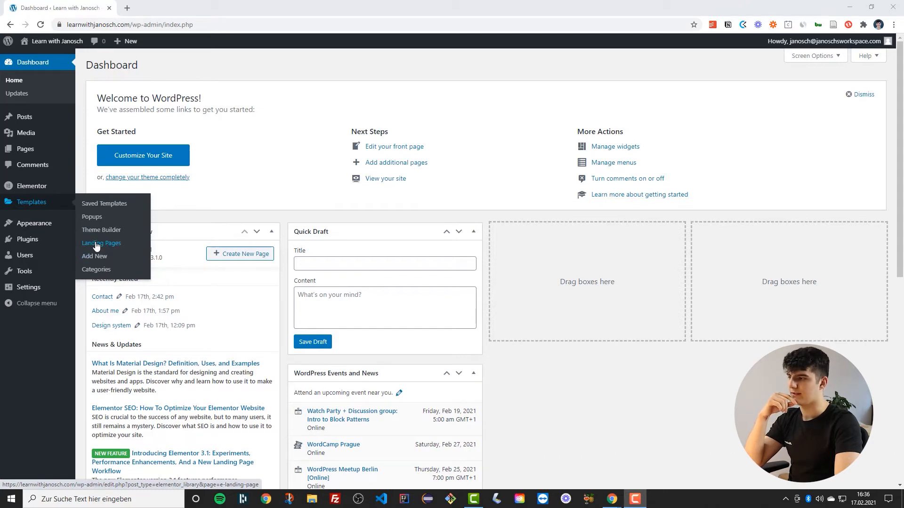
Create a new landing page and close the template library without inserting a template
click(96, 244)
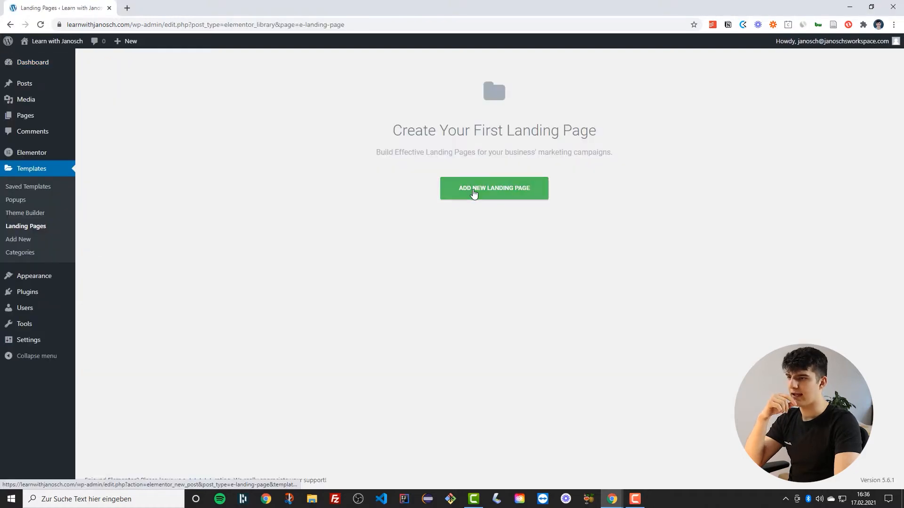
click(473, 193)
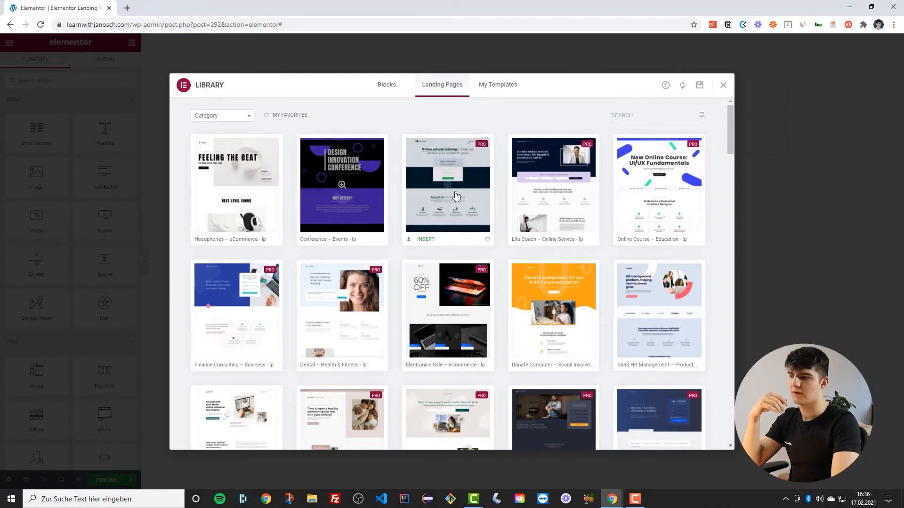
scroll(654, 292, down, 2)
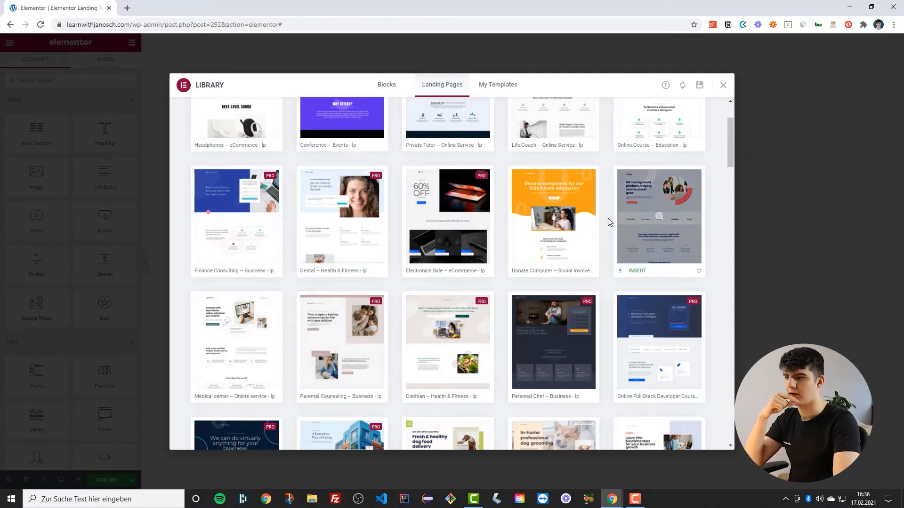
scroll(339, 246, up, 2)
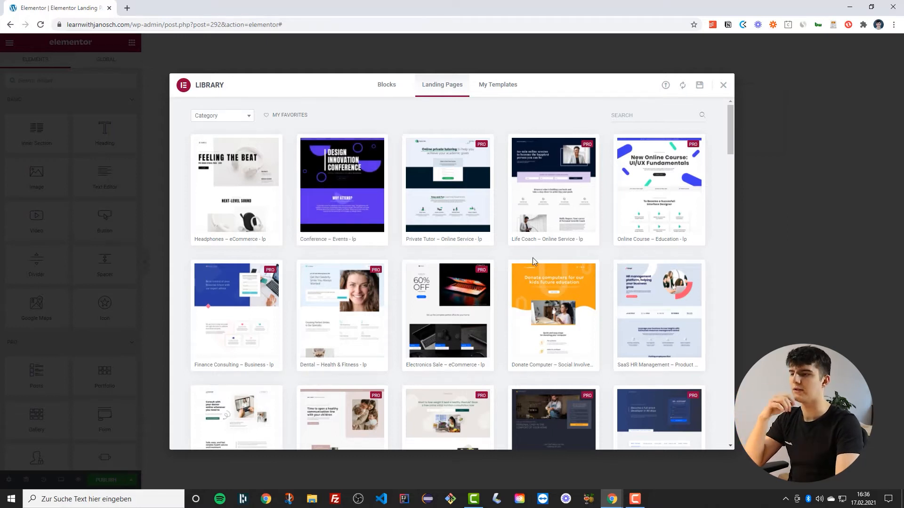
click(724, 86)
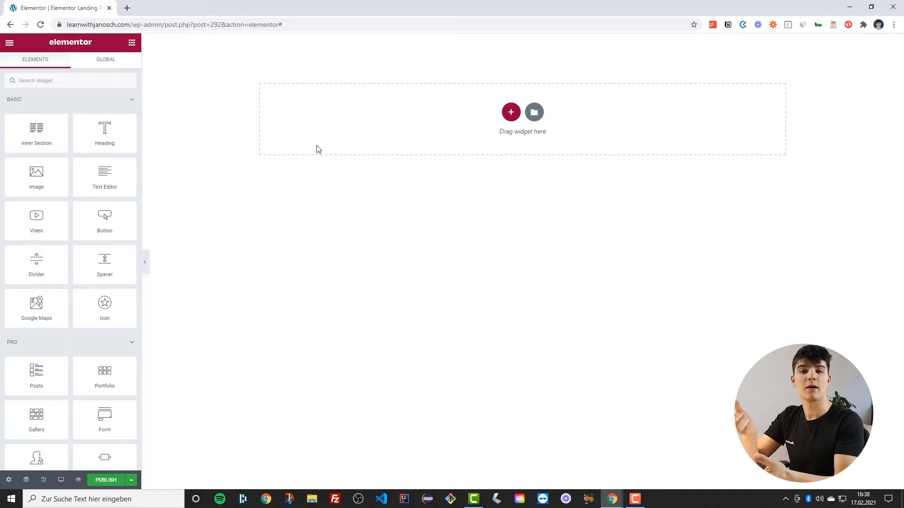
Add a single-column section, set its left and right padding to 3, and publish the page
click(511, 112)
click(395, 145)
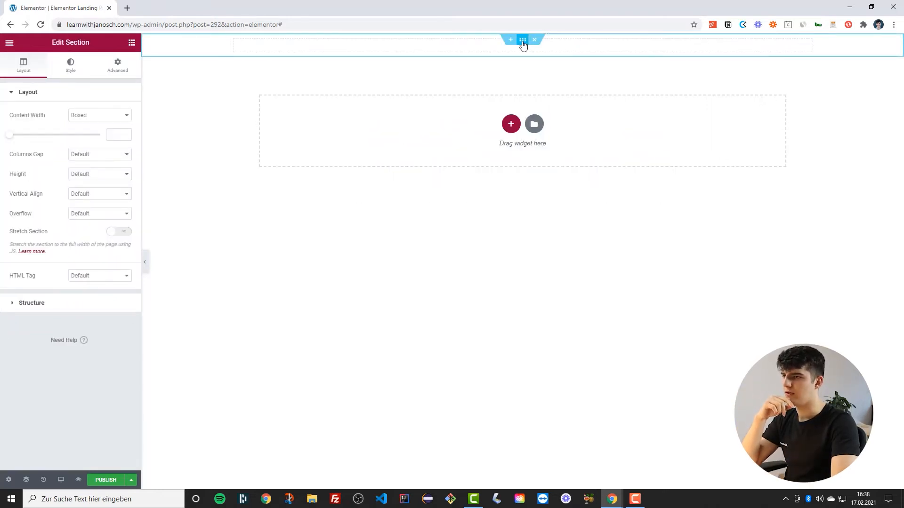
click(110, 71)
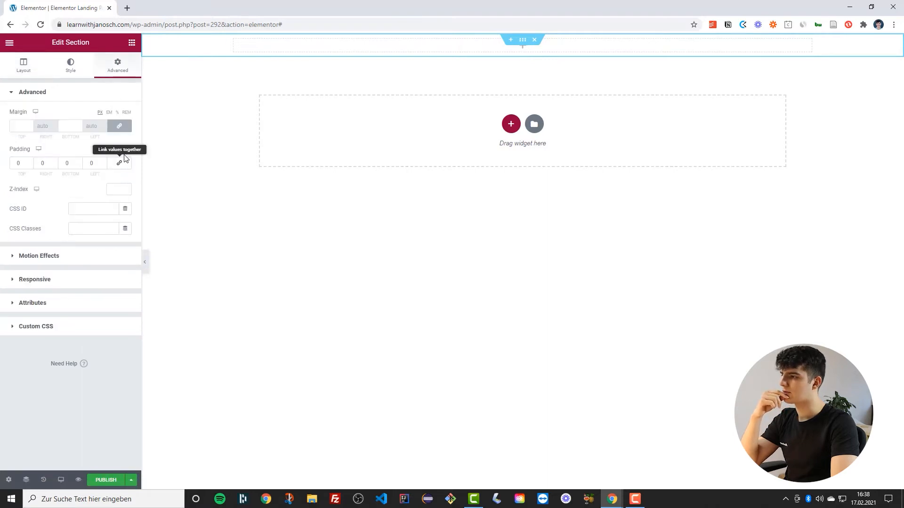
click(117, 150)
click(105, 164)
text(2)
triple_click(54, 161)
click(108, 480)
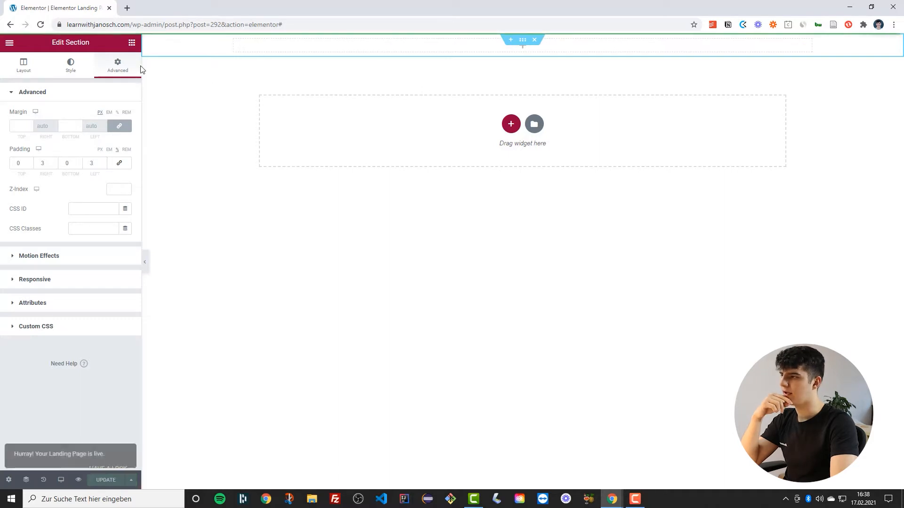
Add a Heading widget and a Text Editor widget below it inside the section
click(9, 43)
click(8, 43)
drag(104, 131, 417, 55)
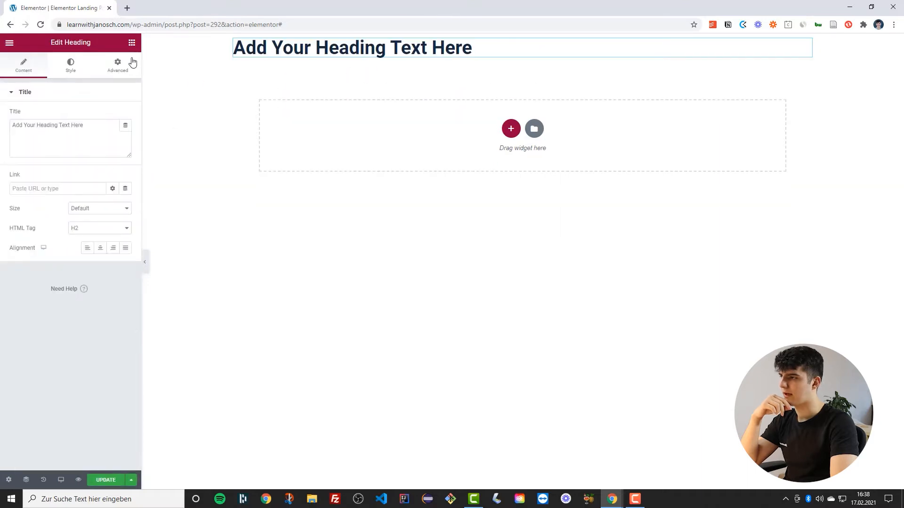
click(132, 42)
drag(104, 175, 319, 60)
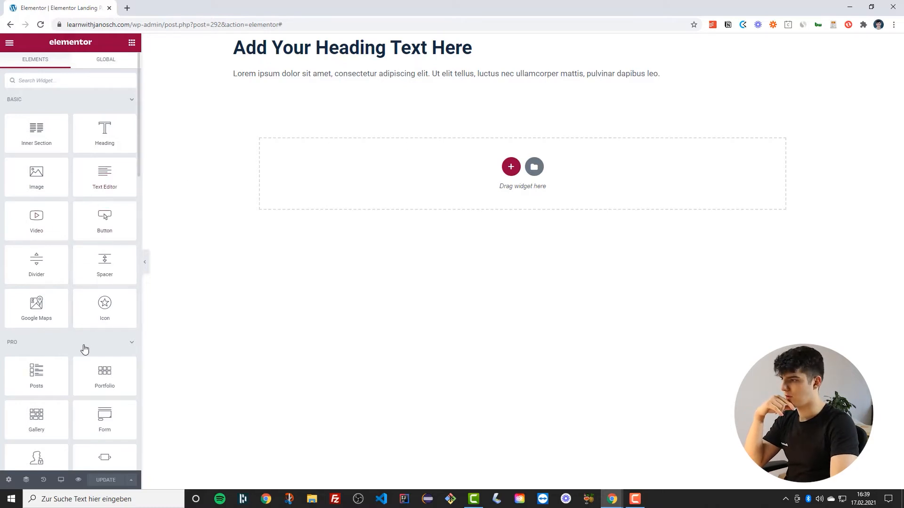
Add an Image widget above the heading and insert the Logo launchproject.io image from the media library
drag(50, 178, 355, 40)
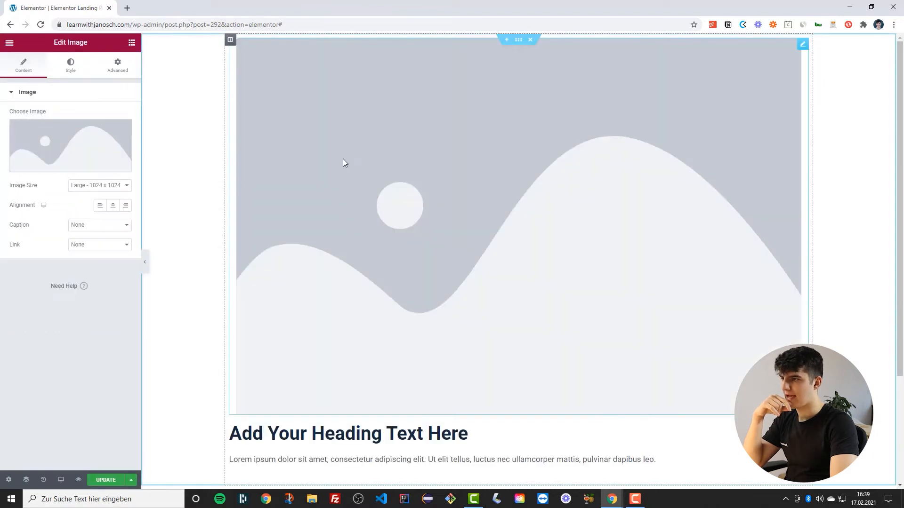
click(69, 140)
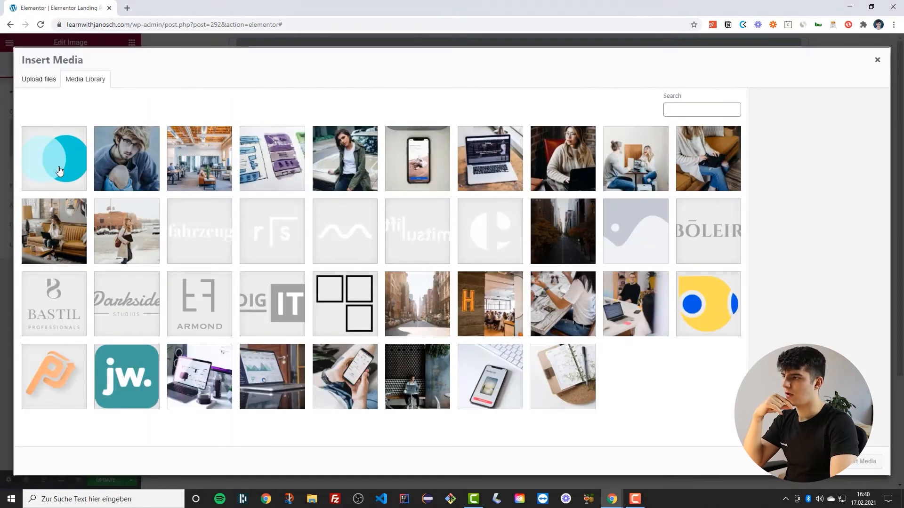
click(59, 170)
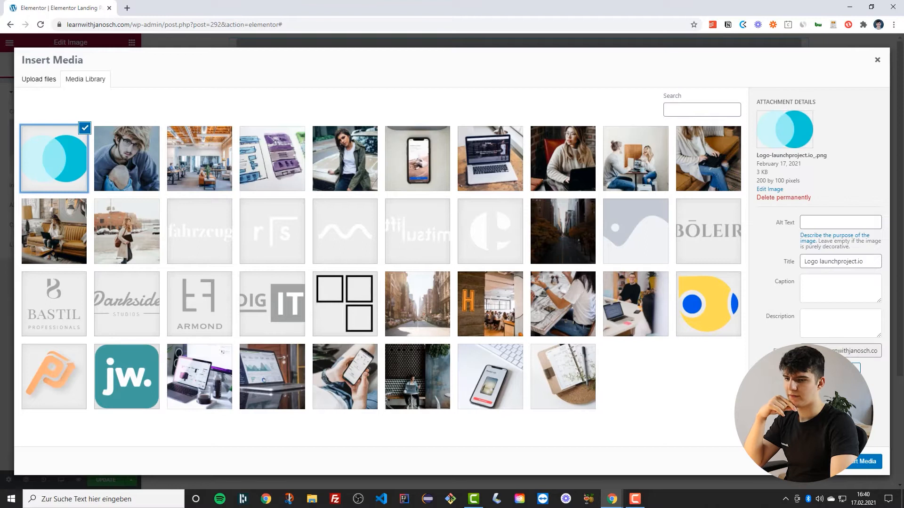
click(851, 465)
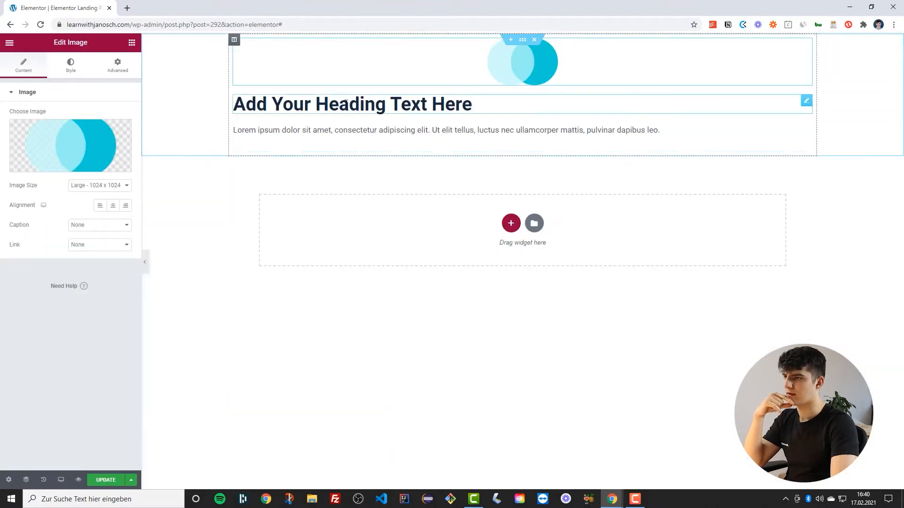
Set the section's bottom padding to 2 and increase its top padding
click(522, 40)
click(117, 66)
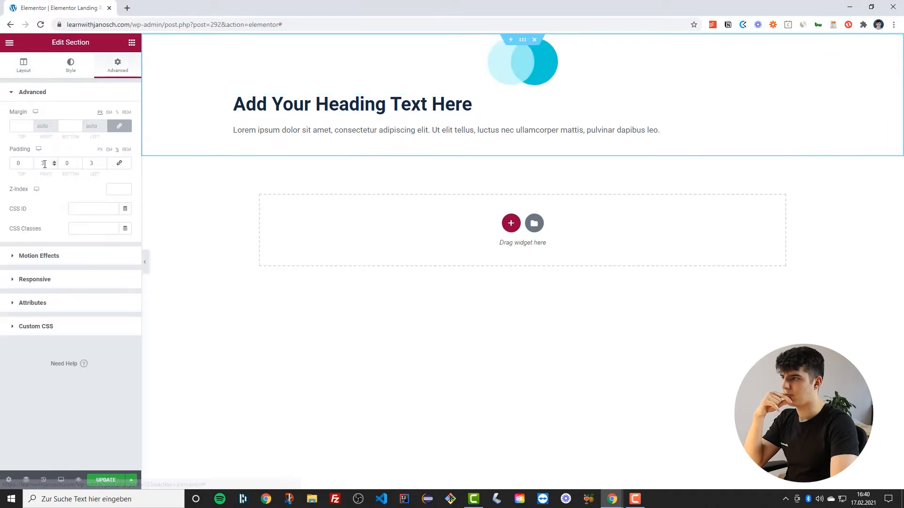
click(79, 161)
click(79, 162)
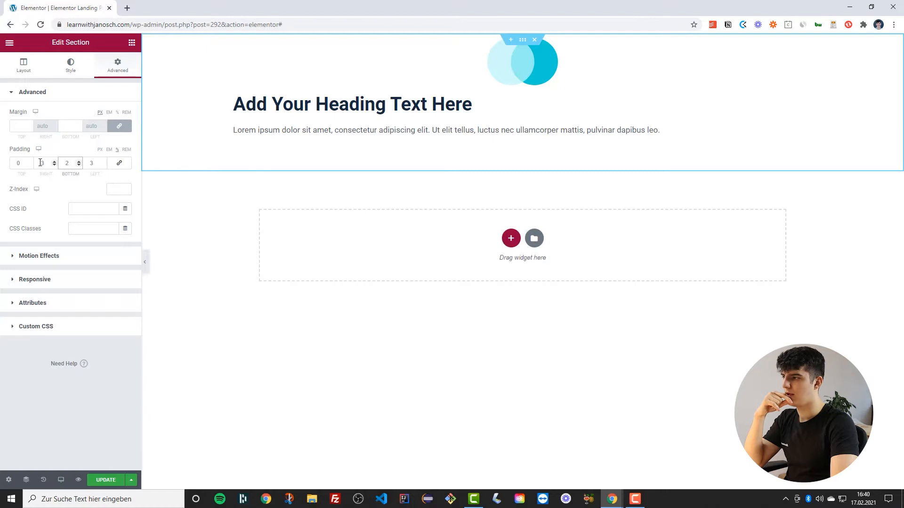
click(30, 161)
click(30, 162)
Add another Heading widget above the existing heading and center both headings
click(132, 43)
drag(85, 127, 389, 122)
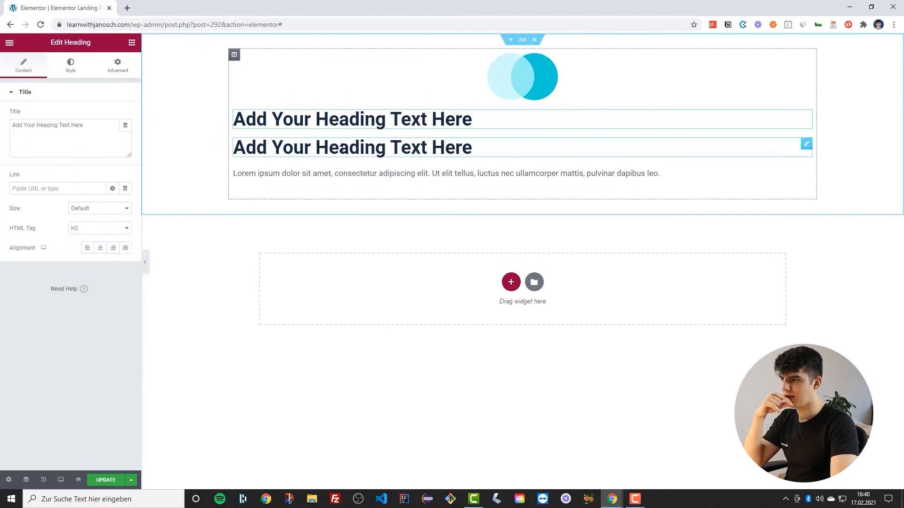
click(100, 248)
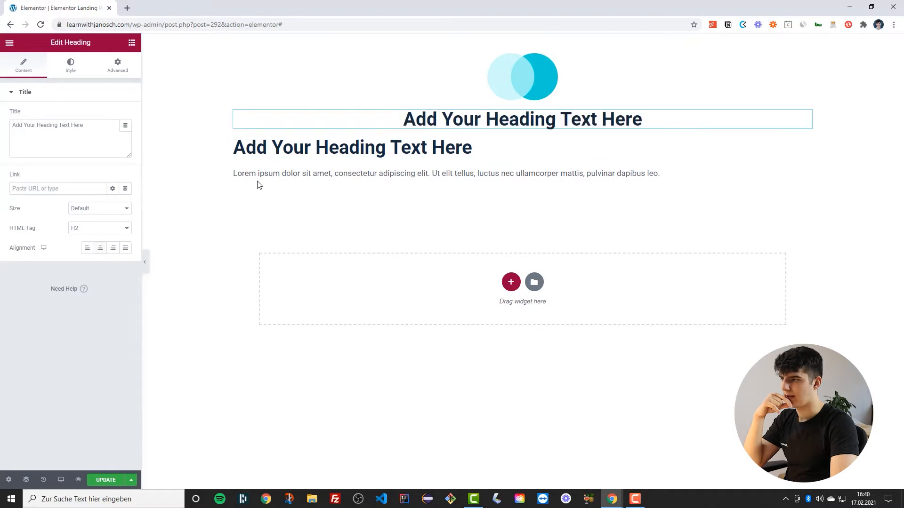
click(100, 248)
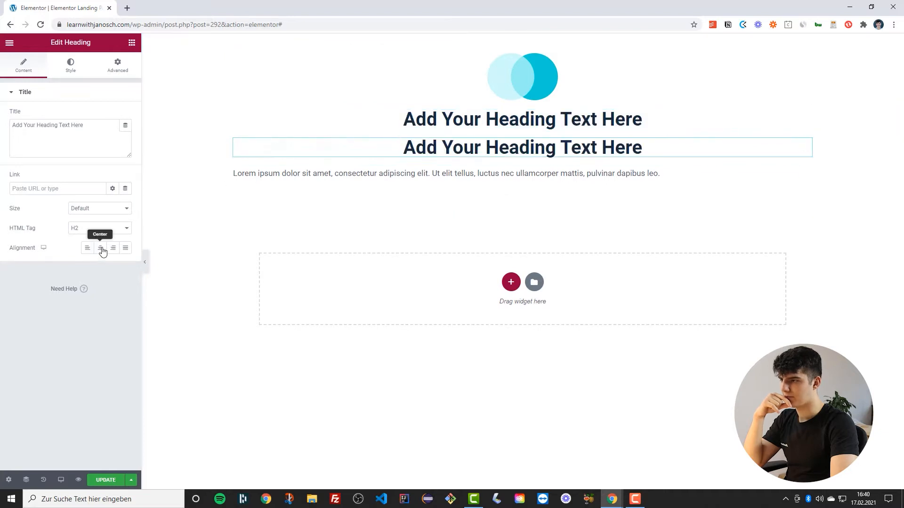
Center the paragraph text and set its typography to the Text (big) global font
click(335, 186)
click(69, 61)
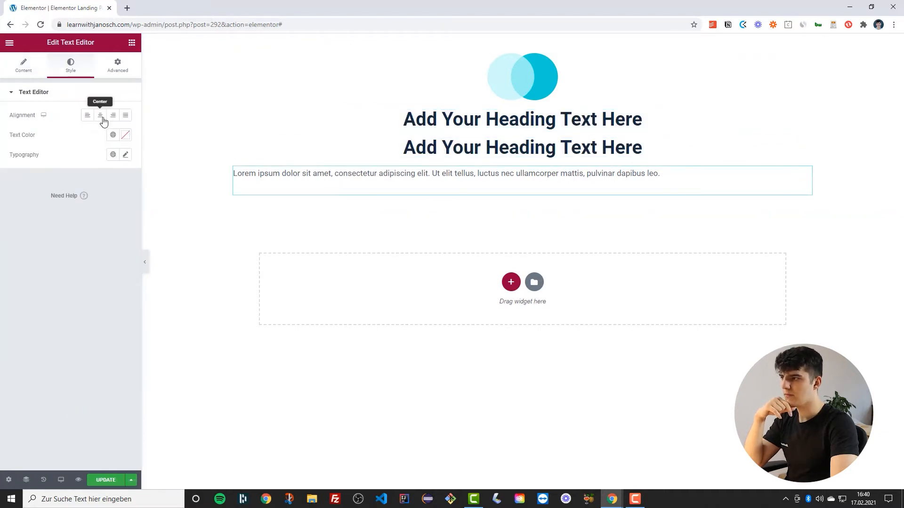
click(103, 117)
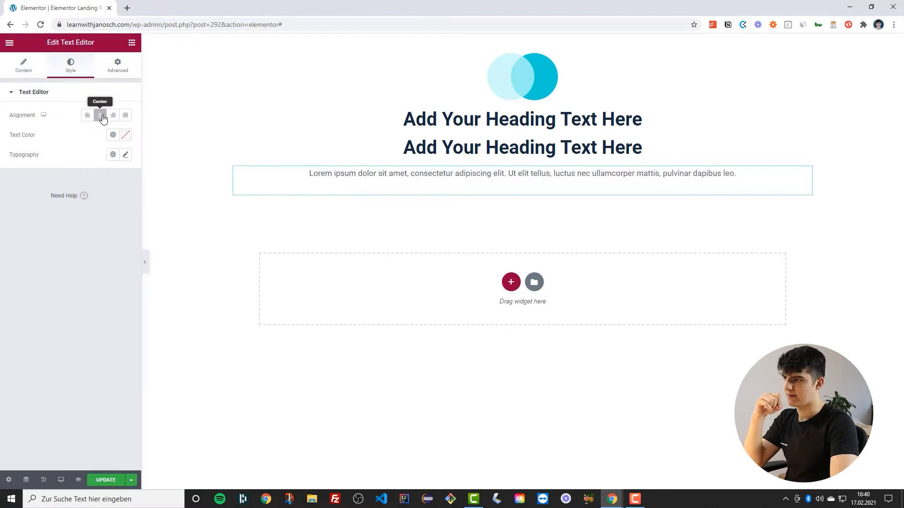
click(113, 155)
scroll(38, 270, down, 2)
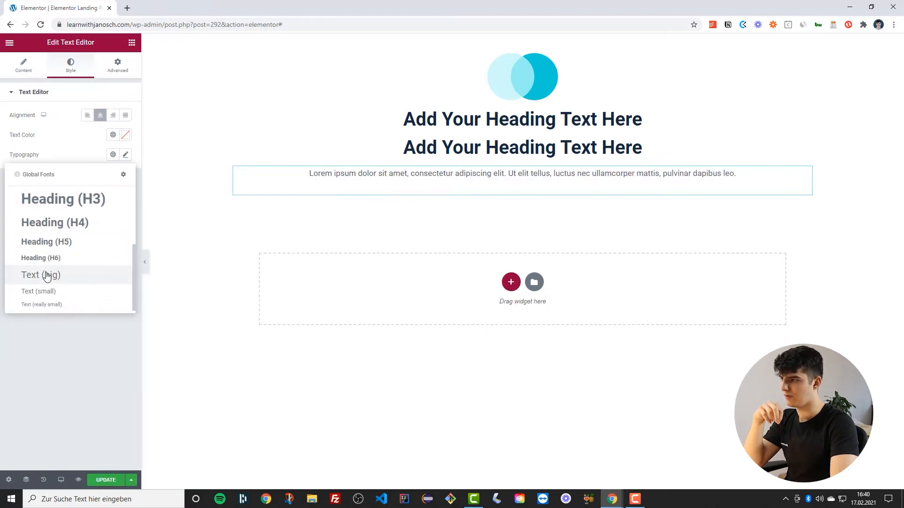
click(42, 275)
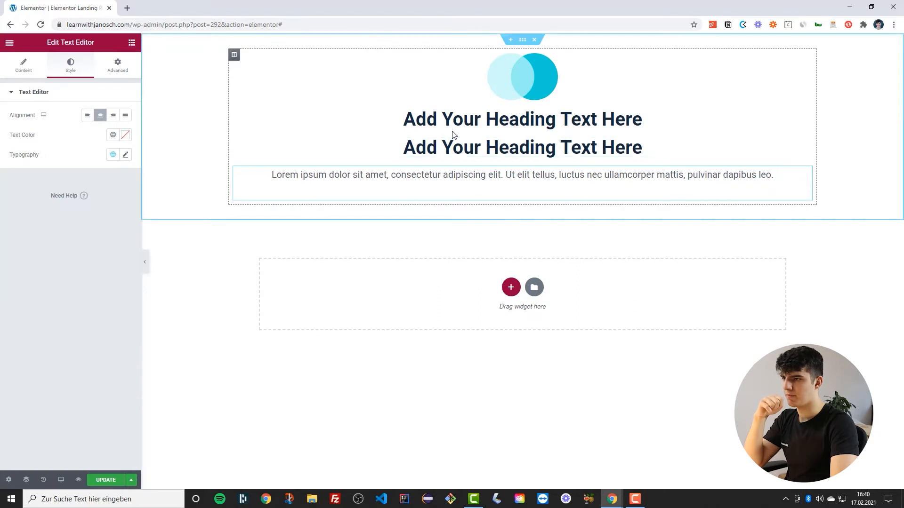
Set the upper heading's typography to a larger global heading font
click(520, 125)
click(519, 147)
click(72, 68)
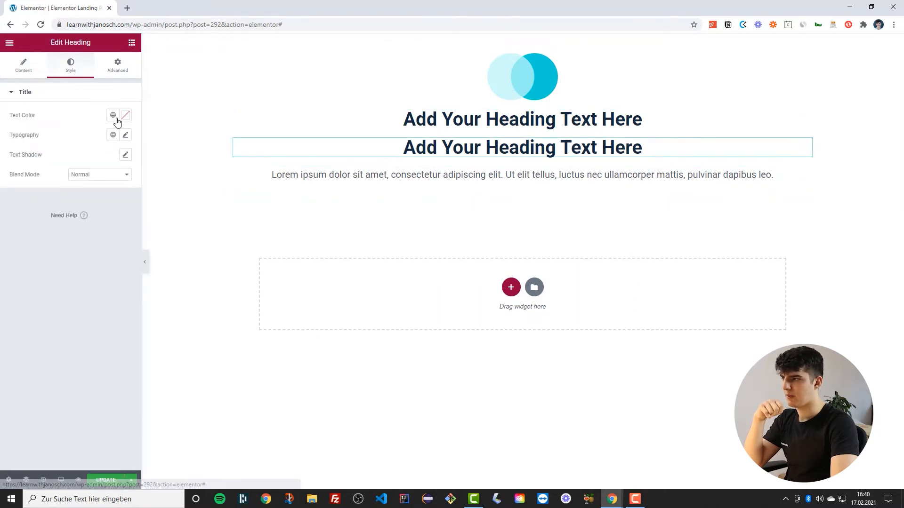
click(469, 120)
click(72, 71)
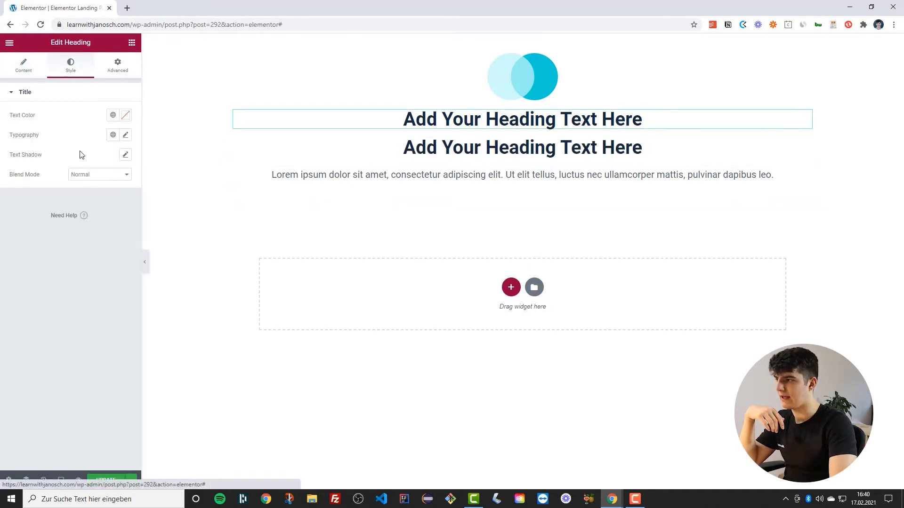
click(112, 136)
click(81, 190)
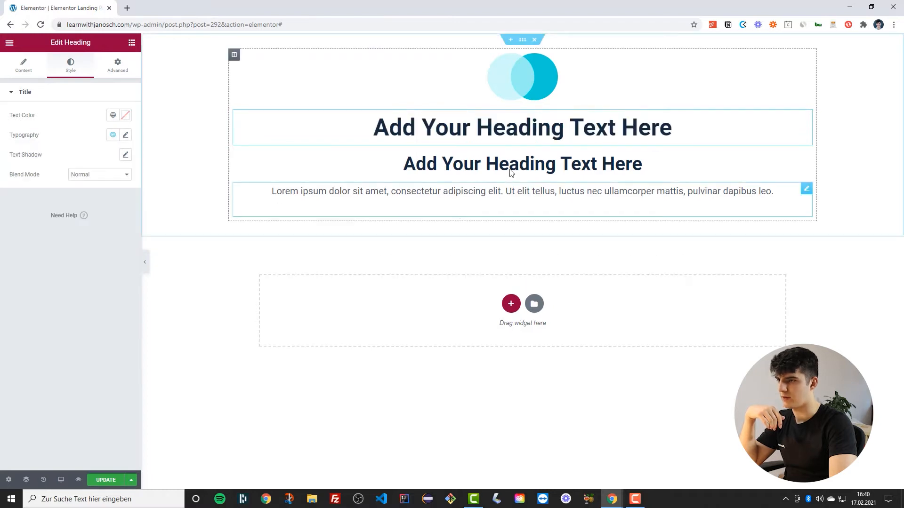
Set the lower heading's text color to the Primary global color
click(485, 181)
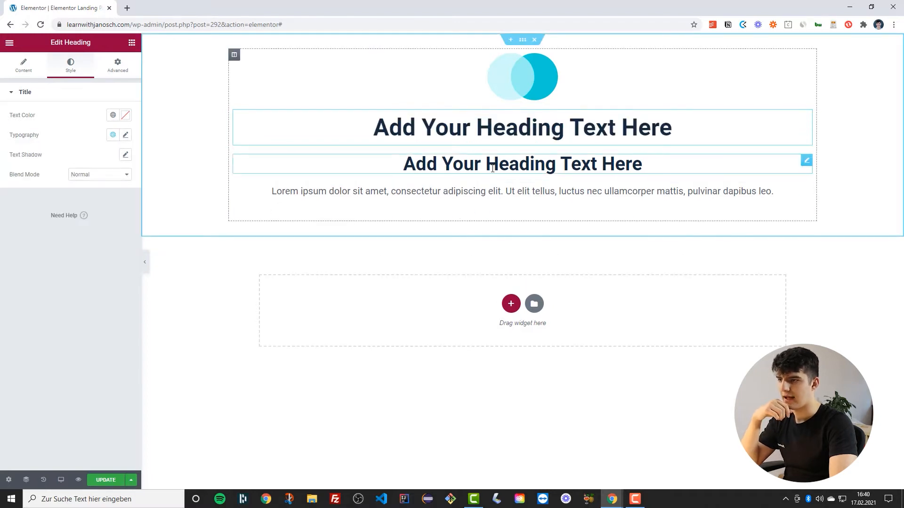
click(113, 115)
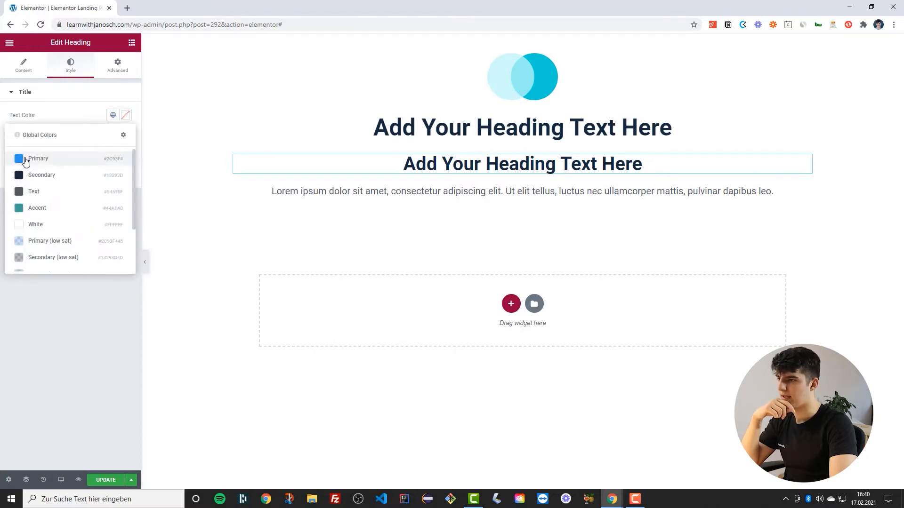
click(26, 162)
Set the blue heading's typography to Heading (H5) and move it above the large heading
click(500, 81)
click(426, 165)
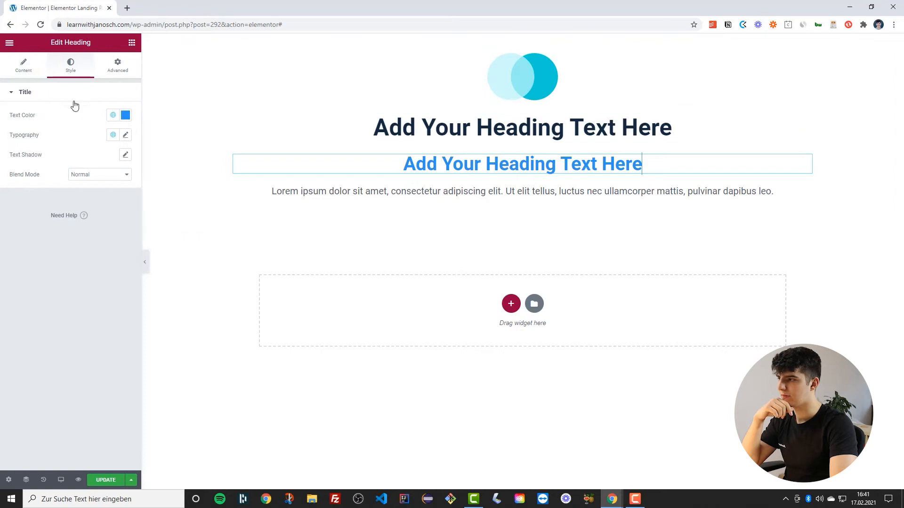
click(113, 135)
scroll(66, 245, down, 2)
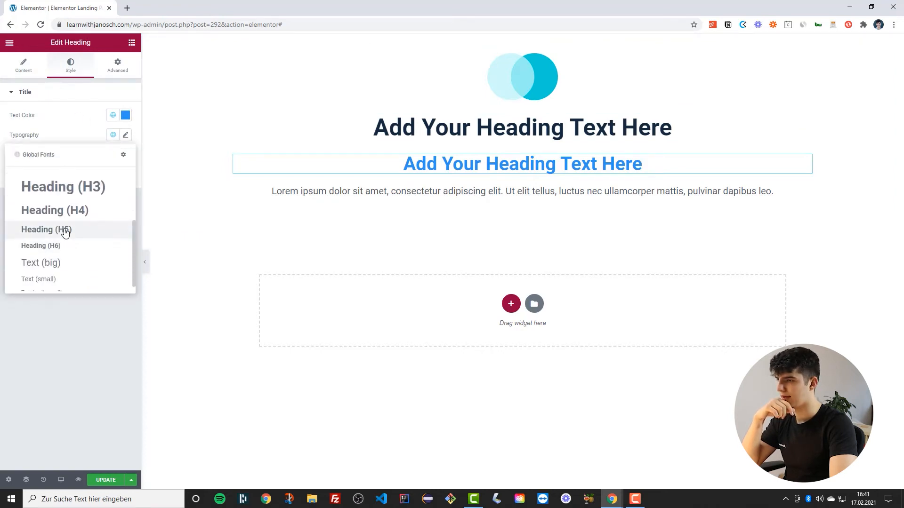
click(66, 229)
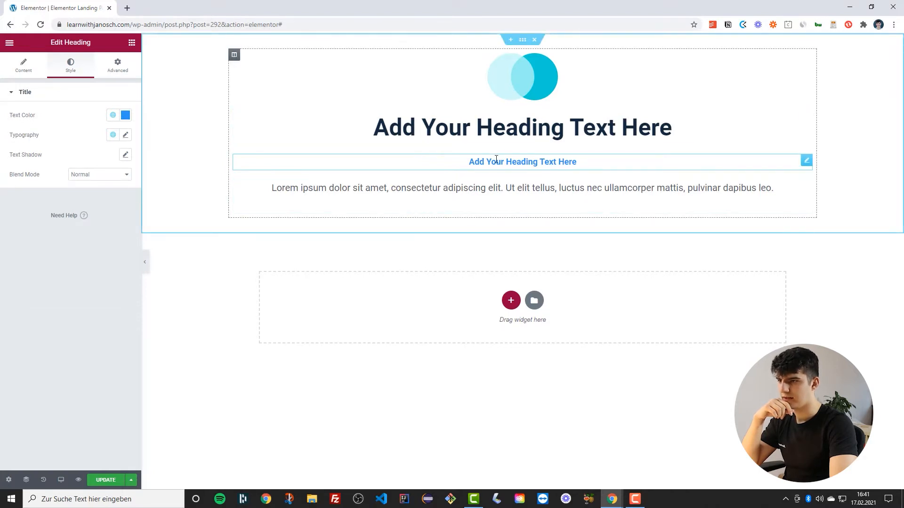
drag(806, 162, 688, 127)
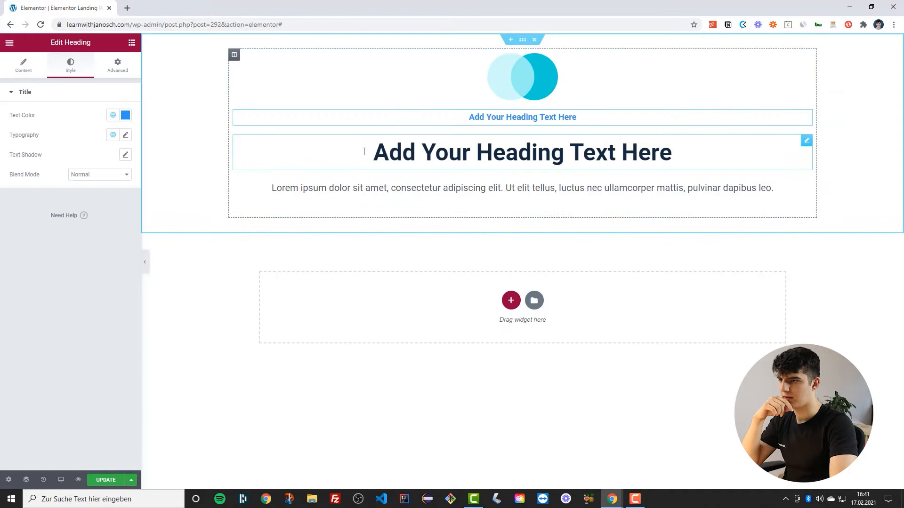
Set the column's widgets space to 10 px
click(234, 56)
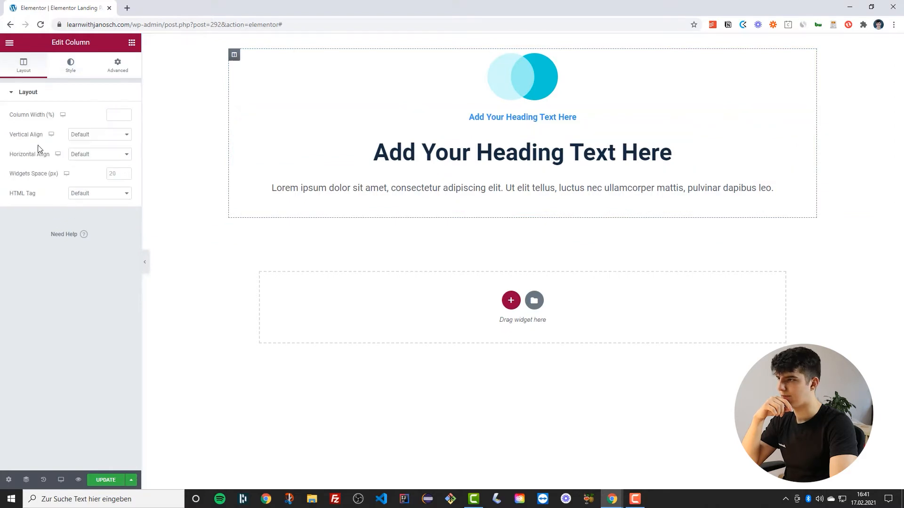
click(119, 167)
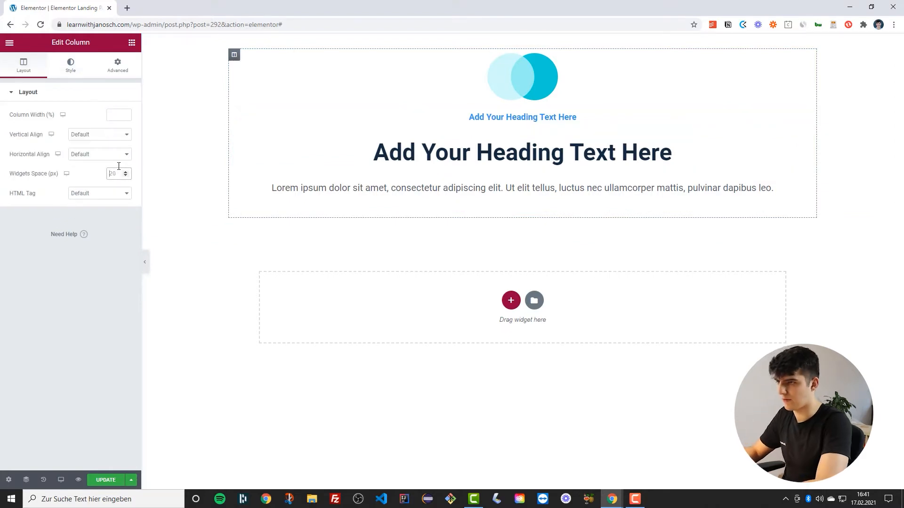
text(10)
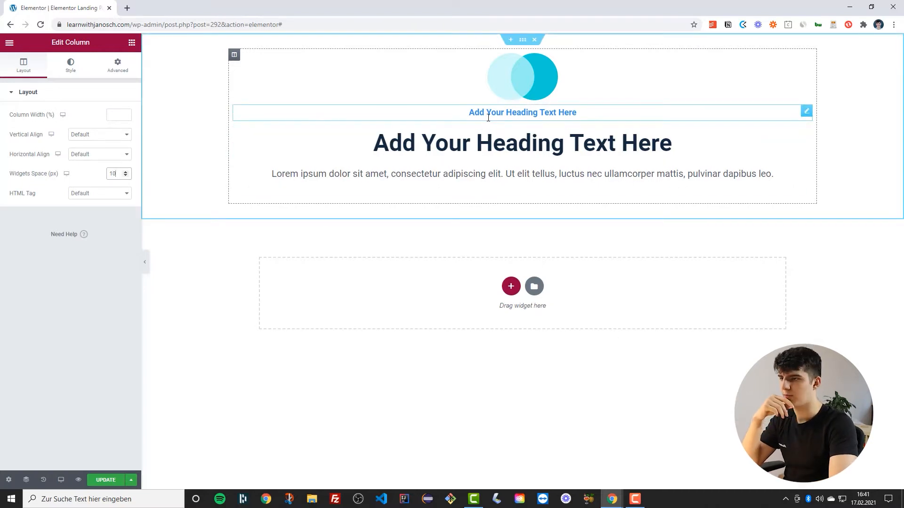
Add bottom padding to the logo image in its advanced settings
click(806, 57)
click(116, 68)
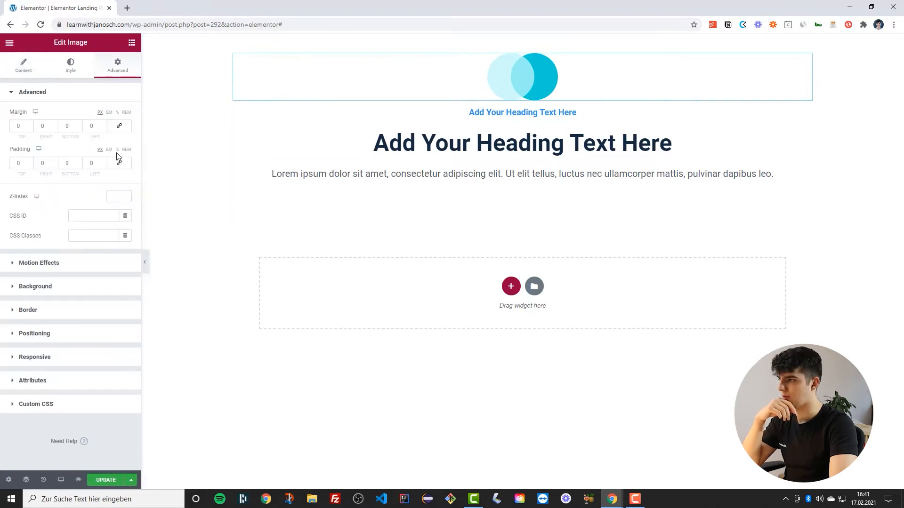
click(118, 149)
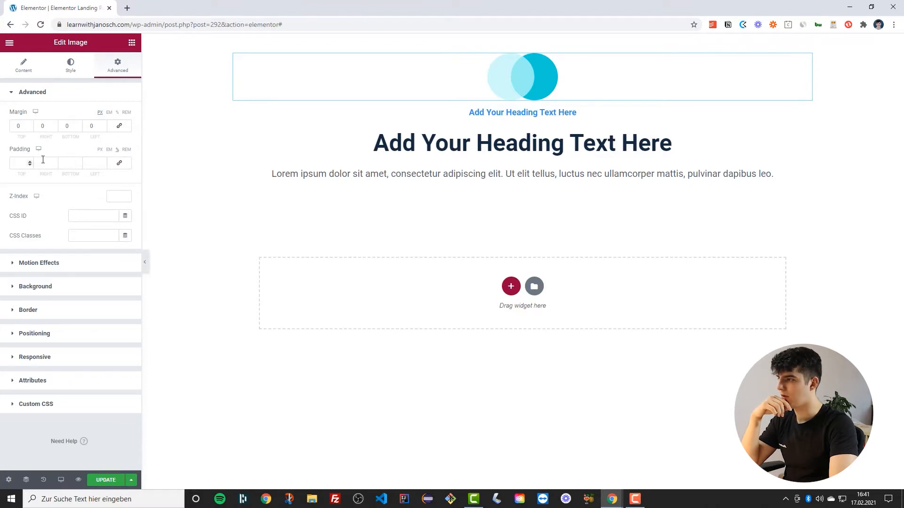
click(78, 162)
click(79, 162)
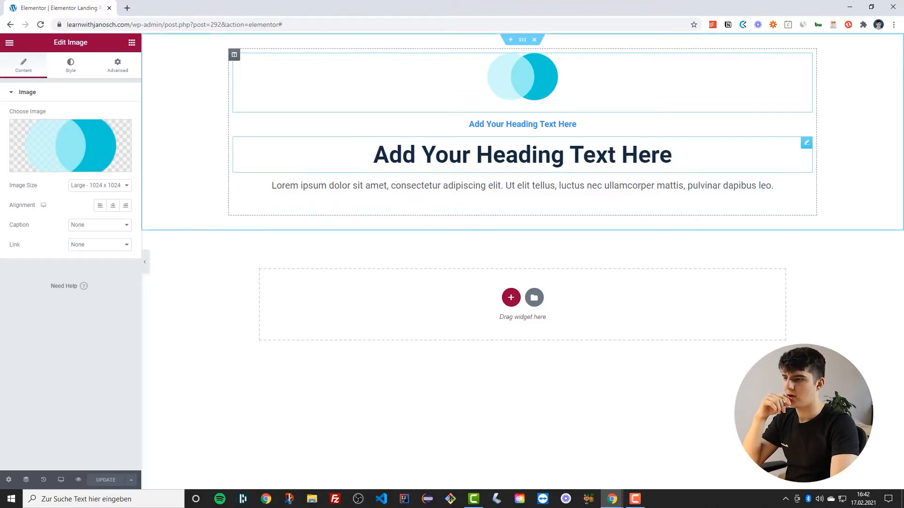
Replace the large heading's text with "Learn to market your business online"
triple_click(459, 155)
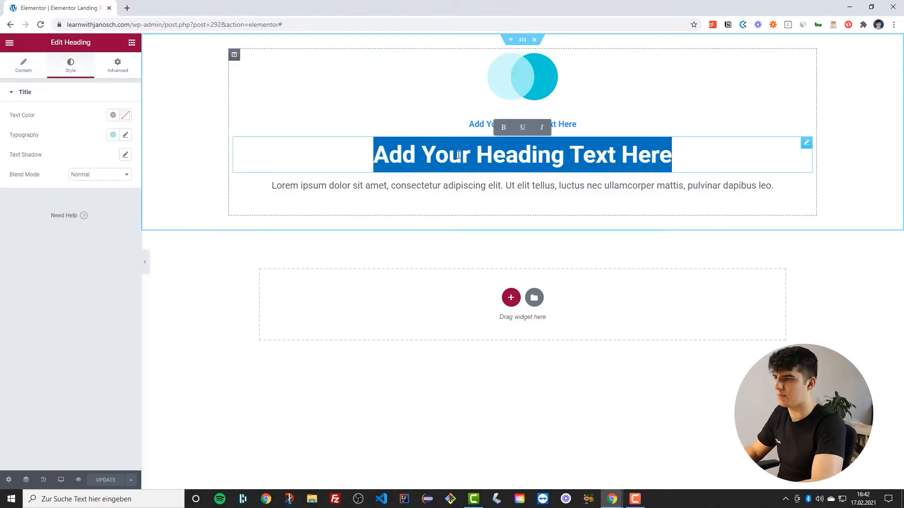
text(Leart)
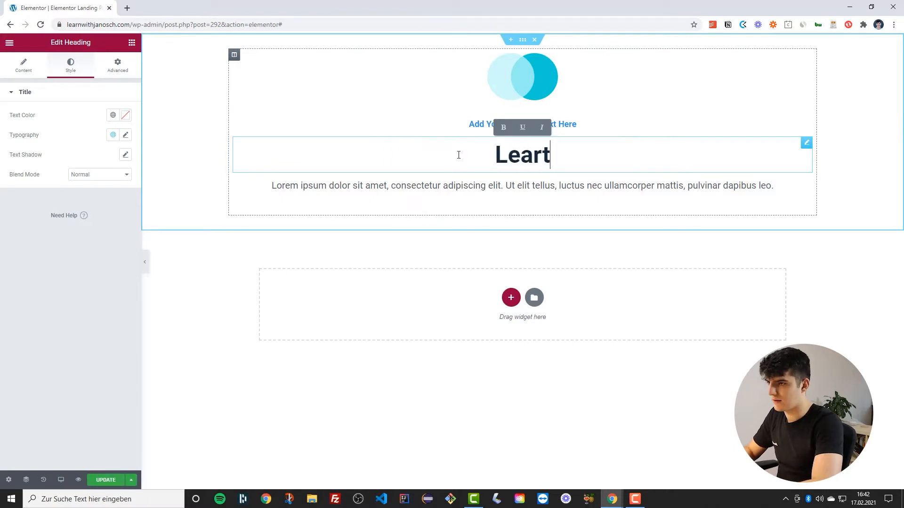
key(BackSpace)
text(n to )
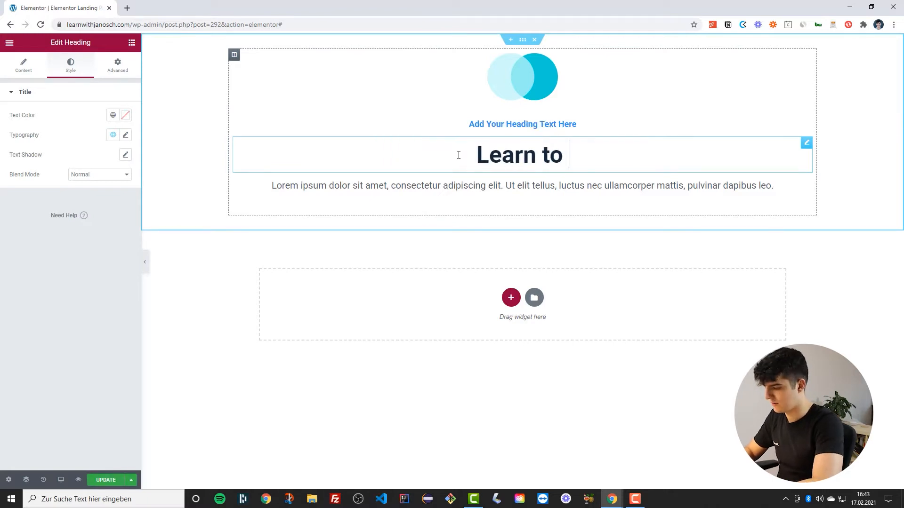
text(market you)
text(r businn)
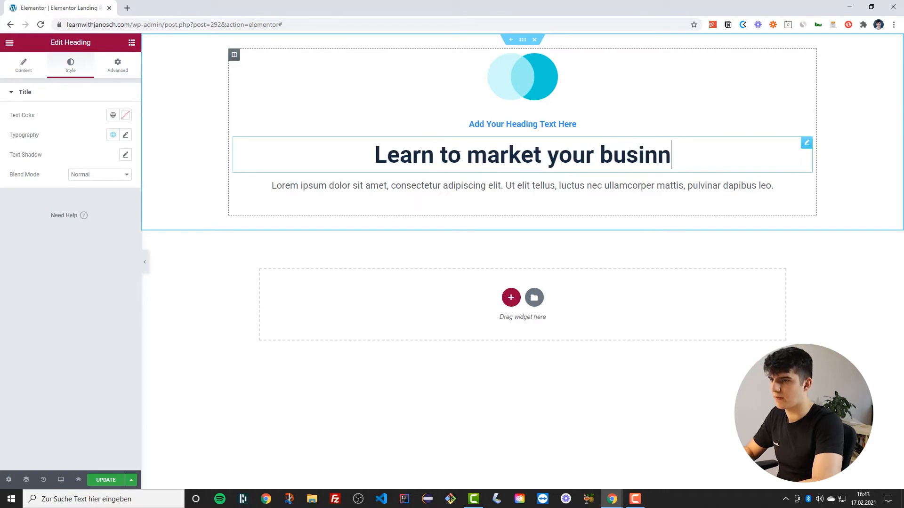
key(BackSpace)
text(ess online)
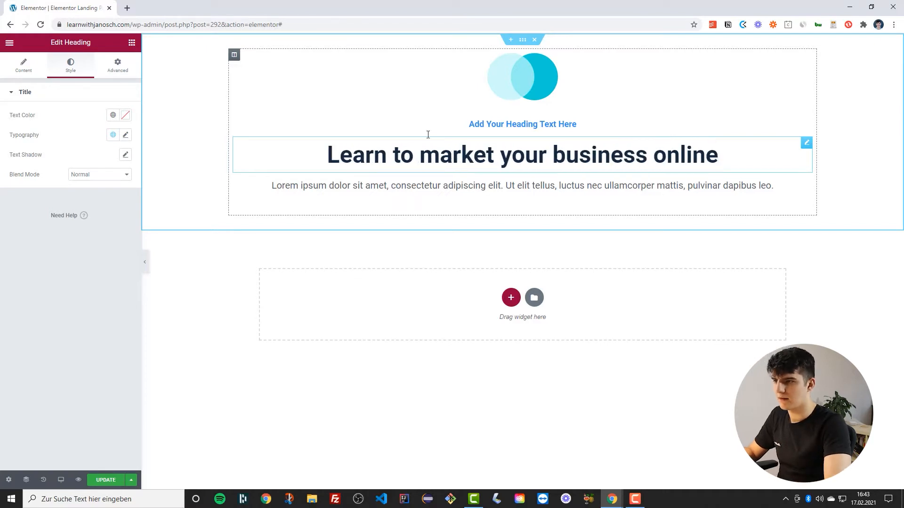
Change the blue tagline heading's title to "For Business owners & marketers"
click(536, 123)
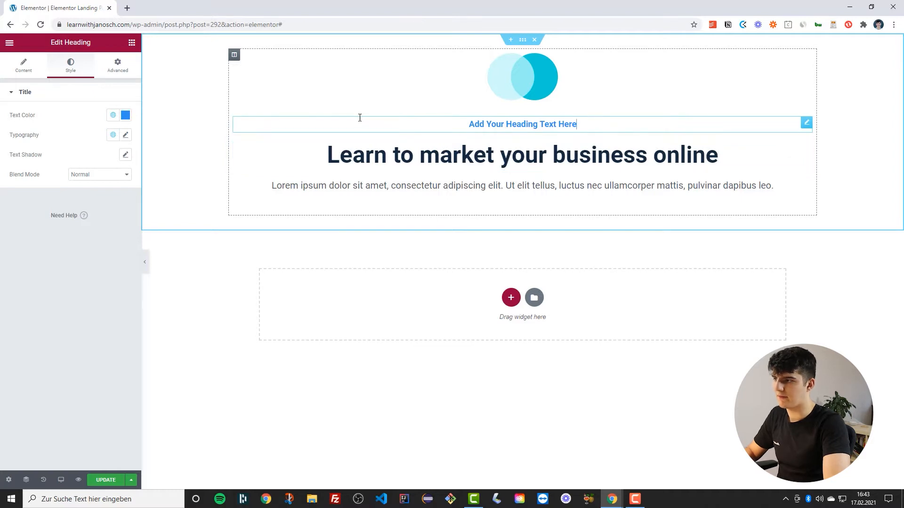
click(14, 70)
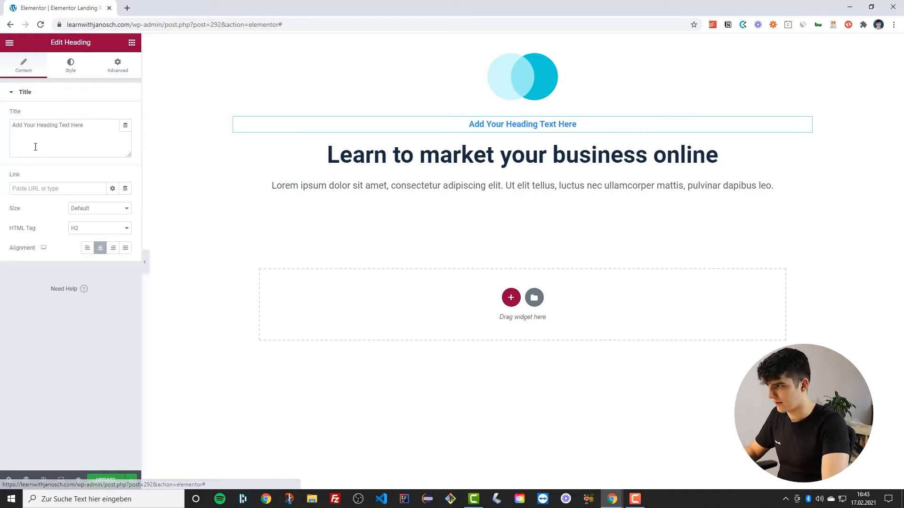
triple_click(44, 127)
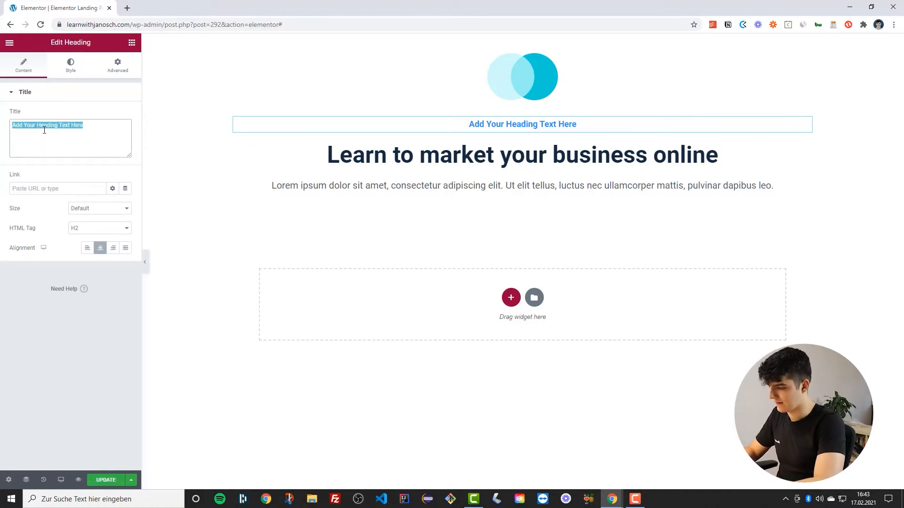
text(For Business owners & marketer)
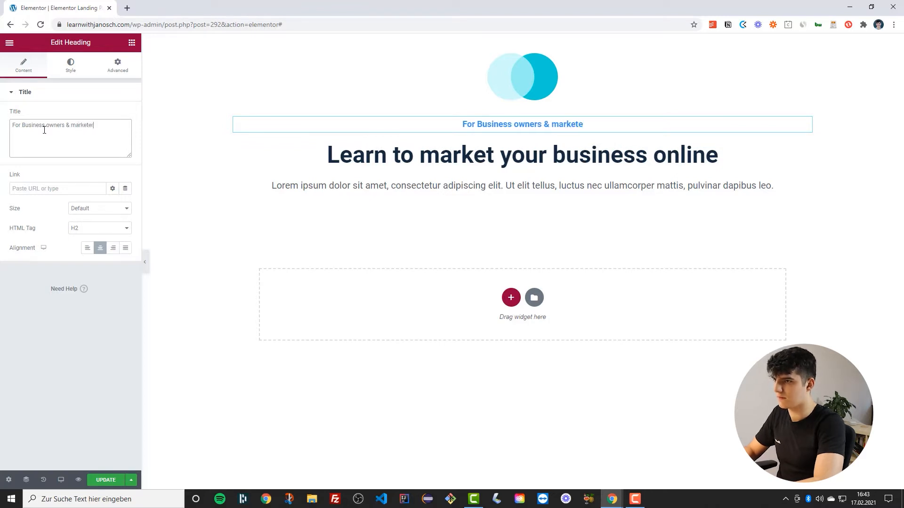
text(s)
Set the tagline's typography transform to Uppercase and its weight to 500
click(69, 68)
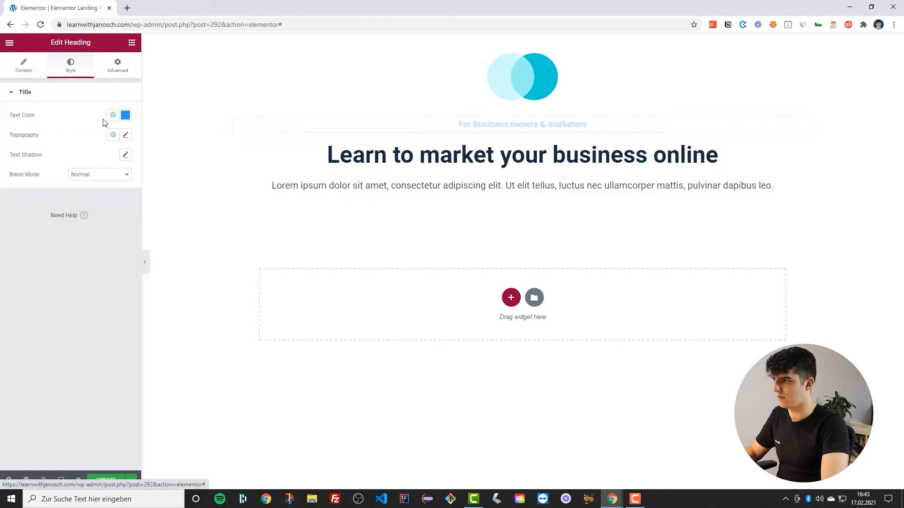
click(124, 135)
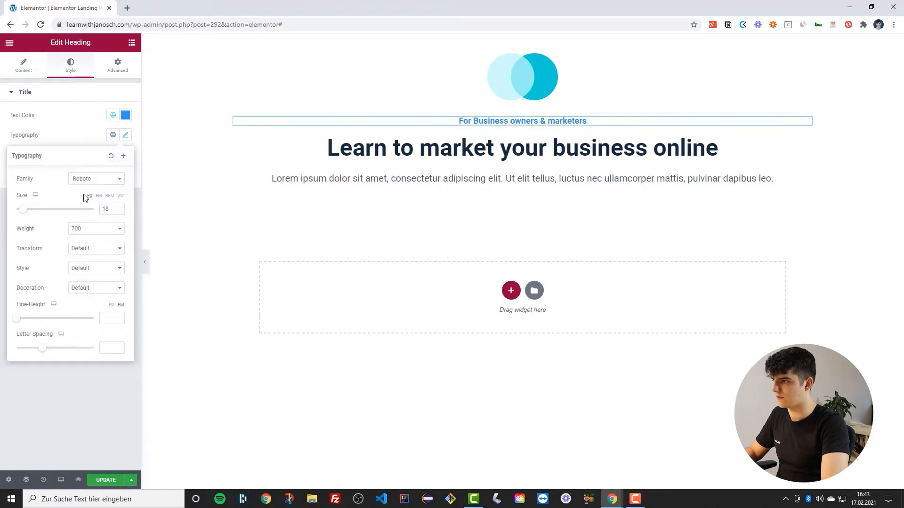
click(84, 249)
click(83, 262)
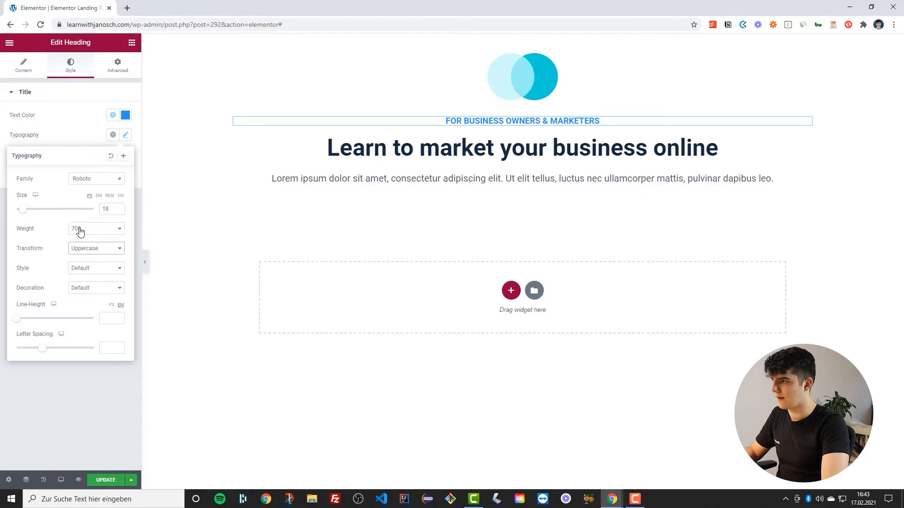
click(80, 230)
click(75, 278)
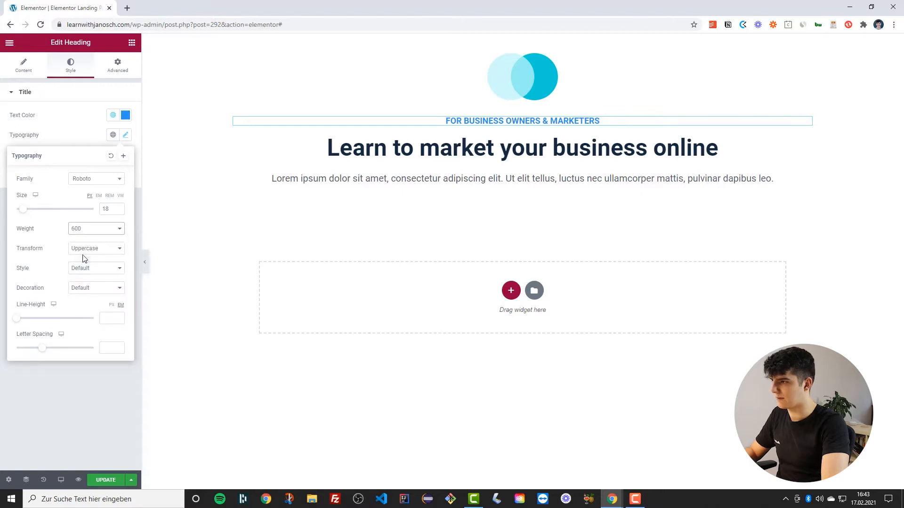
click(83, 232)
click(85, 265)
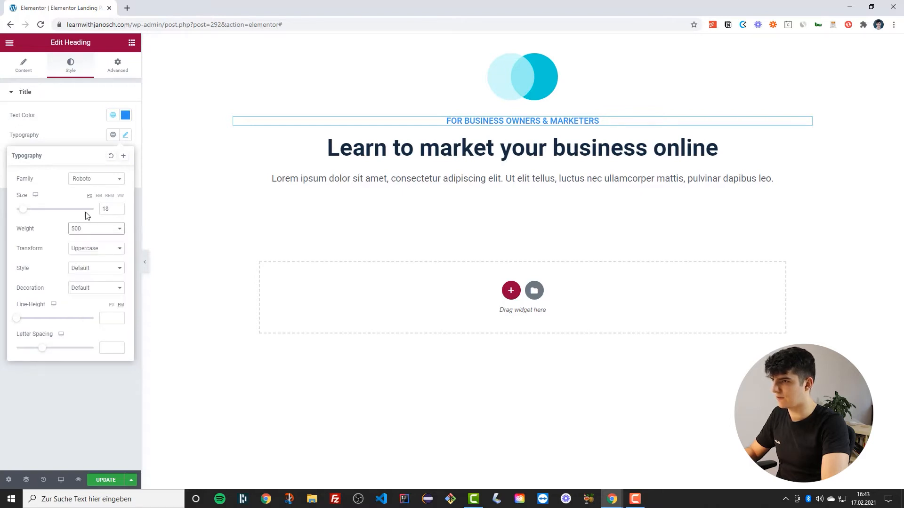
click(85, 137)
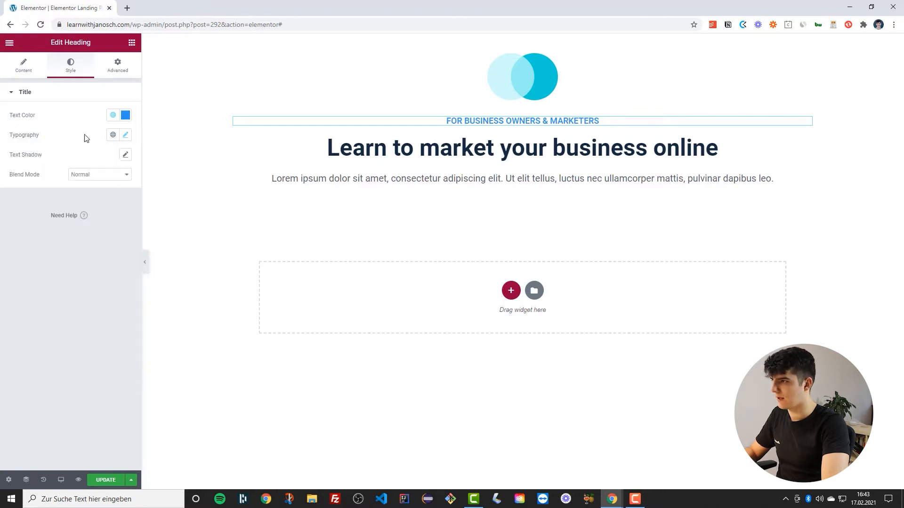
Set the tagline's letter spacing to 0.5 and update the page
click(125, 135)
drag(42, 352, 44, 350)
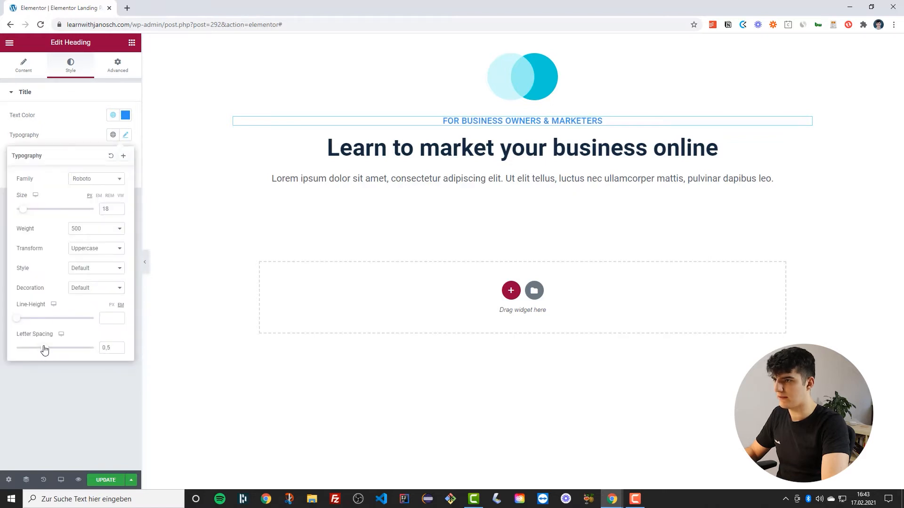
click(104, 480)
click(145, 263)
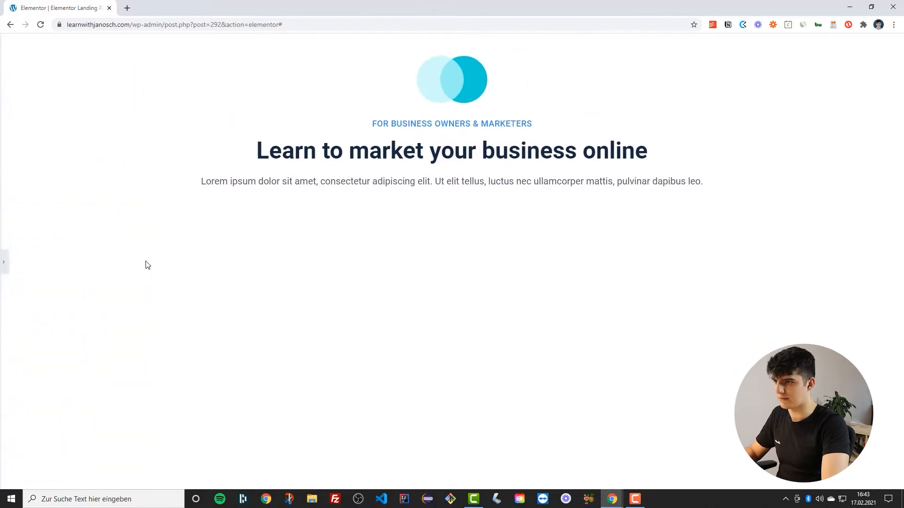
click(3, 262)
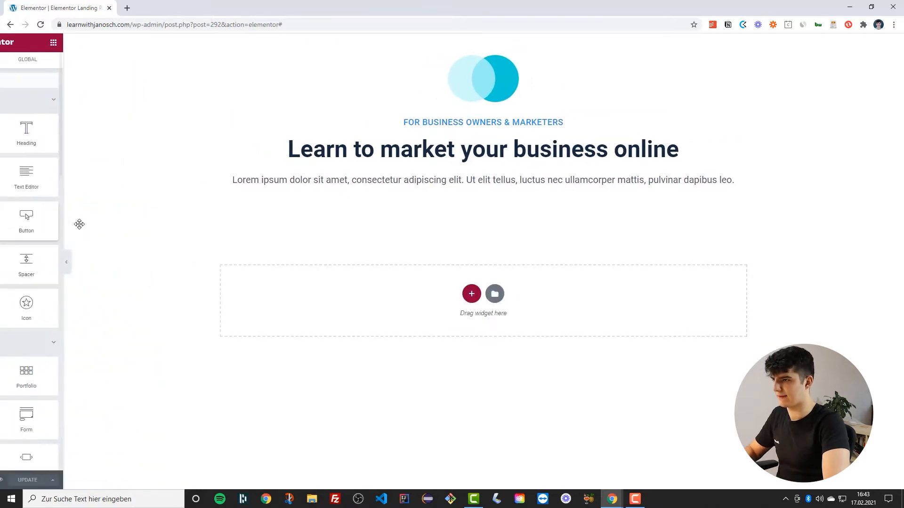
Set the paragraph text's left and right padding to 15 px and update the page
click(350, 188)
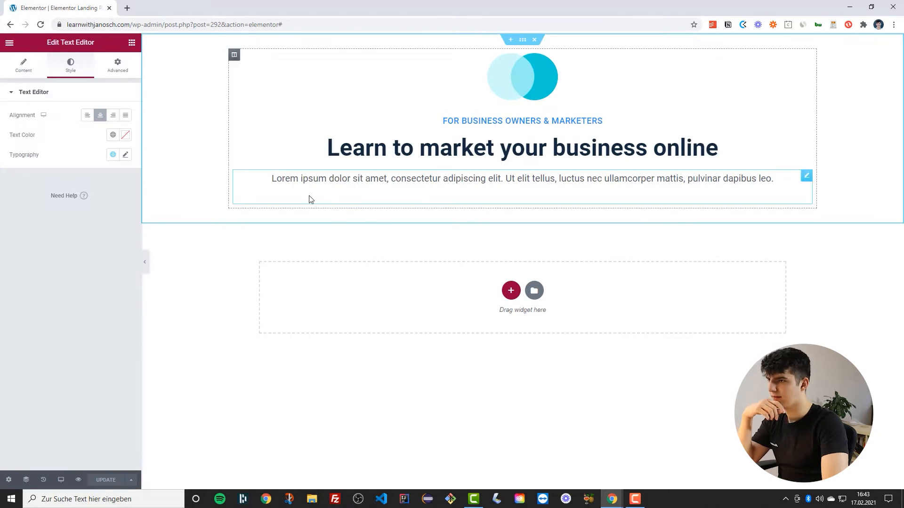
click(123, 137)
click(119, 70)
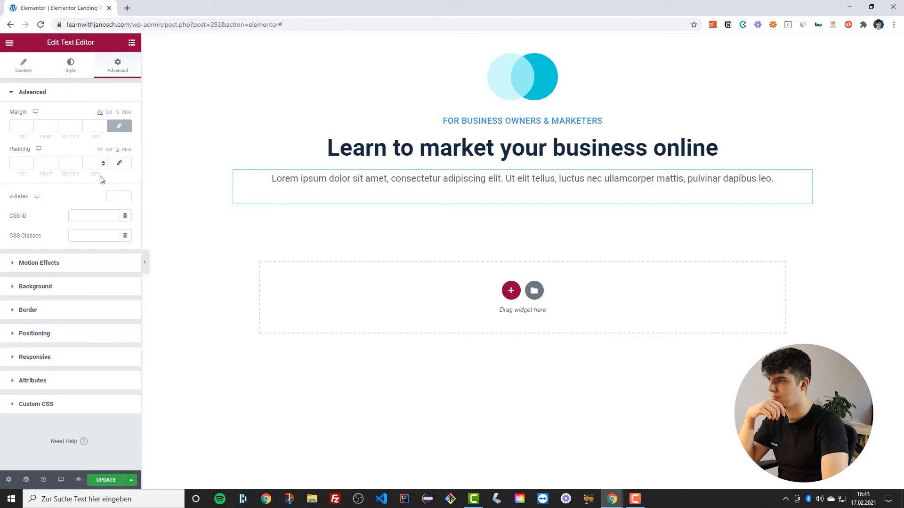
click(94, 164)
text(12)
text(5)
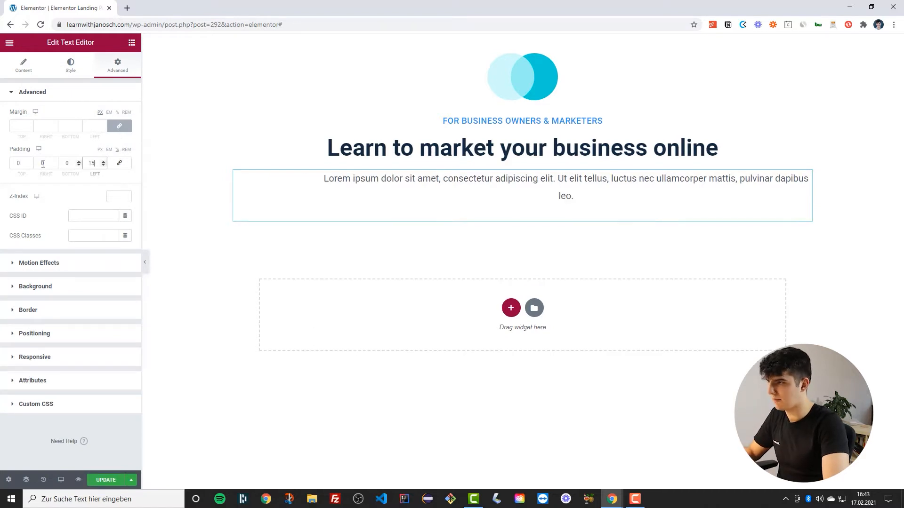
click(42, 163)
text(15)
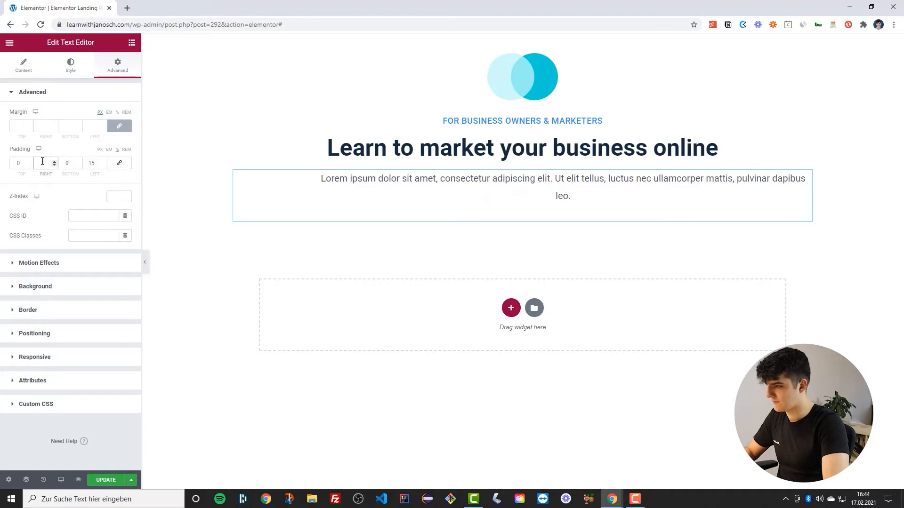
click(91, 483)
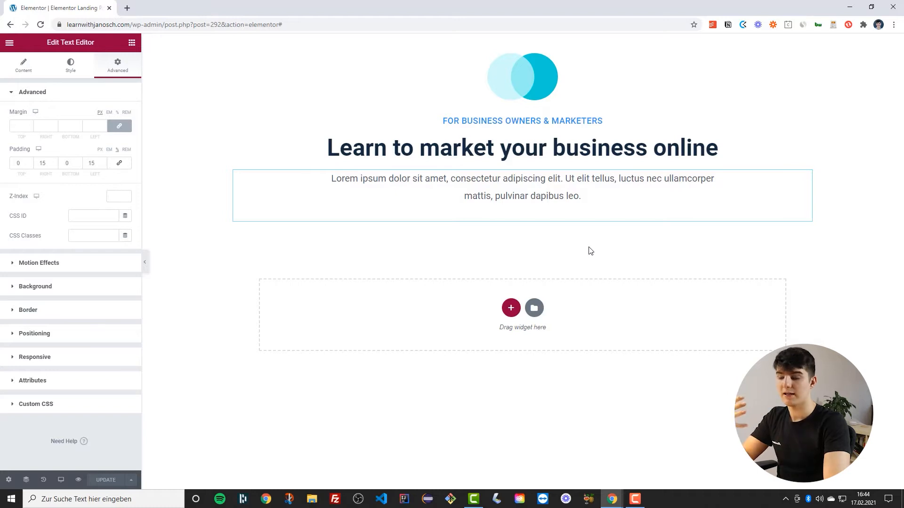
Add a new one-column section below the hero and duplicate its column into two columns
click(509, 308)
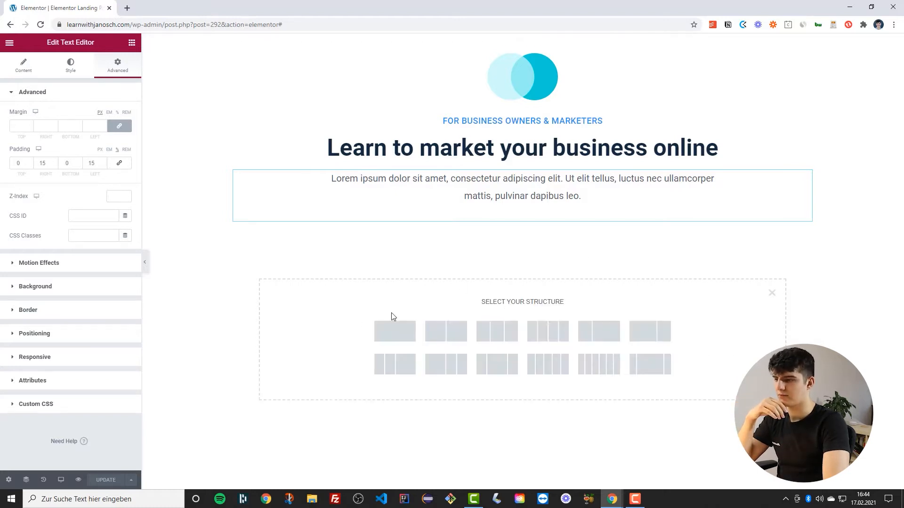
click(393, 330)
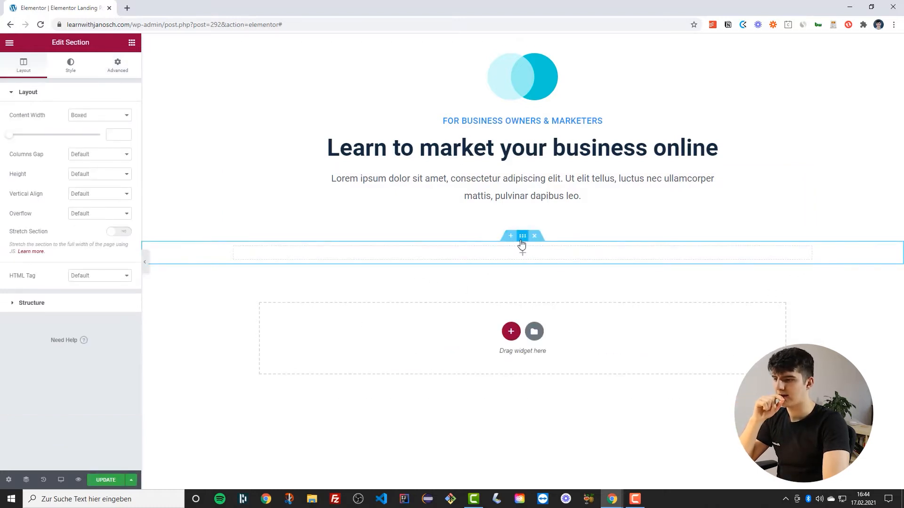
right_click(234, 248)
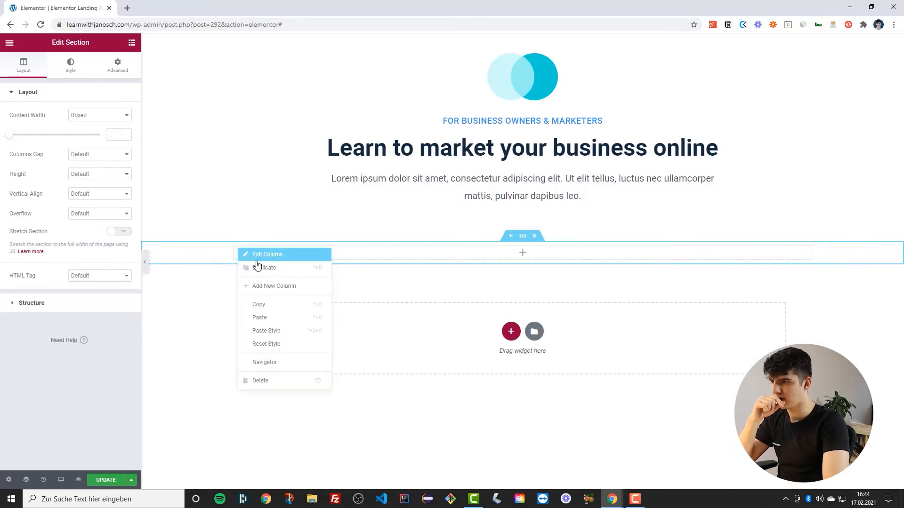
click(257, 266)
click(568, 259)
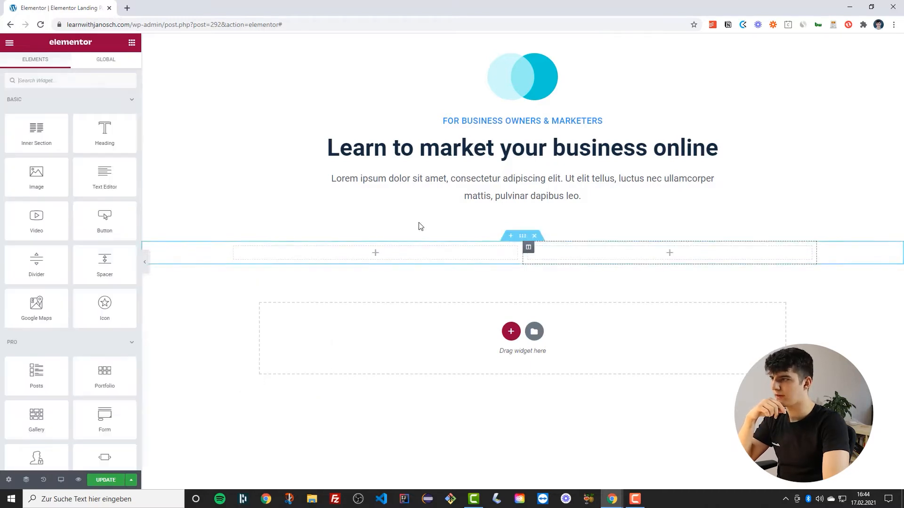
Add a Video widget to the right column of the new section
mouse_move(28, 186)
mouse_down()
mouse_move(506, 268)
mouse_move(36, 184)
mouse_up()
drag(53, 223, 581, 259)
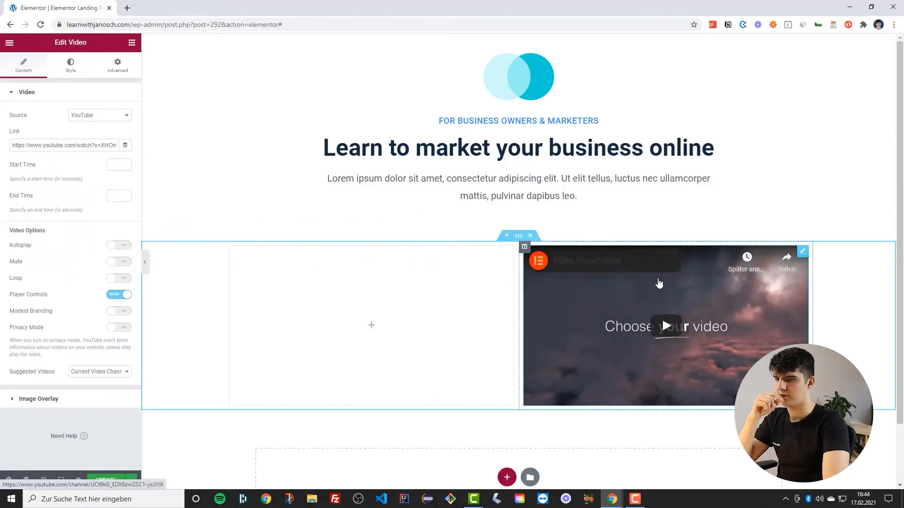
scroll(428, 314, down, 1)
scroll(456, 287, up, 1)
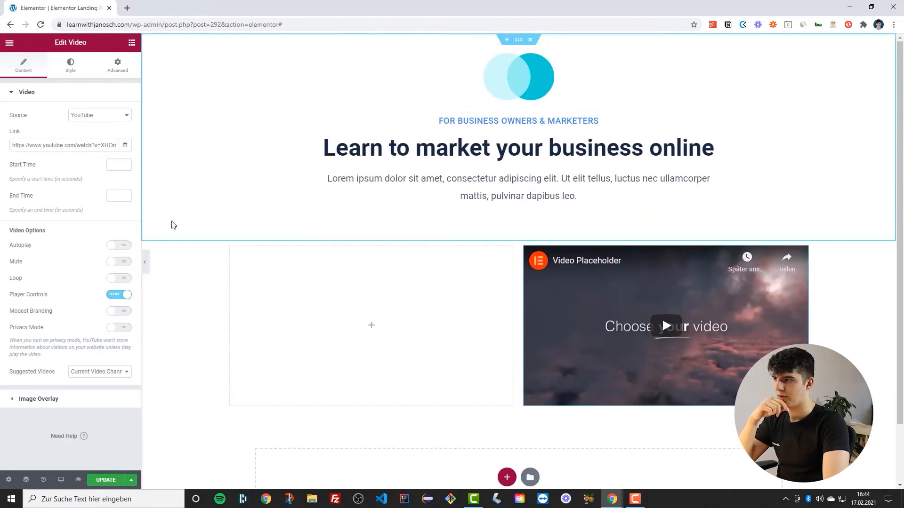
Add a Heading widget to the left column and a Button widget below it
click(131, 43)
drag(85, 153, 306, 263)
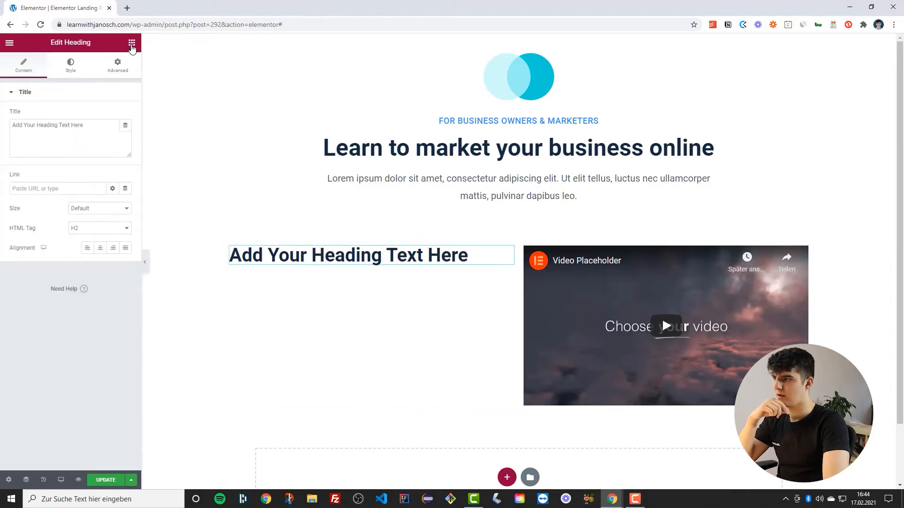
click(132, 42)
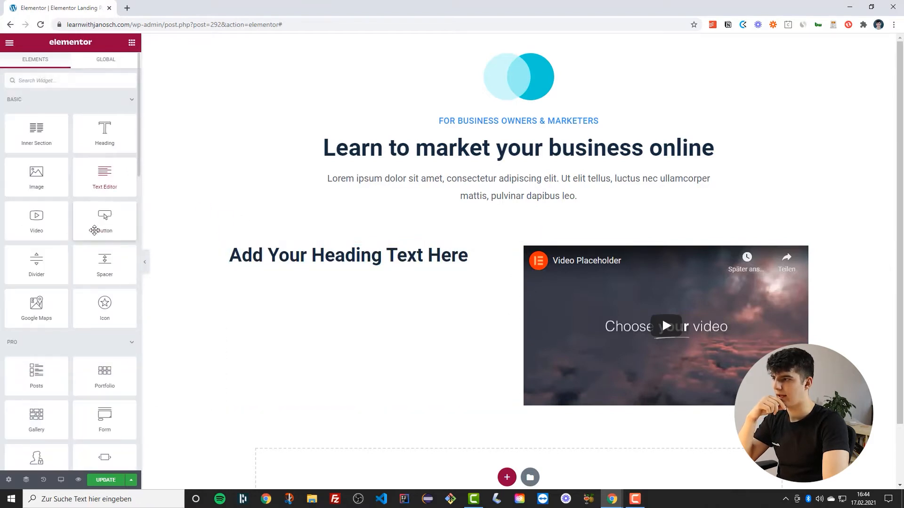
drag(96, 213, 292, 268)
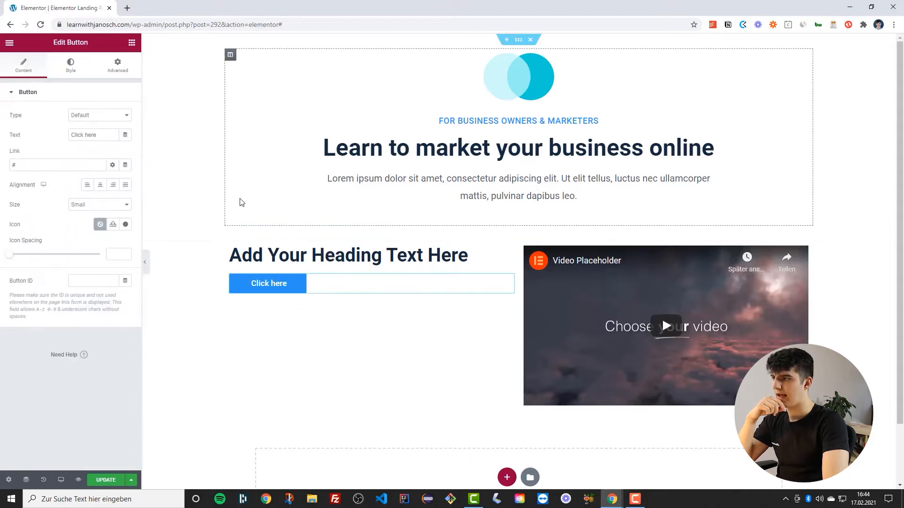
Search the widgets for icon and insert an Icon List widget between the heading and the button
click(132, 43)
click(62, 81)
text(icon)
drag(37, 155, 288, 280)
scroll(290, 279, down, 2)
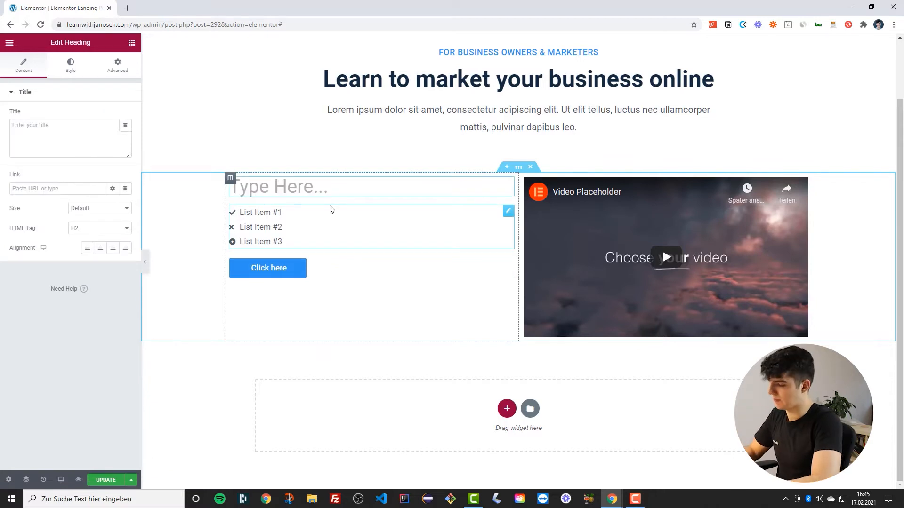
Set the heading text to 'Grow your digital presence'
text(Your cah)
key(BackSpace)
key(BackSpace)
text(hance)
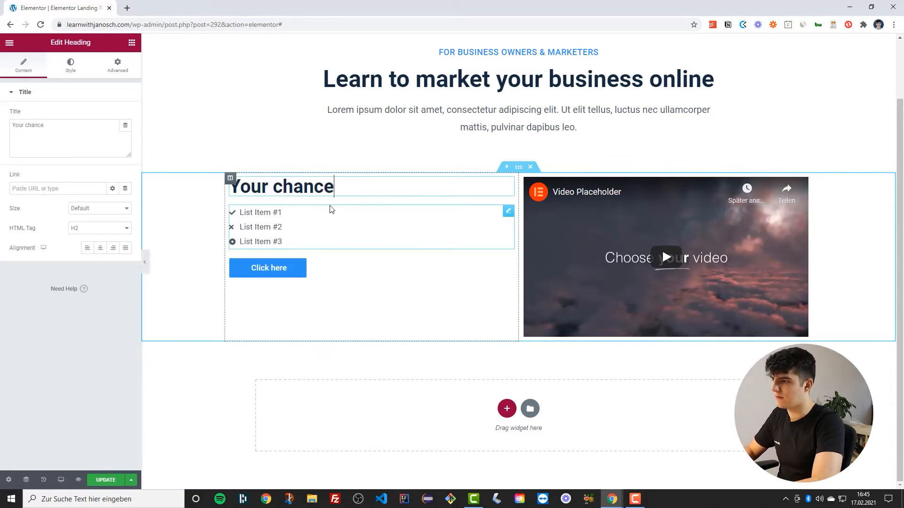
text( to grow your di)
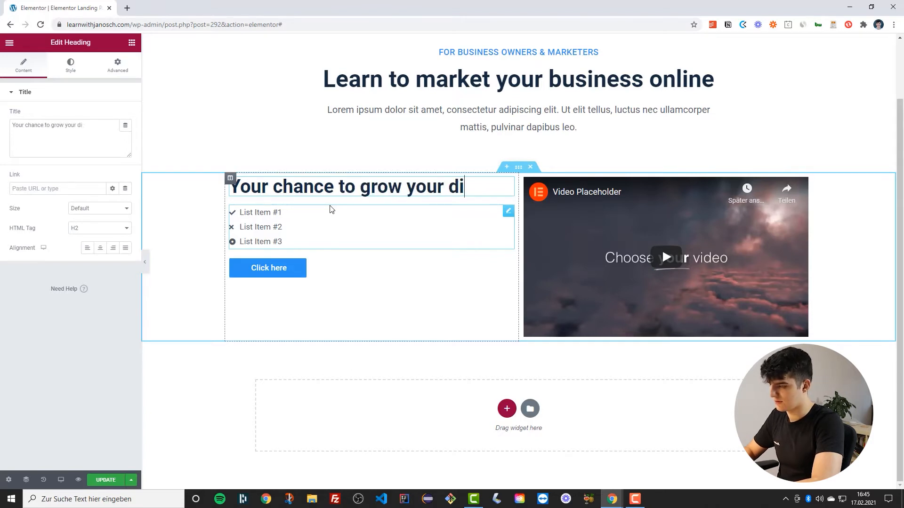
text(gital presenc)
key(BackSpace)
text(nc)
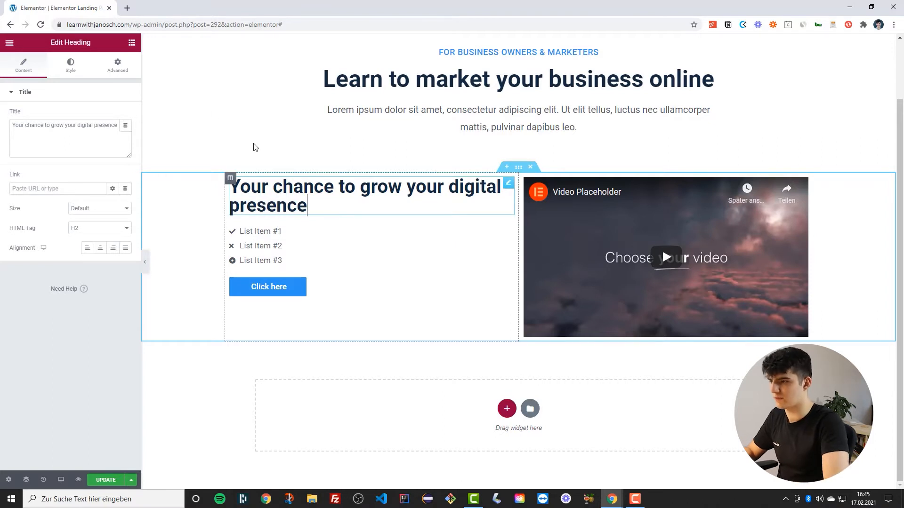
drag(372, 188, 229, 193)
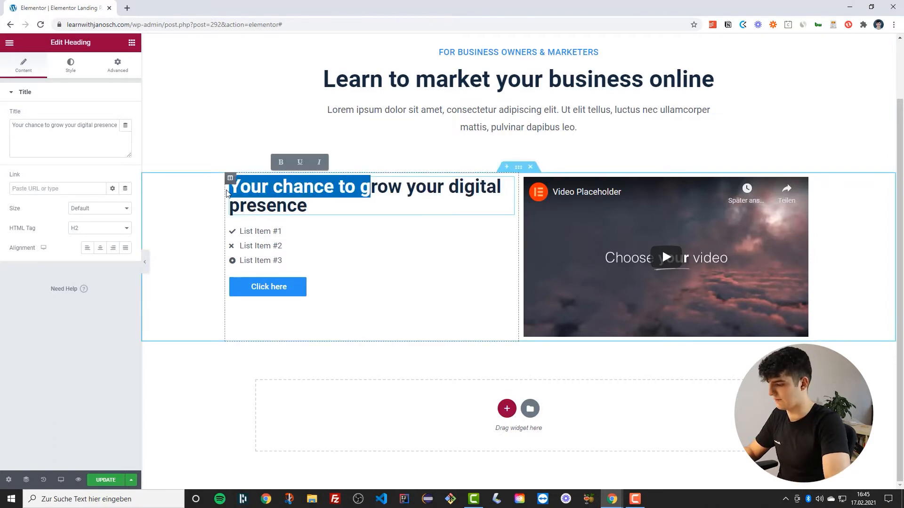
text(G)
scroll(418, 192, up, 1)
scroll(390, 182, down, 1)
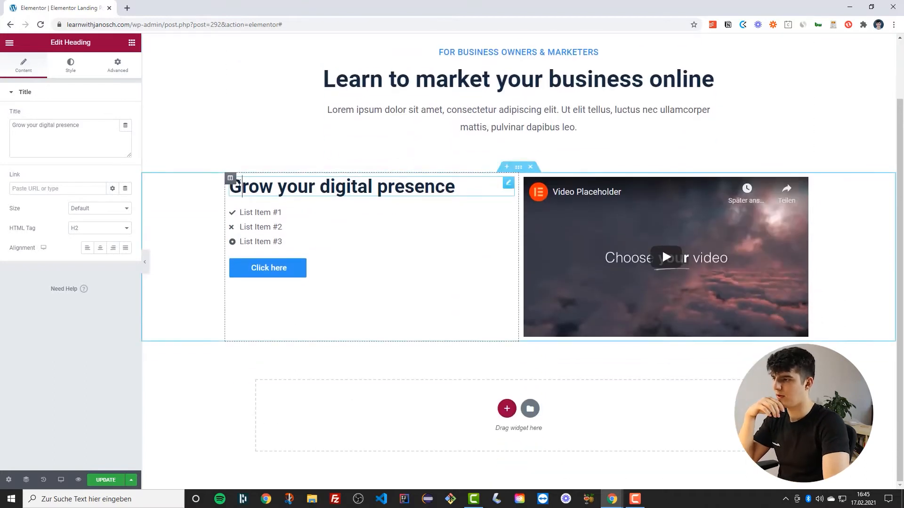
Set the left column's vertical alignment to Middle
click(229, 178)
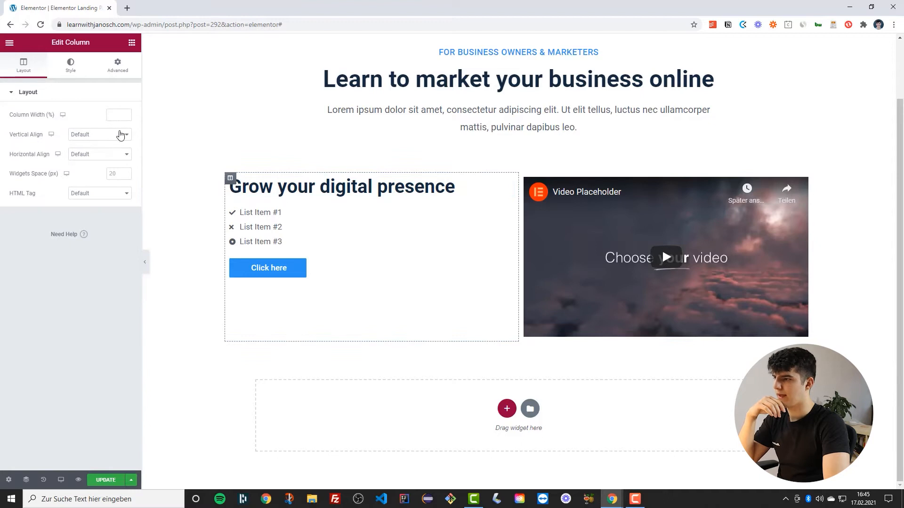
click(121, 135)
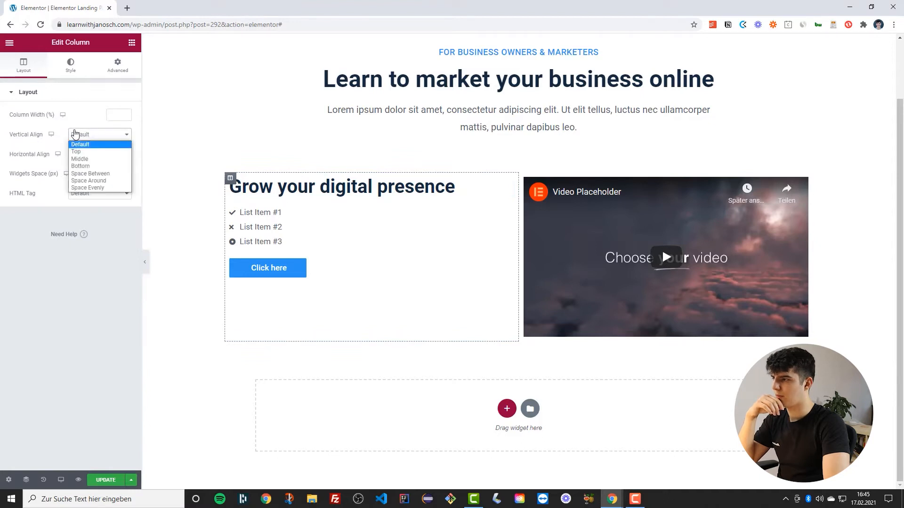
click(80, 159)
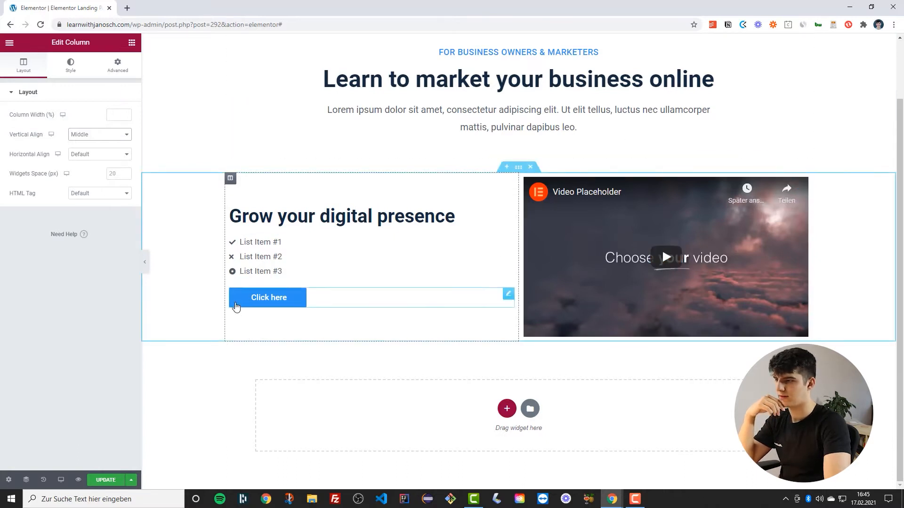
Change the button text to 'Get the course for free' and update the page
click(236, 307)
double_click(100, 138)
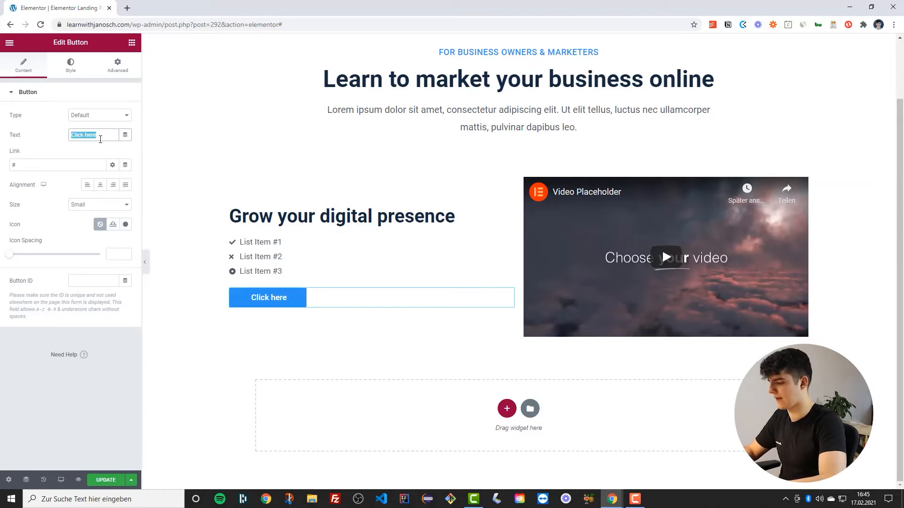
text(Get the cours)
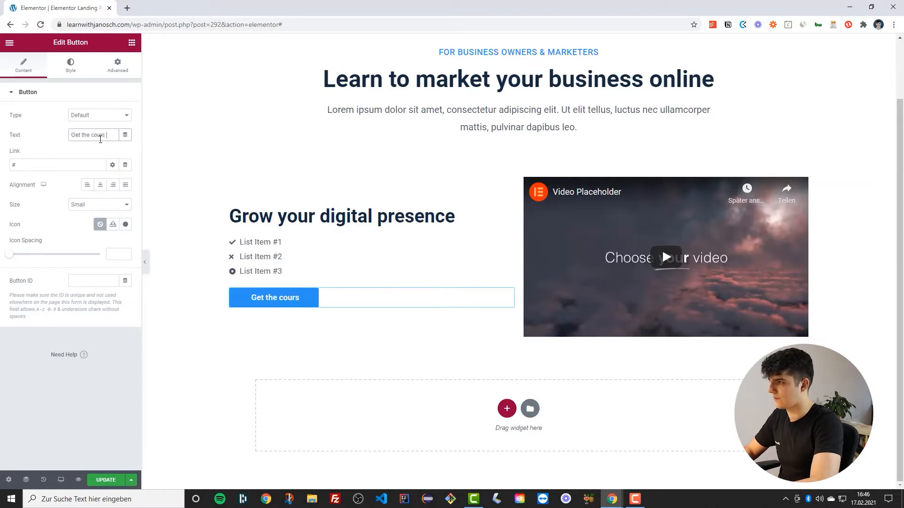
text(e for free)
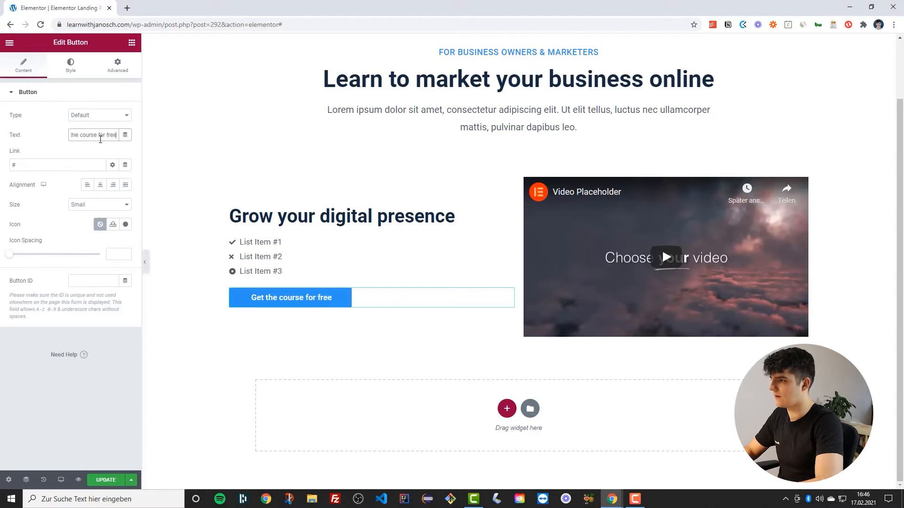
click(117, 478)
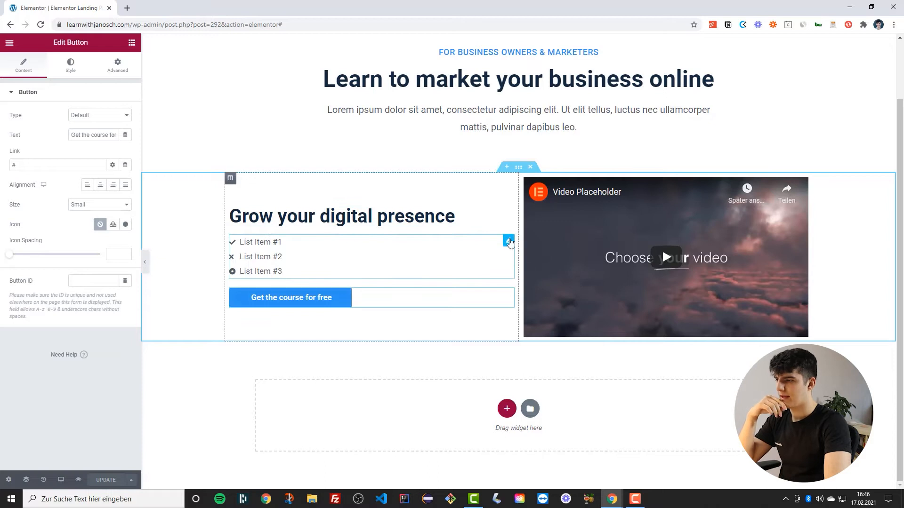
Remove the second and third list items from the icon list and duplicate the first item twice
click(509, 242)
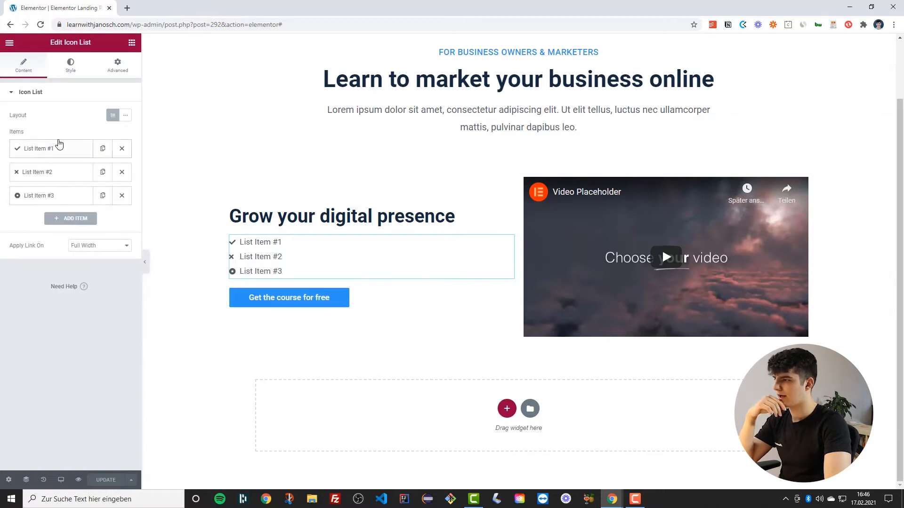
click(121, 171)
click(122, 172)
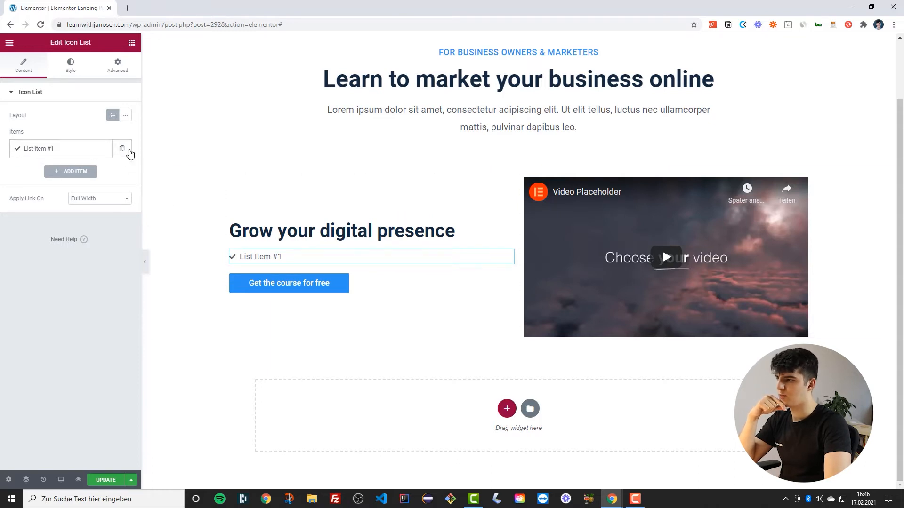
click(123, 152)
click(103, 148)
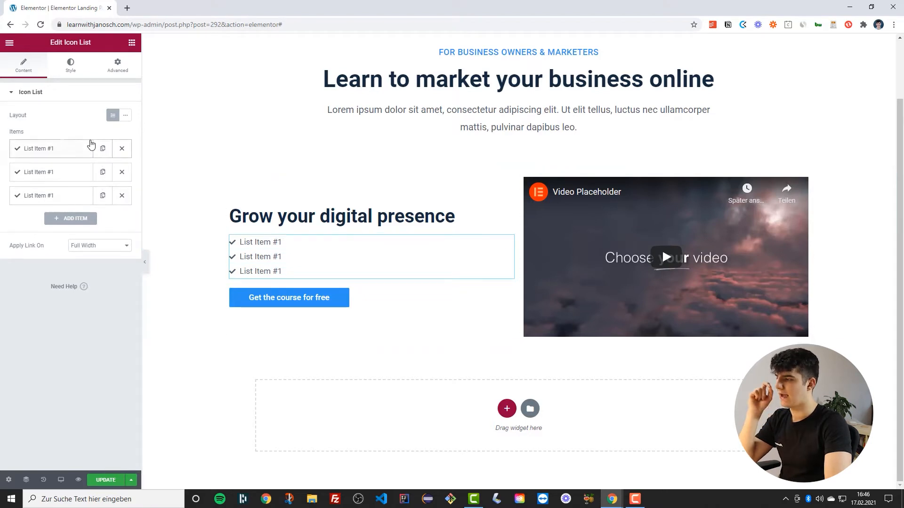
Set the icon list's icon colour to green #5BAA50
click(60, 71)
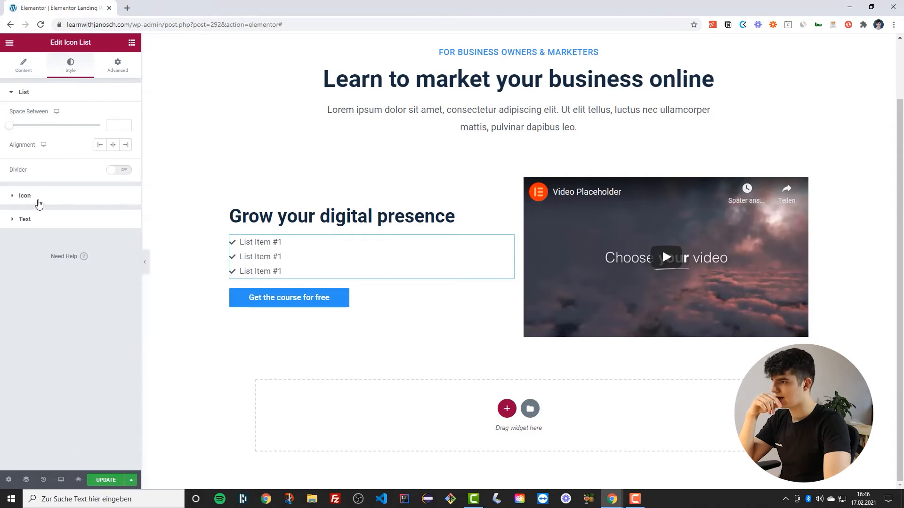
click(28, 196)
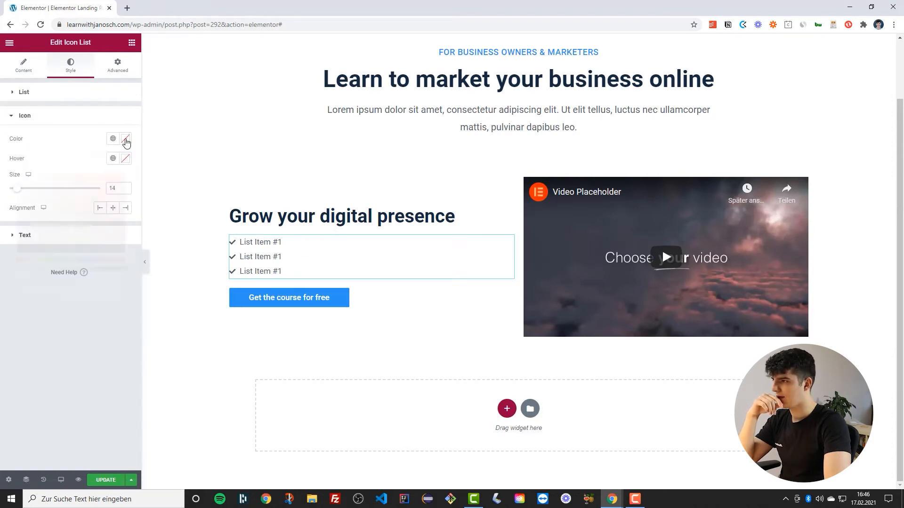
click(126, 140)
drag(57, 261, 74, 195)
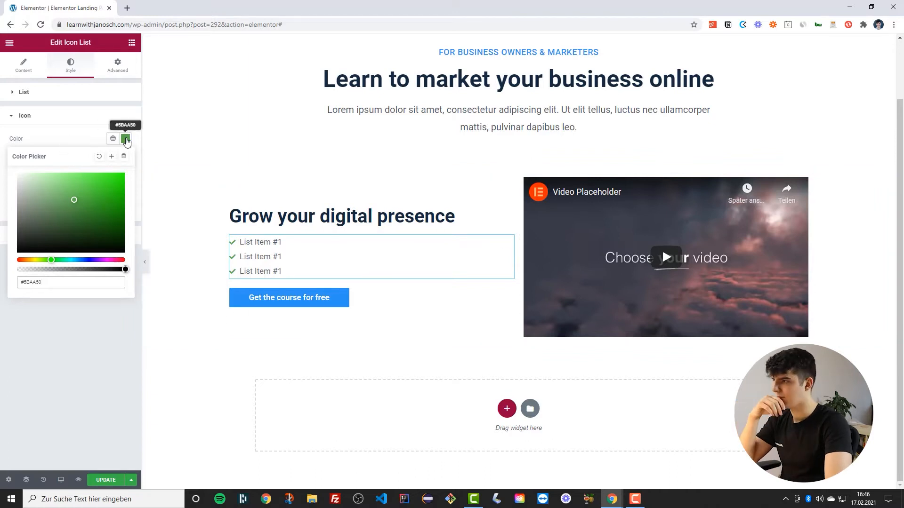
click(125, 139)
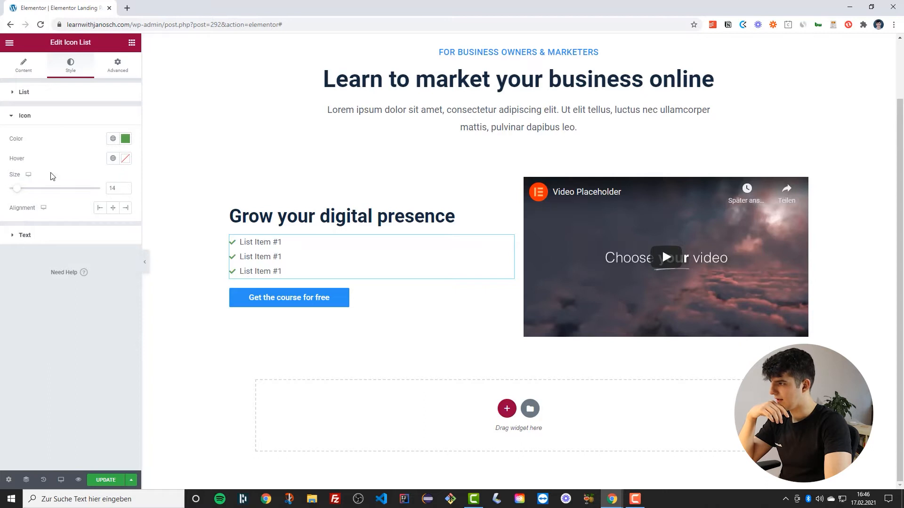
Set the list text colour to the global Secondary colour and its typography to the global Text (big) style
click(32, 237)
click(113, 162)
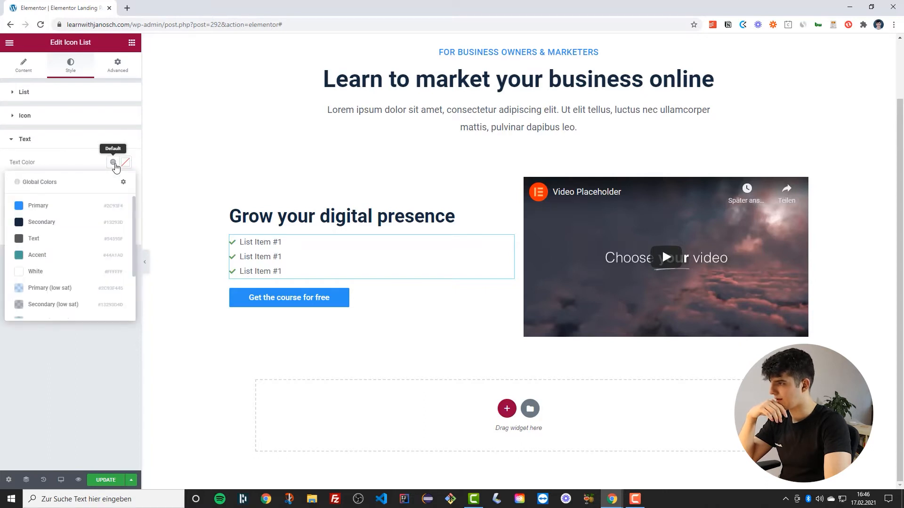
scroll(66, 250, down, 3)
scroll(51, 254, up, 3)
click(52, 222)
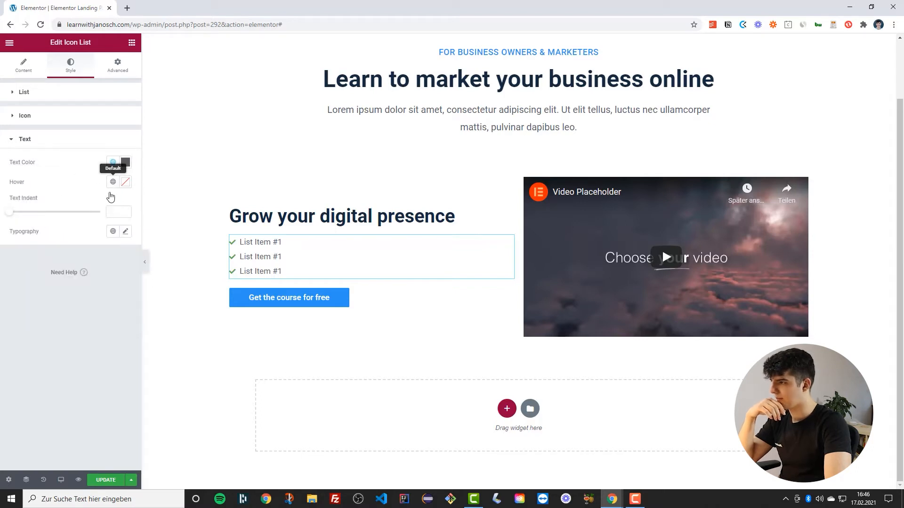
click(113, 231)
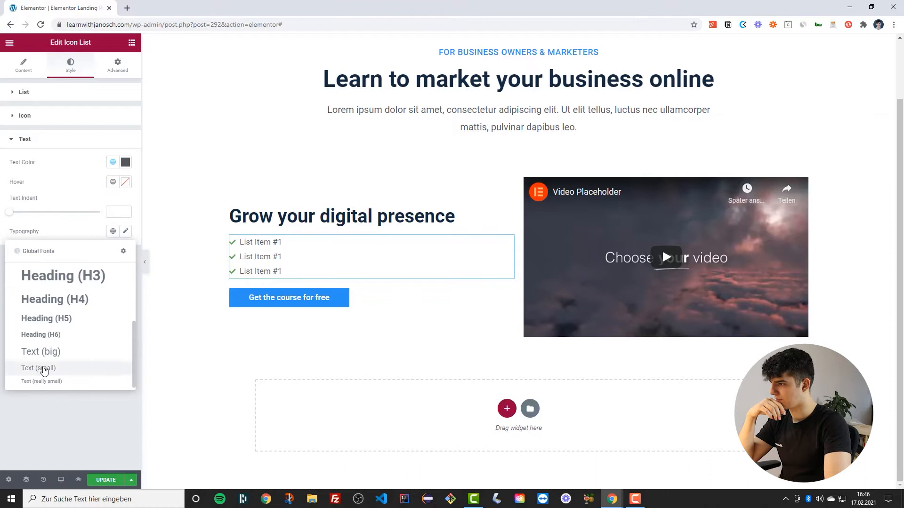
click(26, 360)
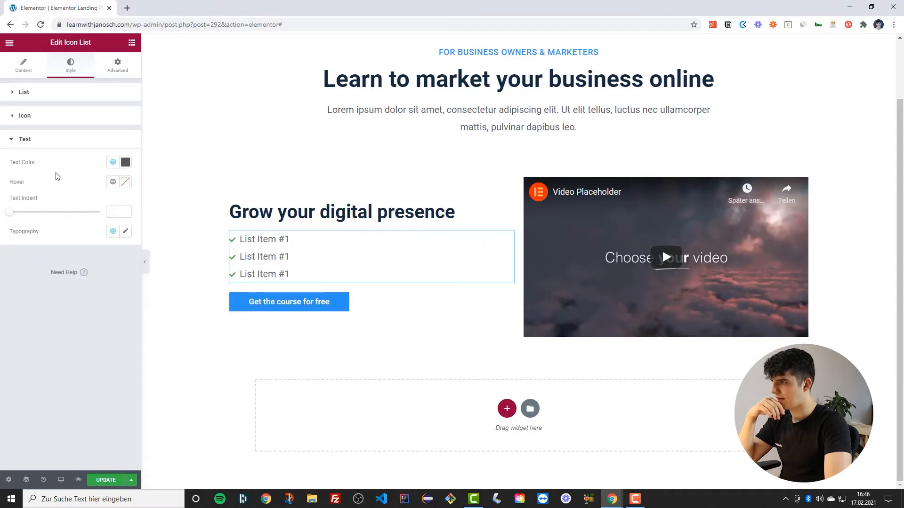
Increase the list icon size to 20
click(43, 118)
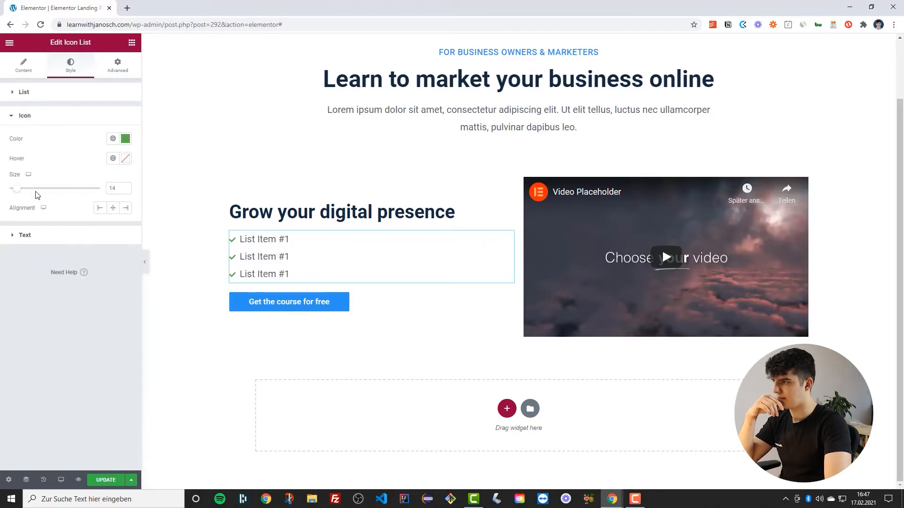
drag(17, 188, 22, 190)
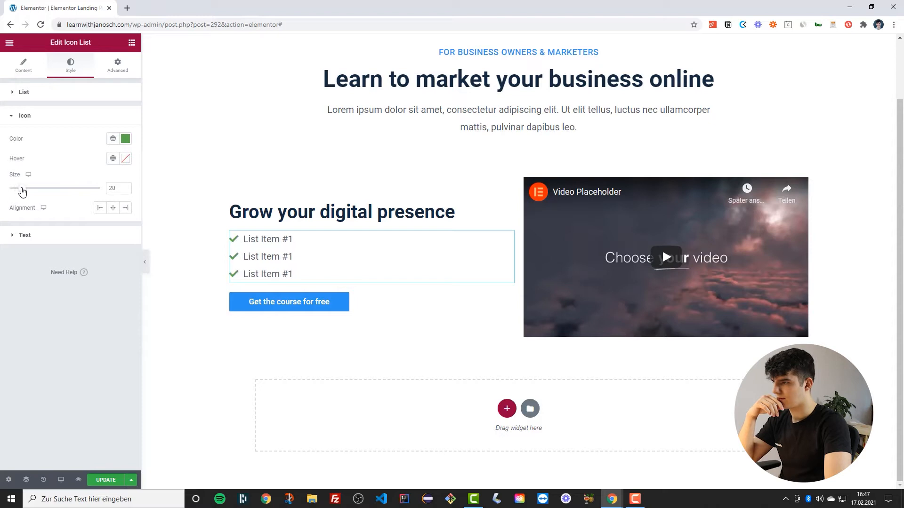
Rename the first list item to 'Create your website'
click(14, 71)
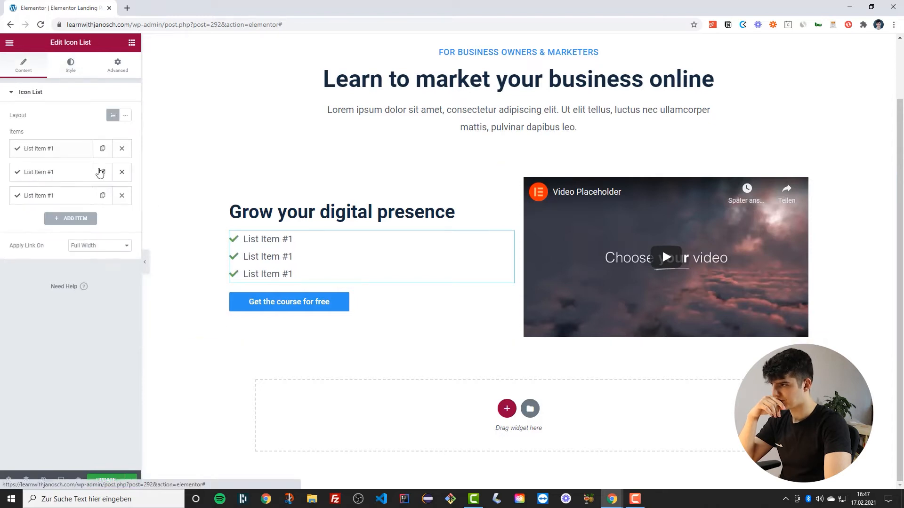
click(70, 155)
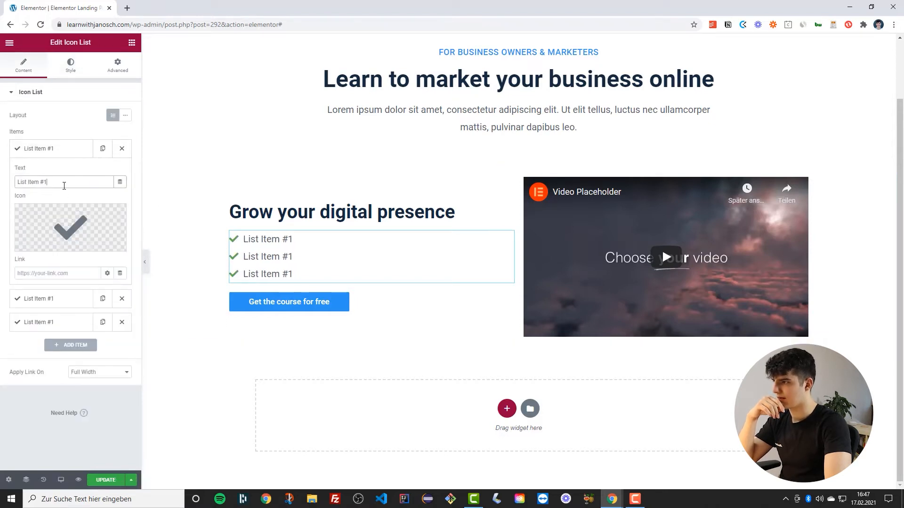
triple_click(64, 185)
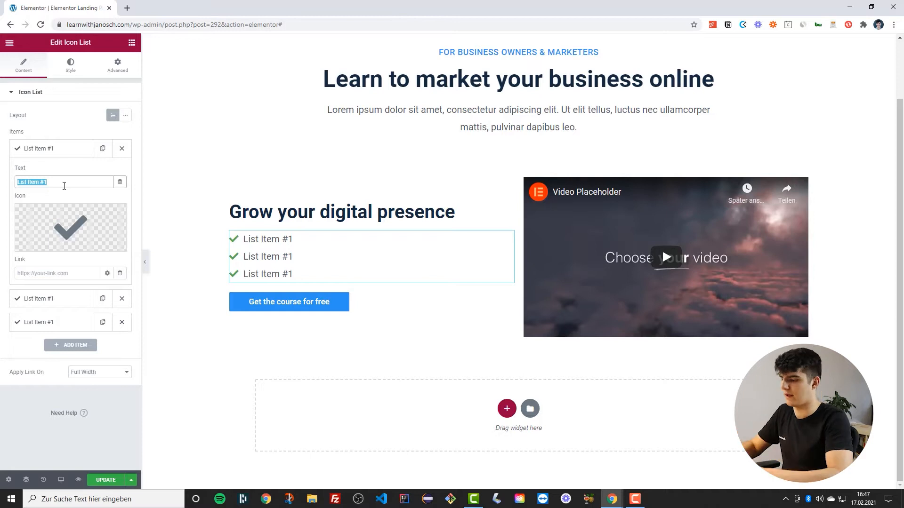
text(CC)
key(BackSpace)
text(ea)
key(BackSpace)
key(BackSpace)
text(reate your website)
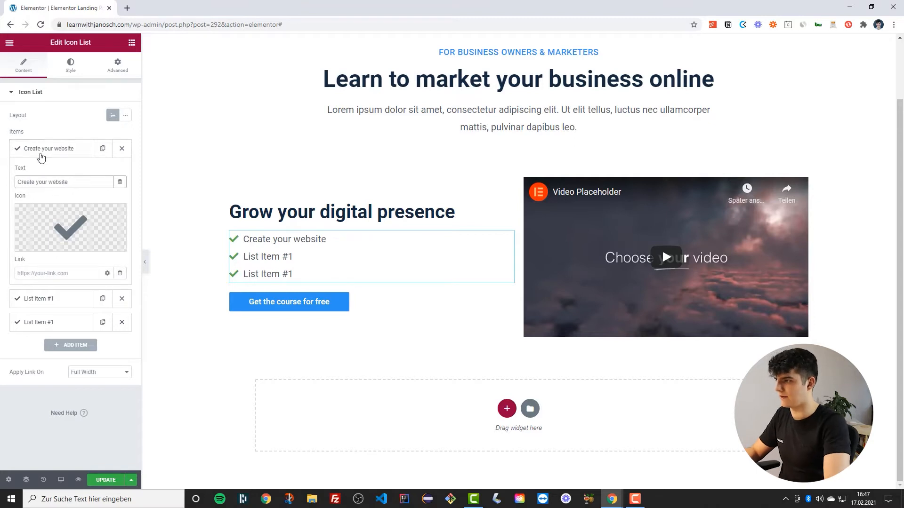
Rename the second list item to 'Advertise on Facebook'
click(42, 155)
click(44, 172)
triple_click(43, 206)
text(A)
key(BackSpace)
text(Advertise on Facebook)
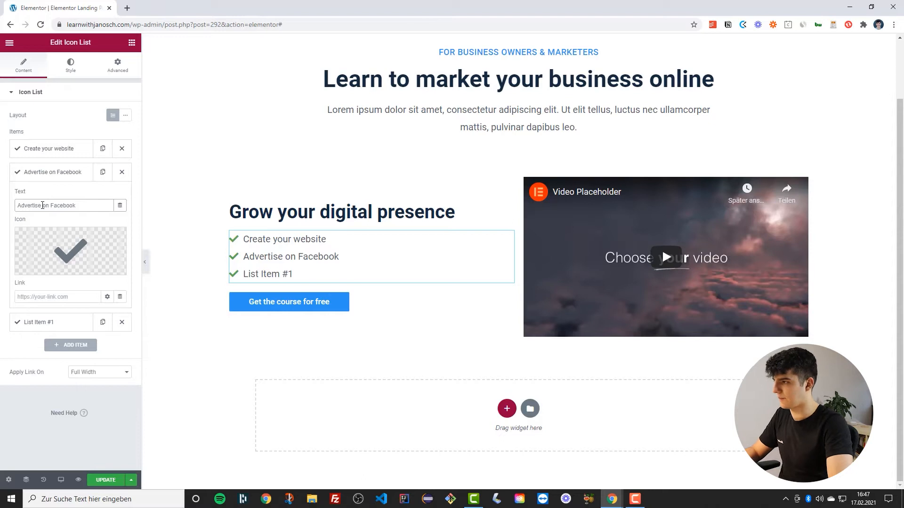
Rename the third list item to 'Build your newsletter' and update the page
click(50, 174)
click(50, 198)
drag(44, 230, 58, 230)
triple_click(58, 230)
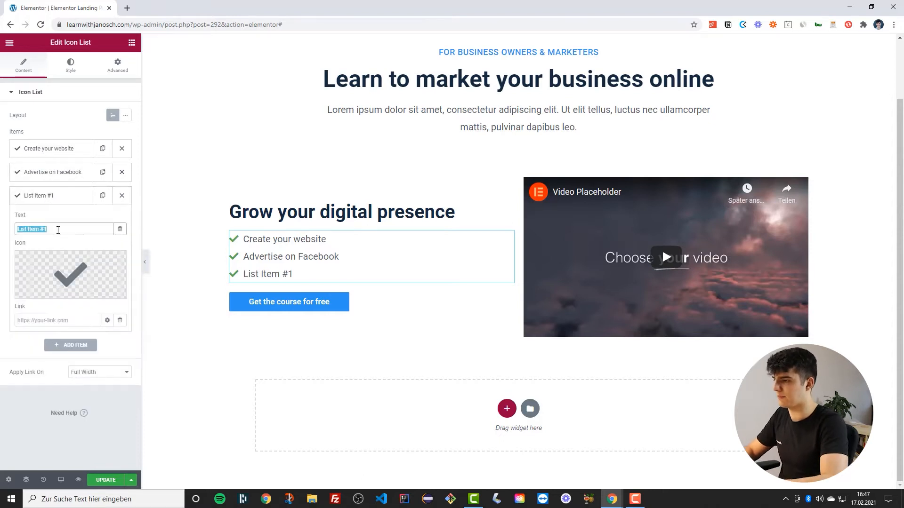
text(Bui)
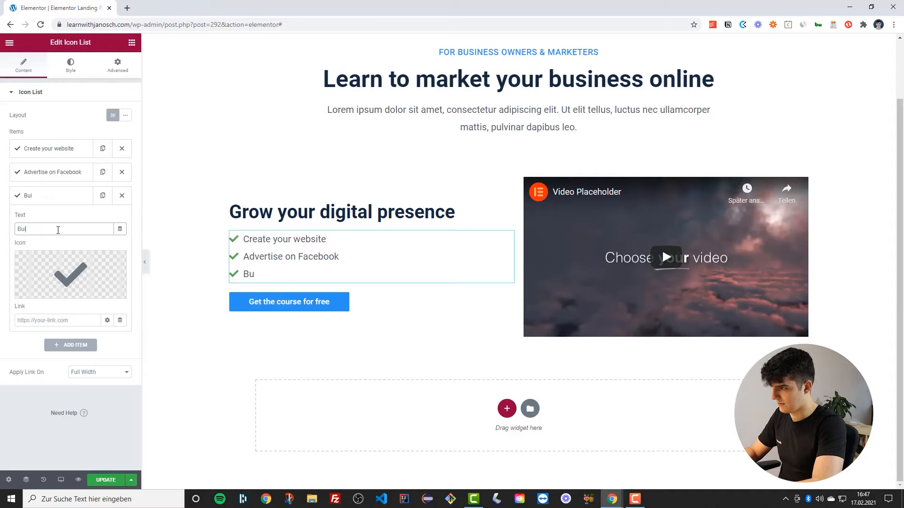
text(ld your newsletter)
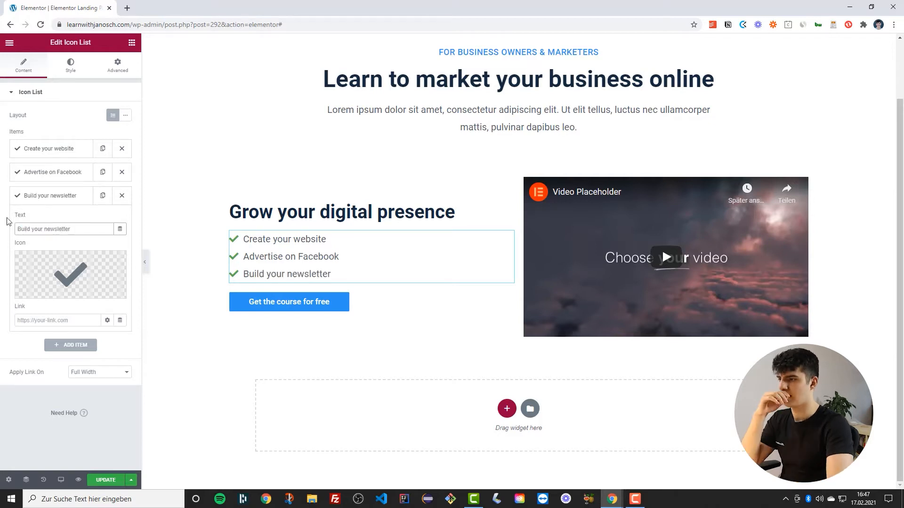
click(108, 480)
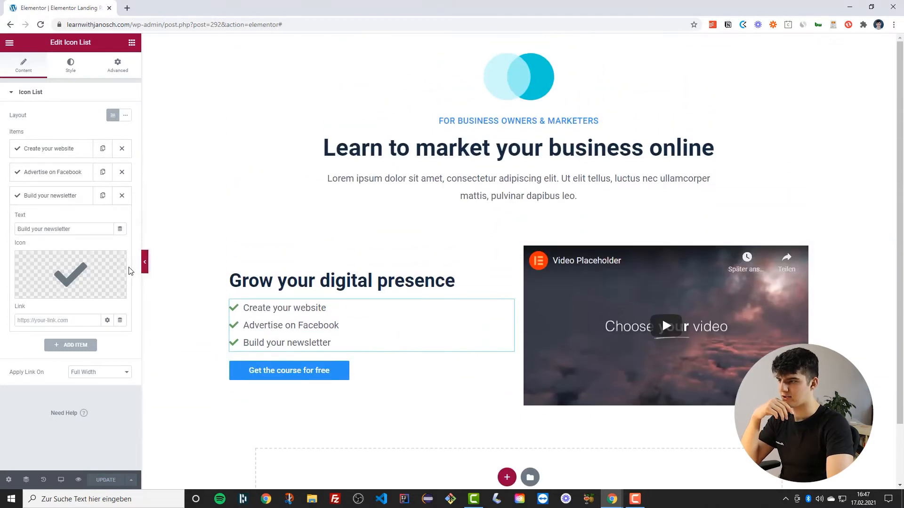
Preview the page with the editor panel hidden, then bring the panel back
click(145, 262)
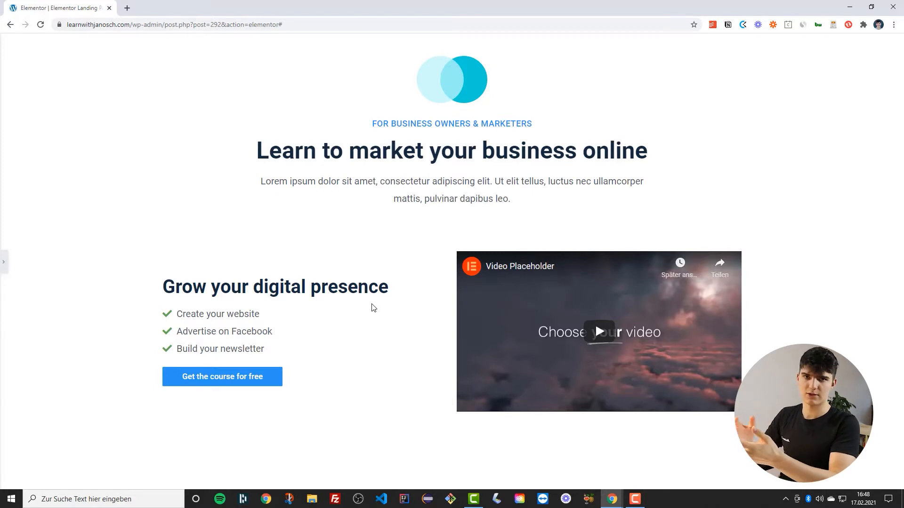
key(ctrl+p)
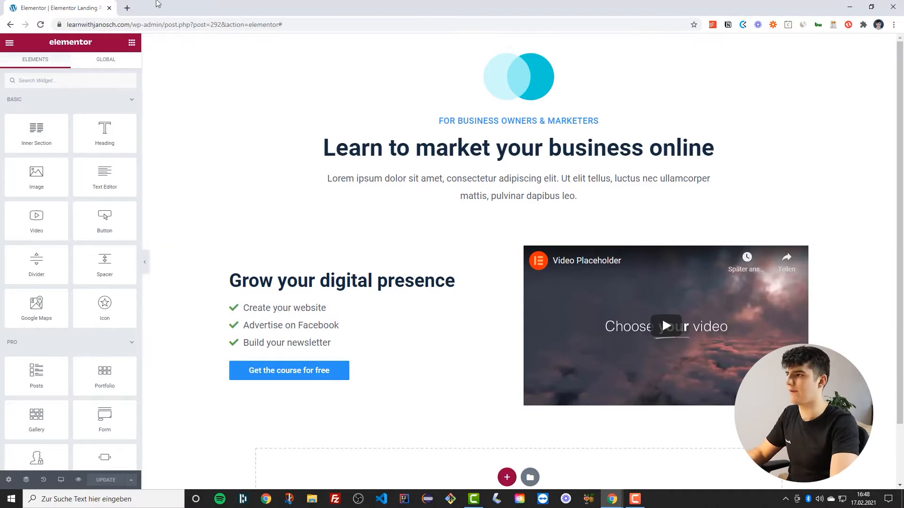
Open the site's homepage in a new tab and launch it in the Elementor editor
click(128, 8)
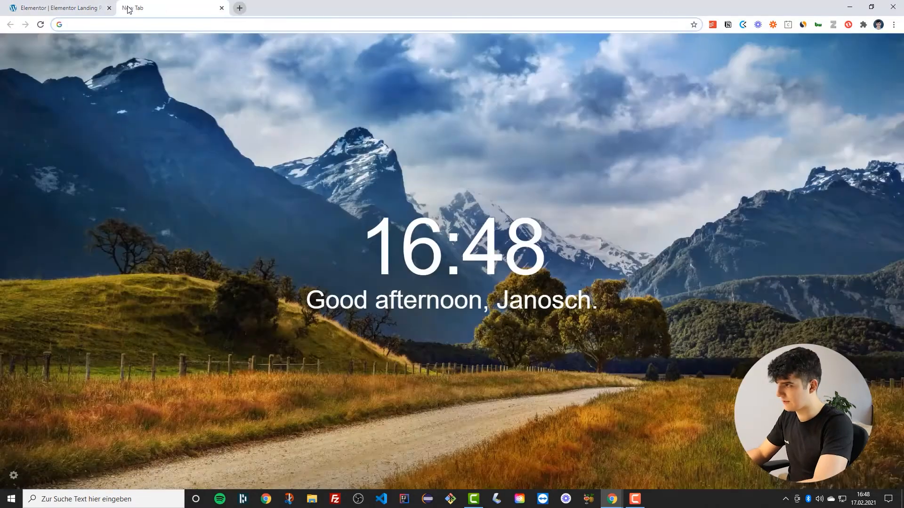
text(learn)
key(Return)
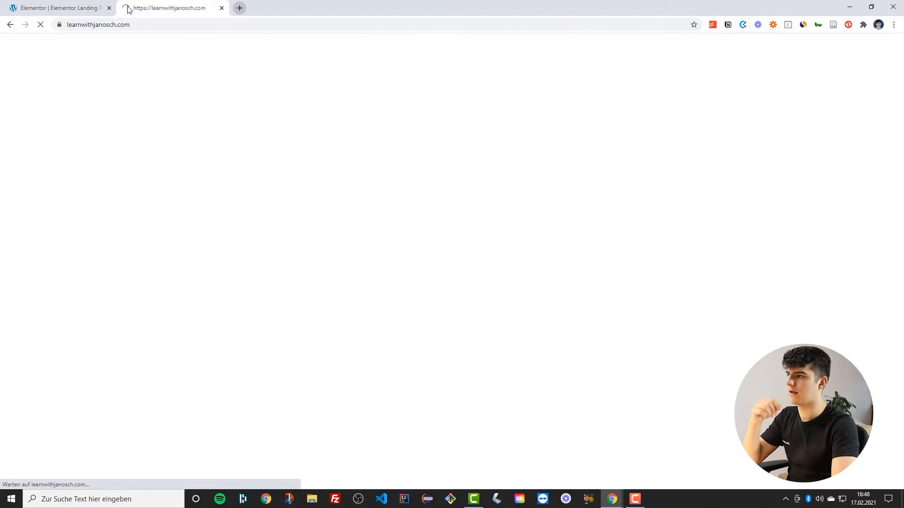
scroll(342, 227, down, 1)
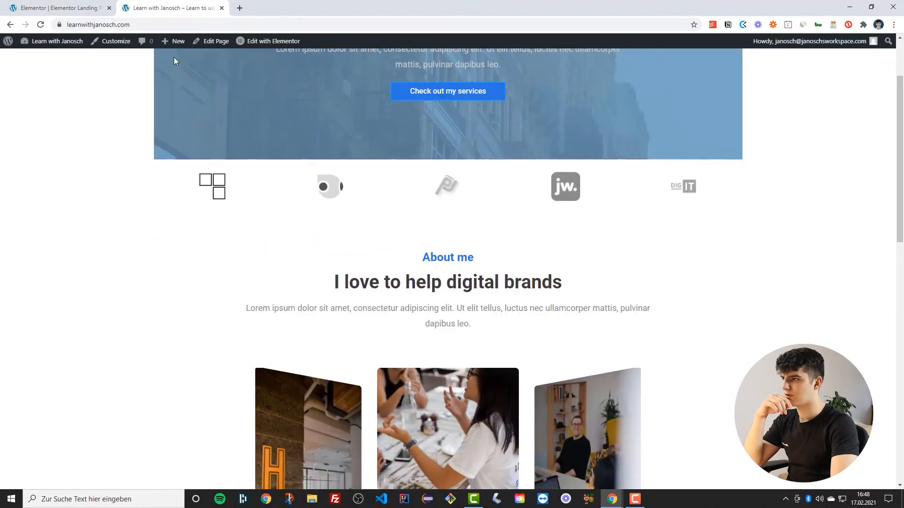
click(273, 45)
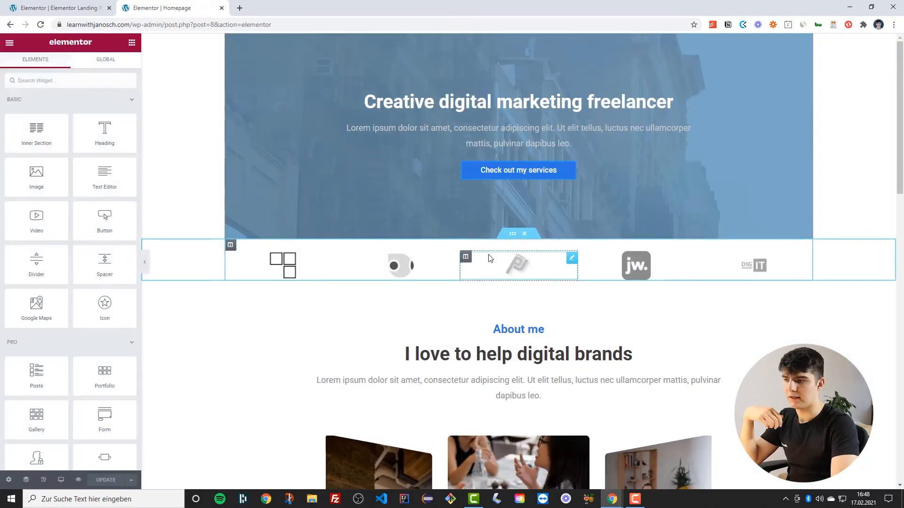
Copy the homepage's logo section and paste it below the two-column section of the landing page
right_click(516, 237)
click(535, 276)
click(56, 8)
scroll(307, 221, down, 2)
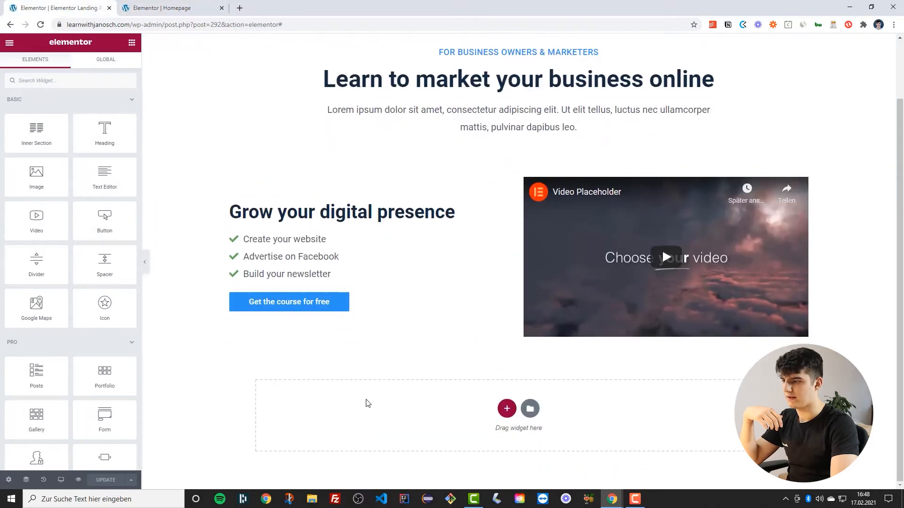
right_click(370, 406)
click(379, 410)
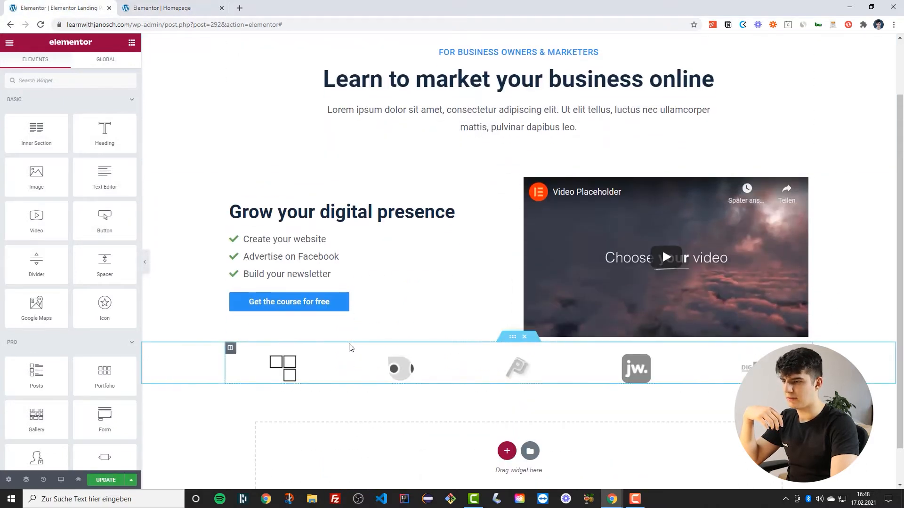
Set the pasted logo section's top padding to 0 and update the page
scroll(351, 347, down, 1)
click(513, 295)
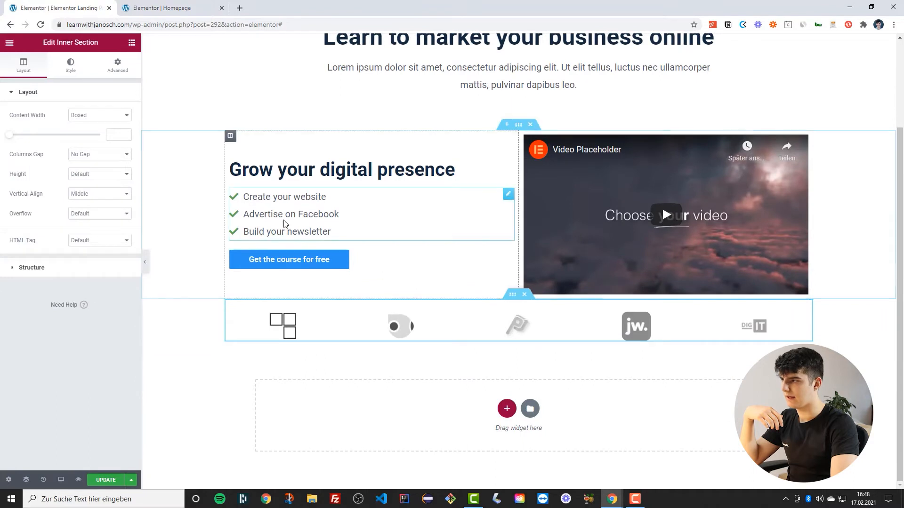
click(118, 65)
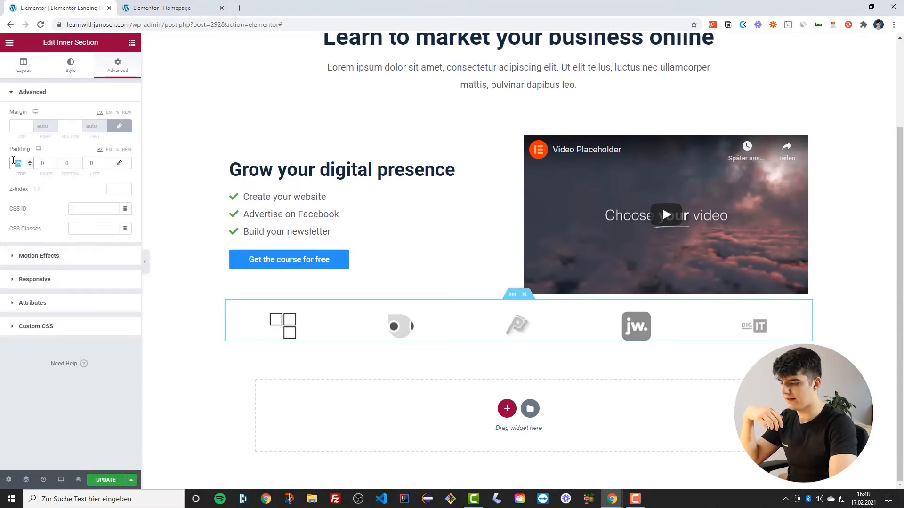
text(0)
click(105, 480)
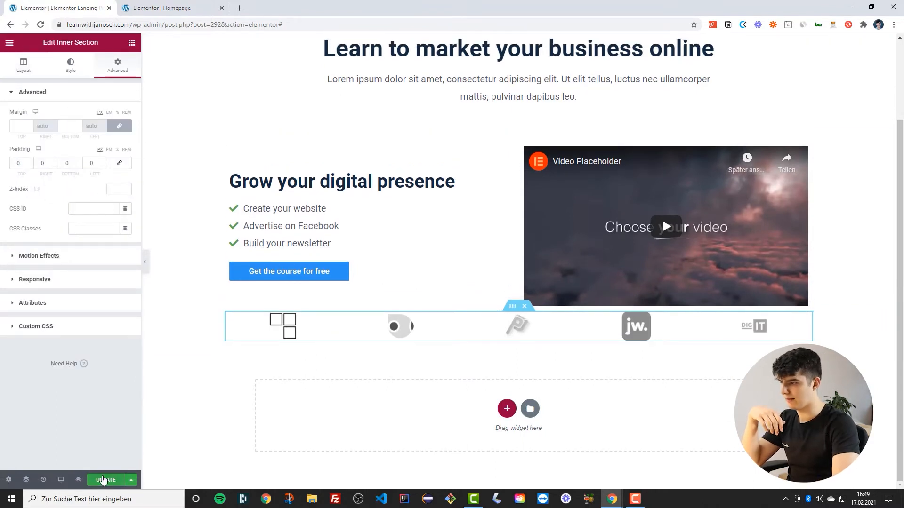
Preview the page with the editor panel hidden, then reopen the panel
click(147, 267)
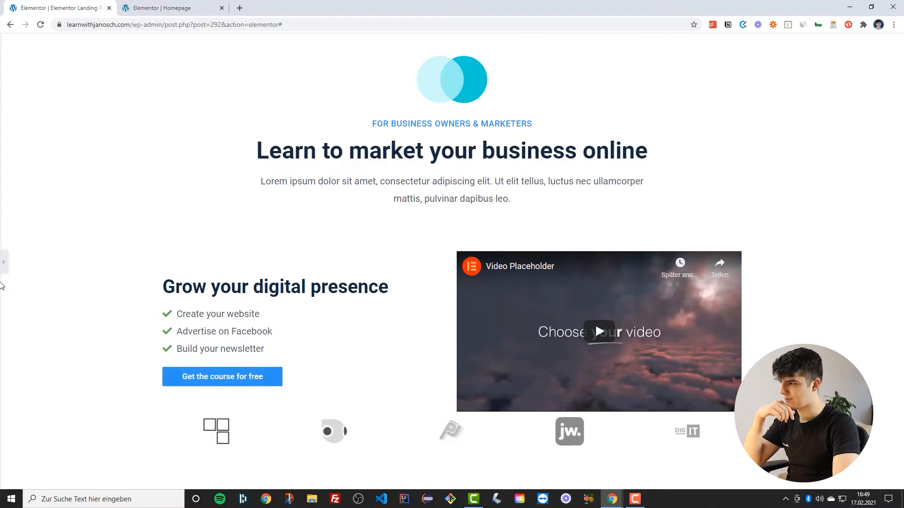
click(4, 261)
scroll(432, 358, down, 2)
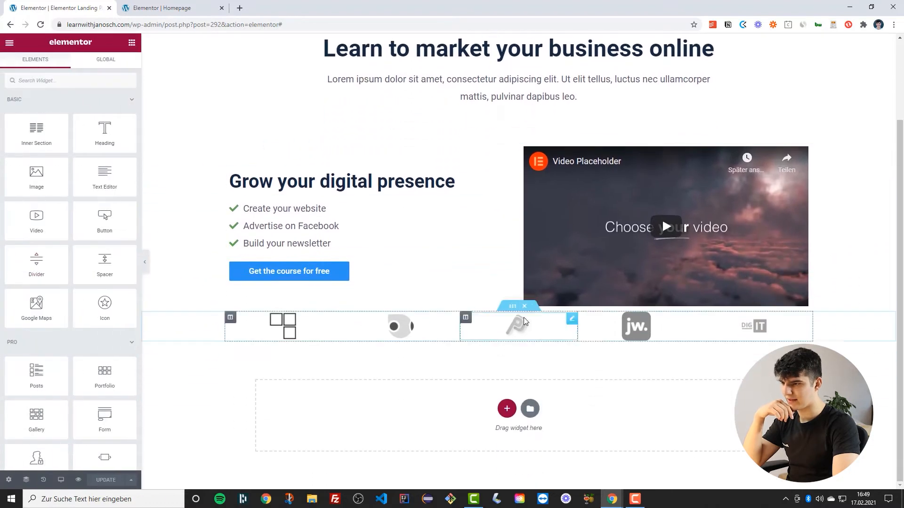
Set the two-column section's top and bottom padding to 1
click(519, 306)
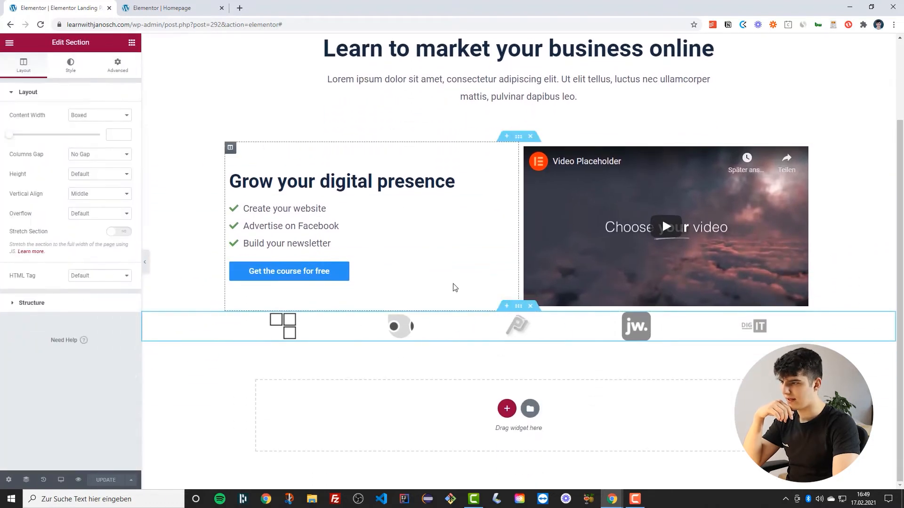
click(118, 66)
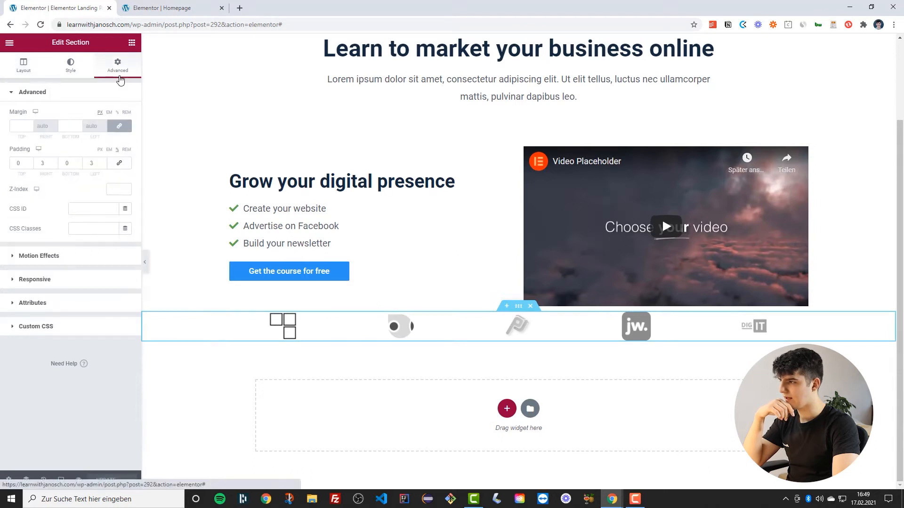
click(32, 160)
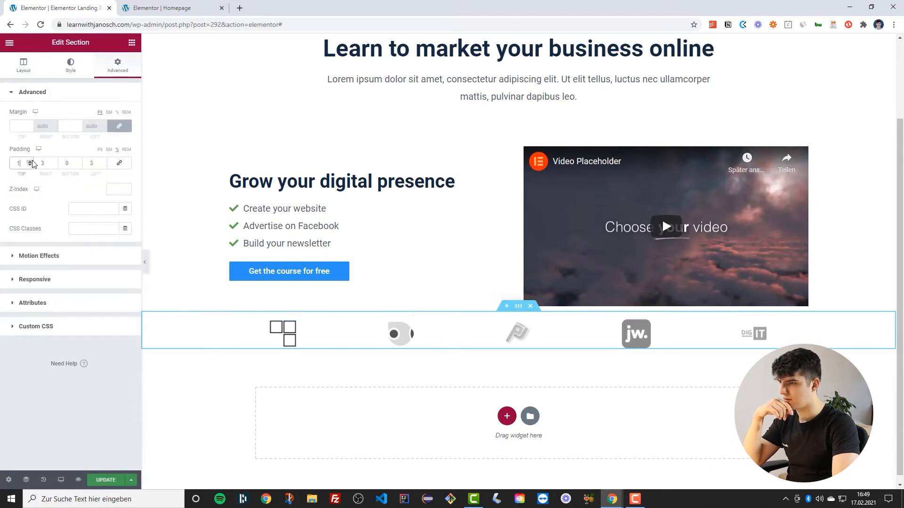
click(80, 162)
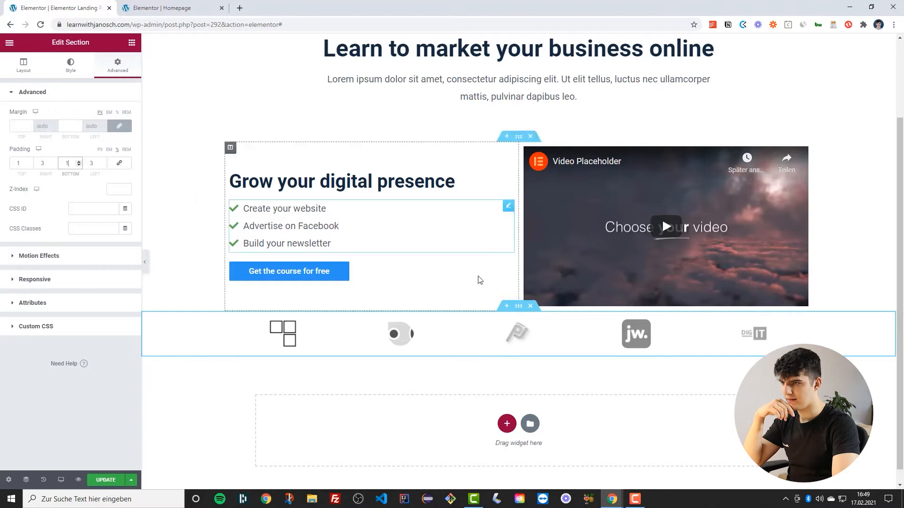
Re-enter the two-column section's padding as 1 top and bottom and 3 right and left
scroll(511, 223, up, 2)
click(513, 216)
click(117, 66)
click(119, 163)
click(117, 150)
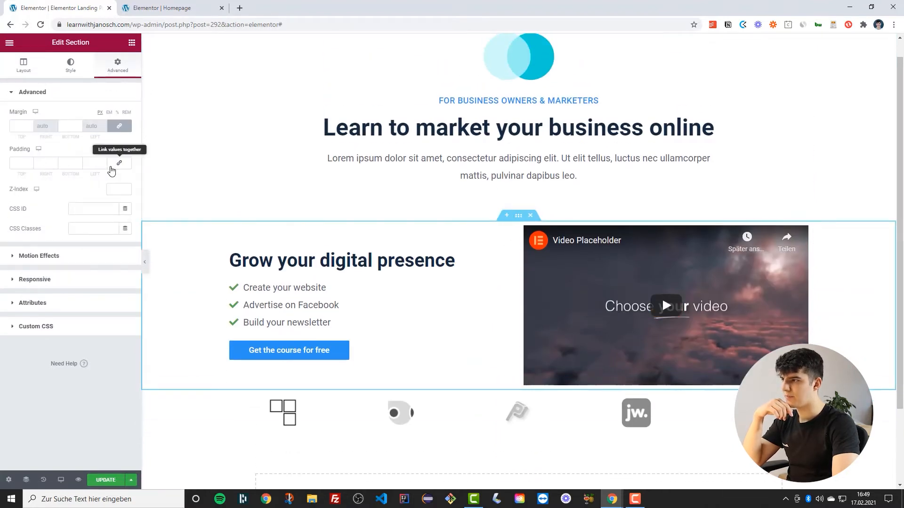
click(103, 161)
click(103, 161)
click(103, 161)
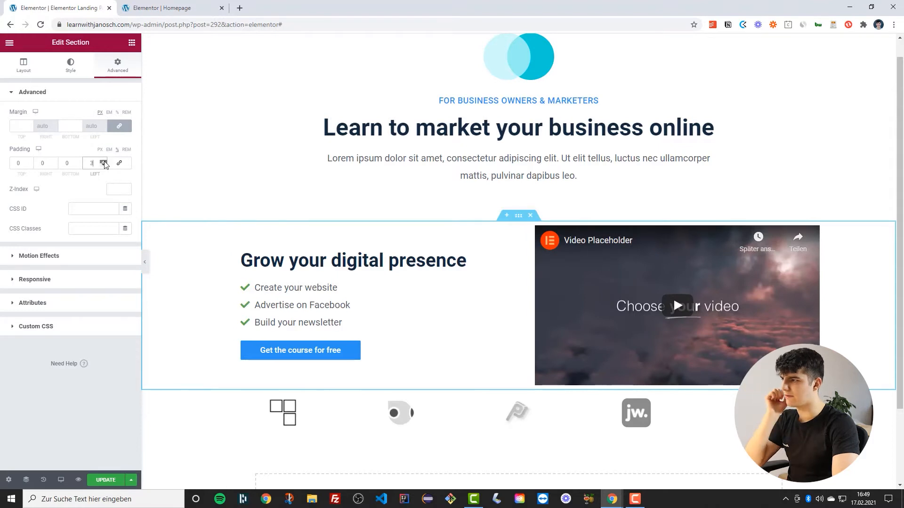
click(55, 162)
click(54, 162)
click(54, 162)
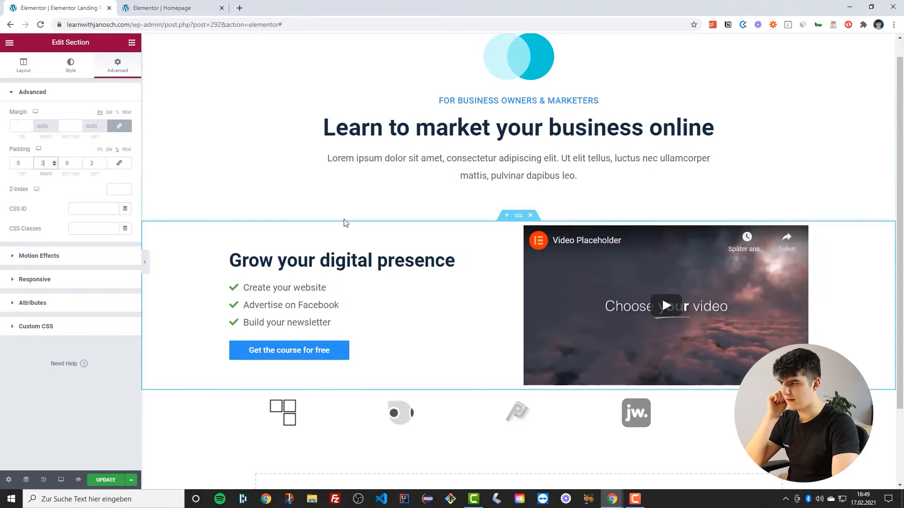
click(79, 161)
click(29, 162)
Preview the page with the editor panel hidden, then reopen the panel
scroll(356, 236, up, 2)
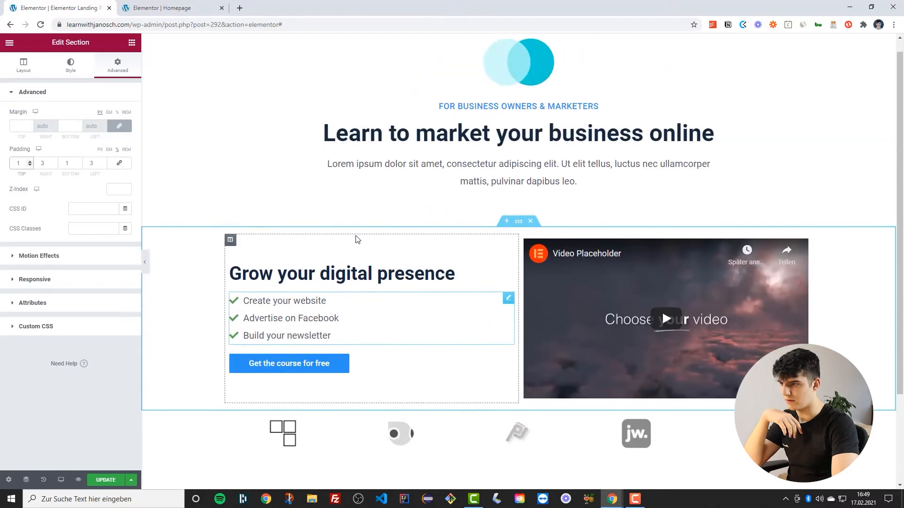
scroll(356, 237, down, 3)
click(147, 262)
click(146, 263)
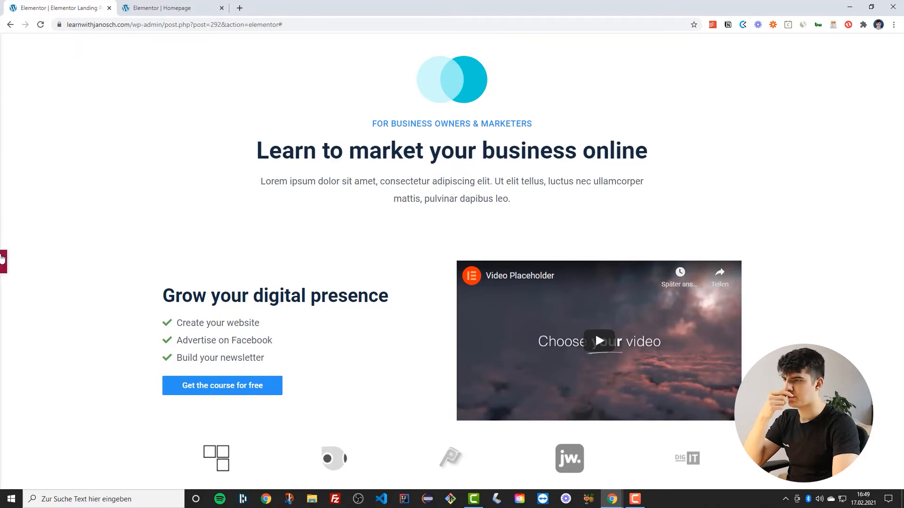
click(3, 258)
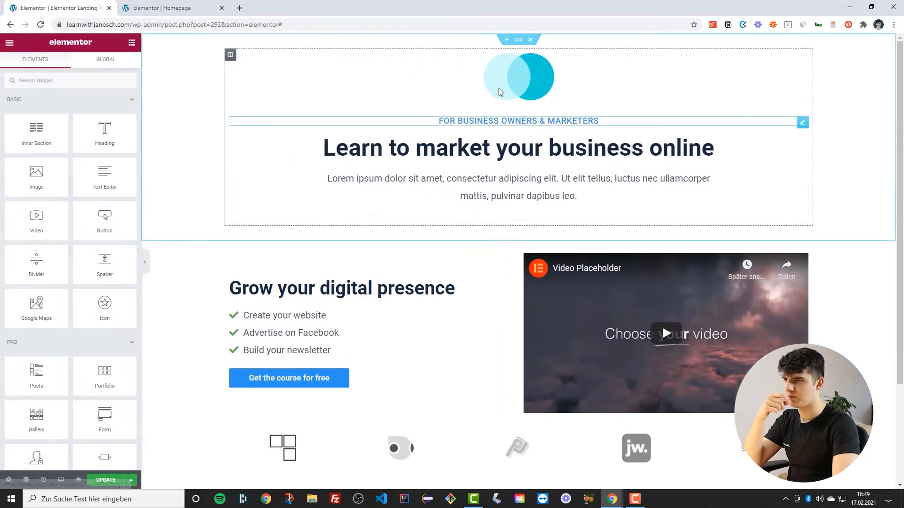
Set the hero section's bottom padding to 0 and update the page
click(518, 39)
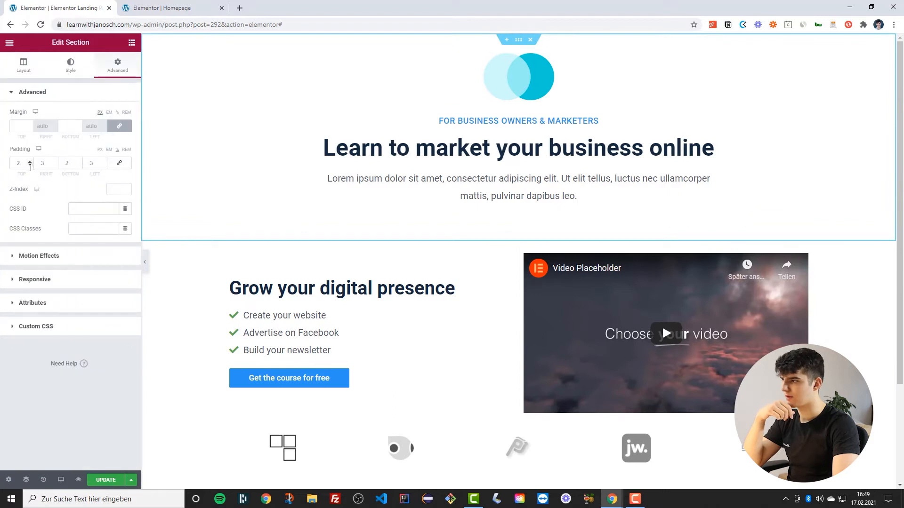
double_click(79, 165)
scroll(223, 198, down, 3)
scroll(236, 237, up, 3)
click(103, 482)
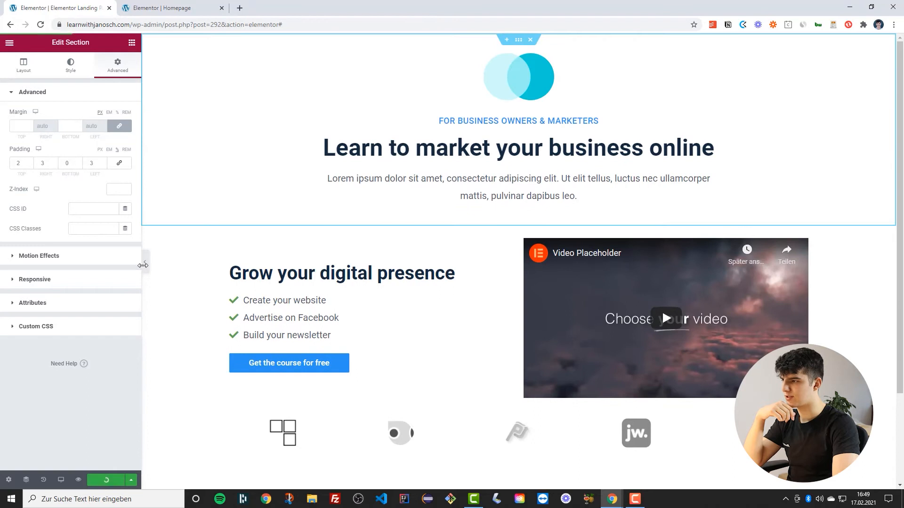
Add a new one-column section below the logo section
scroll(142, 266, down, 3)
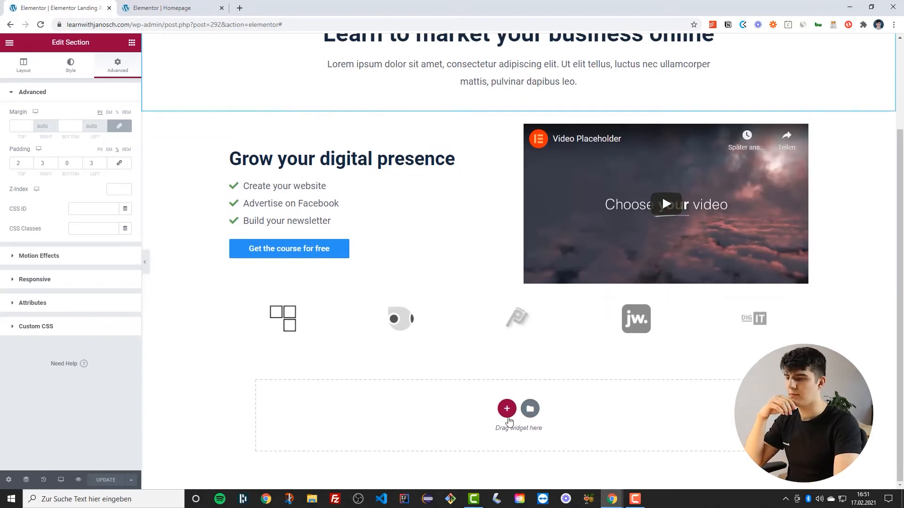
click(508, 409)
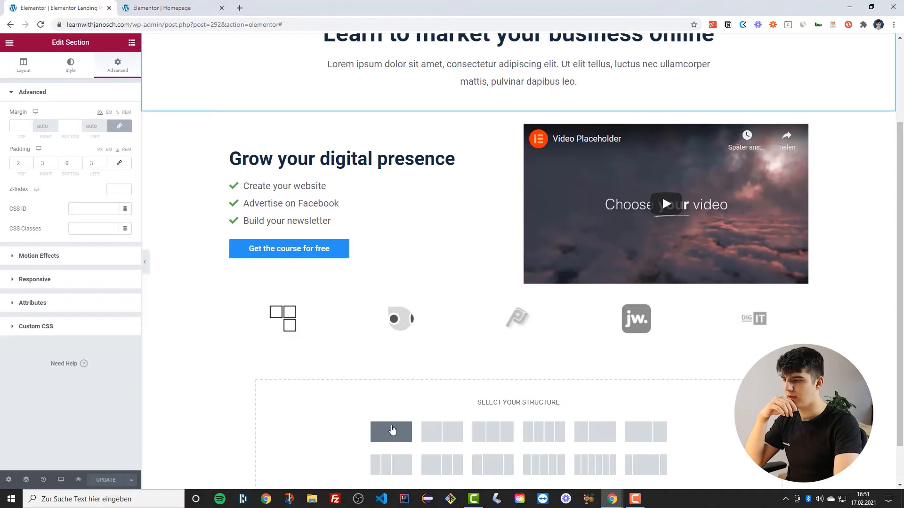
click(401, 428)
scroll(404, 410, down, 1)
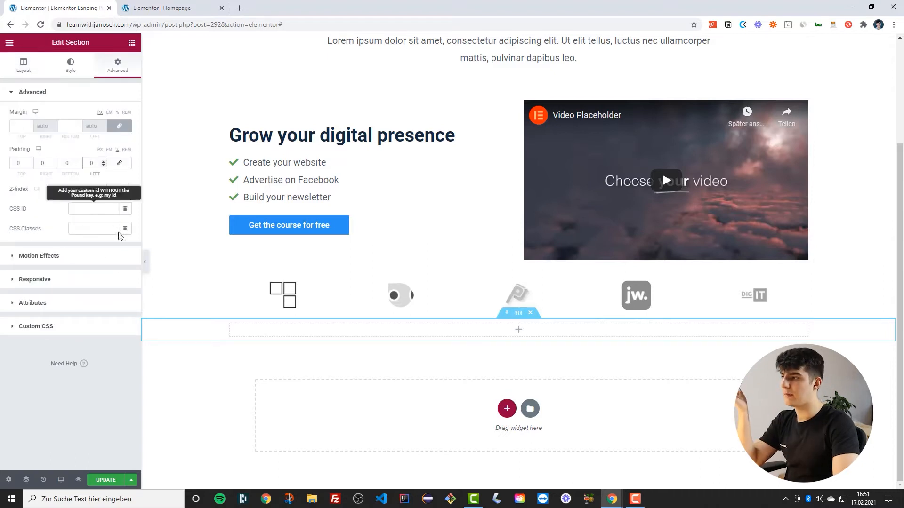
Add a heading widget to the new section with the title 'Sounds familiar?'
click(10, 42)
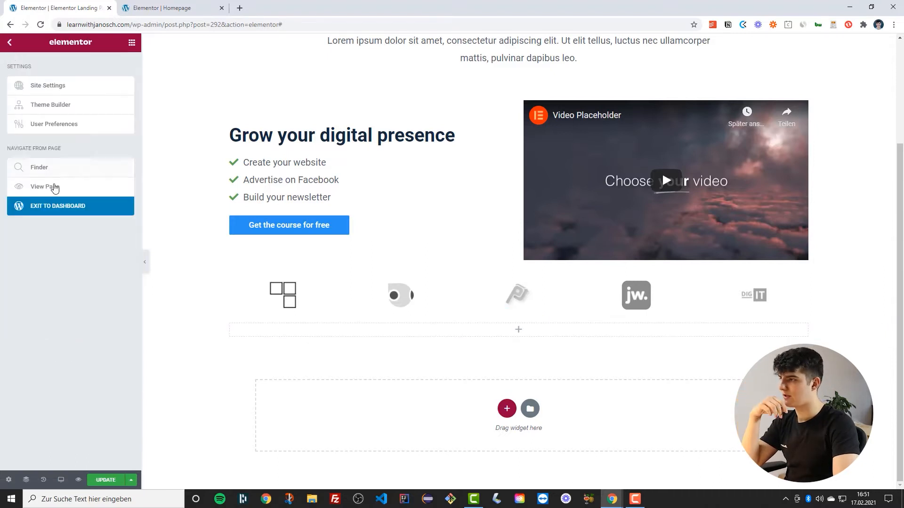
click(127, 44)
drag(102, 132, 504, 336)
click(100, 248)
triple_click(45, 127)
text(Sounds familiar)
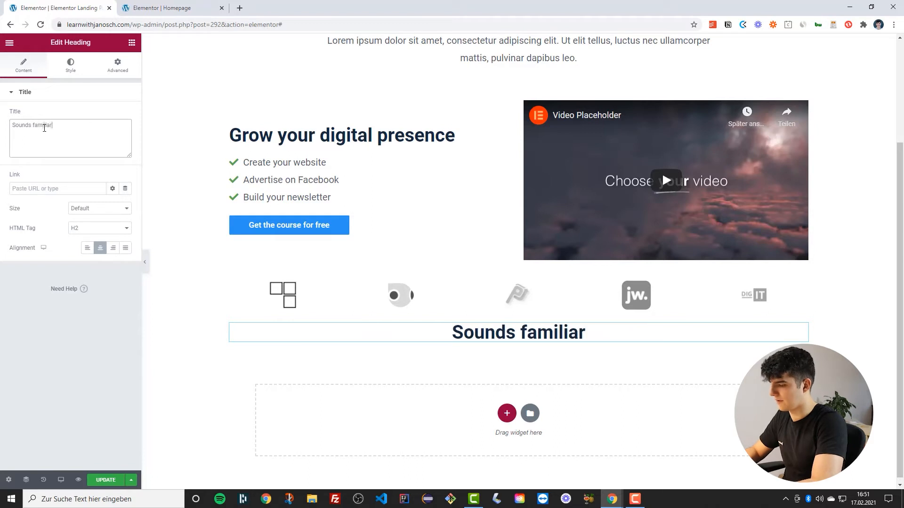
text(?)
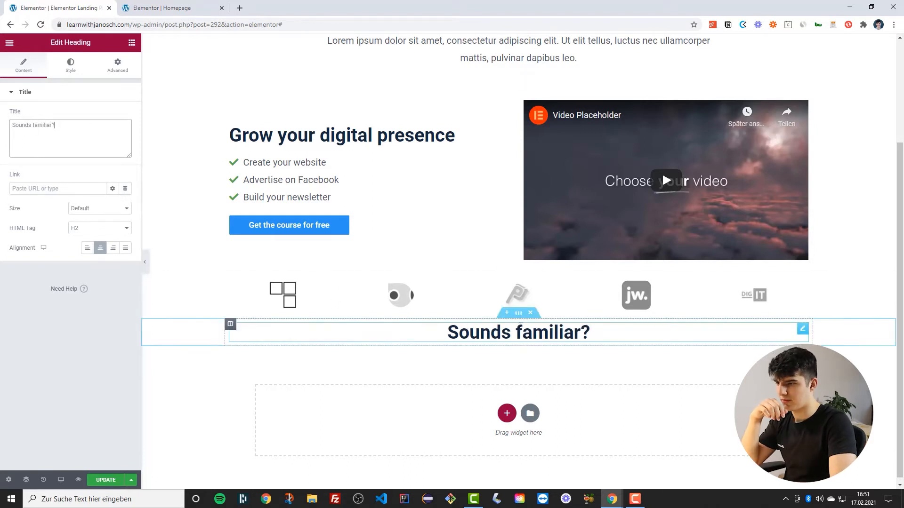
Set the new section's padding to 5 top, 3 right, 2 bottom and 3 left
click(518, 313)
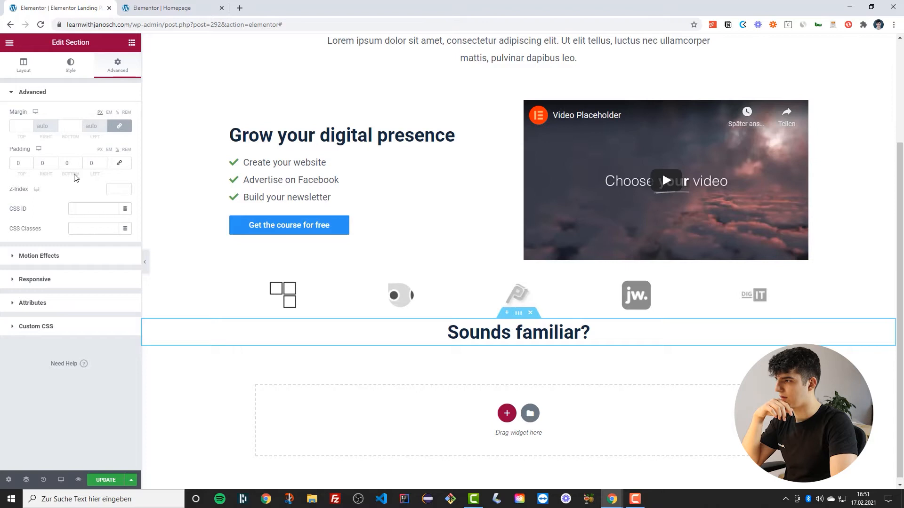
triple_click(103, 162)
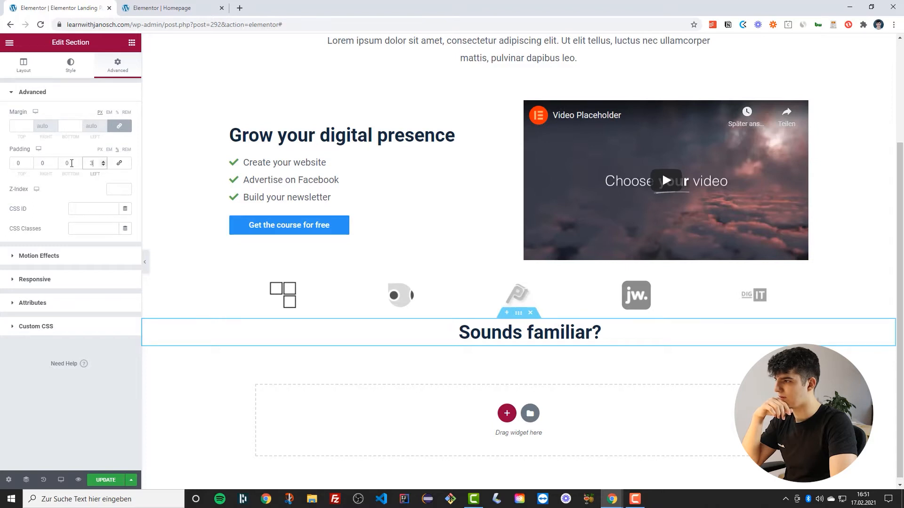
triple_click(53, 161)
triple_click(30, 162)
triple_click(79, 161)
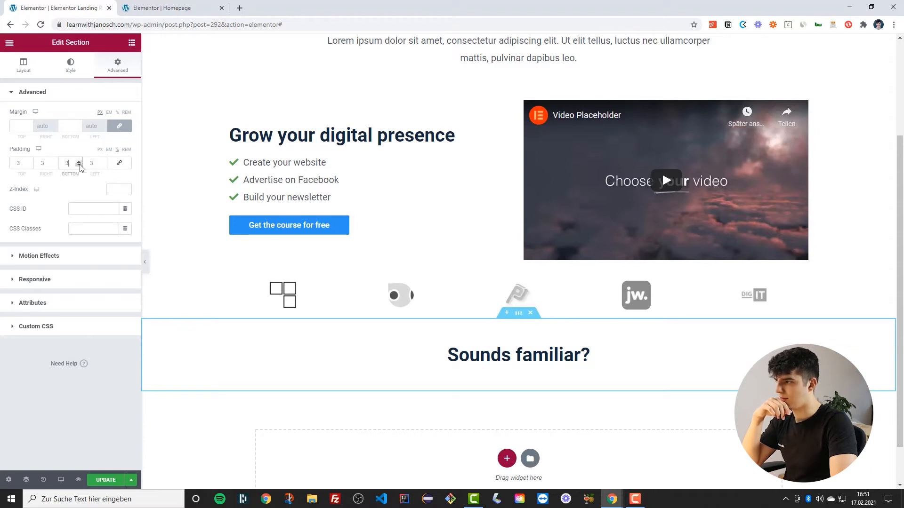
click(79, 165)
click(30, 161)
click(29, 161)
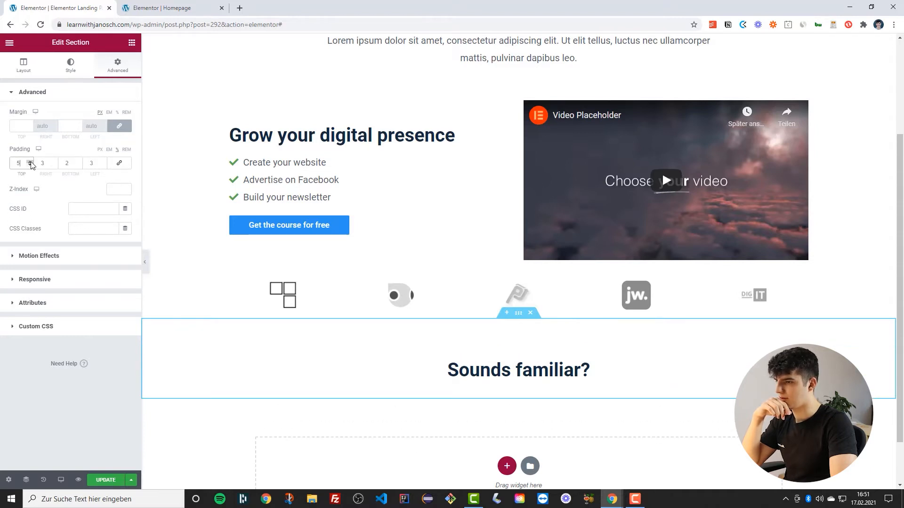
Add a new one-column section below the 'Sounds familiar?' section
scroll(400, 238, down, 2)
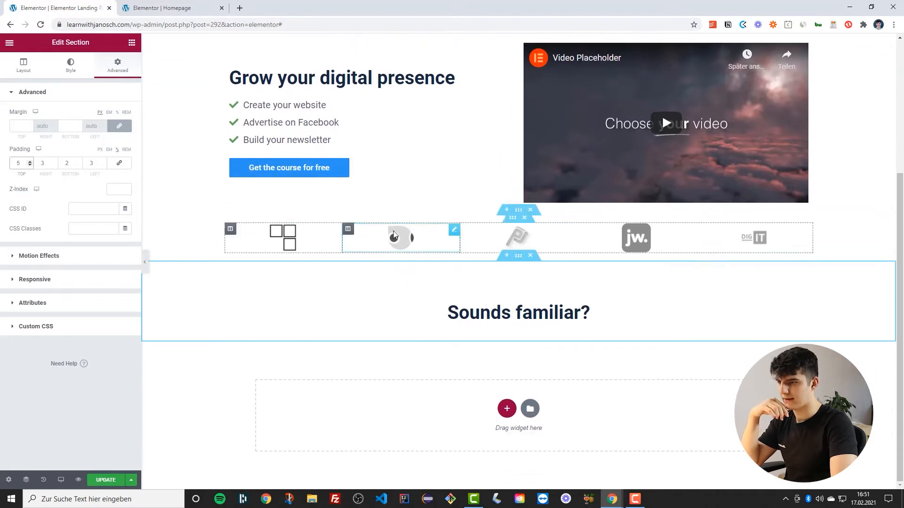
click(507, 409)
click(400, 422)
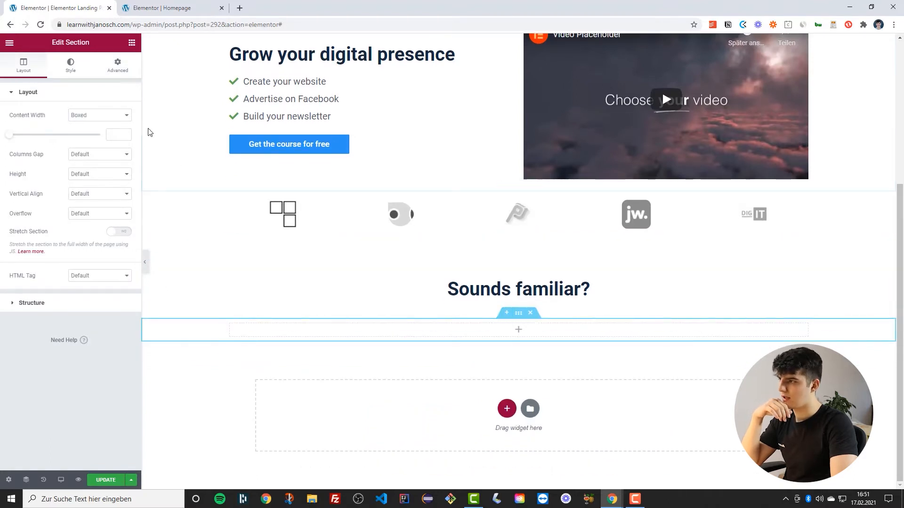
click(117, 66)
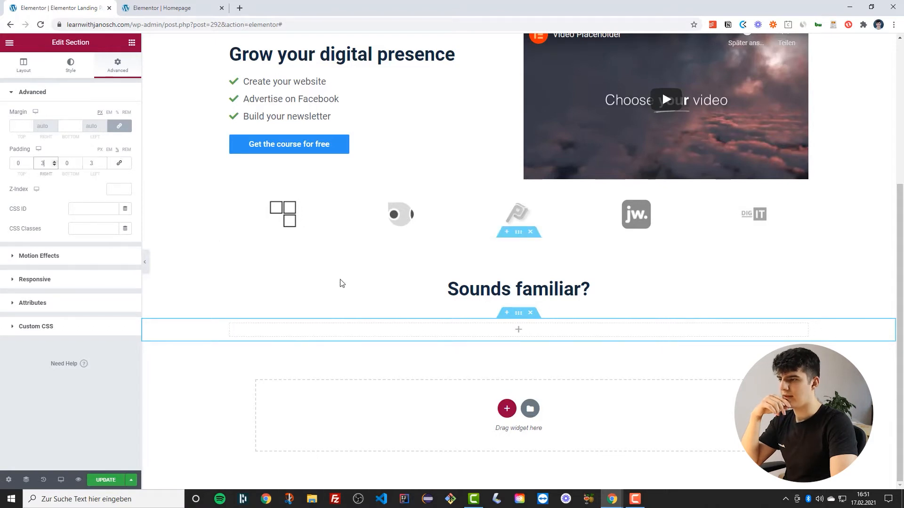
click(377, 333)
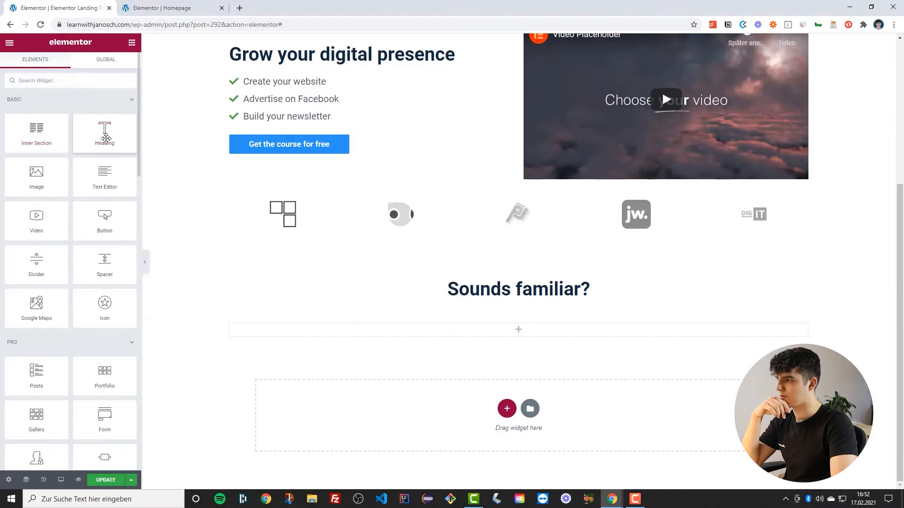
Duplicate the empty column so the new section has three columns
right_click(231, 324)
click(258, 329)
right_click(230, 324)
click(257, 333)
right_click(230, 324)
click(242, 346)
right_click(230, 324)
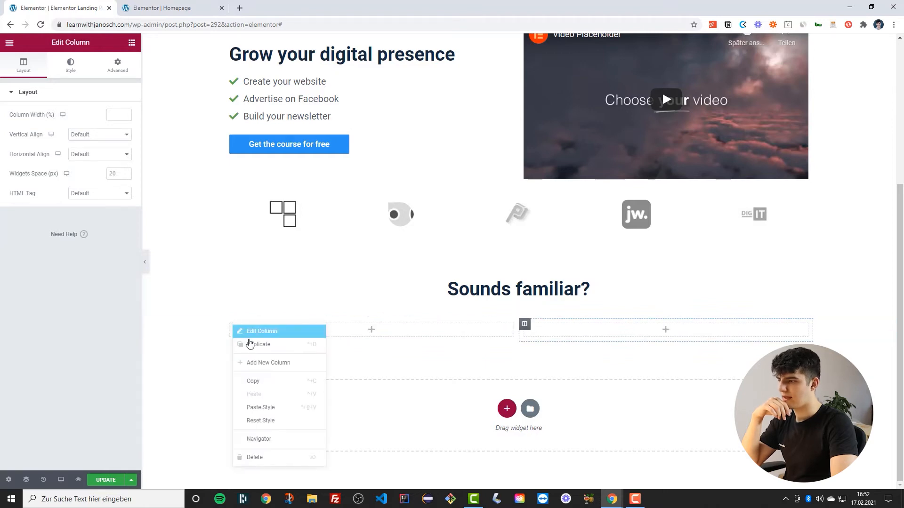
click(251, 344)
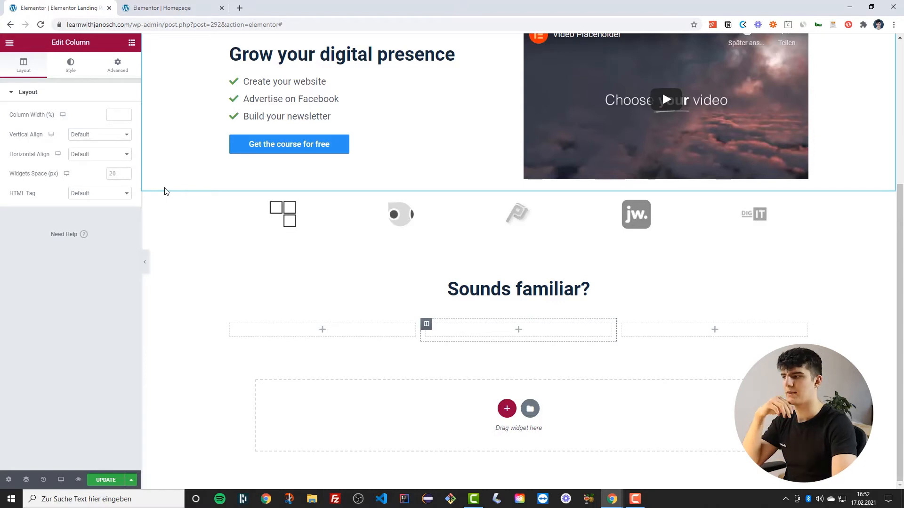
Fill the first column with a heading, a text editor and an icon widget placed at the top
click(132, 43)
drag(103, 137, 300, 326)
click(131, 43)
drag(105, 176, 271, 362)
click(131, 44)
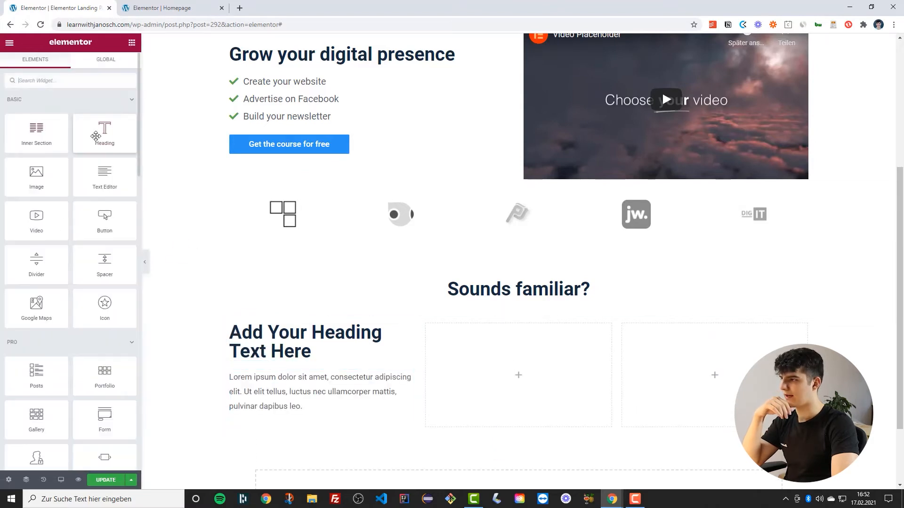
drag(104, 305, 277, 329)
Set the first column's heading HTML tag to H3 and left-align the icon
scroll(276, 329, down, 3)
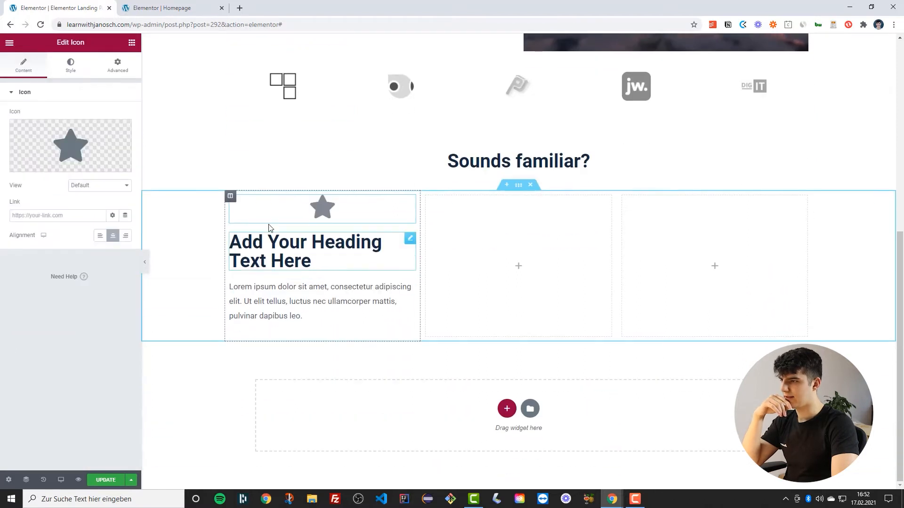
click(258, 248)
click(84, 234)
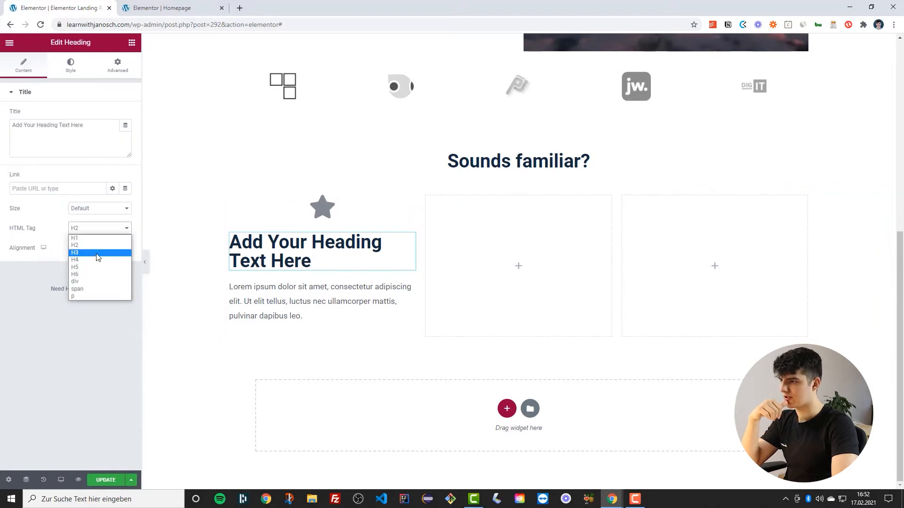
click(98, 253)
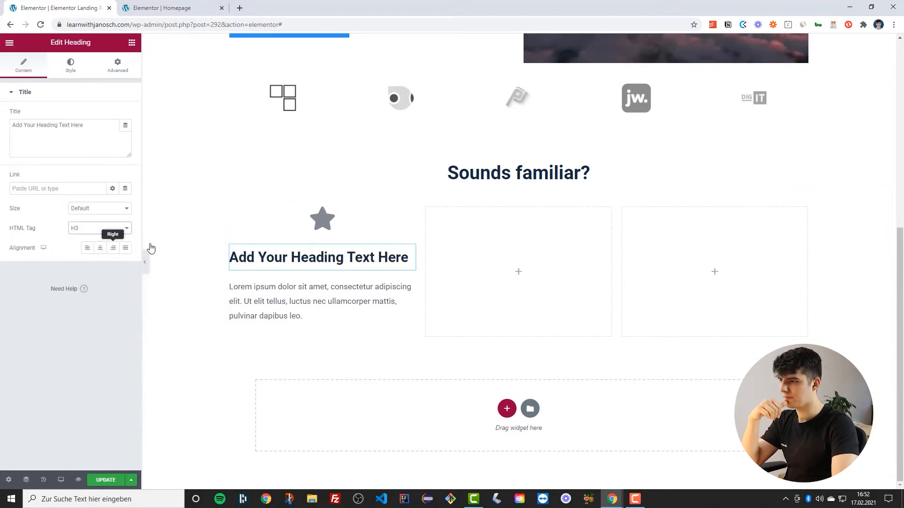
click(328, 219)
click(99, 237)
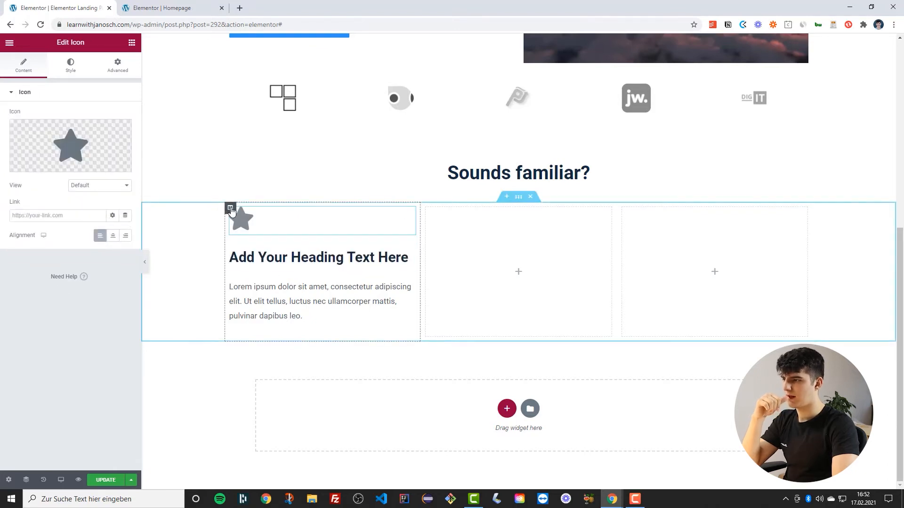
Give the first column a classic light blue background color
click(230, 209)
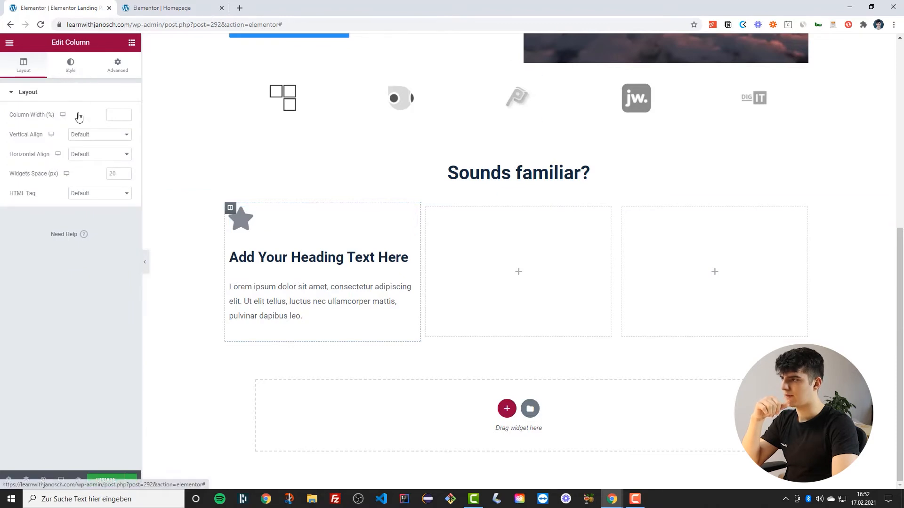
click(71, 65)
click(99, 135)
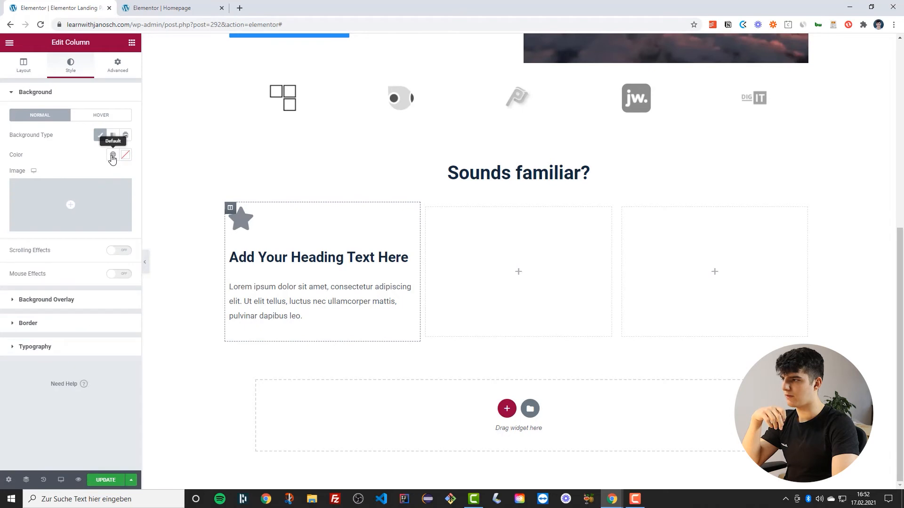
click(113, 157)
scroll(54, 250, down, 2)
click(53, 239)
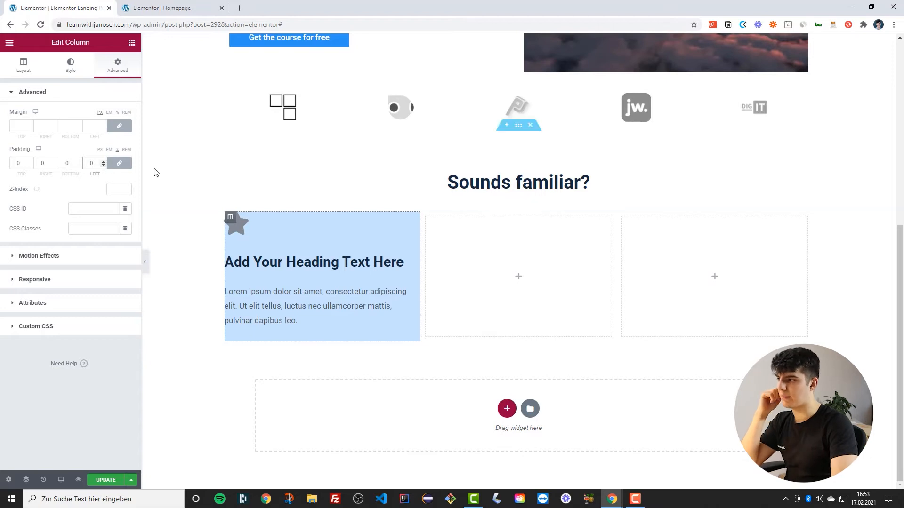
Set the first column's padding to 5 on all sides
click(103, 162)
click(103, 161)
click(103, 161)
click(103, 161)
click(103, 161)
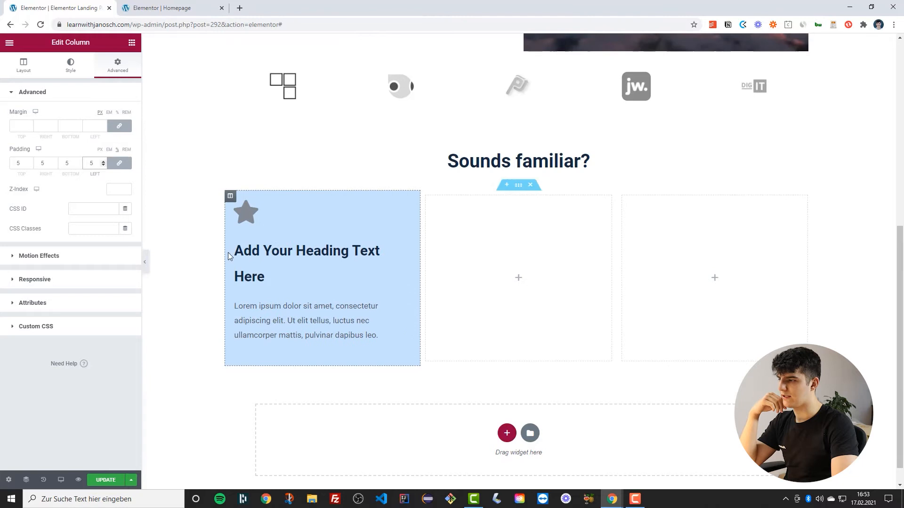
Set the first column's margin to 2 on all sides
click(125, 127)
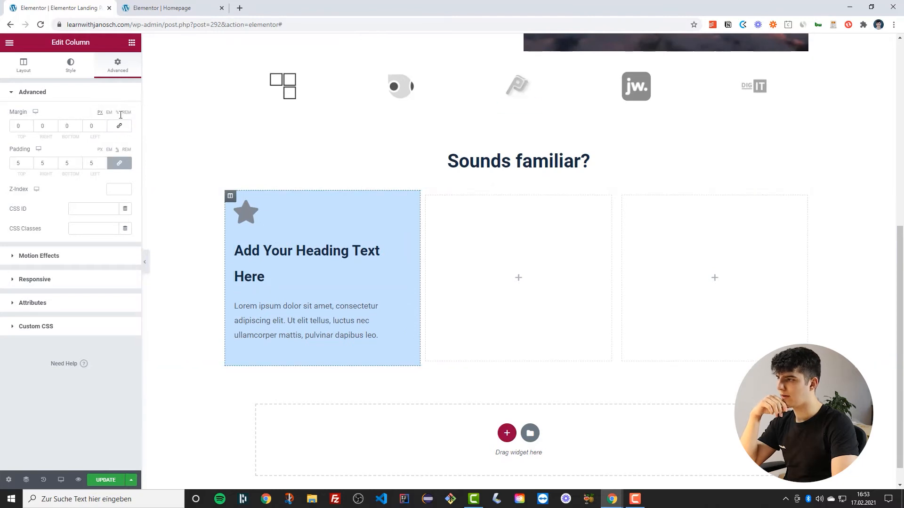
click(119, 126)
click(103, 124)
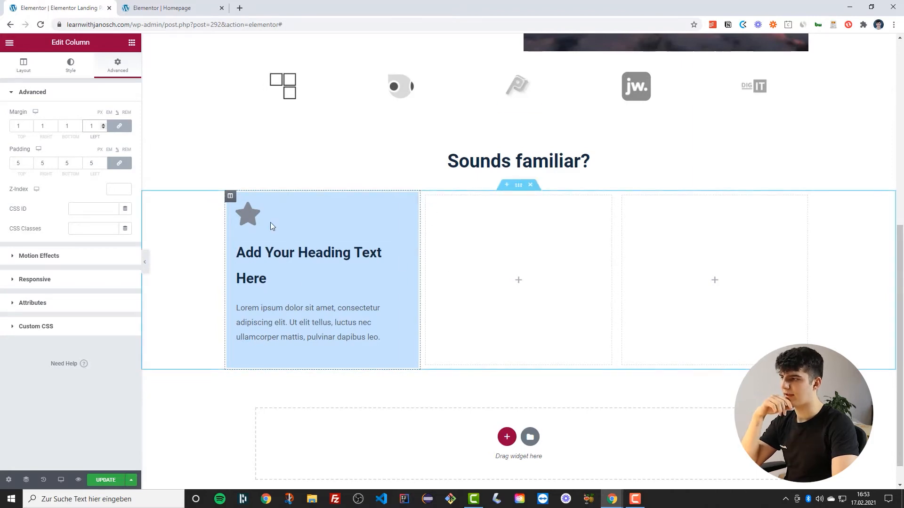
click(102, 125)
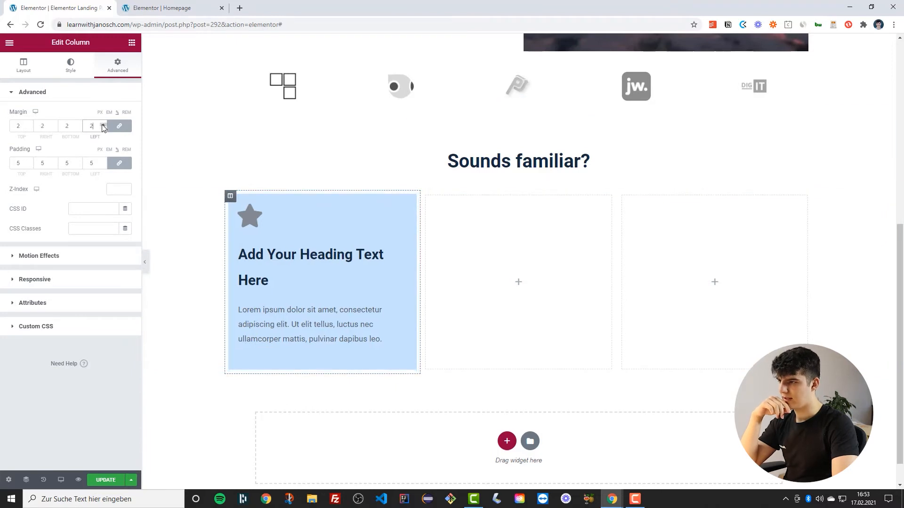
Set the icon's primary color to the global Primary color
scroll(366, 272, down, 1)
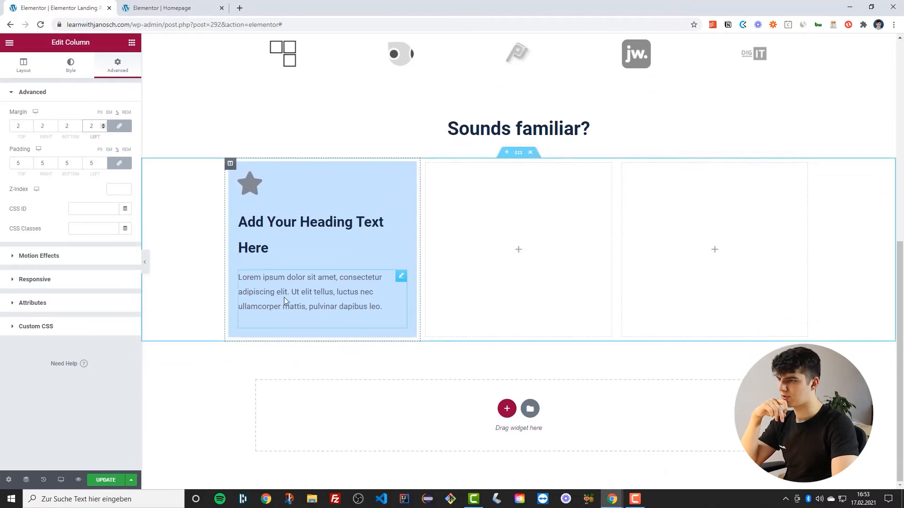
click(249, 188)
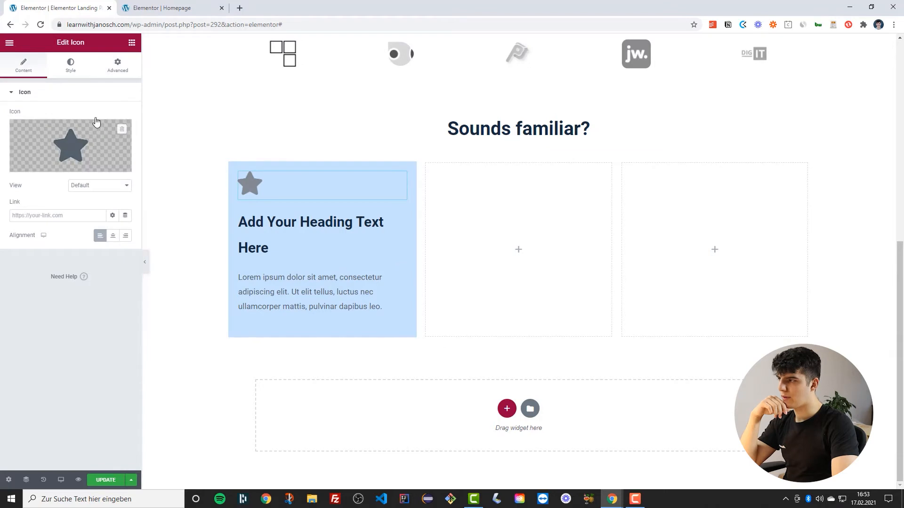
click(74, 71)
click(113, 135)
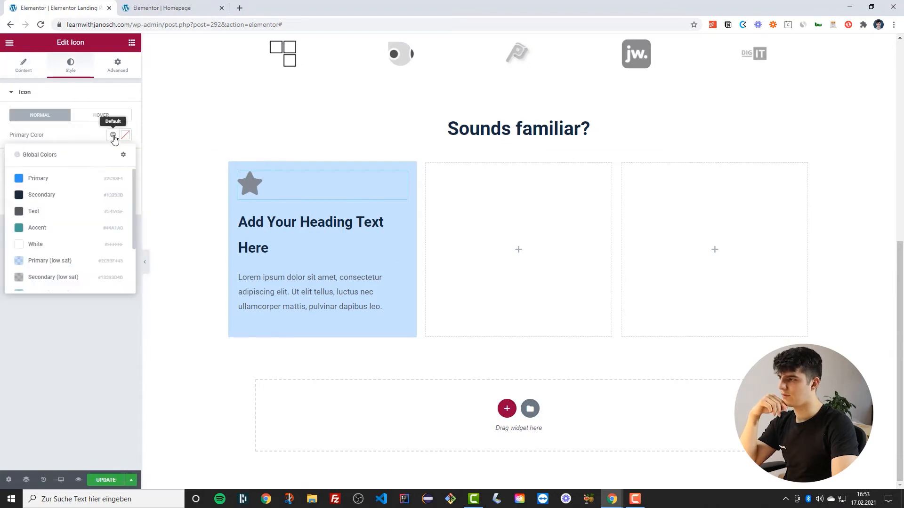
click(25, 179)
Set the column heading's text color to the global Primary color
click(268, 248)
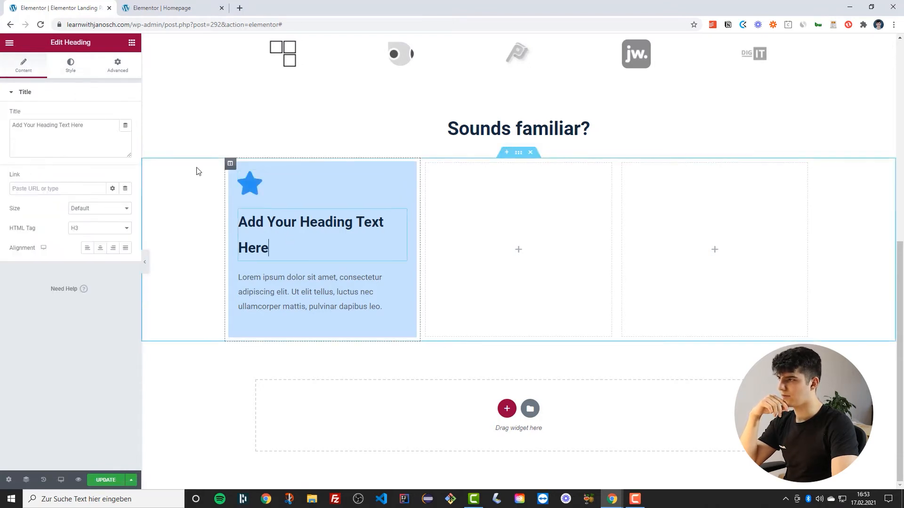
click(76, 72)
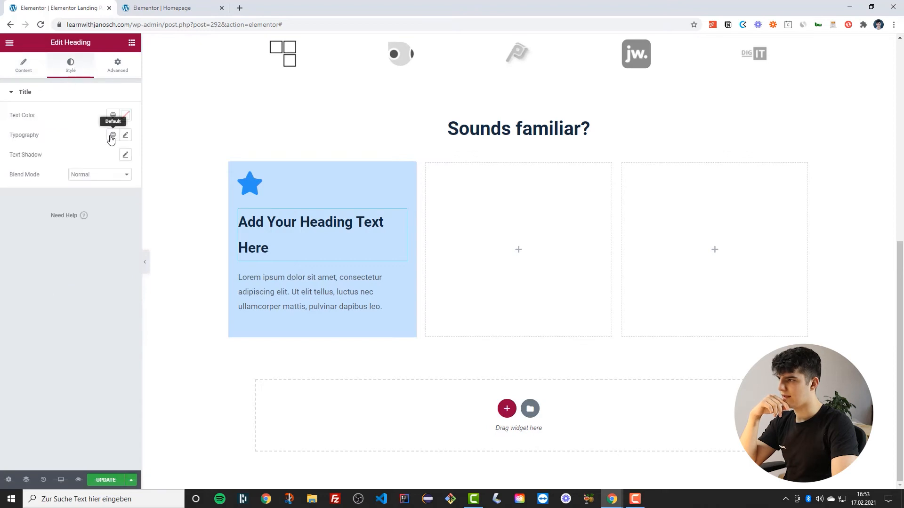
click(112, 136)
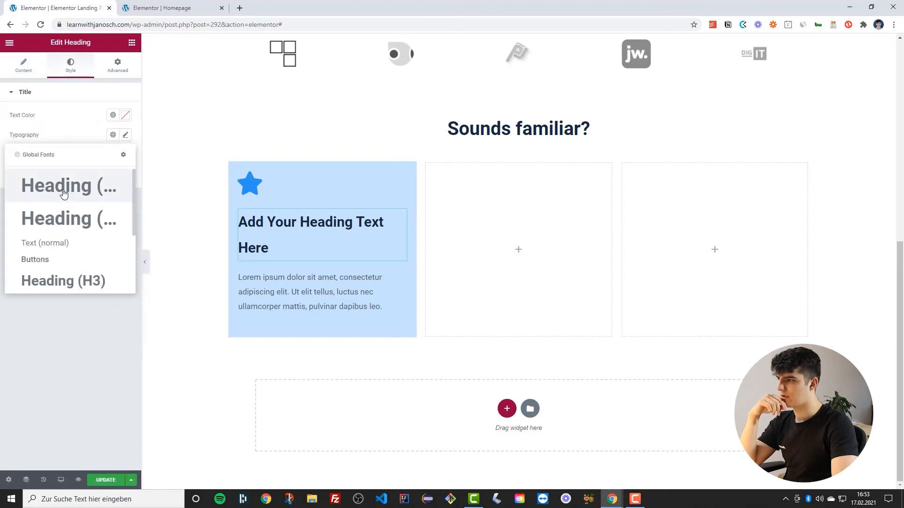
click(112, 115)
click(112, 115)
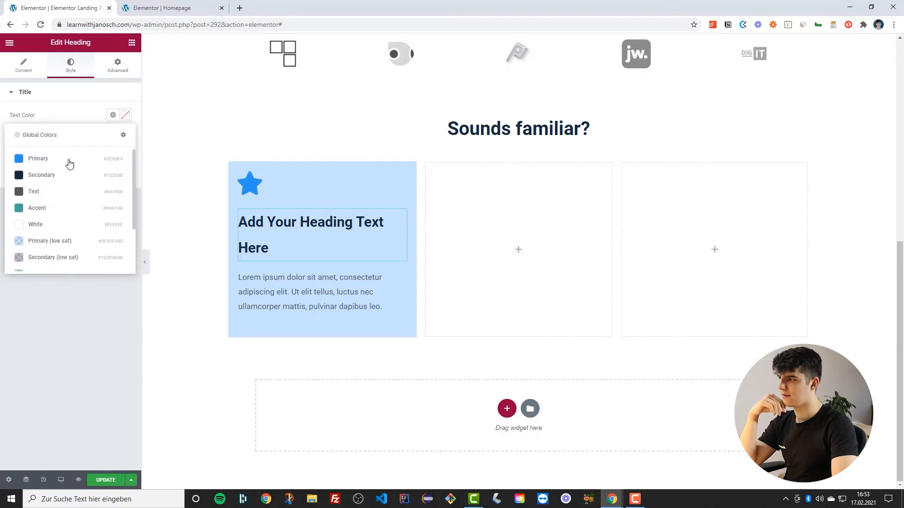
click(38, 158)
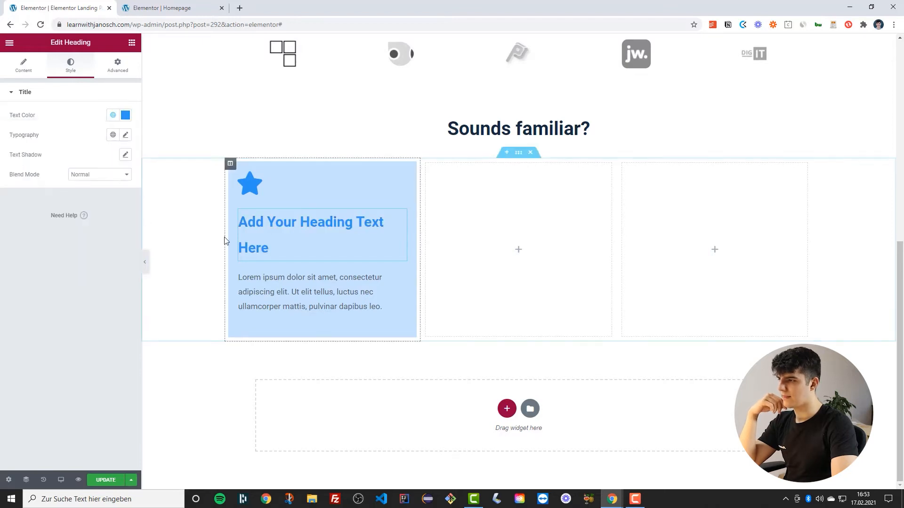
Set the text editor's text color to the global Text color
click(265, 286)
click(70, 66)
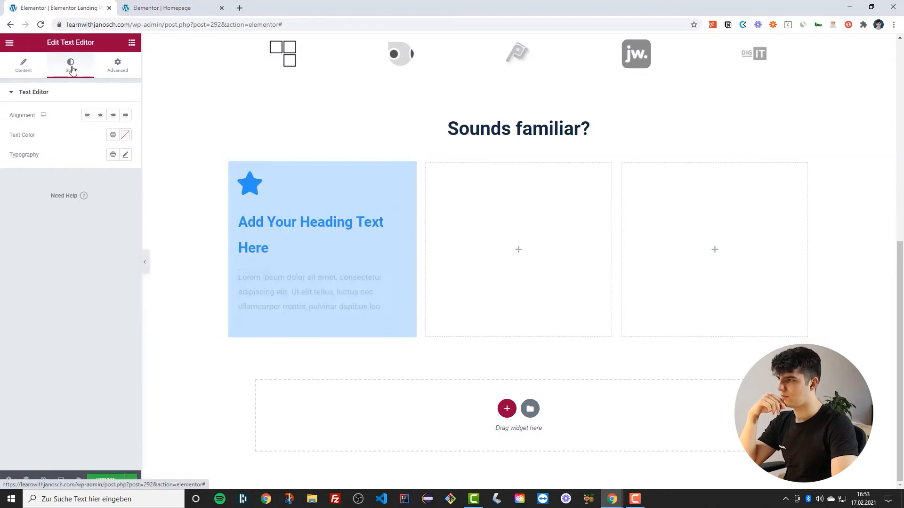
click(112, 135)
click(34, 211)
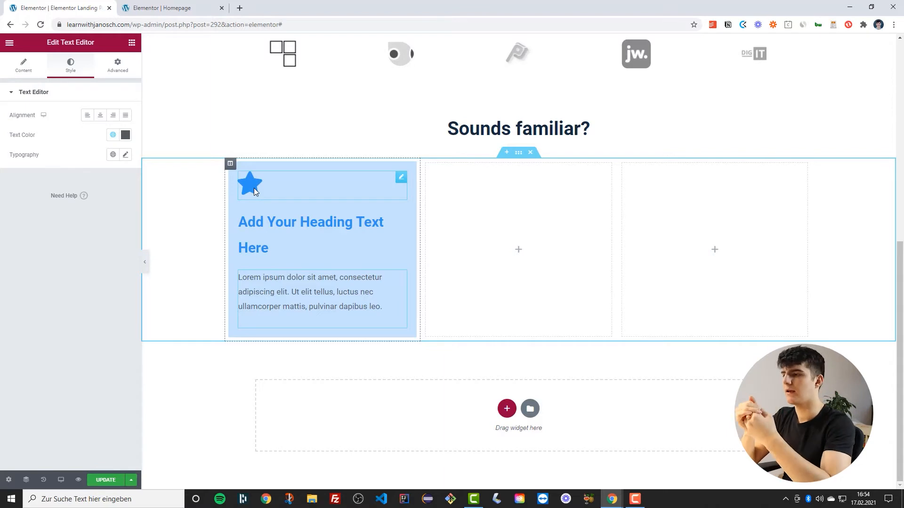
Retitle the first column's heading as 'No digital reach'
scroll(253, 188, up, 8)
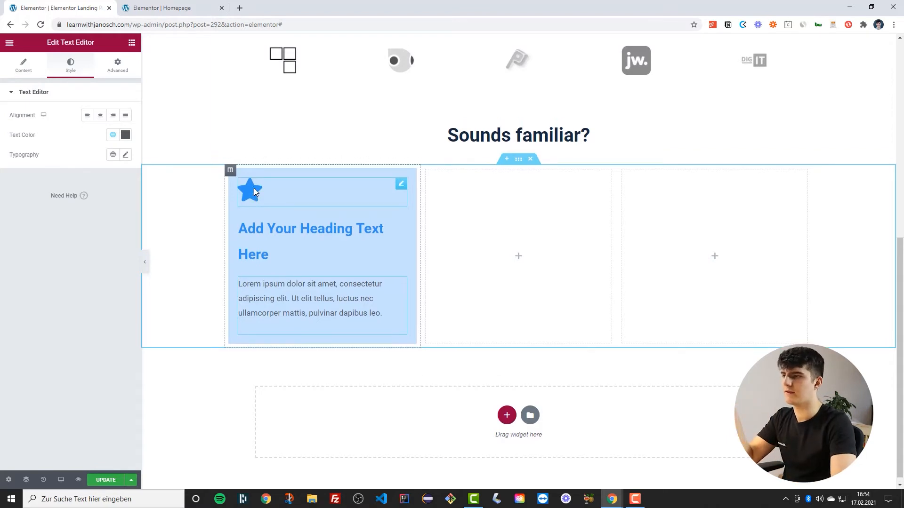
scroll(464, 171, down, 8)
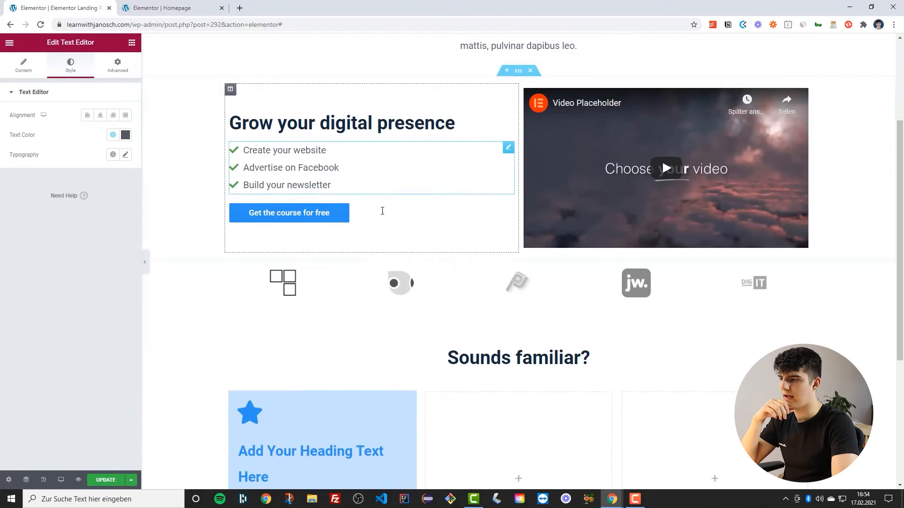
click(267, 236)
triple_click(266, 235)
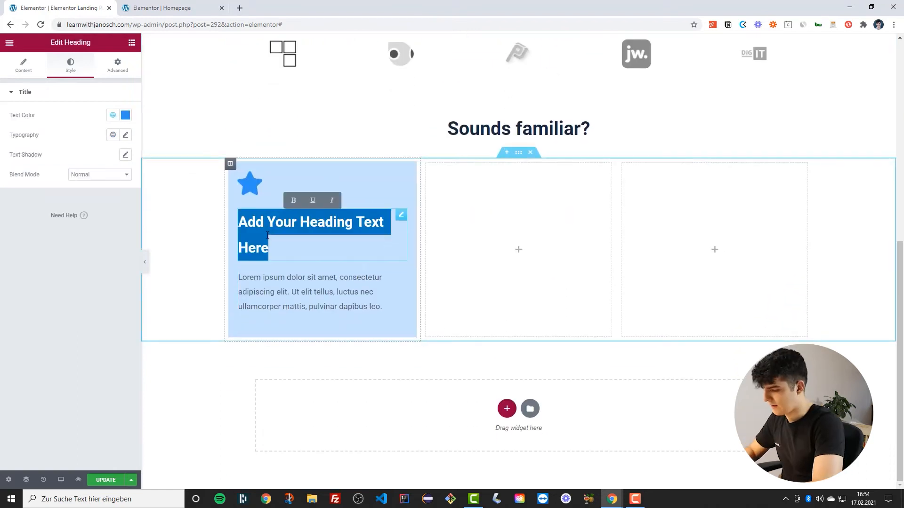
text(Not)
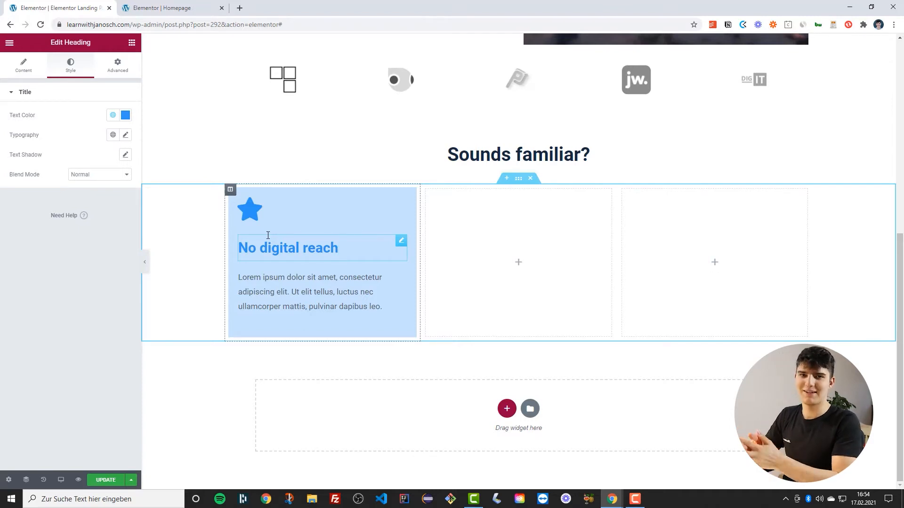
Replace the first column's star icon with the Volume icon found by searching 'vol' in the icon library
click(246, 216)
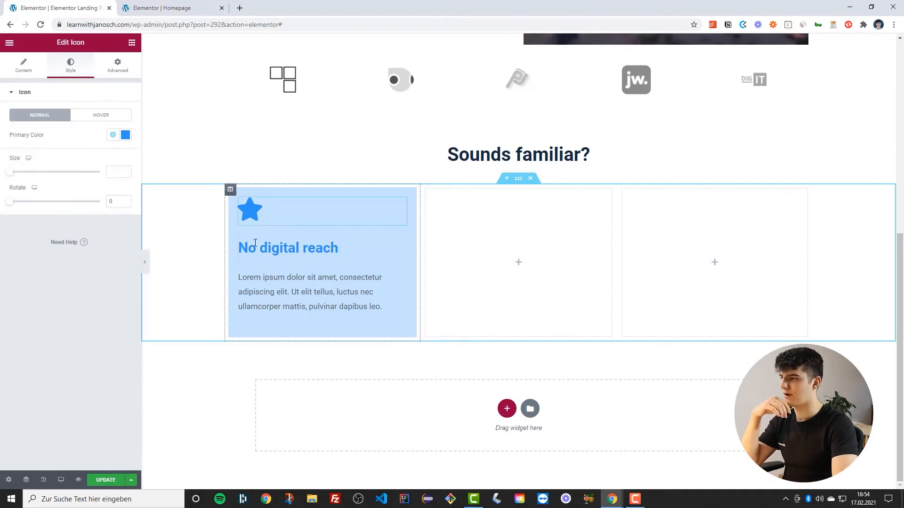
click(23, 65)
click(71, 144)
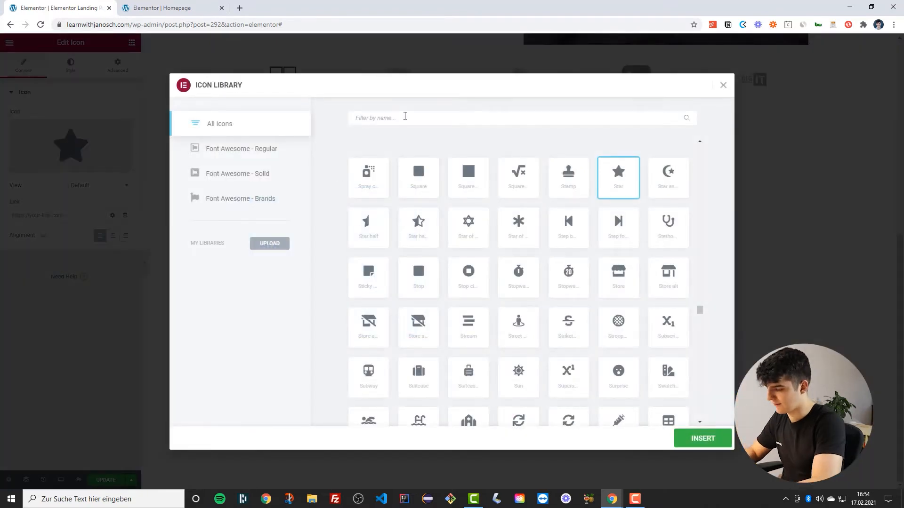
text(me)
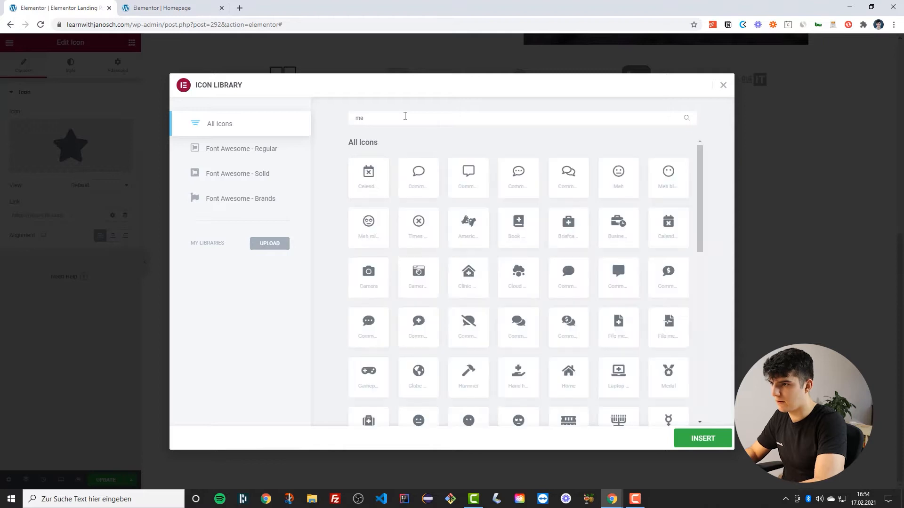
text(a)
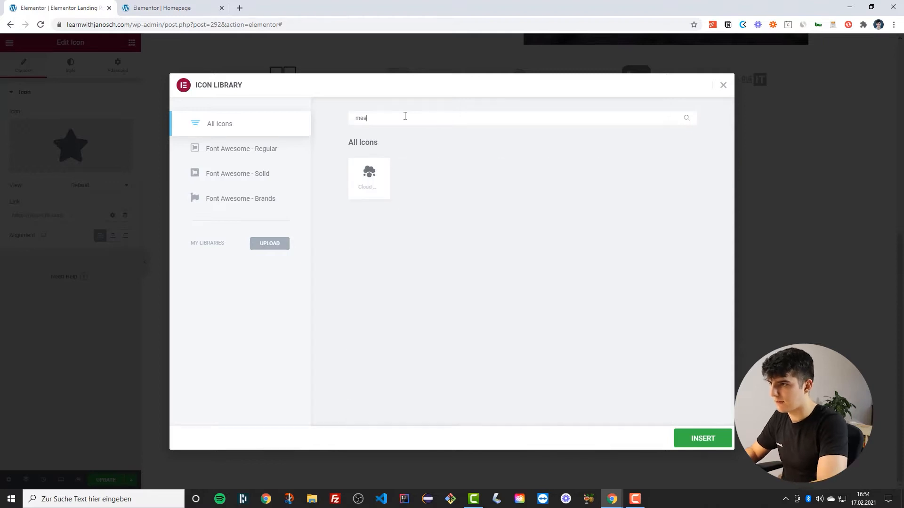
key(BackSpace)
key(BackSpace)
key(BackSpace)
text(spea)
key(BackSpace)
key(BackSpace)
key(BackSpace)
key(BackSpace)
text(vol)
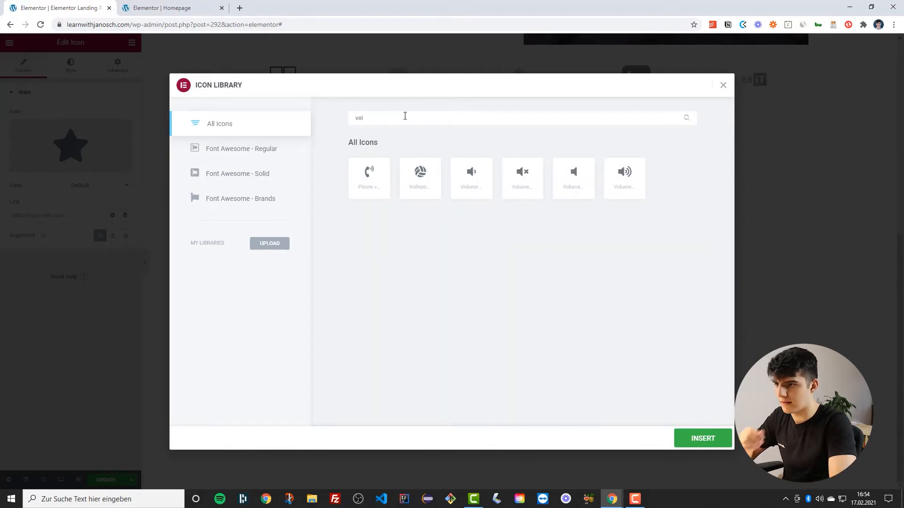
click(627, 177)
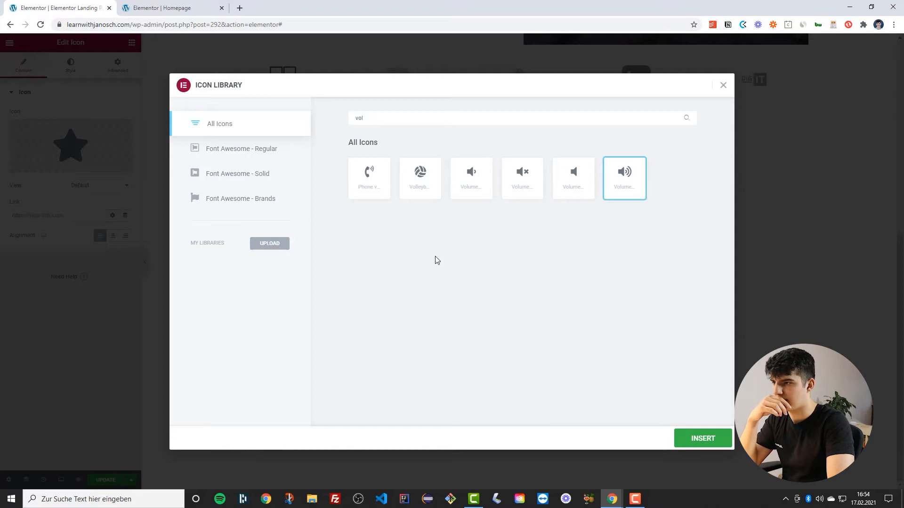
click(703, 438)
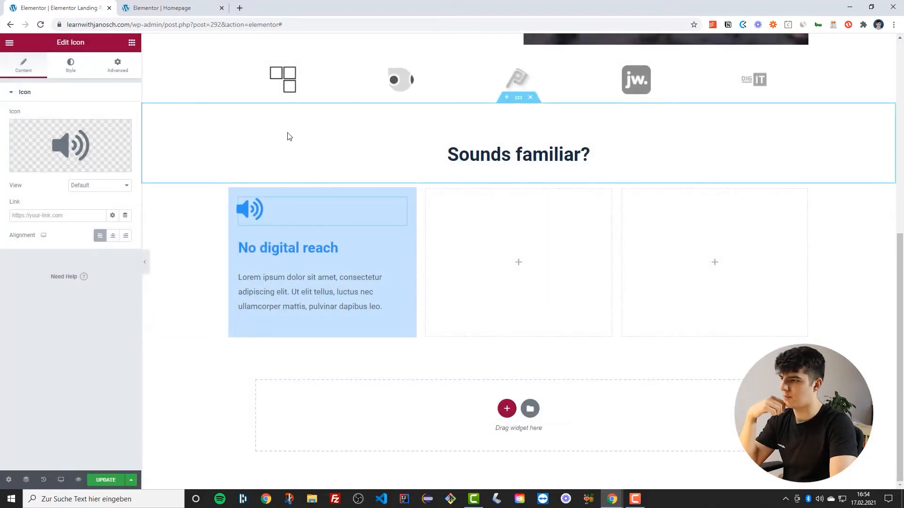
Set the first column's widgets space to 10 px
click(231, 219)
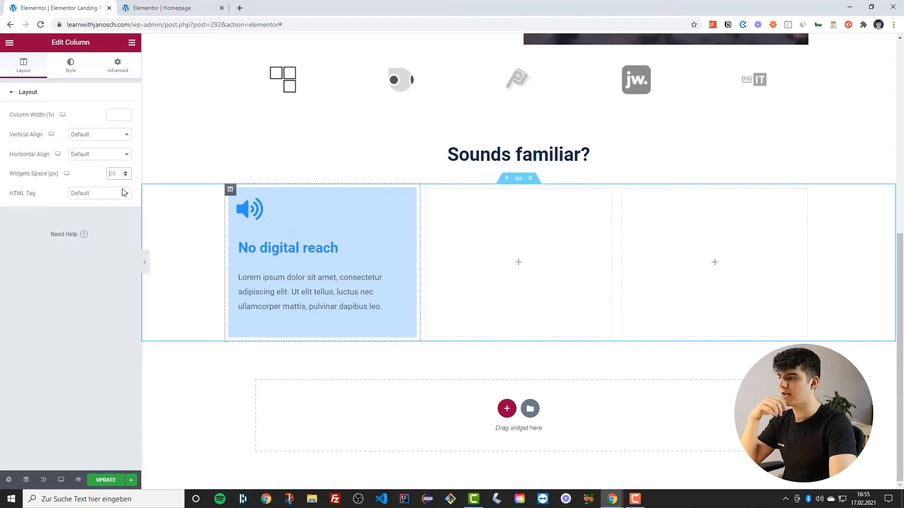
text(1)
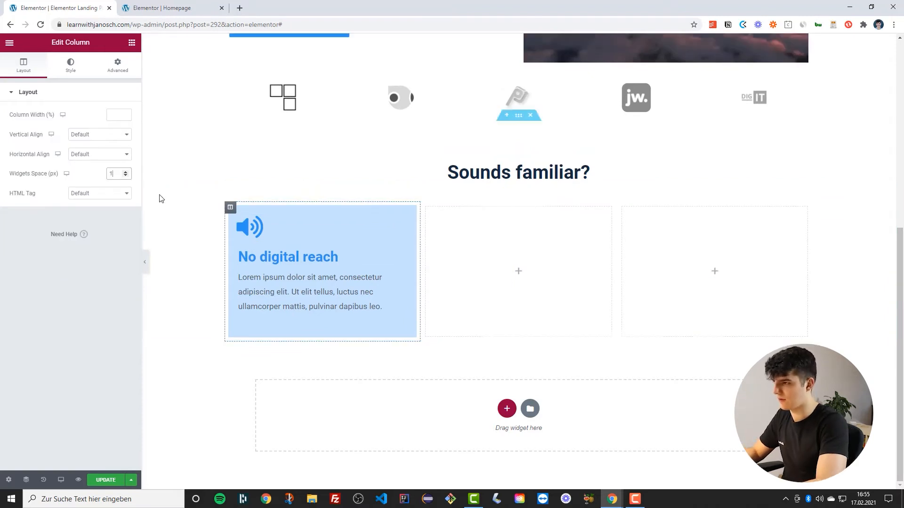
text(0)
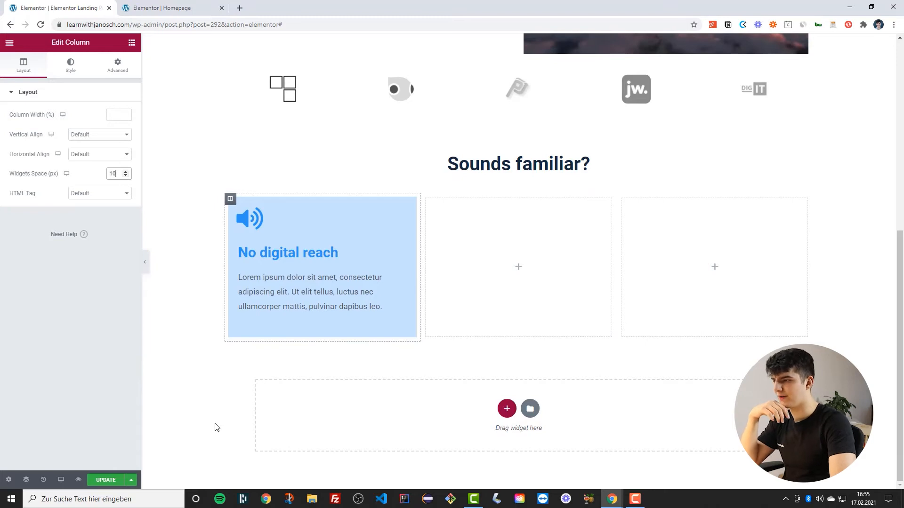
Set the first column heading's text color to the global Secondary color
click(278, 261)
click(113, 115)
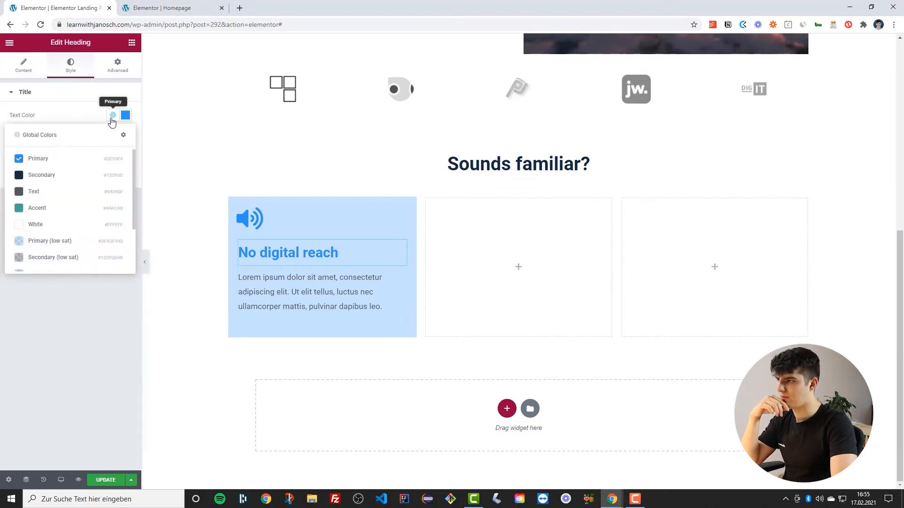
click(42, 176)
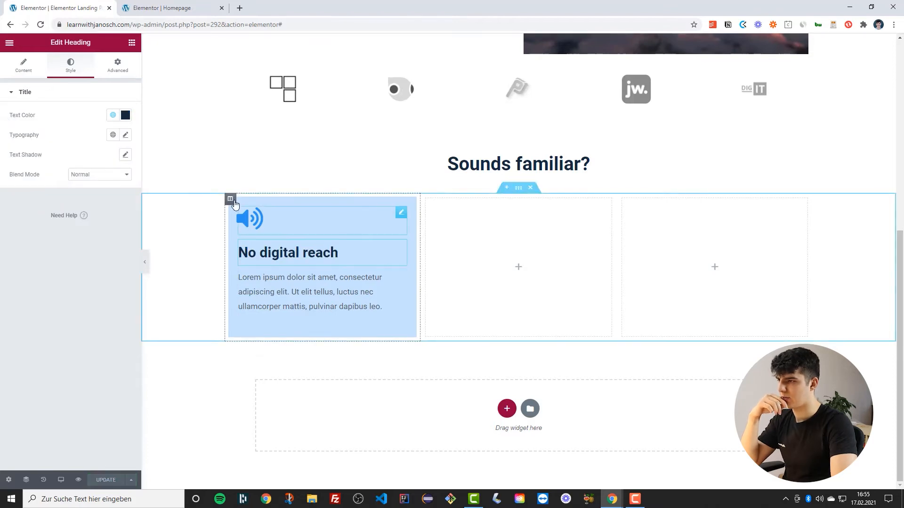
Duplicate the styled first column twice
right_click(230, 200)
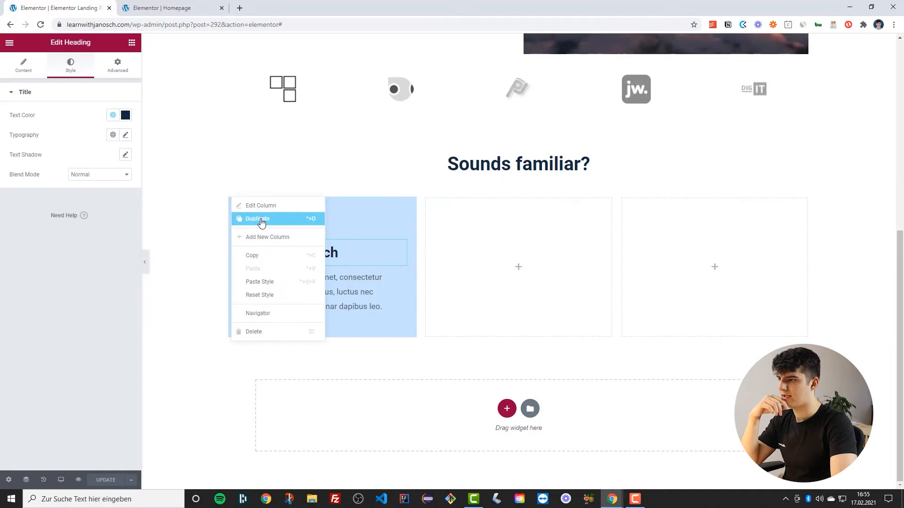
click(254, 219)
right_click(231, 201)
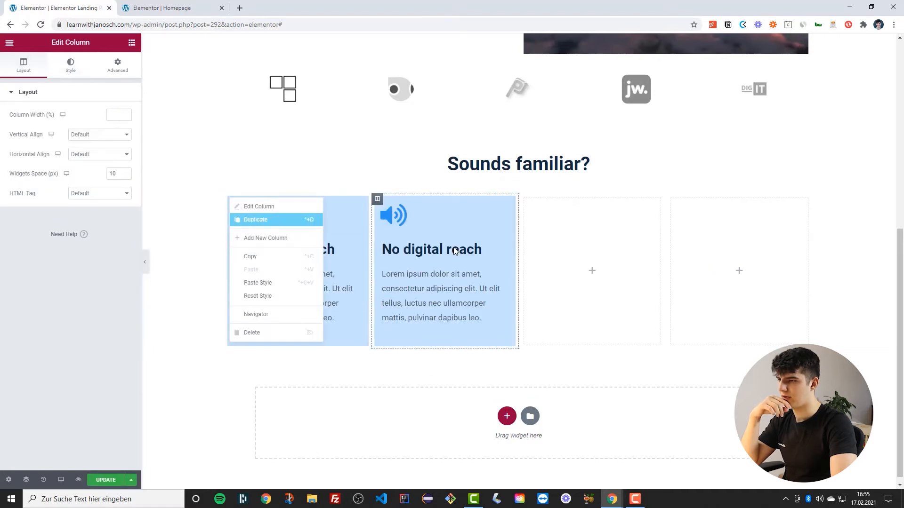
click(255, 219)
Delete the two remaining empty columns from the section
right_click(583, 200)
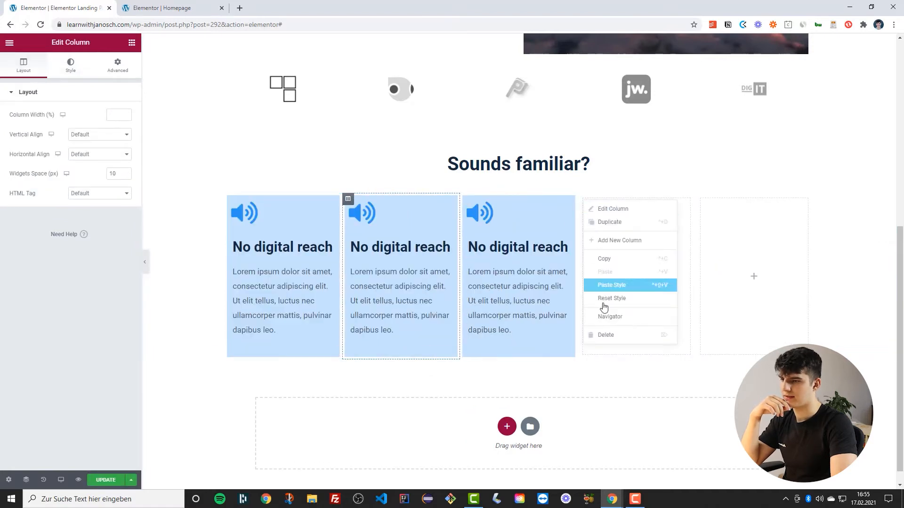
click(603, 335)
right_click(672, 200)
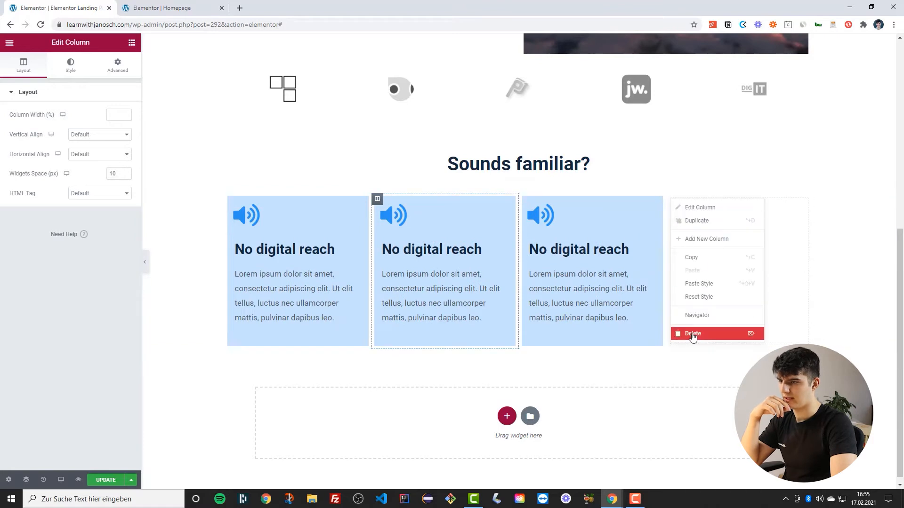
click(693, 336)
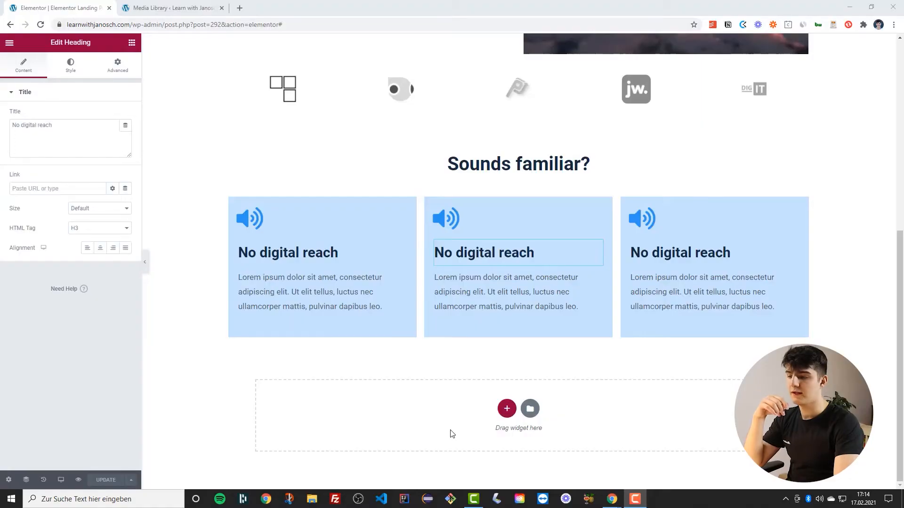
Add a new single-column section below and set its padding to 7 top and bottom, 3 left and right
click(513, 414)
click(391, 430)
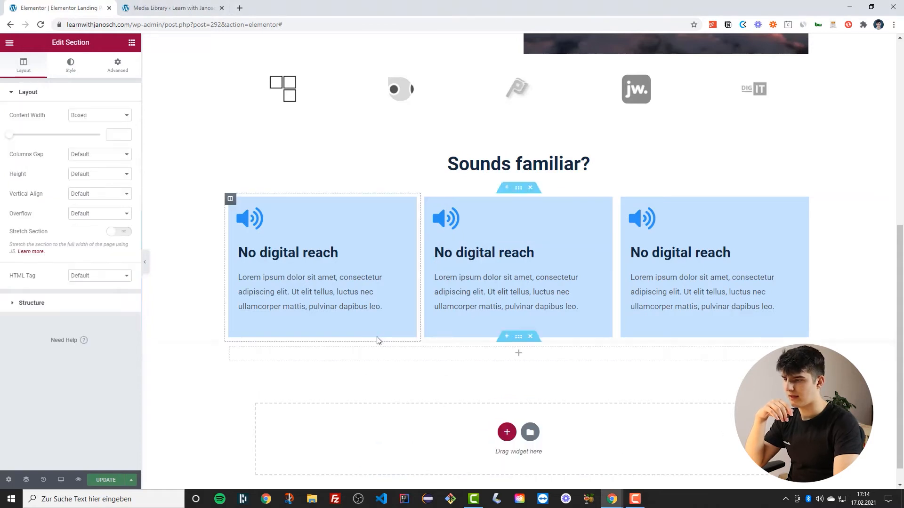
click(121, 67)
click(119, 163)
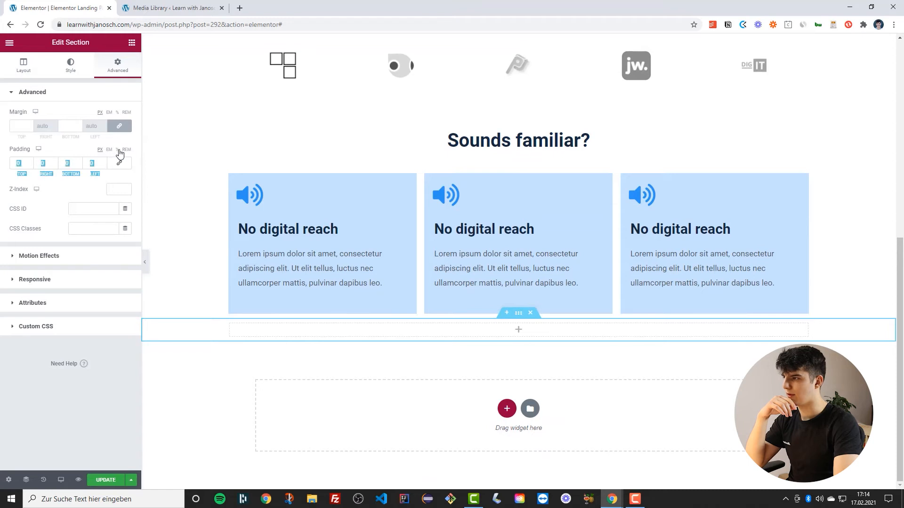
click(105, 163)
text(1)
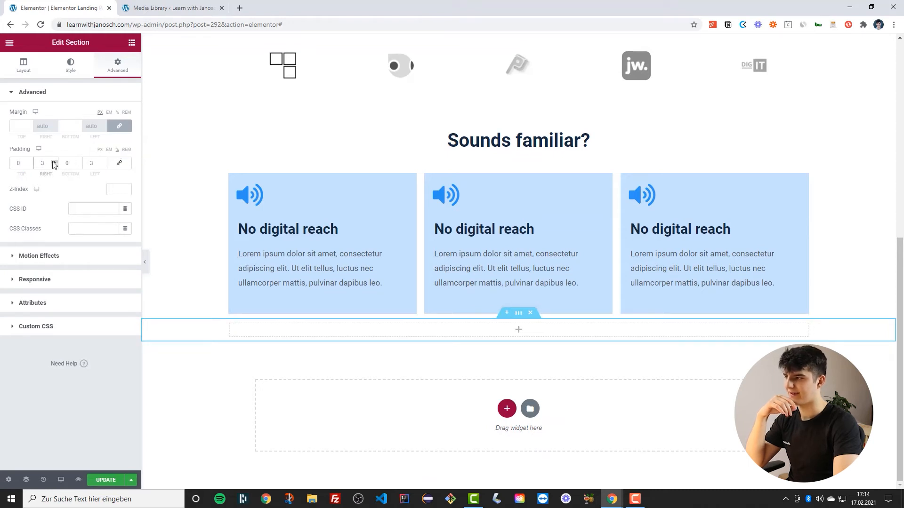
click(31, 161)
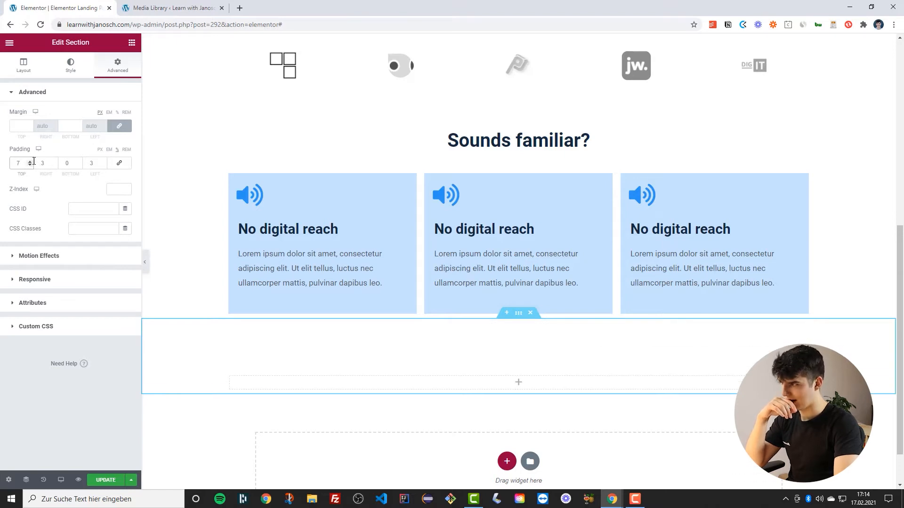
click(30, 165)
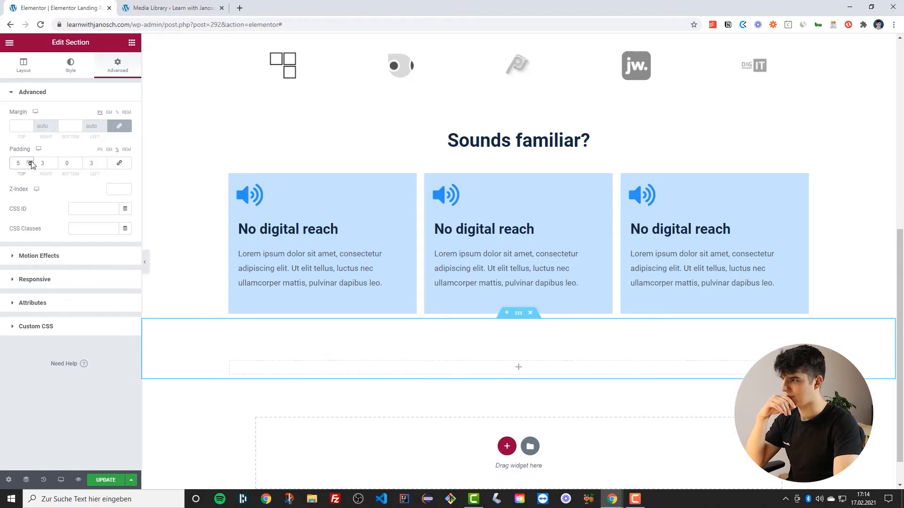
double_click(30, 163)
click(79, 161)
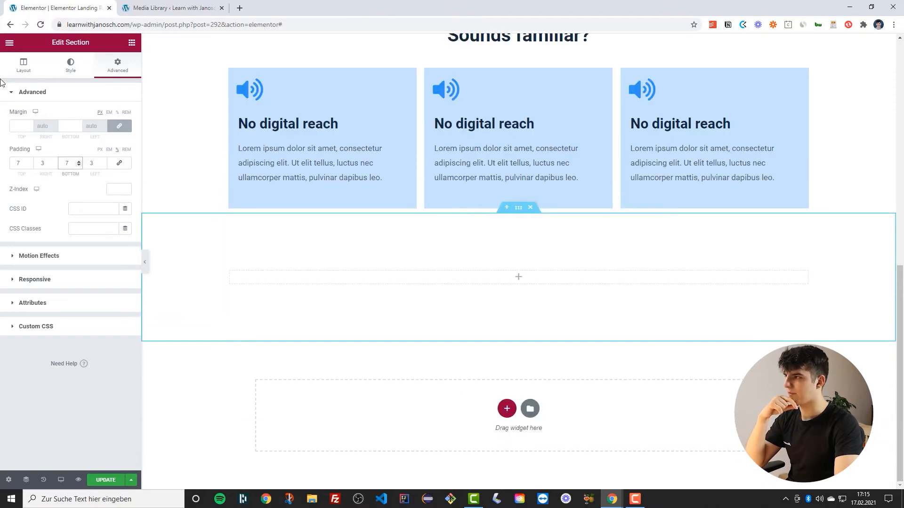
Add a Heading widget into the new section
click(8, 44)
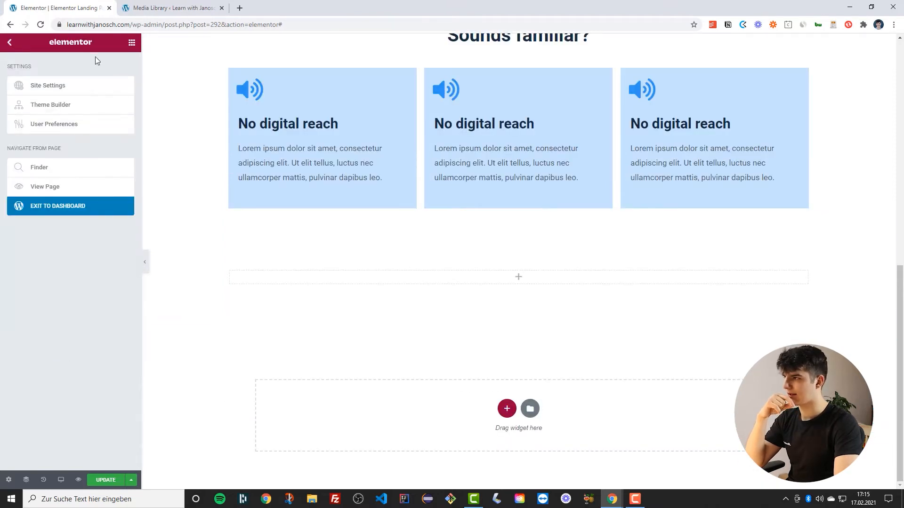
click(131, 43)
drag(101, 127, 510, 279)
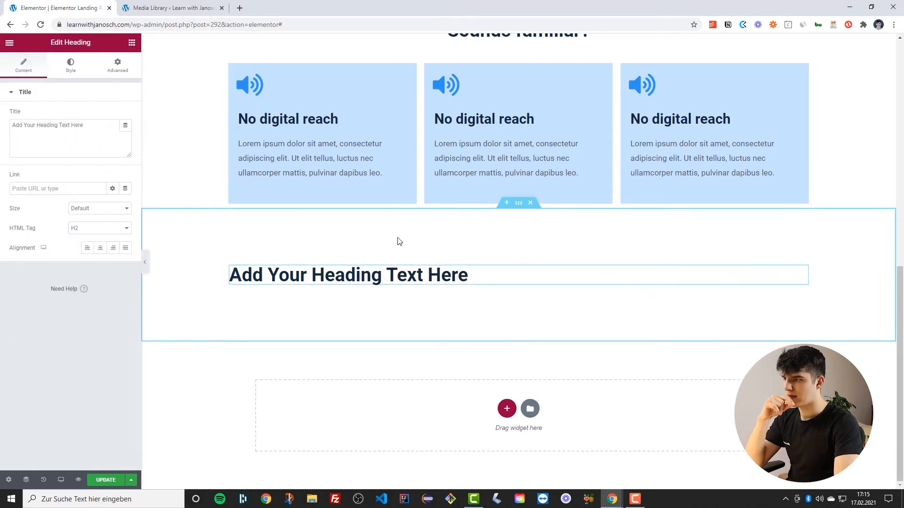
Center the heading and change its text to 'Introducing...'
click(97, 248)
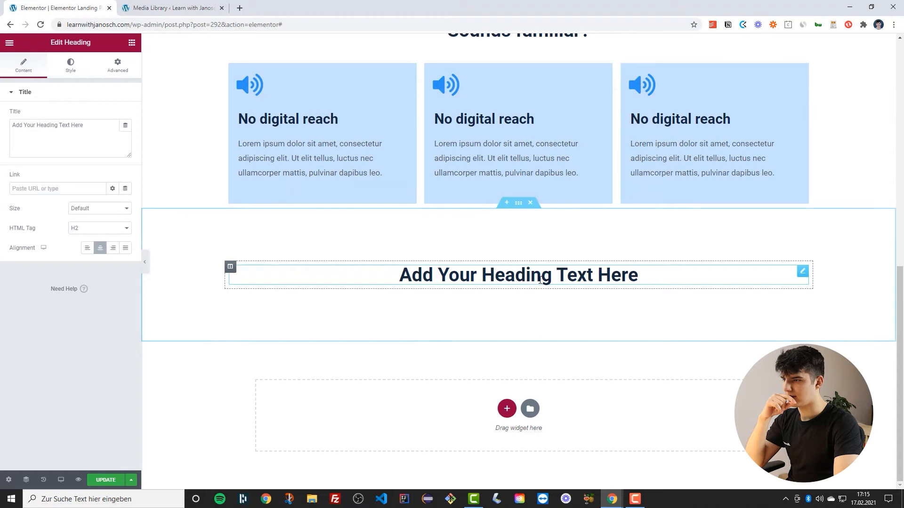
triple_click(635, 275)
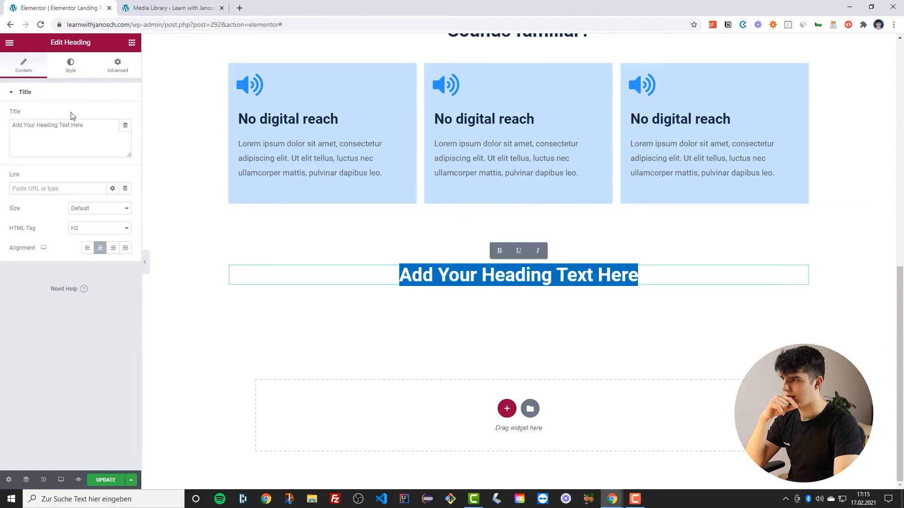
text(Introducing...)
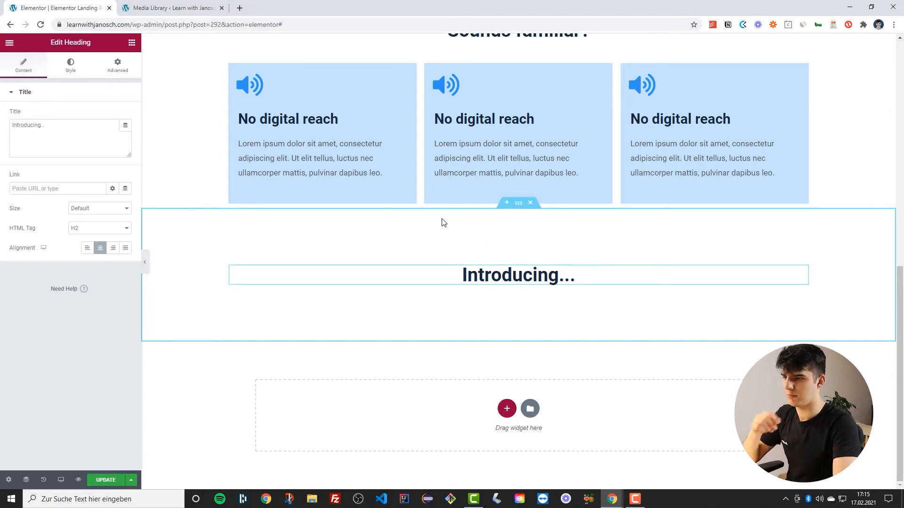
Set the heading's text color to the global Text color
click(75, 69)
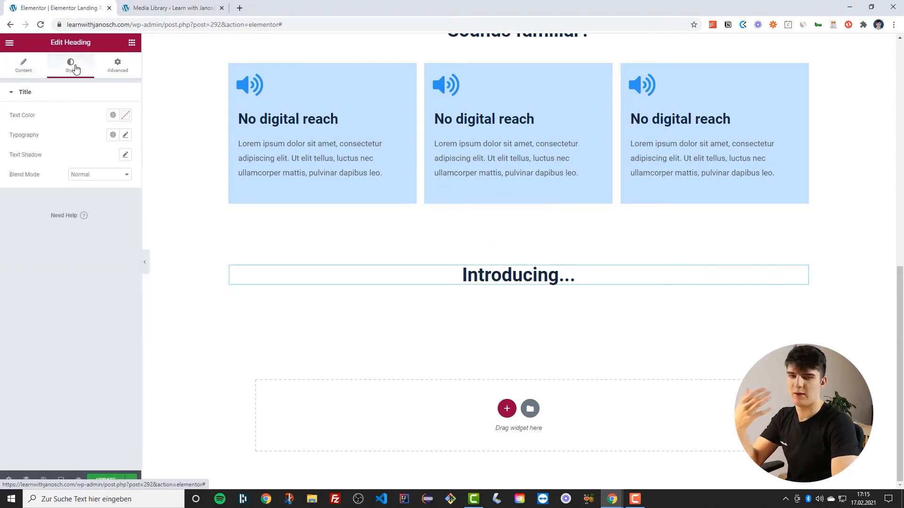
click(112, 116)
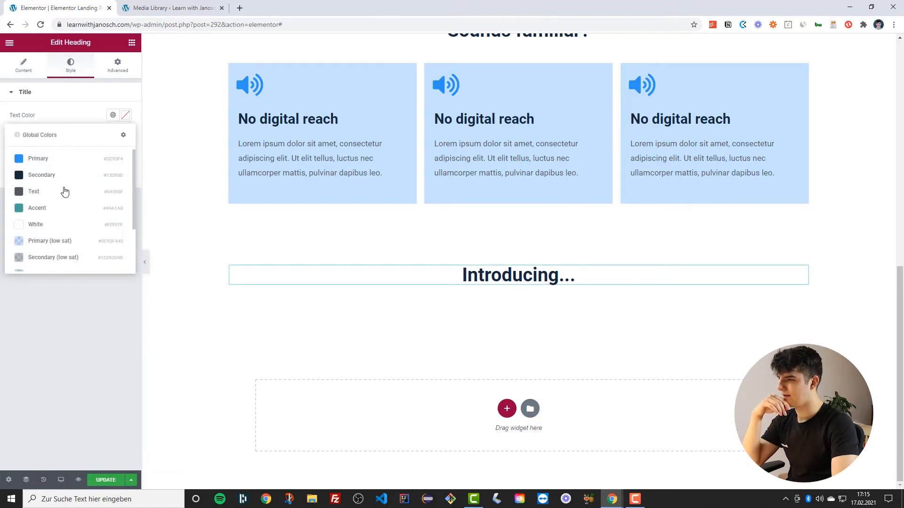
click(45, 193)
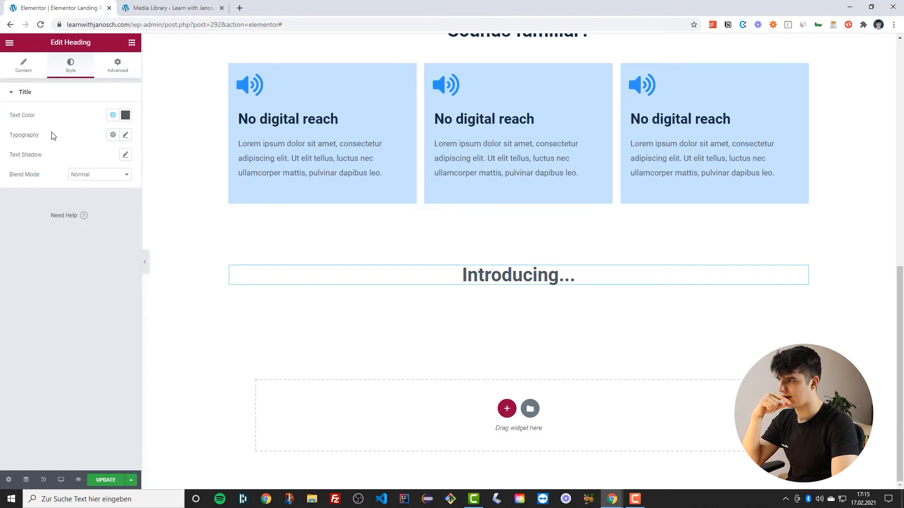
Apply a global typography preset to the 'Introducing...' heading
scroll(548, 261, up, 2)
scroll(521, 224, down, 2)
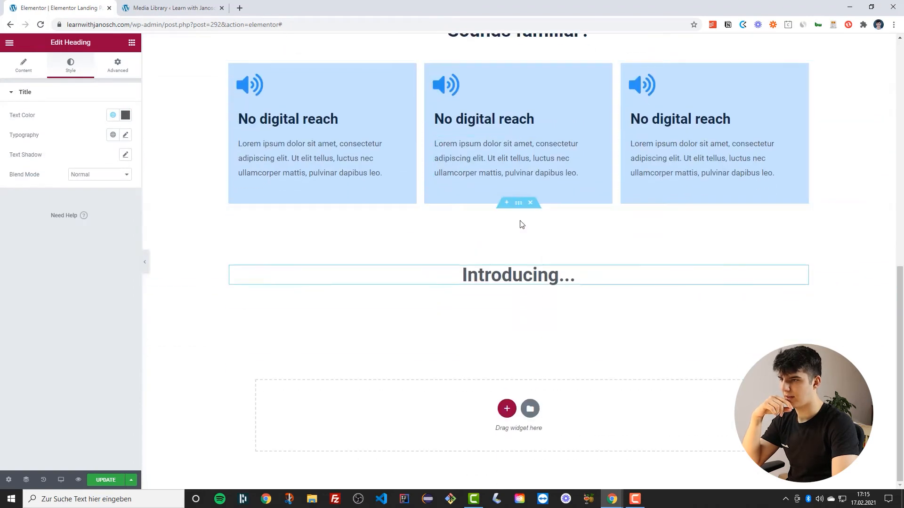
click(113, 136)
scroll(60, 244, down, 3)
click(63, 213)
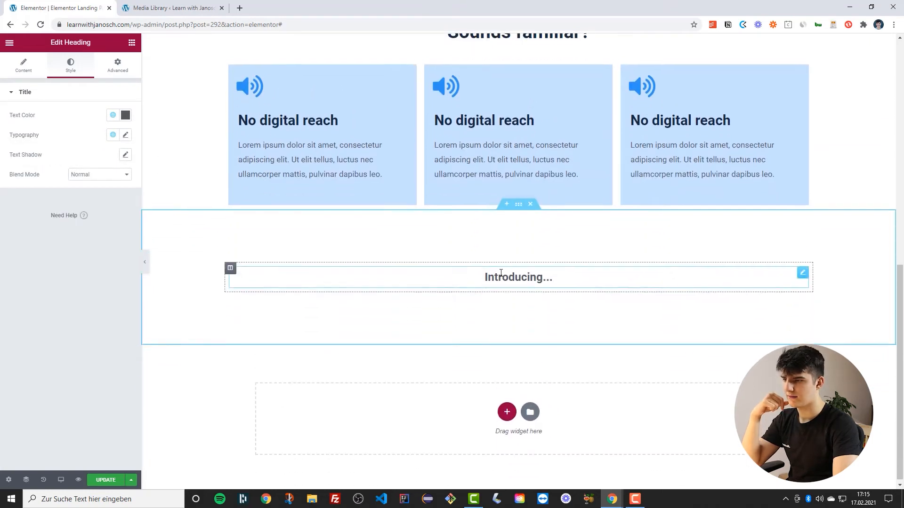
Add an Image widget beneath the 'Introducing...' heading
click(9, 45)
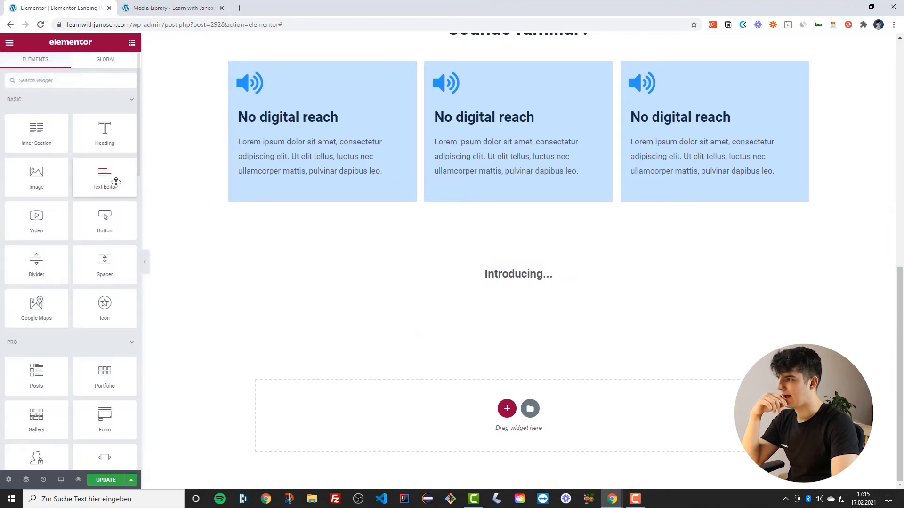
drag(39, 190, 508, 279)
scroll(506, 276, down, 3)
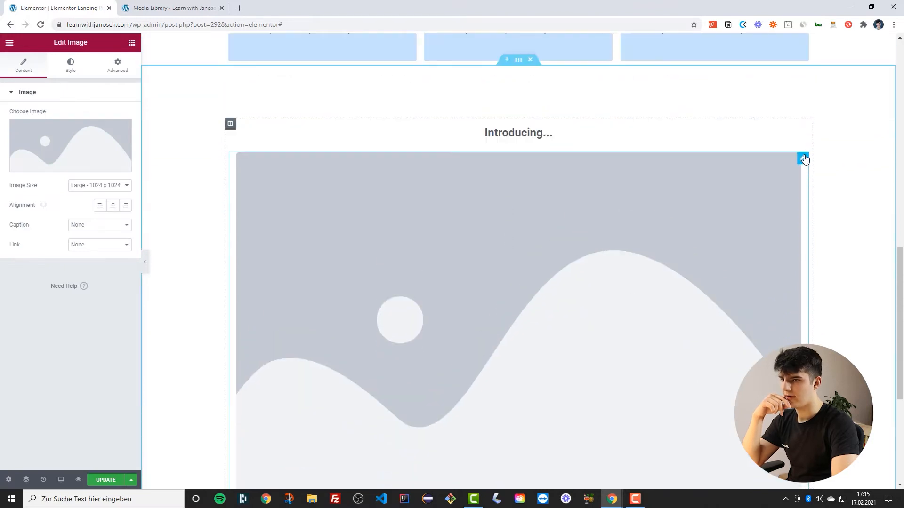
Unlink the image widget's padding values and set its top padding to 10 px
click(118, 66)
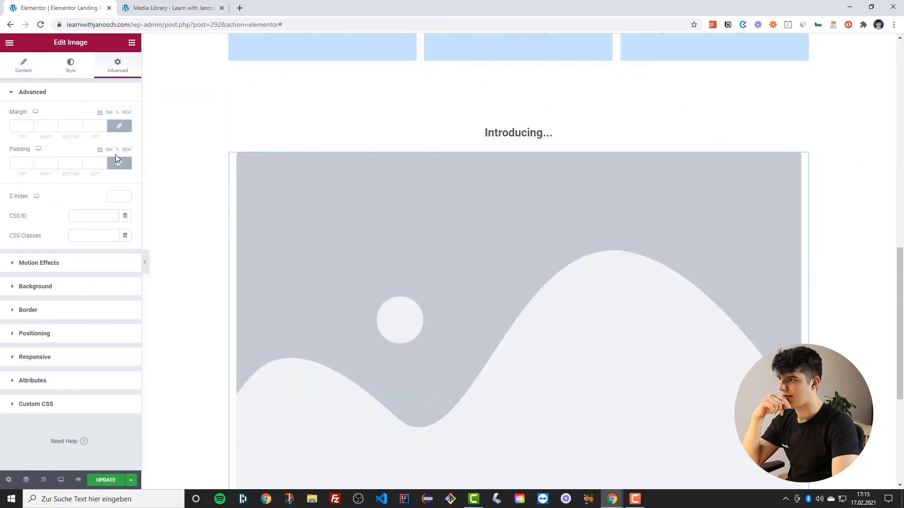
click(120, 164)
click(29, 162)
click(29, 162)
click(30, 163)
click(29, 163)
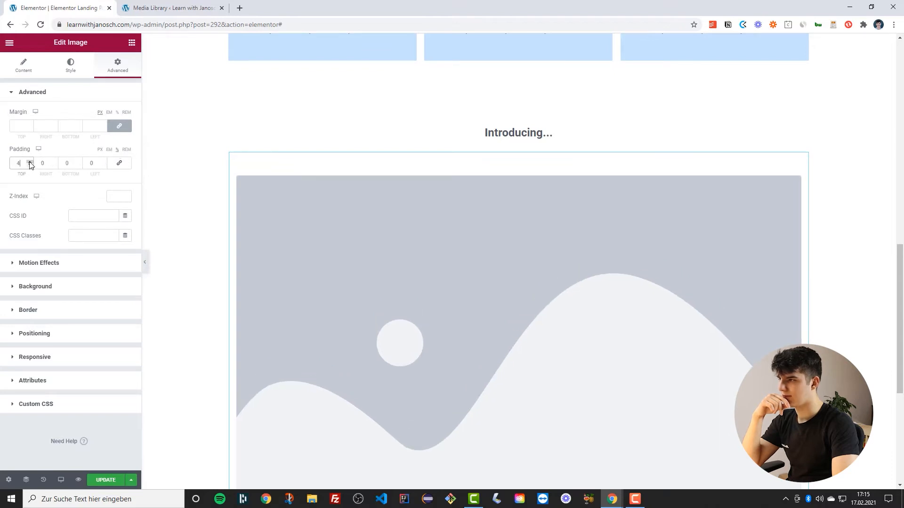
click(29, 162)
click(29, 162)
click(29, 163)
click(29, 162)
click(29, 162)
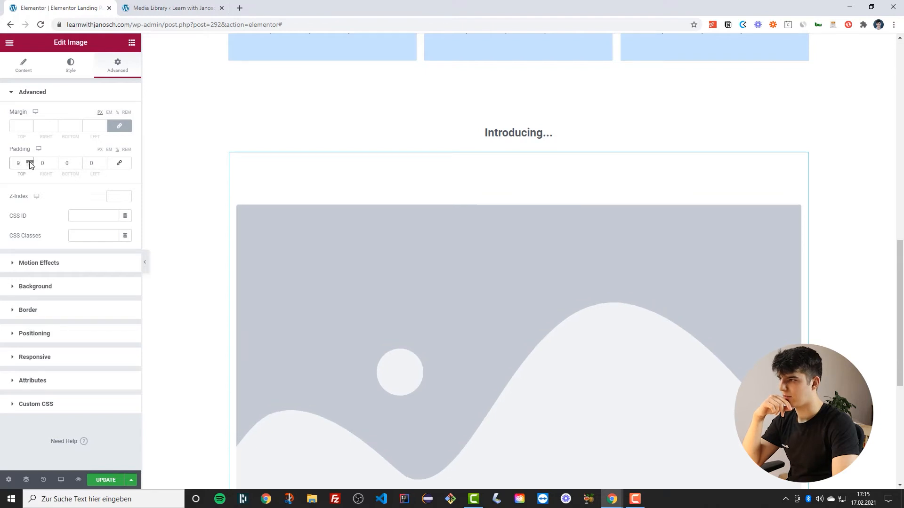
click(30, 162)
scroll(462, 259, down, 3)
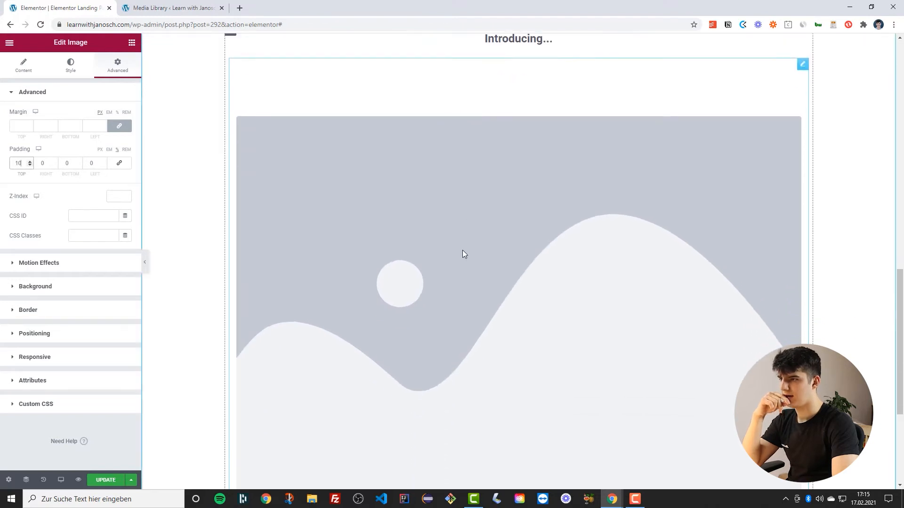
scroll(462, 239, up, 4)
scroll(439, 254, down, 1)
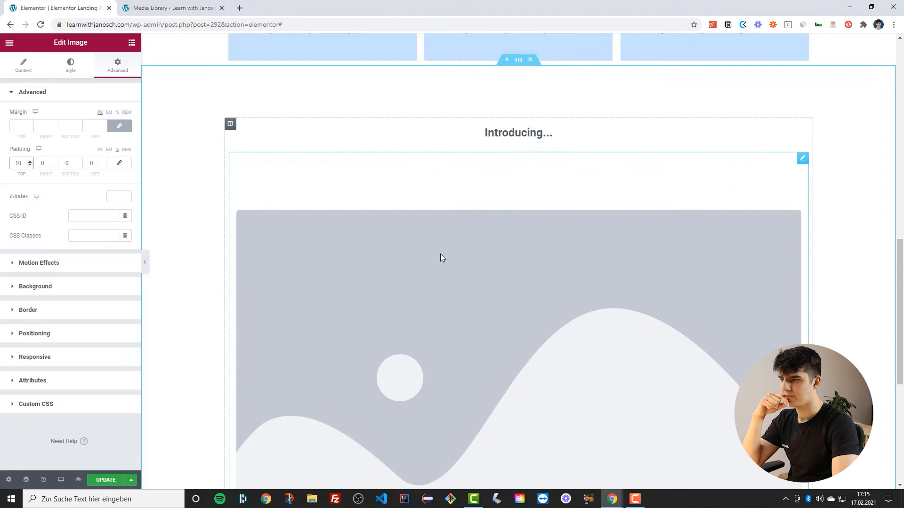
scroll(602, 273, down, 2)
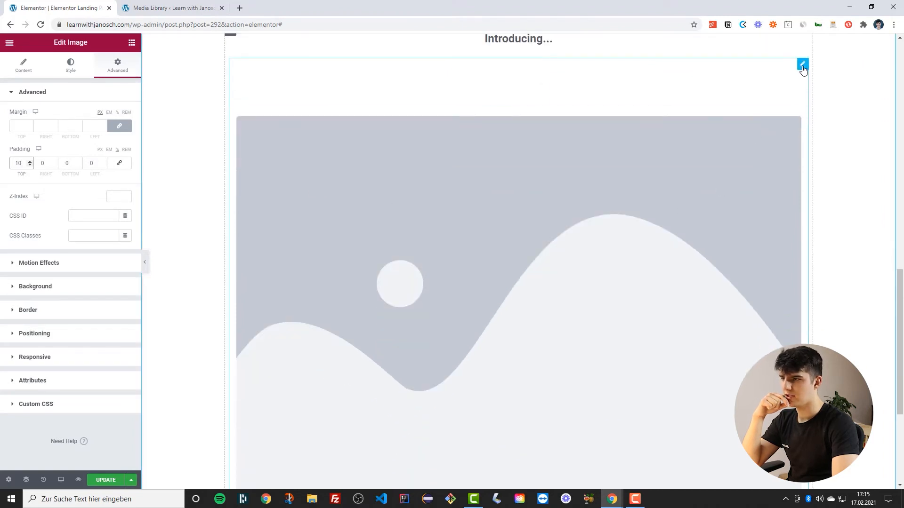
scroll(656, 194, down, 4)
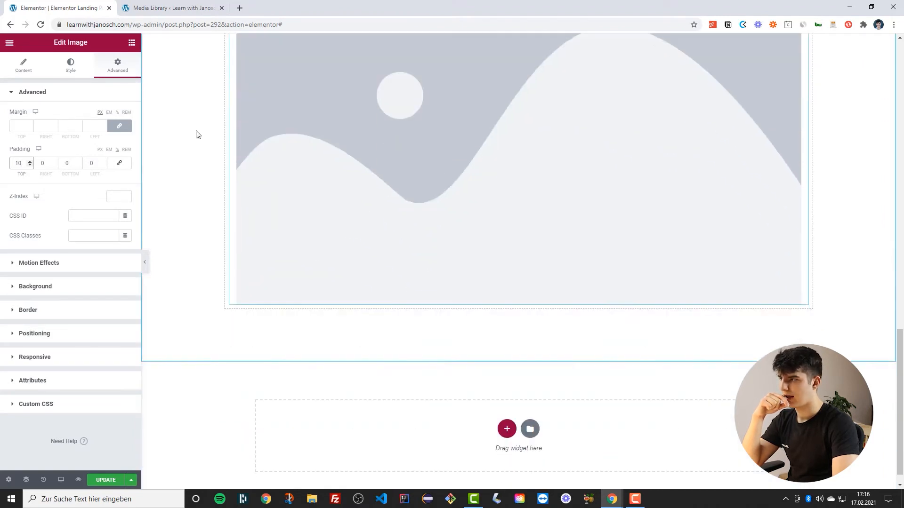
click(12, 67)
click(82, 137)
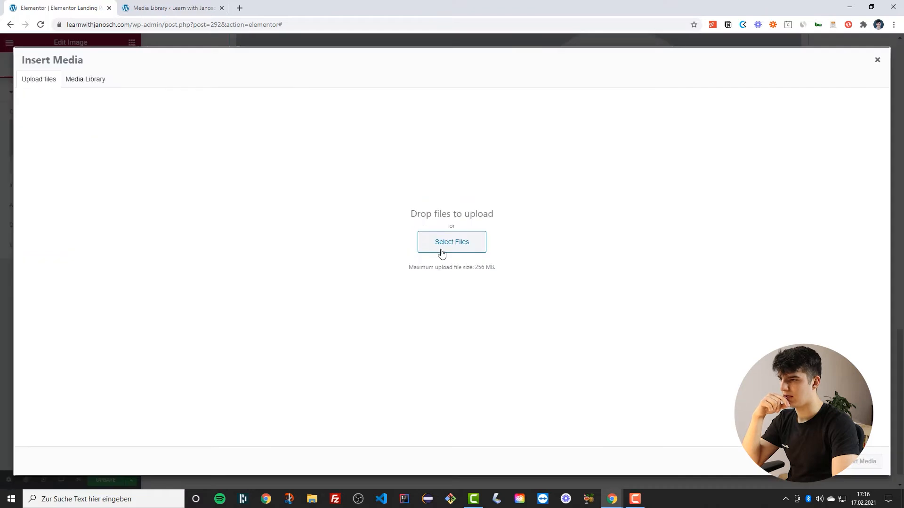
click(85, 80)
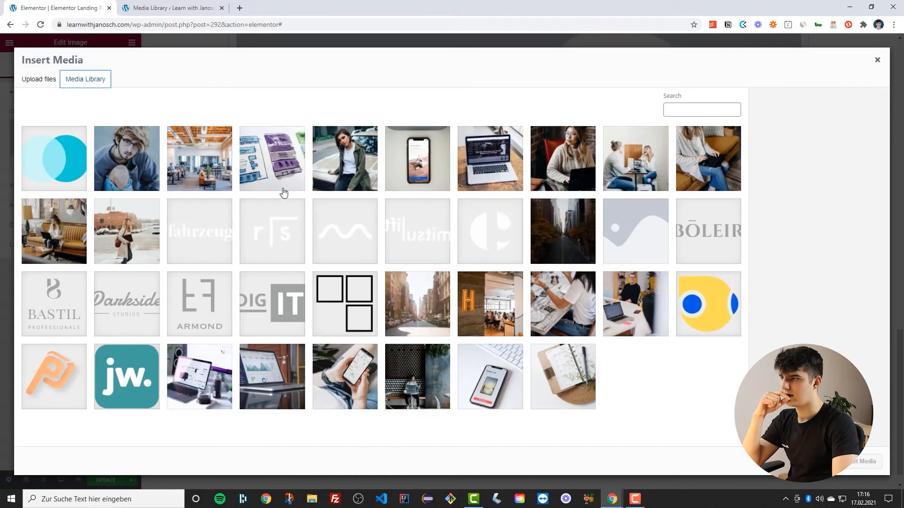
click(877, 61)
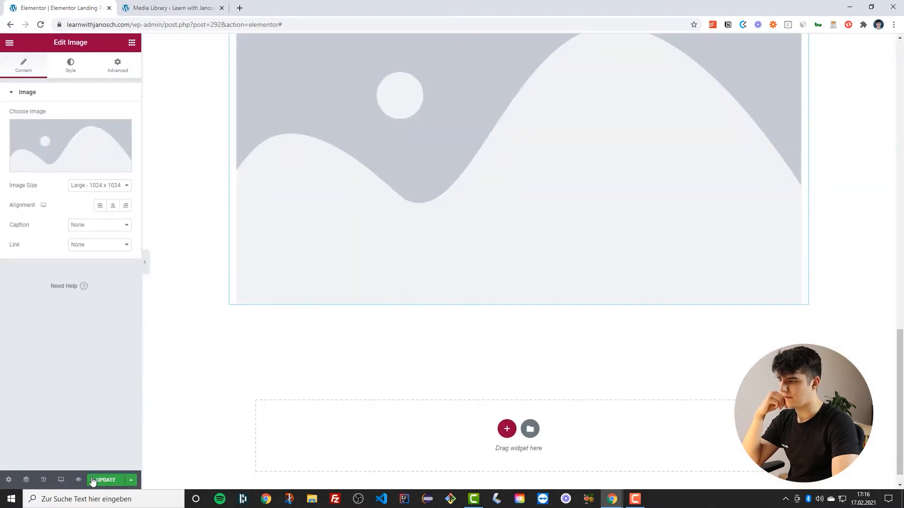
click(41, 25)
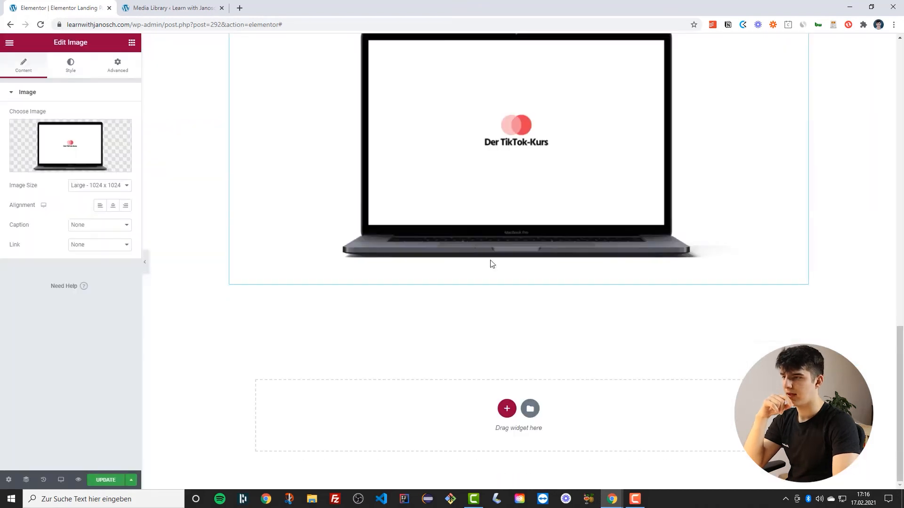
scroll(490, 262, up, 9)
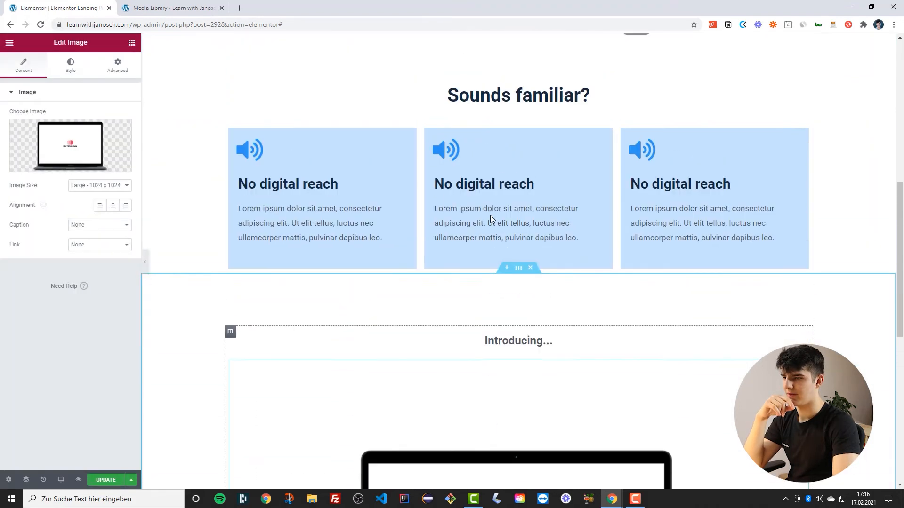
scroll(490, 216, down, 6)
scroll(465, 236, up, 1)
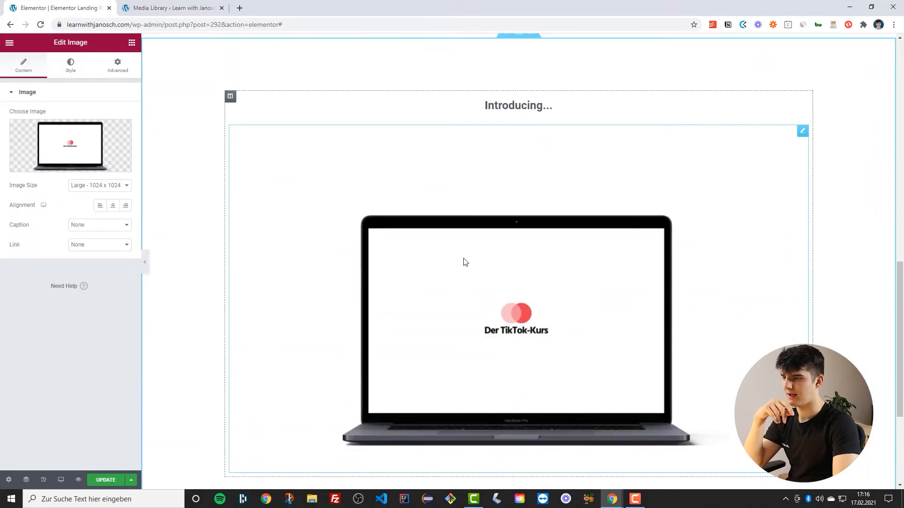
Set the image's width to 60 %
click(69, 62)
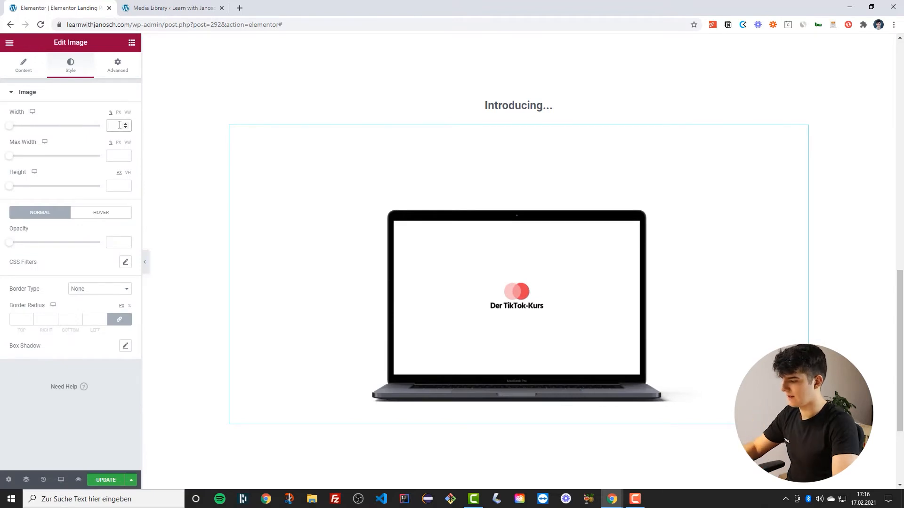
text(50)
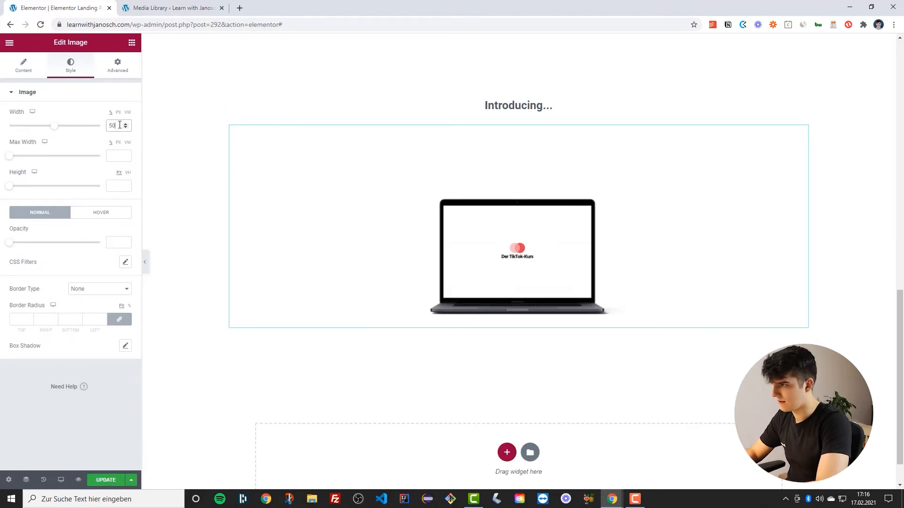
scroll(327, 261, down, 1)
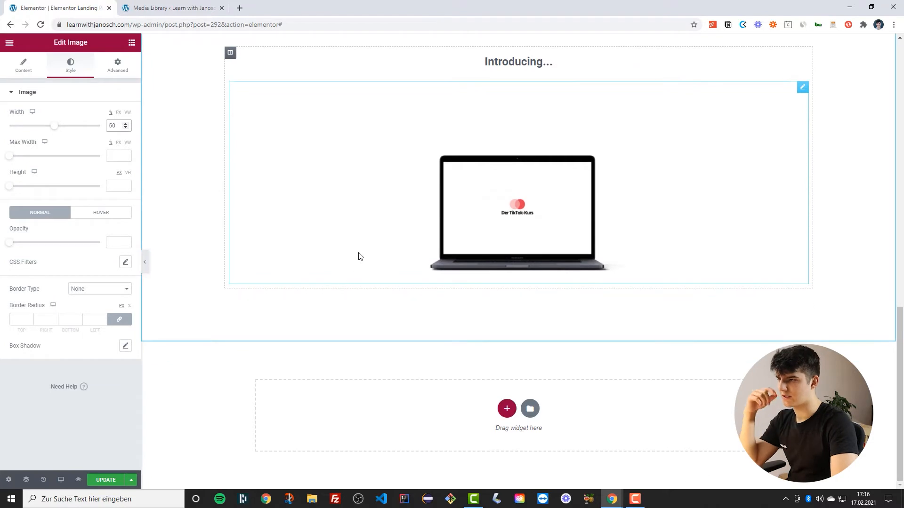
scroll(270, 226, up, 3)
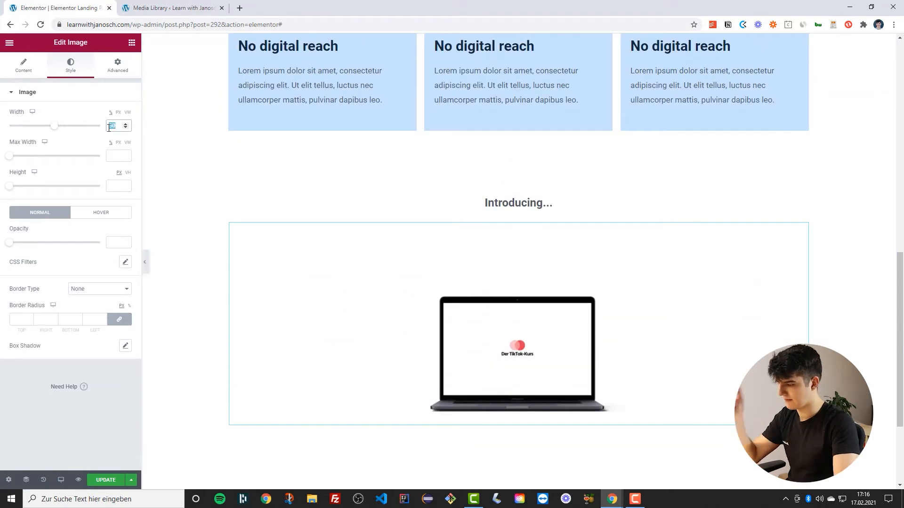
text(60)
scroll(401, 228, down, 2)
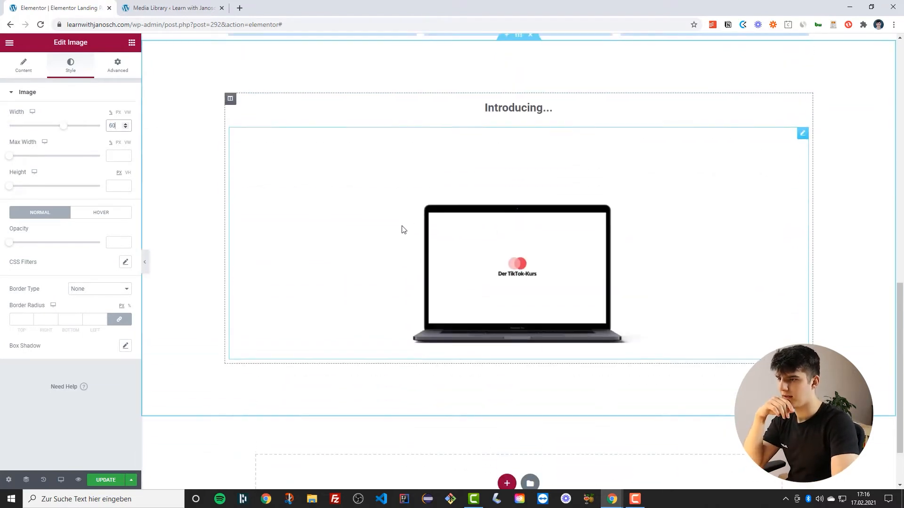
scroll(603, 216, up, 2)
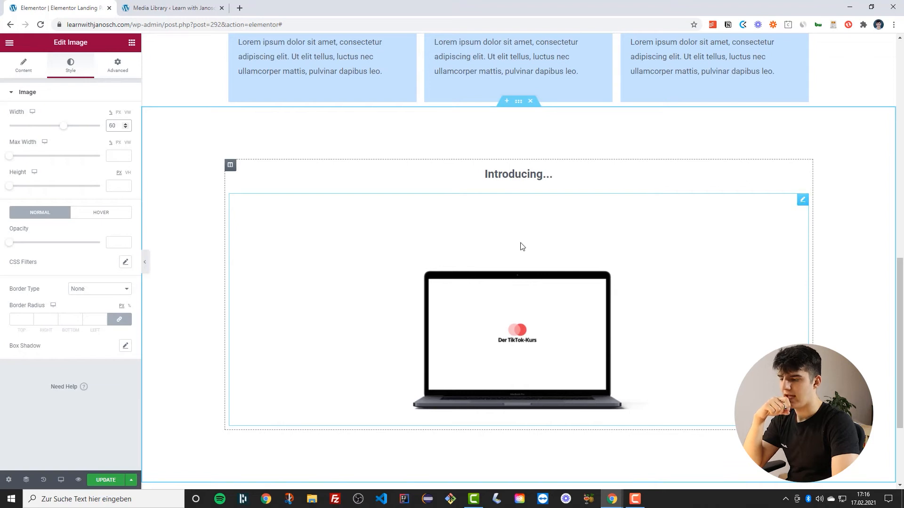
Reduce the image's top padding to 7 px
click(117, 66)
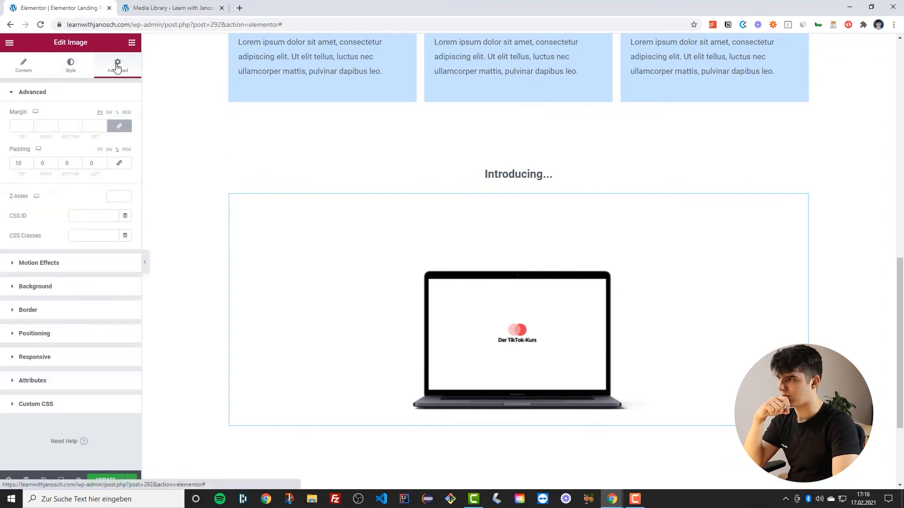
click(30, 166)
click(30, 165)
click(29, 165)
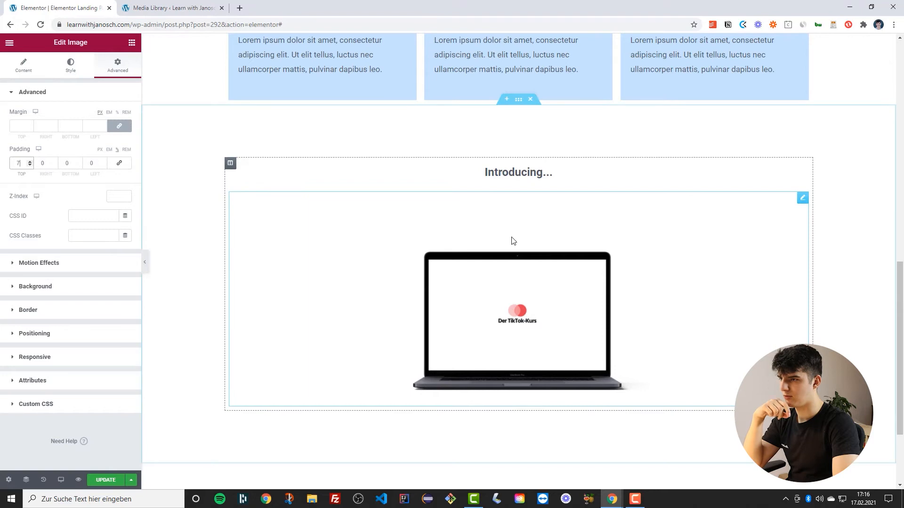
scroll(513, 240, down, 3)
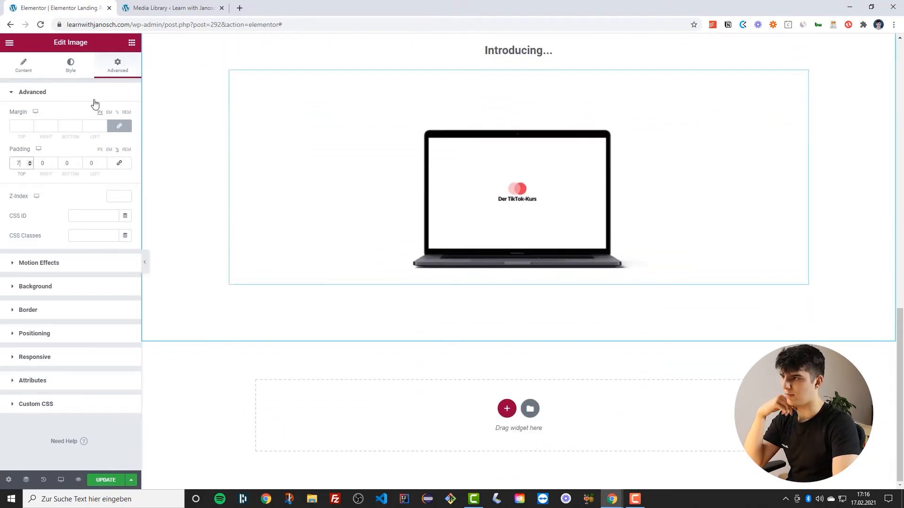
Add a Heading widget below the image and center its alignment
click(132, 42)
drag(109, 139, 471, 280)
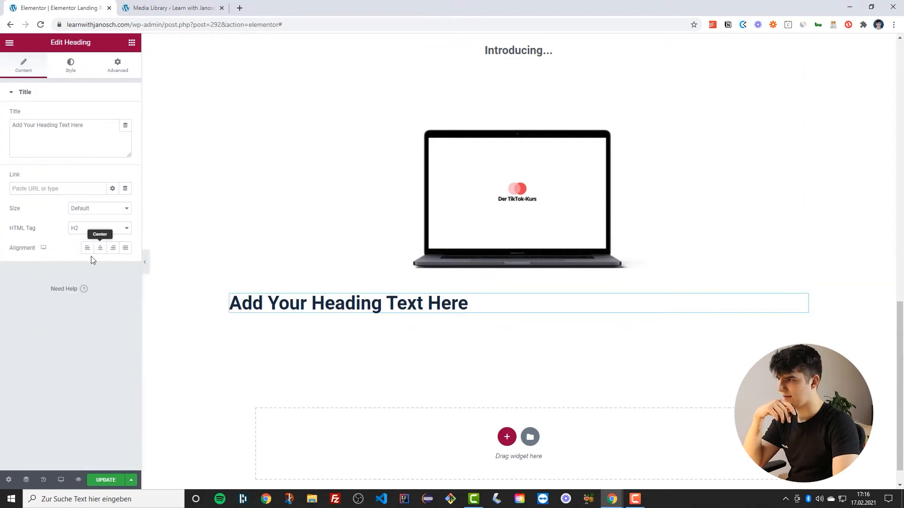
click(100, 249)
click(70, 68)
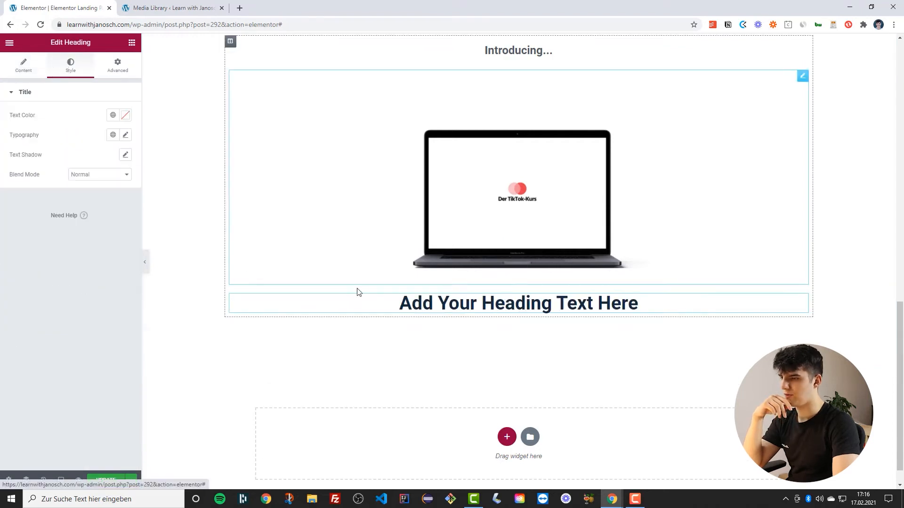
scroll(457, 289, up, 3)
scroll(411, 271, down, 4)
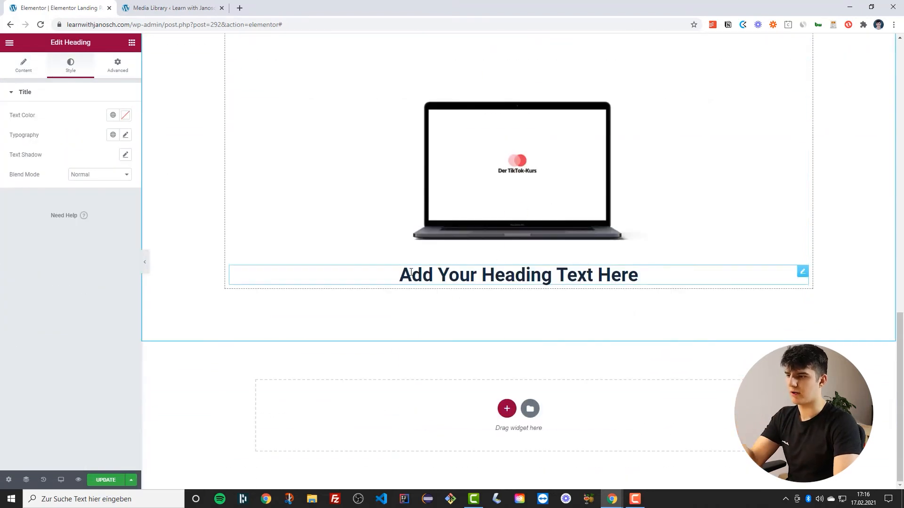
Replace the new heading's text with 'The free course on digital marketing'
triple_click(454, 282)
text(The free cour)
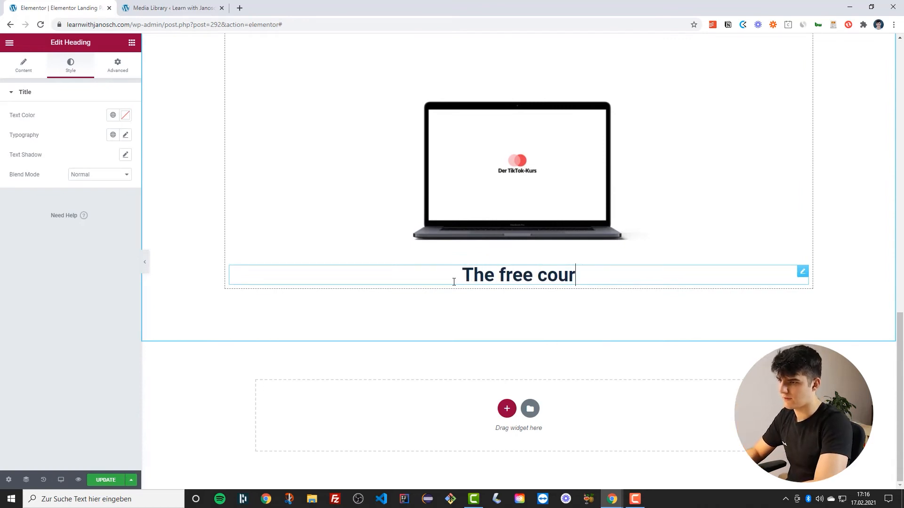
text(se on digit)
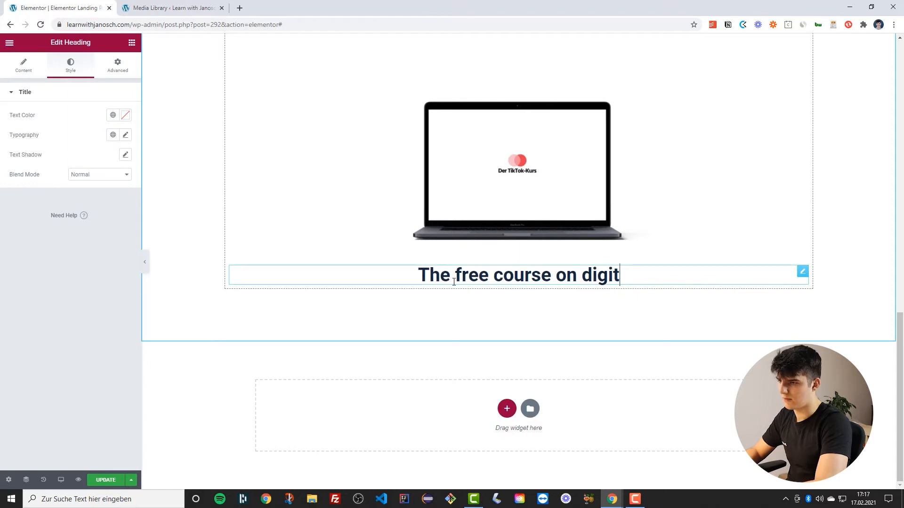
text(al mark)
key(BackSpace)
text(rek)
key(BackSpace)
key(BackSpace)
text(keting)
scroll(417, 279, up, 4)
scroll(411, 284, down, 4)
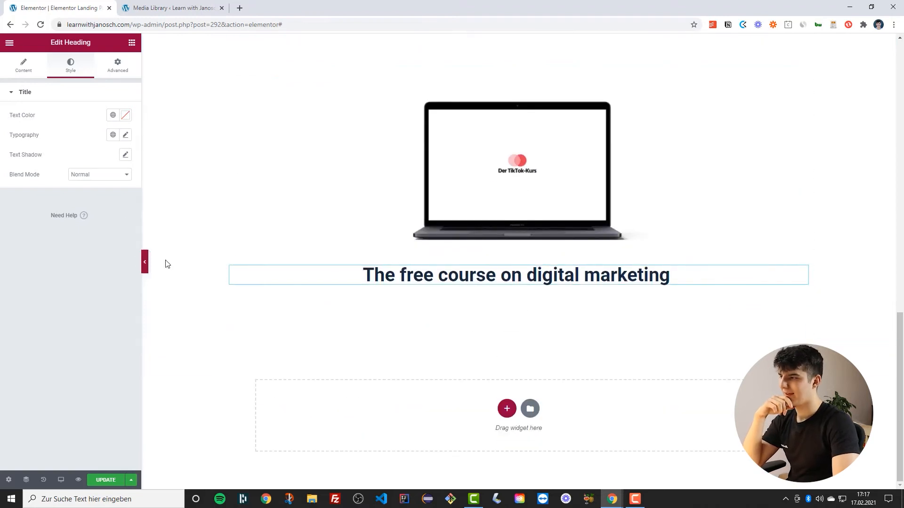
Search the widgets for 'lin' and add a Divider widget below the course heading
click(132, 44)
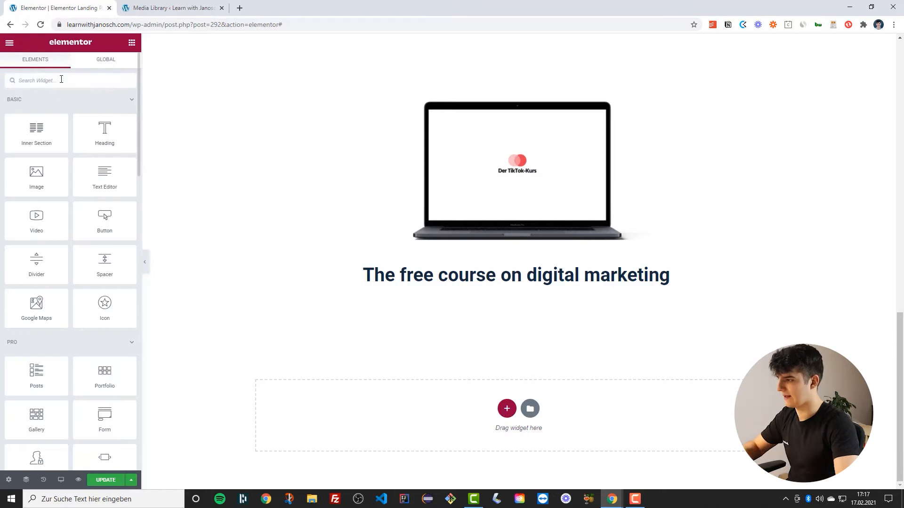
text(pl)
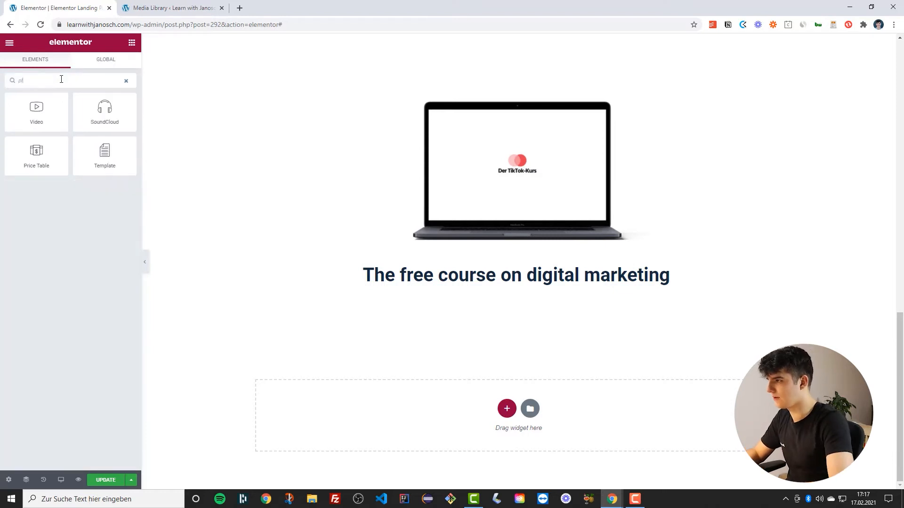
key(BackSpace)
key(BackSpace)
text(lin)
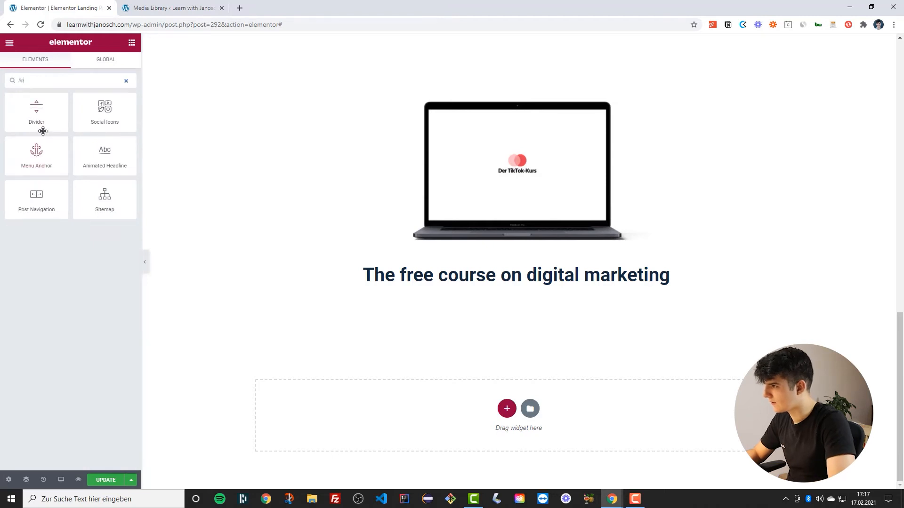
drag(50, 112, 480, 289)
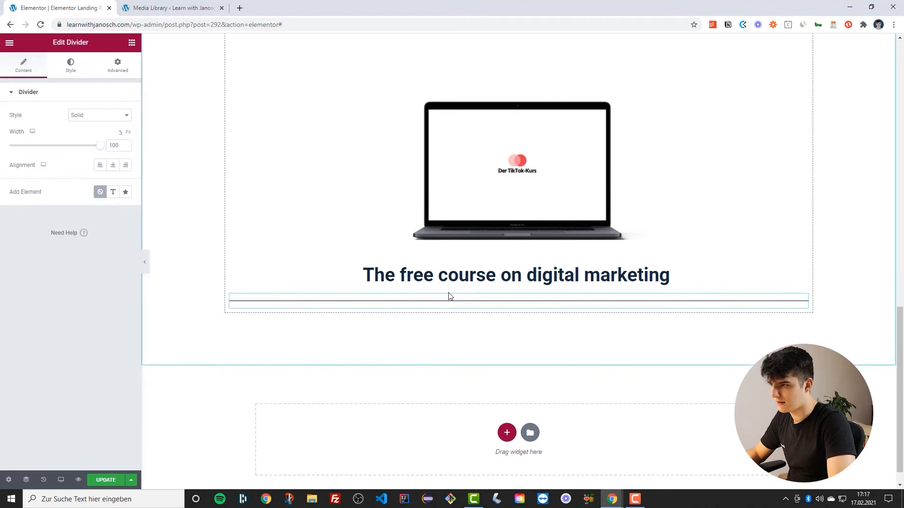
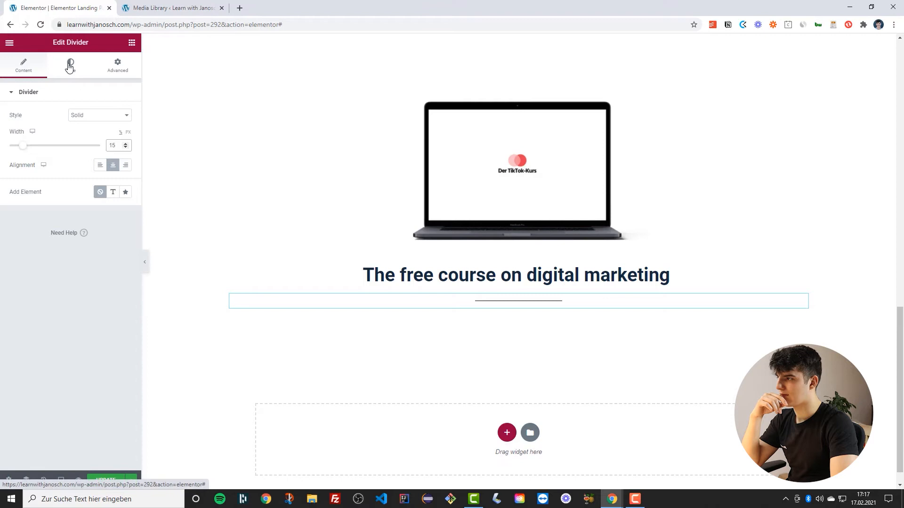
Set the divider's weight to 3 and its color to the global Primary (low sat) color
click(70, 82)
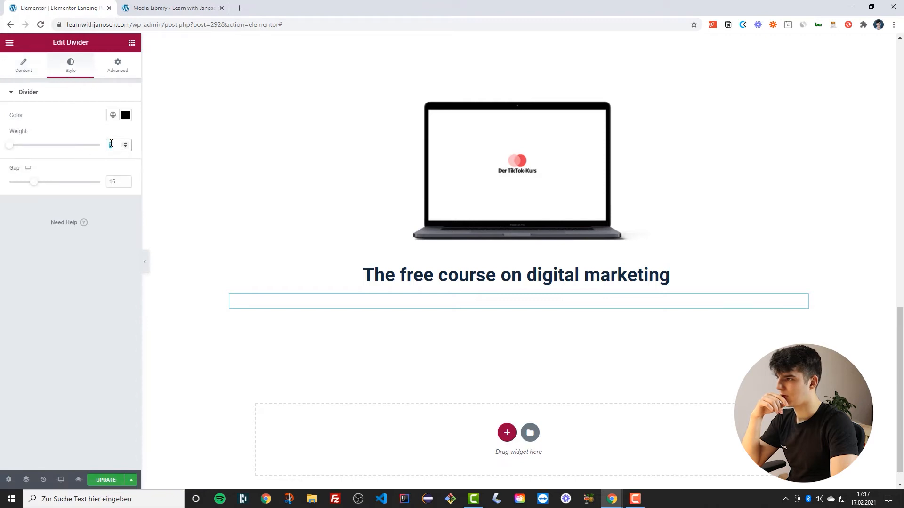
text(3)
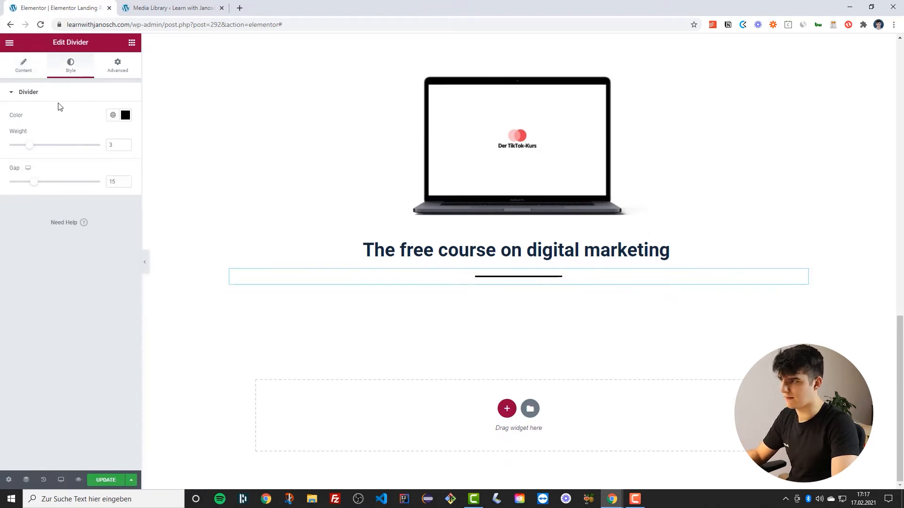
click(24, 65)
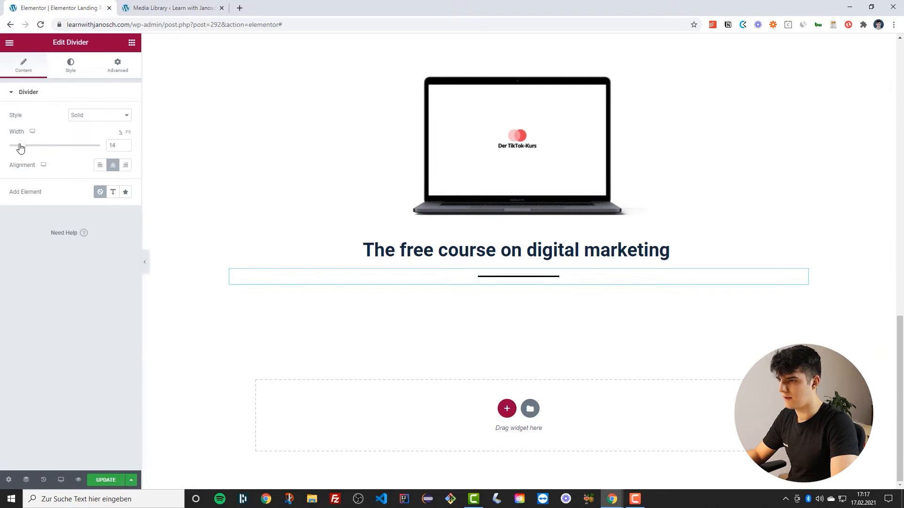
click(66, 68)
click(112, 116)
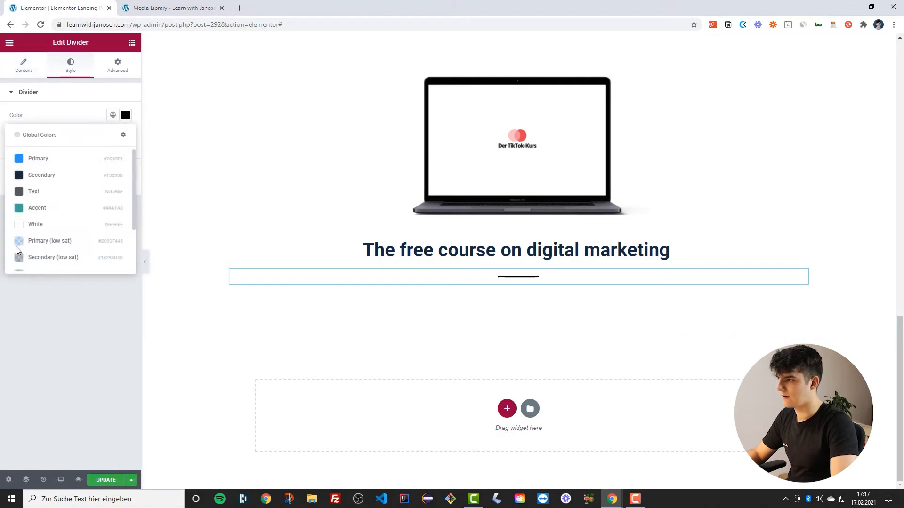
click(16, 244)
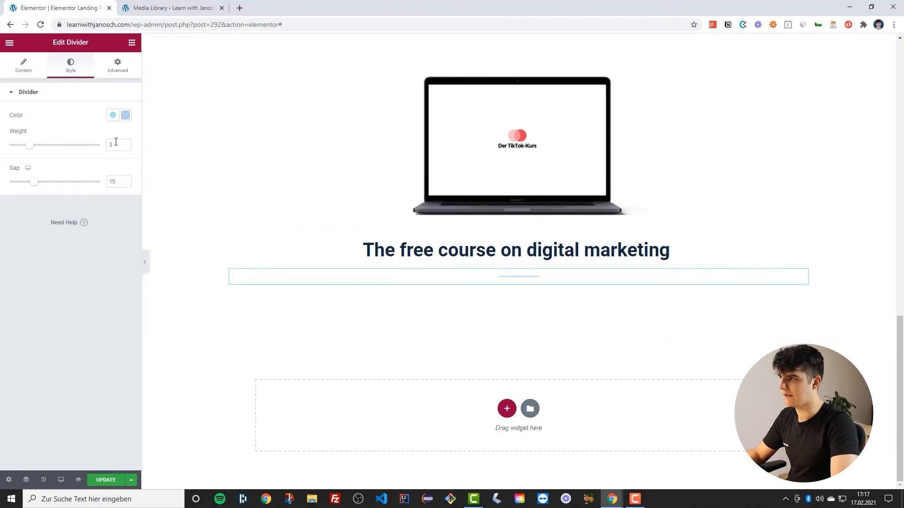
Add a Text Editor widget below the divider and center-align its text
click(131, 43)
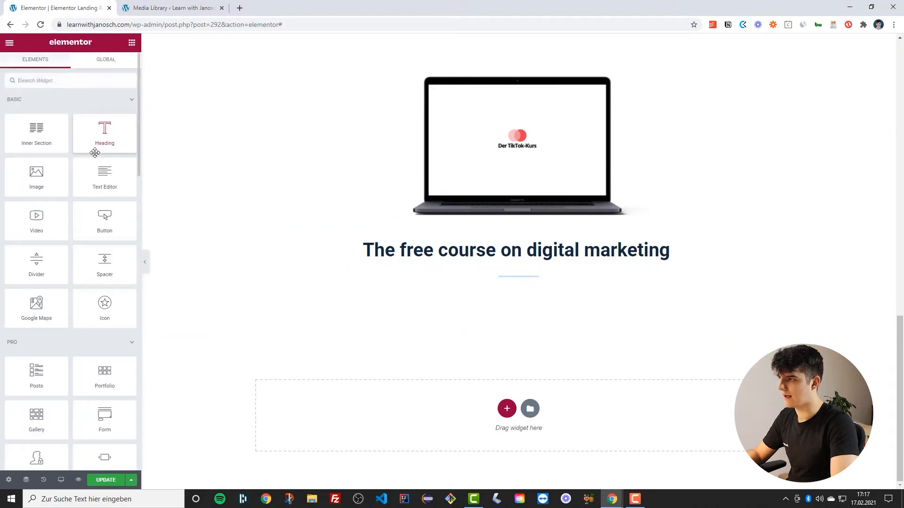
drag(101, 182, 513, 285)
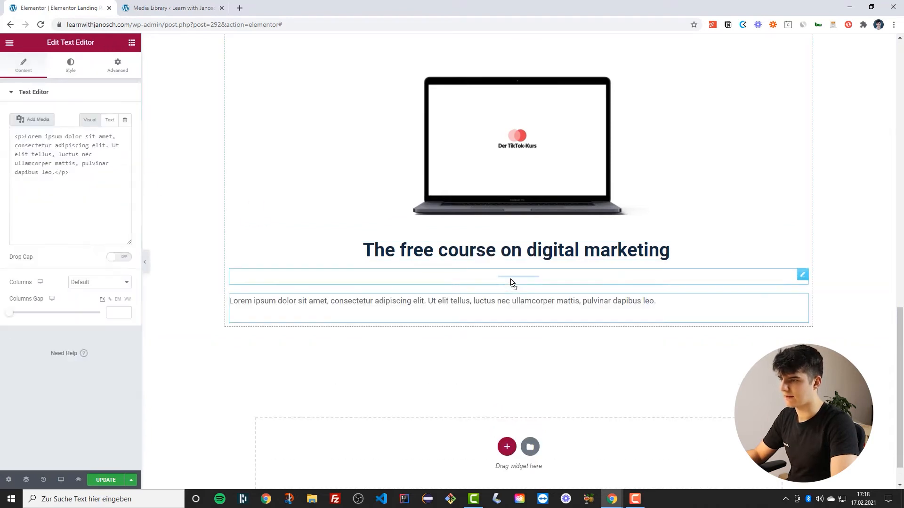
click(71, 66)
click(98, 115)
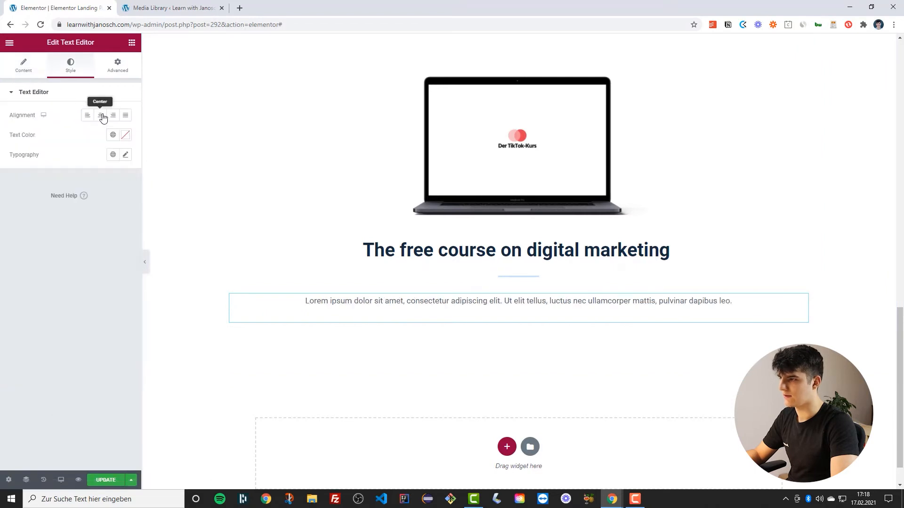
Apply the global Text (big) typography to the text block
scroll(216, 190, down, 1)
click(113, 154)
scroll(54, 250, down, 3)
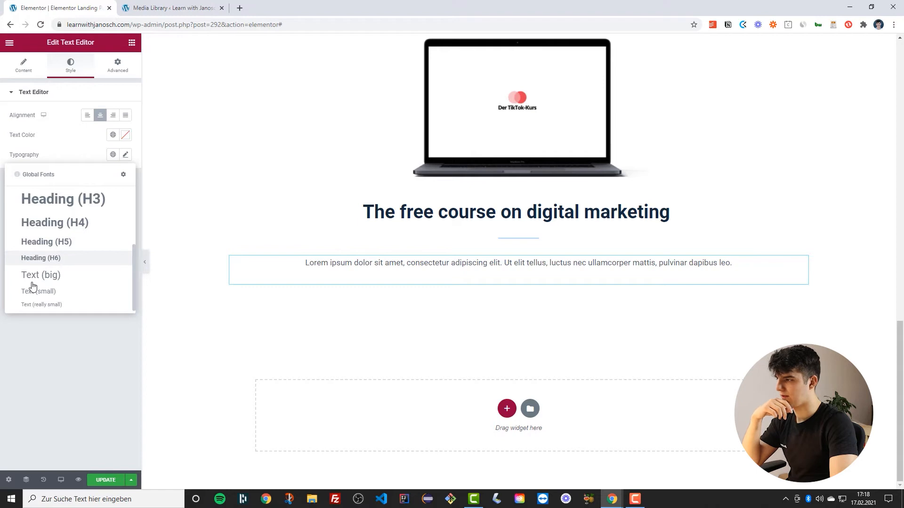
click(44, 277)
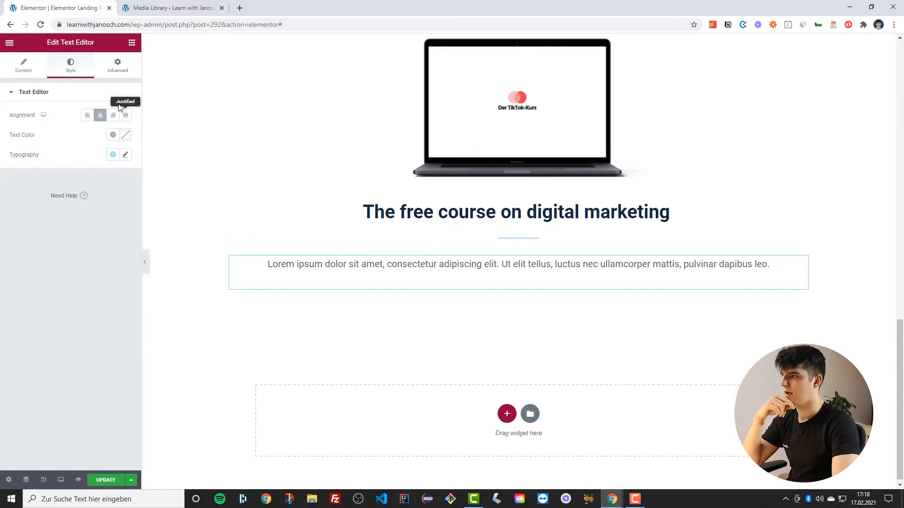
Set the text block's left and right padding to 15 px
click(117, 68)
click(119, 163)
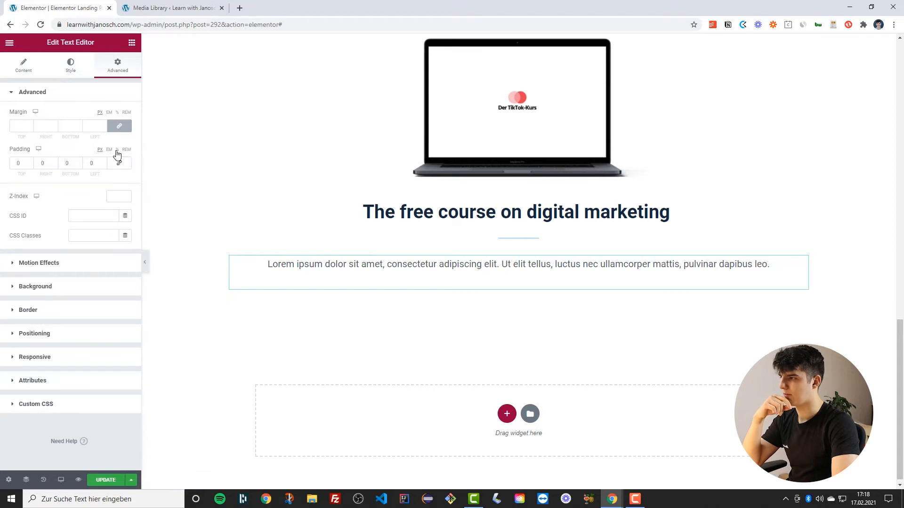
click(92, 162)
text(120)
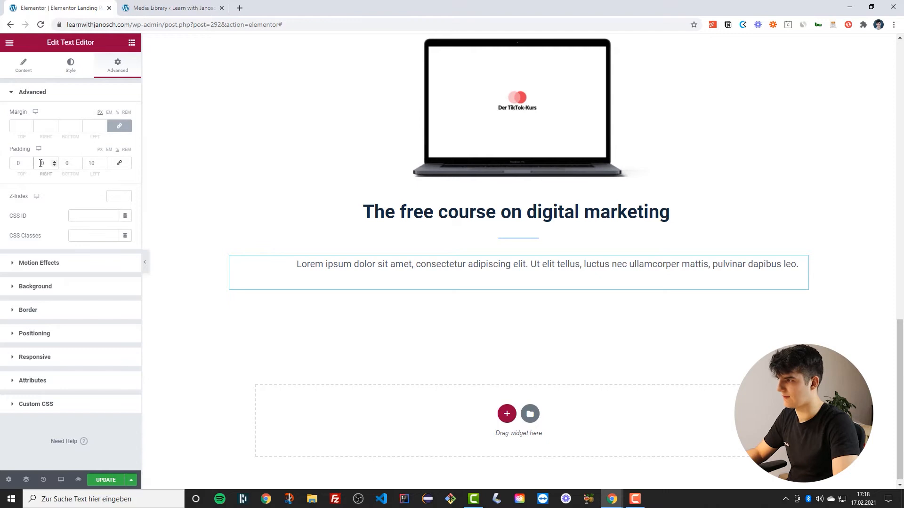
text(1)
key(Up)
key(Up)
key(Up)
key(Up)
key(Up)
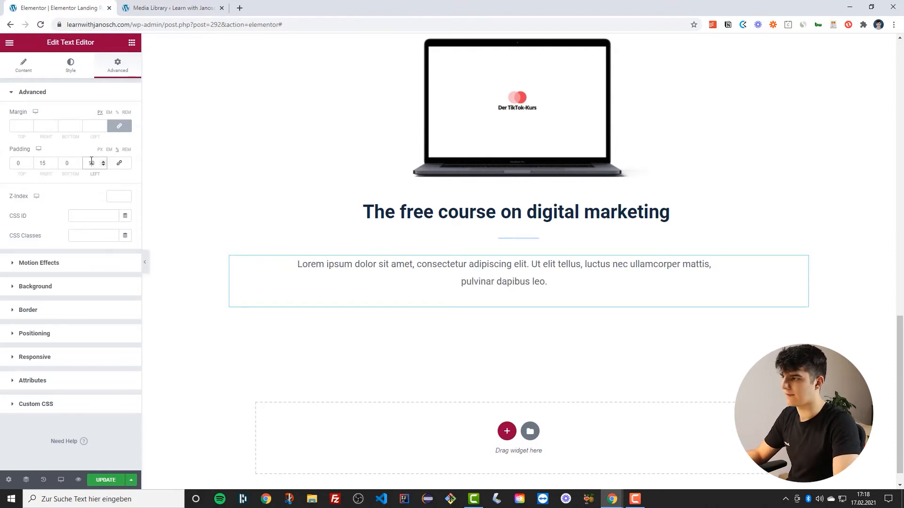
text(15)
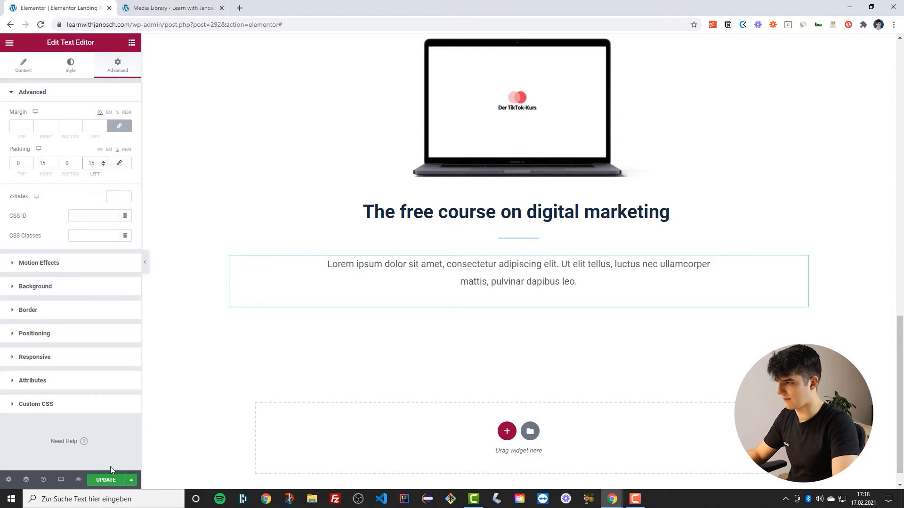
Preview the page and return to the editor
click(86, 478)
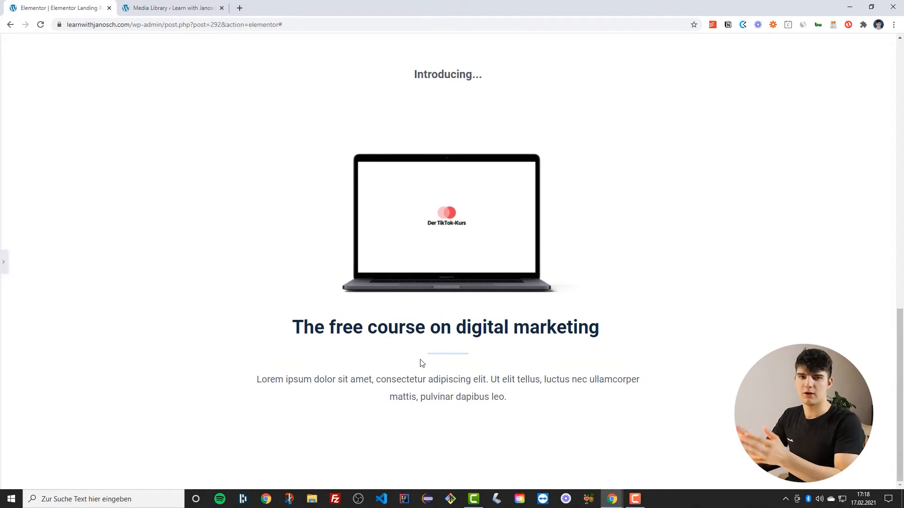
key(ctrl+p)
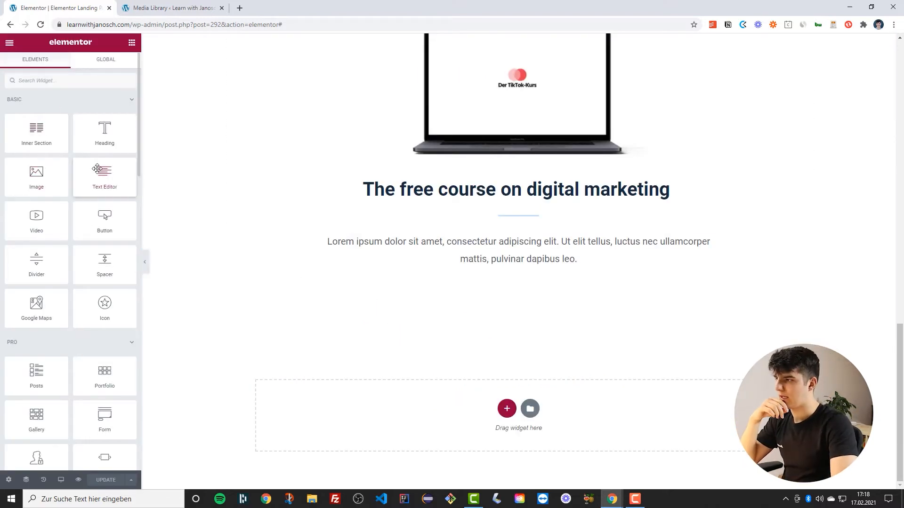
Add an inner section below the text and duplicate its first column to get three columns
drag(47, 146, 490, 265)
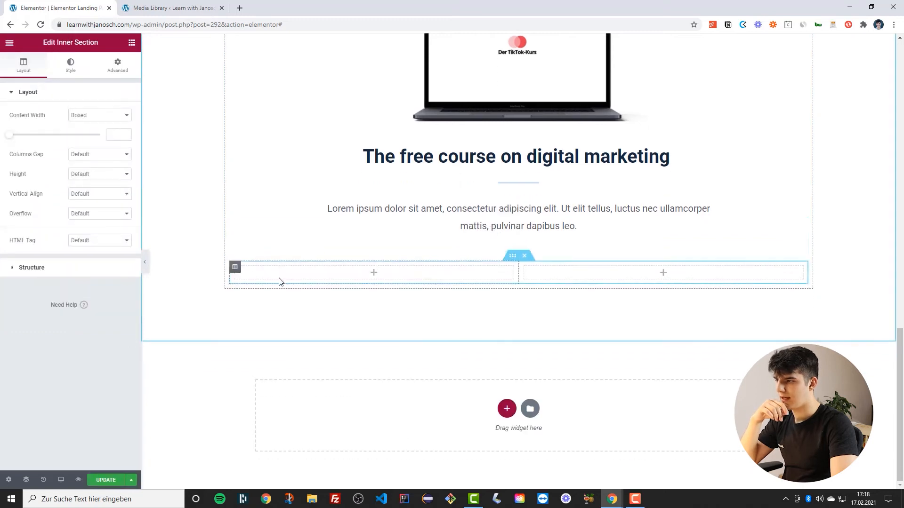
right_click(234, 272)
click(265, 292)
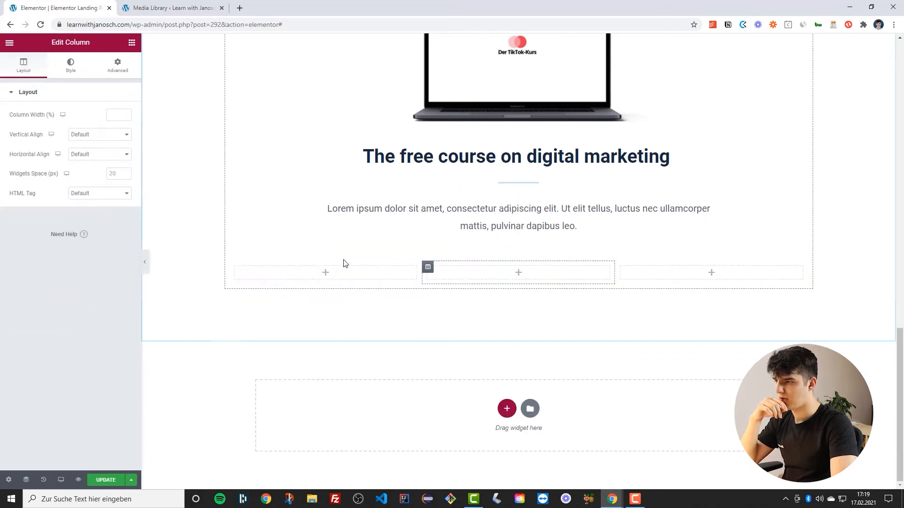
Add a Heading widget to the first column and an Icon widget above it
click(132, 43)
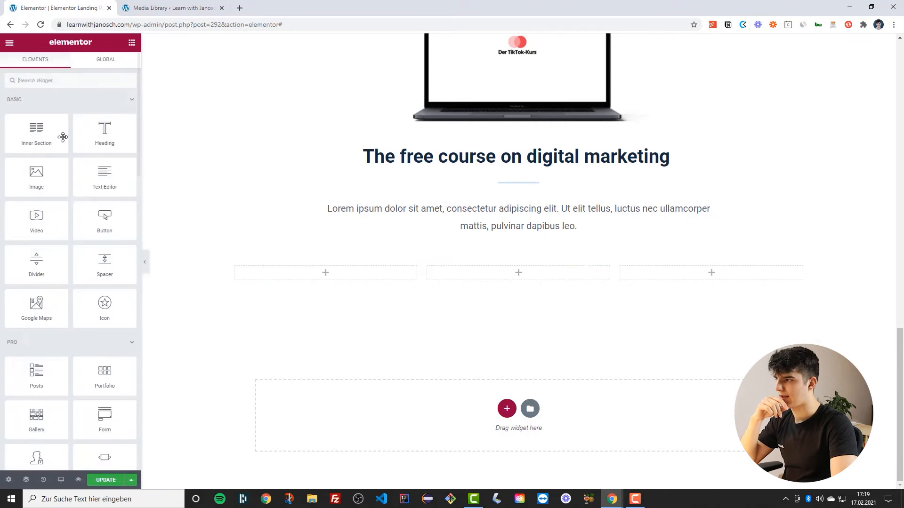
drag(245, 248, 303, 277)
click(132, 43)
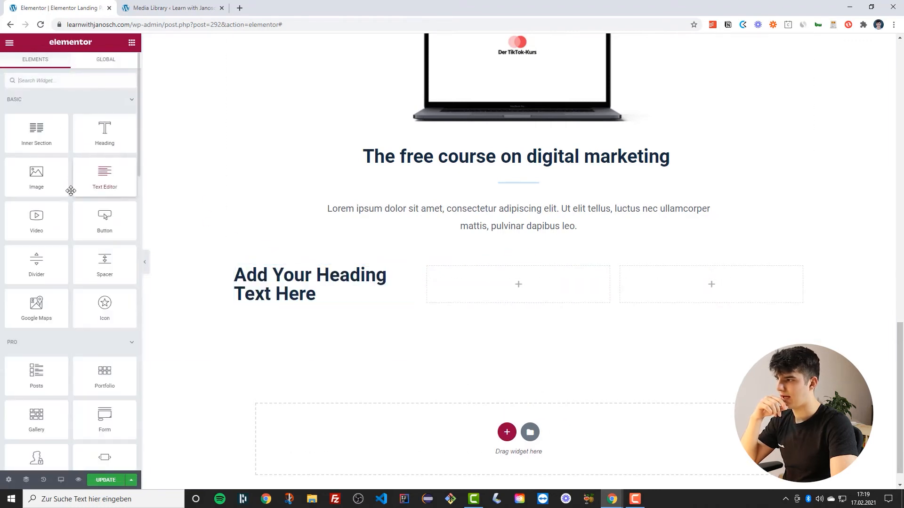
drag(99, 310, 312, 277)
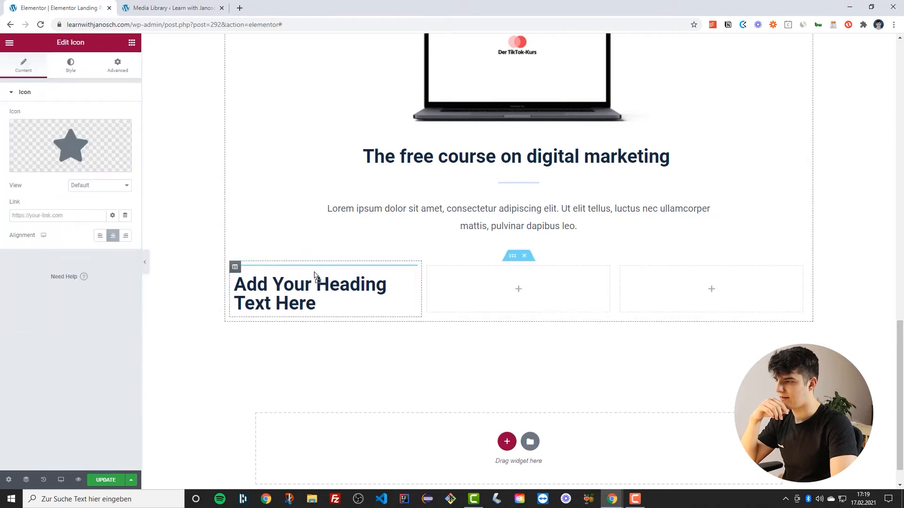
Replace the icon with the check circle icon found by searching the icon library for 'check'
click(71, 146)
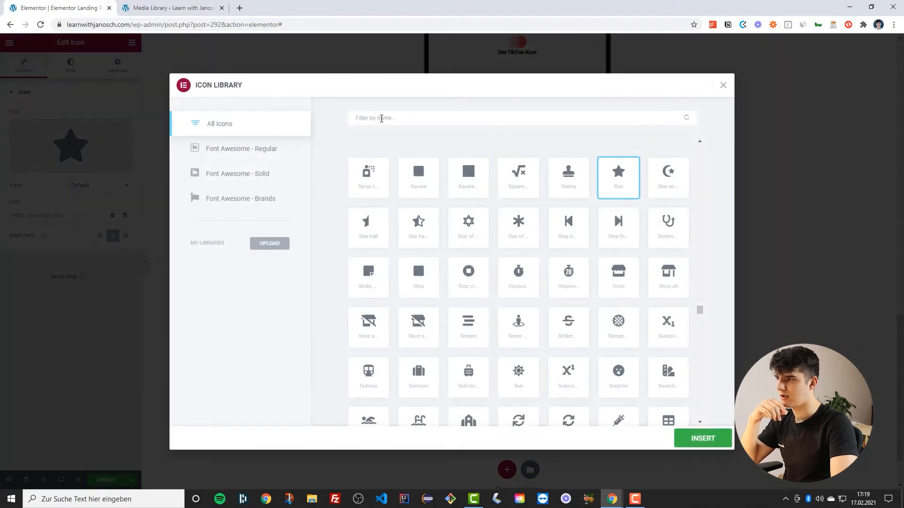
click(381, 118)
text(check)
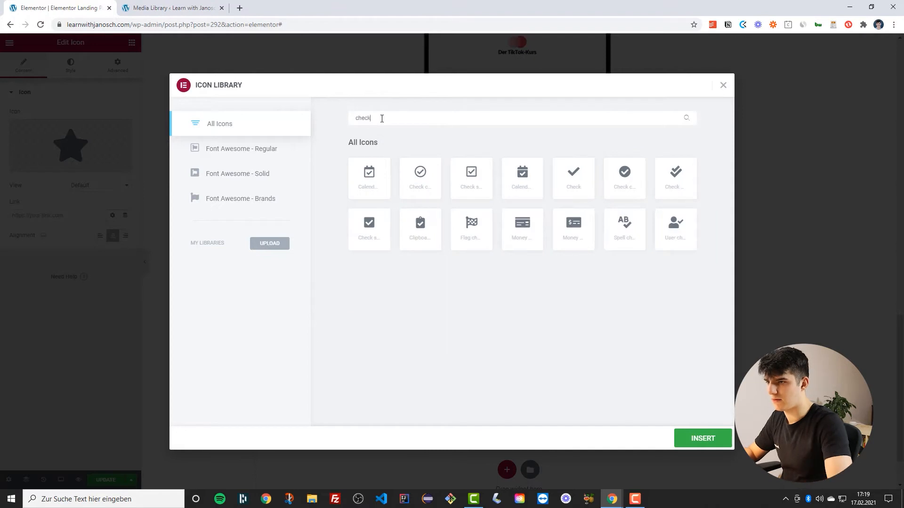
click(624, 175)
click(703, 438)
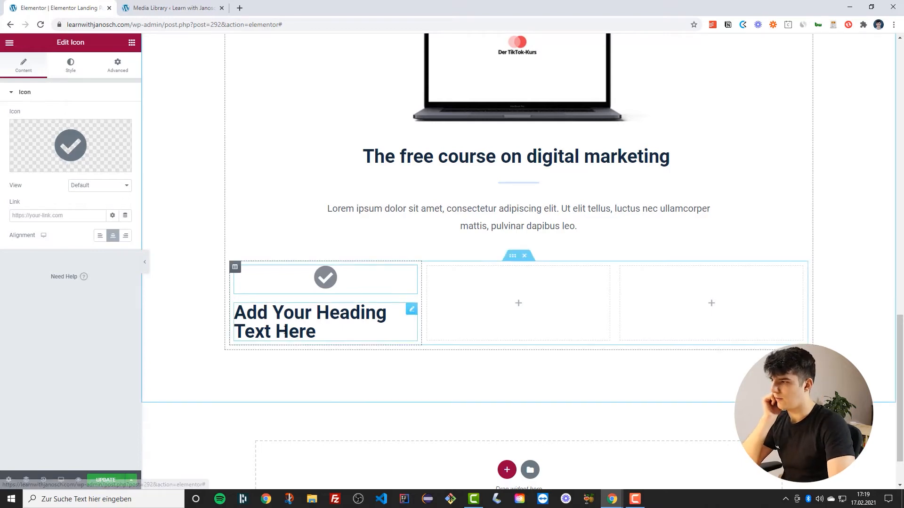
Set the column heading's HTML tag to H4 and center its alignment
click(285, 331)
click(82, 228)
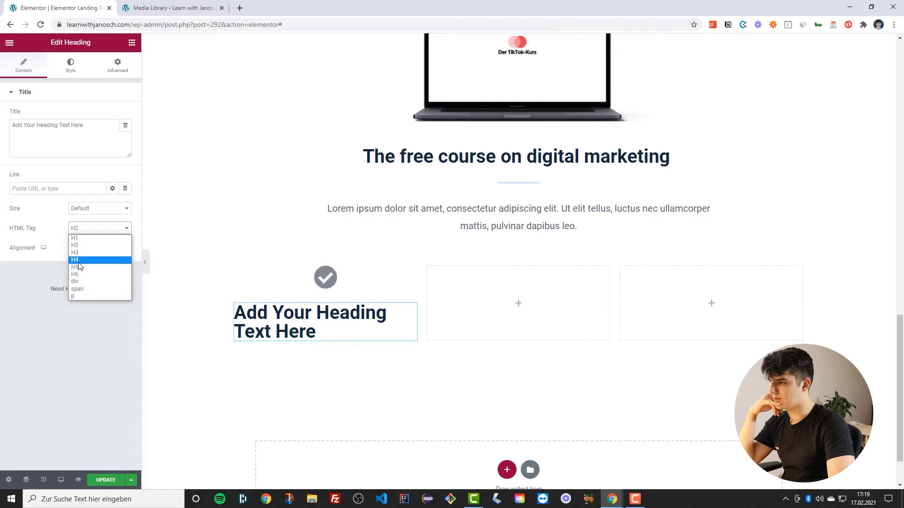
click(76, 260)
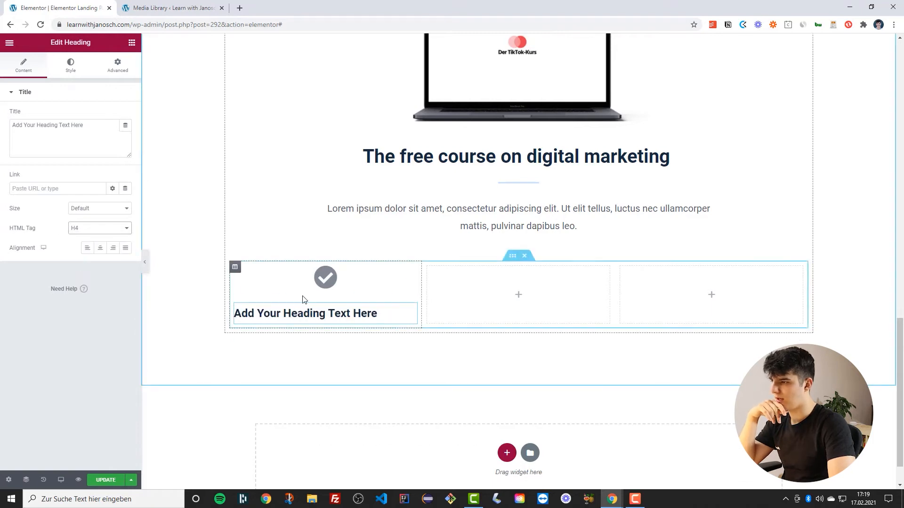
click(99, 249)
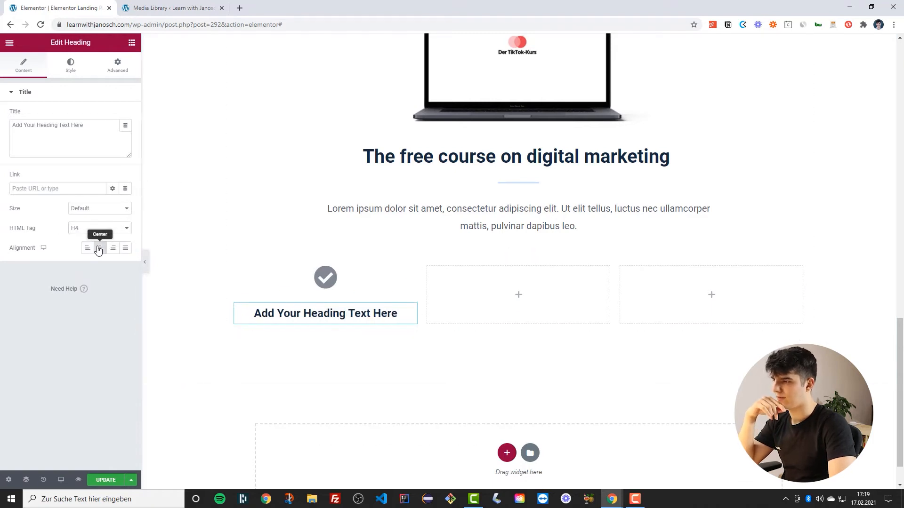
Set the check icon's color to the global Primary color
click(325, 274)
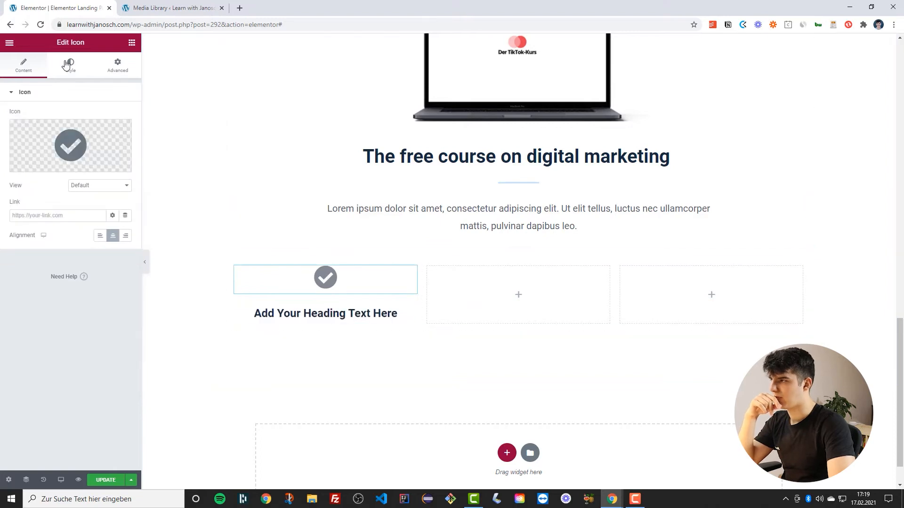
click(70, 65)
click(113, 135)
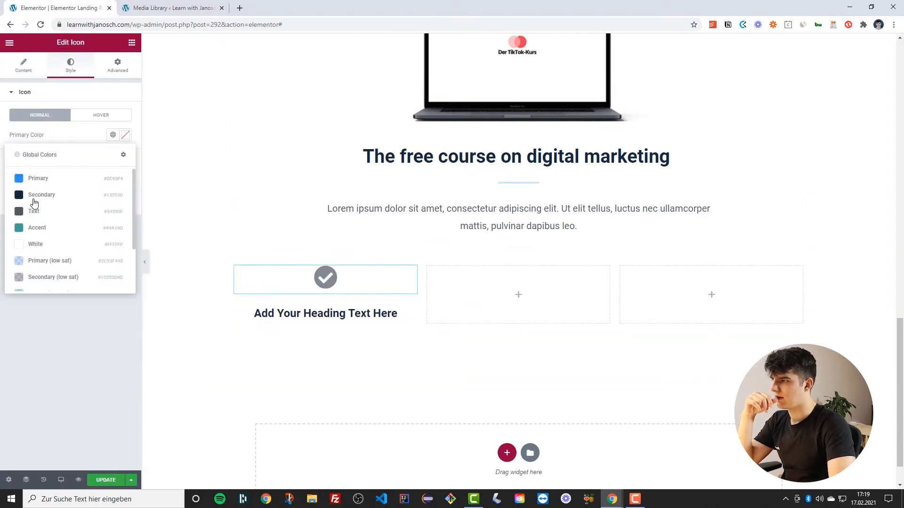
click(35, 178)
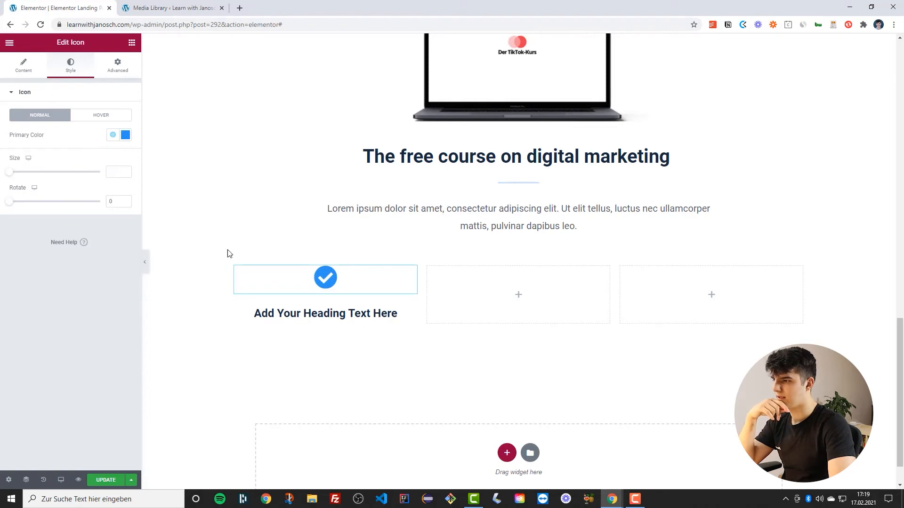
Set the first column's widgets space to 10 px
scroll(228, 253, down, 1)
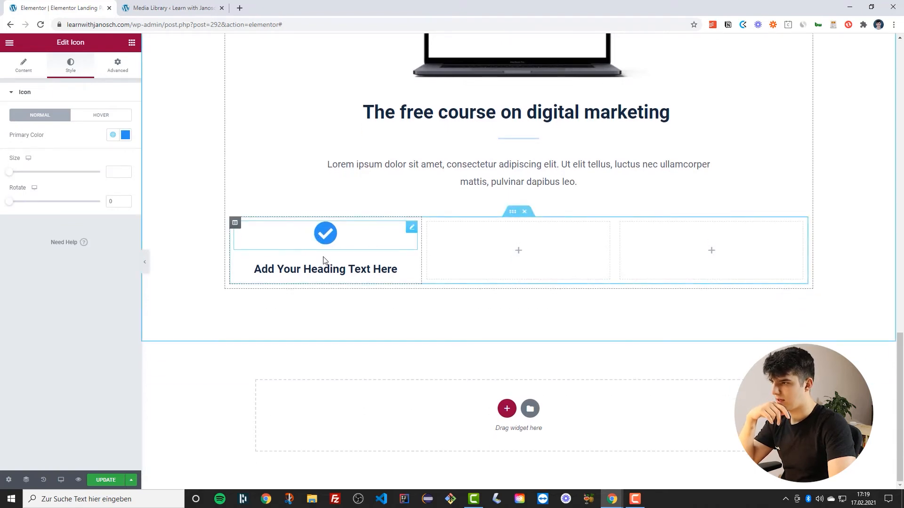
click(235, 222)
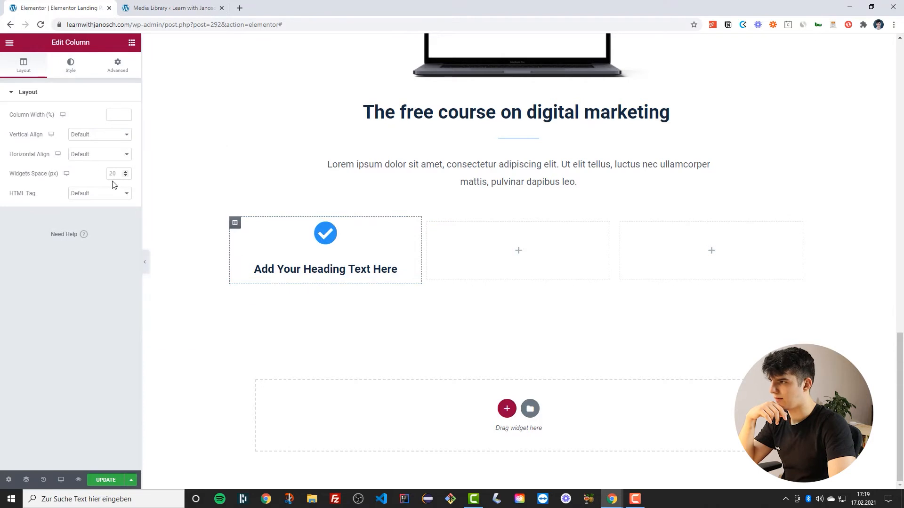
text(10)
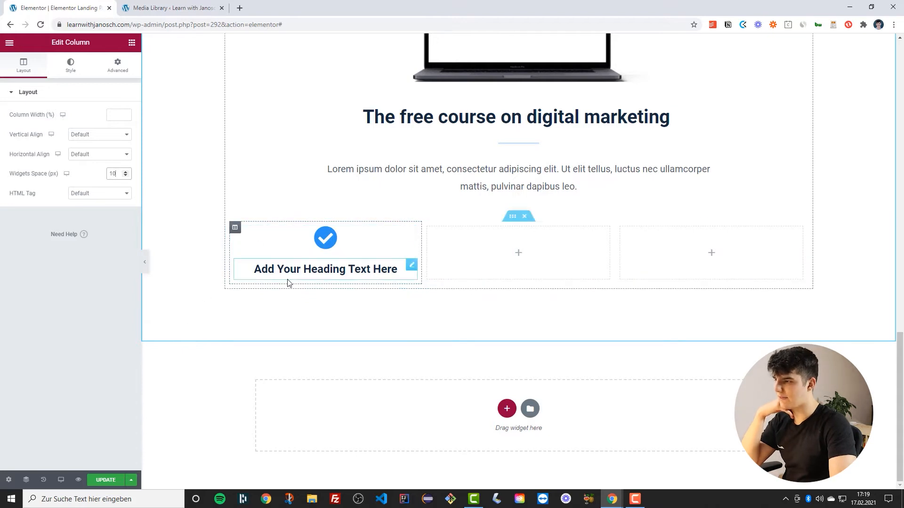
Replace the column heading's text with 'Benefit #1'
click(305, 273)
triple_click(305, 273)
text(B)
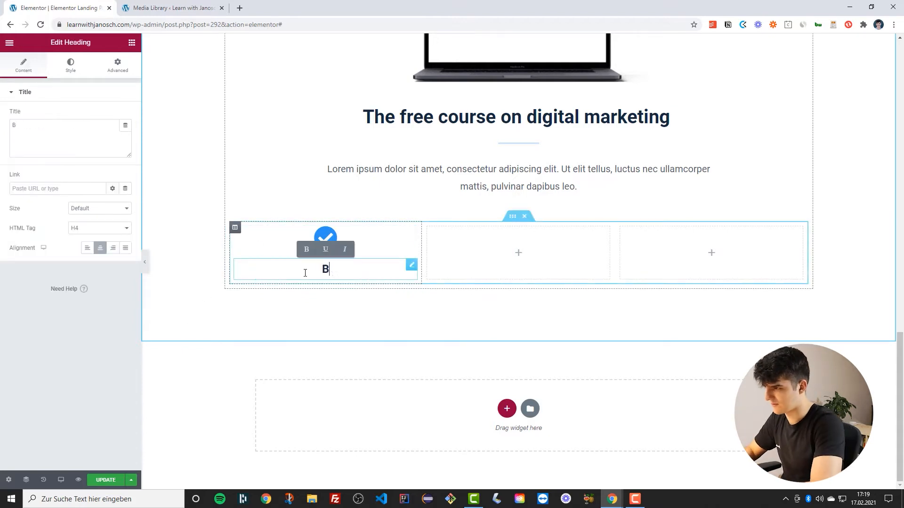
text(enefit #1)
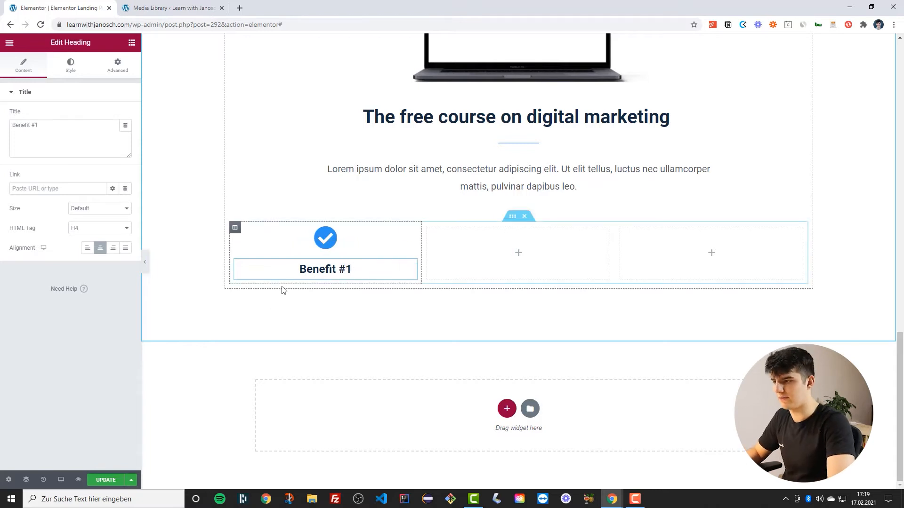
Duplicate the first benefit column twice
right_click(235, 228)
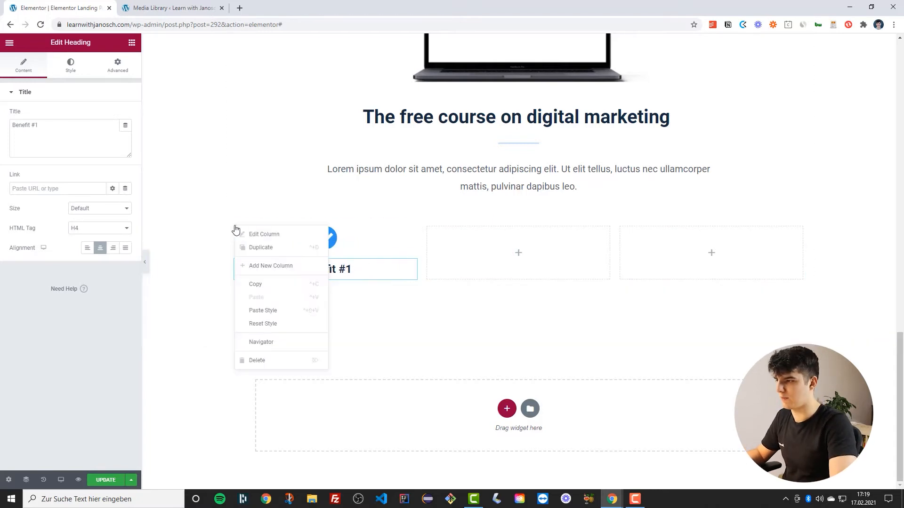
click(258, 249)
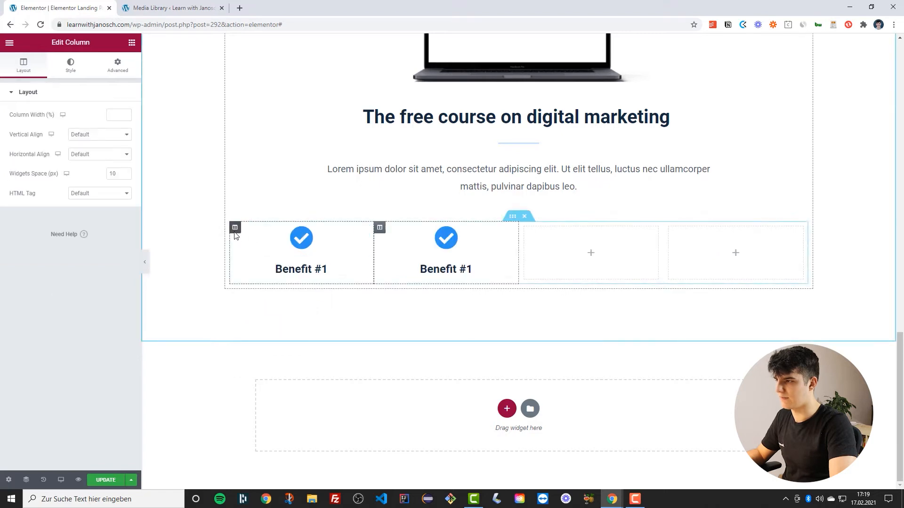
right_click(235, 228)
click(285, 250)
Delete the two empty columns from the benefits row
right_click(586, 229)
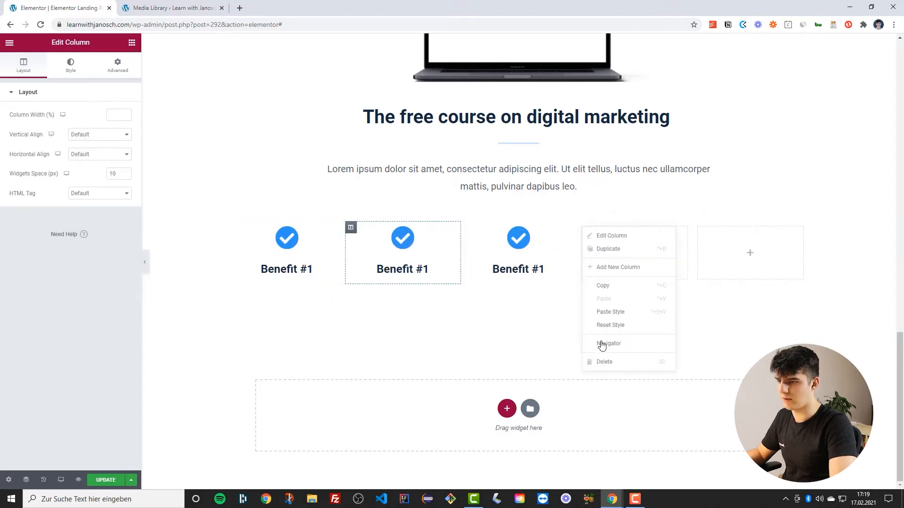
click(607, 362)
right_click(669, 228)
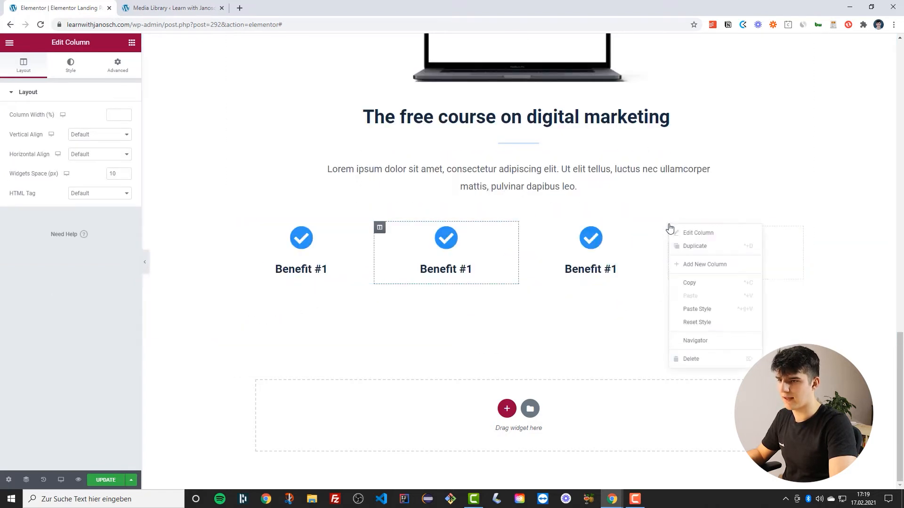
click(693, 359)
Rename the second and third column headings to 'Benefit #2' and 'Benefit #3'
click(545, 267)
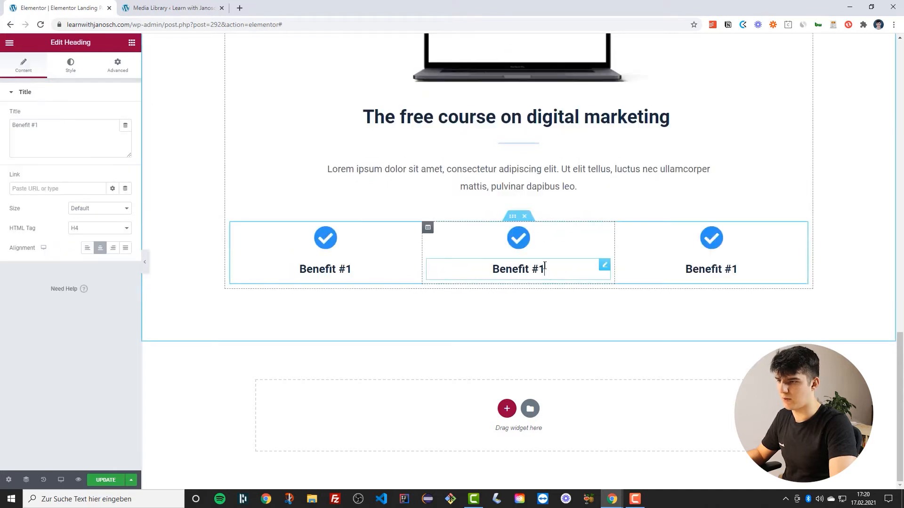
key(BackSpace)
text(2)
click(739, 266)
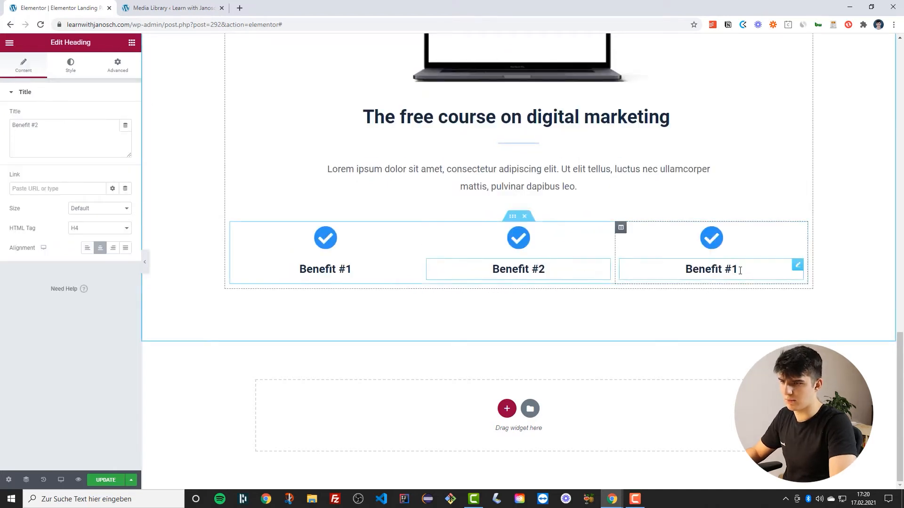
key(BackSpace)
text(3)
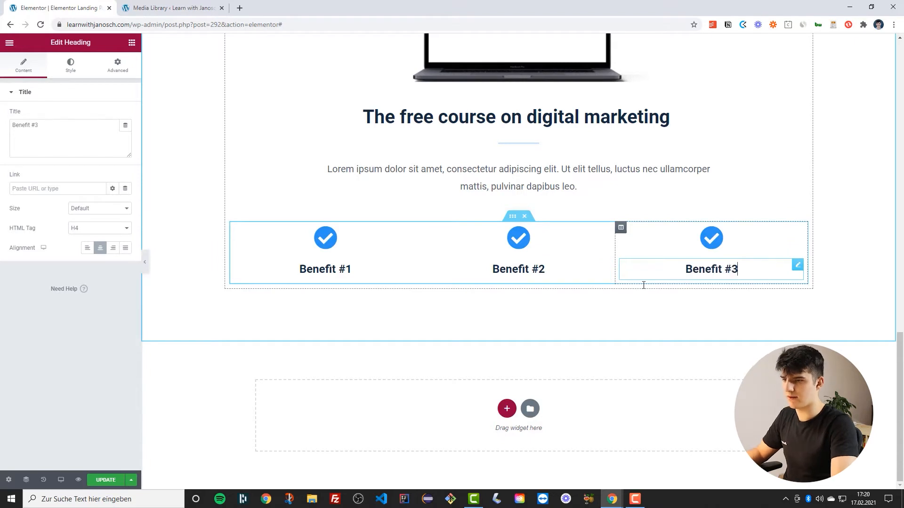
Duplicate the benefits row and set the copy's top padding to 5 px
right_click(511, 223)
click(535, 245)
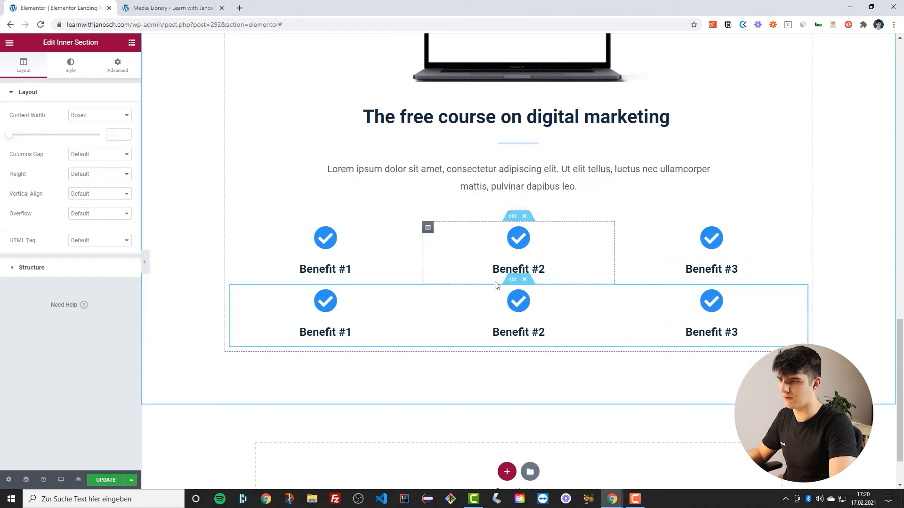
click(125, 69)
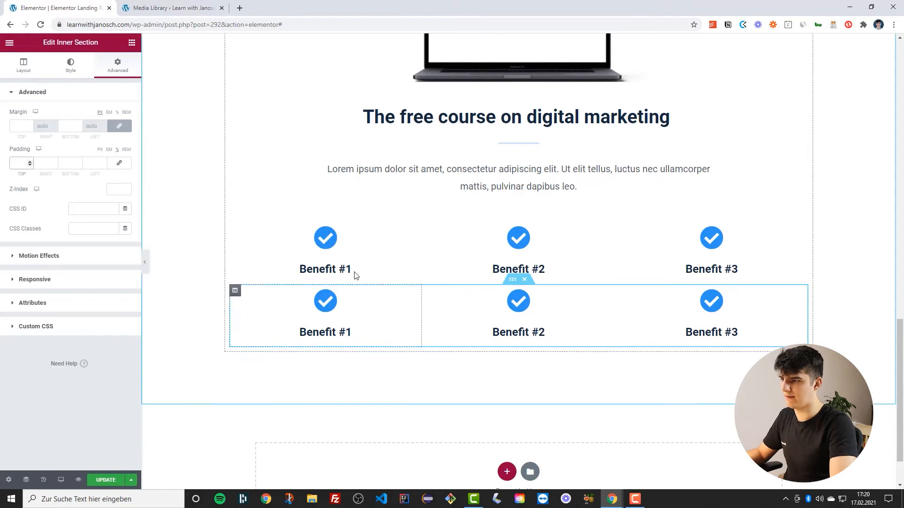
click(23, 163)
text(5)
scroll(216, 297, down, 2)
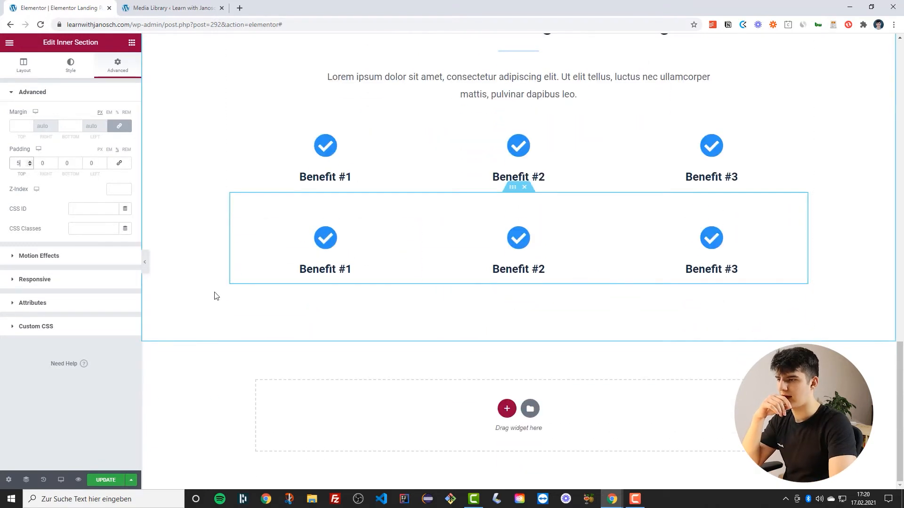
Rename the second row's headings to 'Benefit #4', 'Benefit #5' and 'Benefit #6', then update the page
click(346, 267)
text(4)
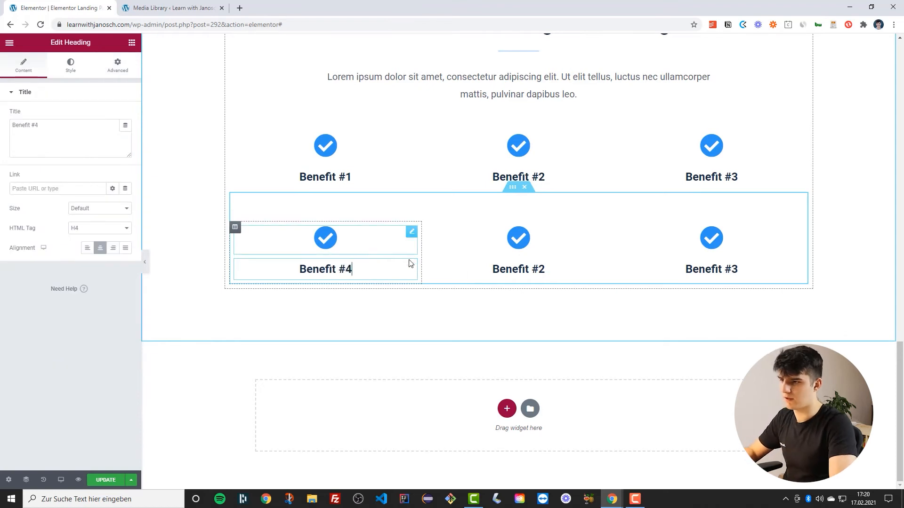
click(546, 268)
key(BackSpace)
text(5)
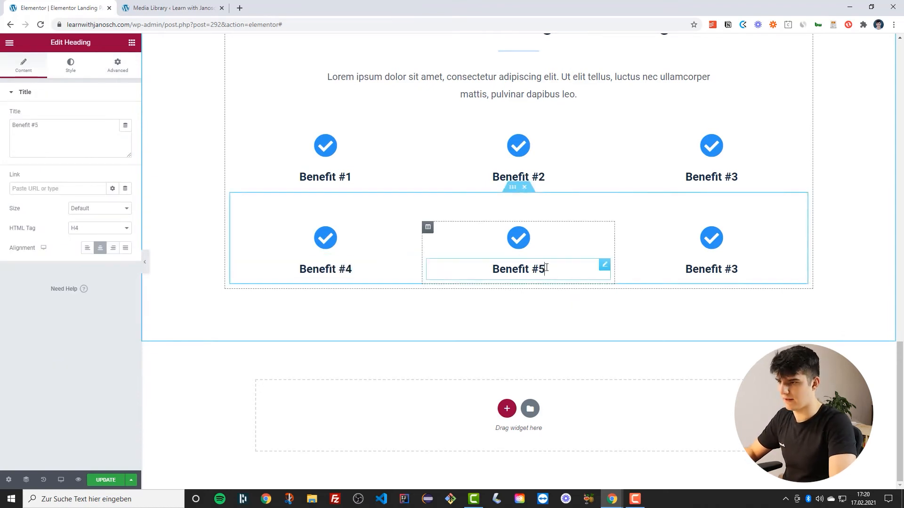
click(745, 270)
key(BackSpace)
text(6)
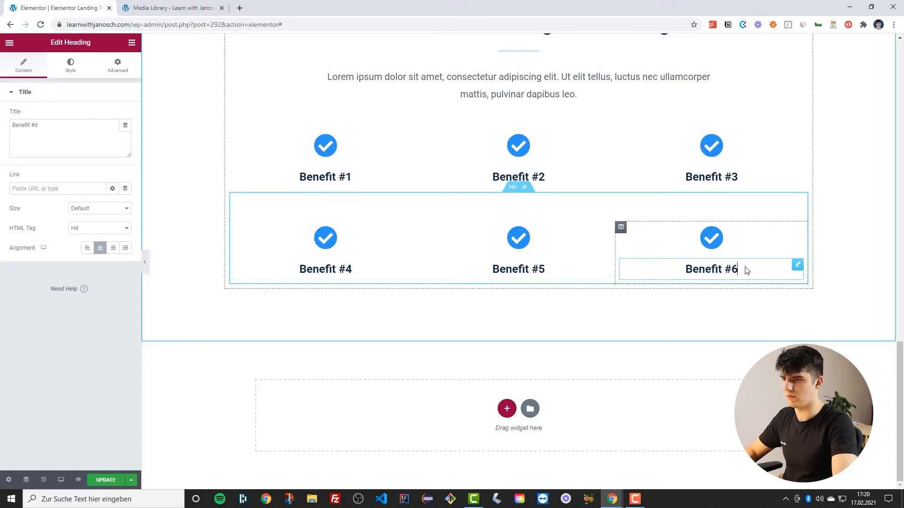
click(105, 480)
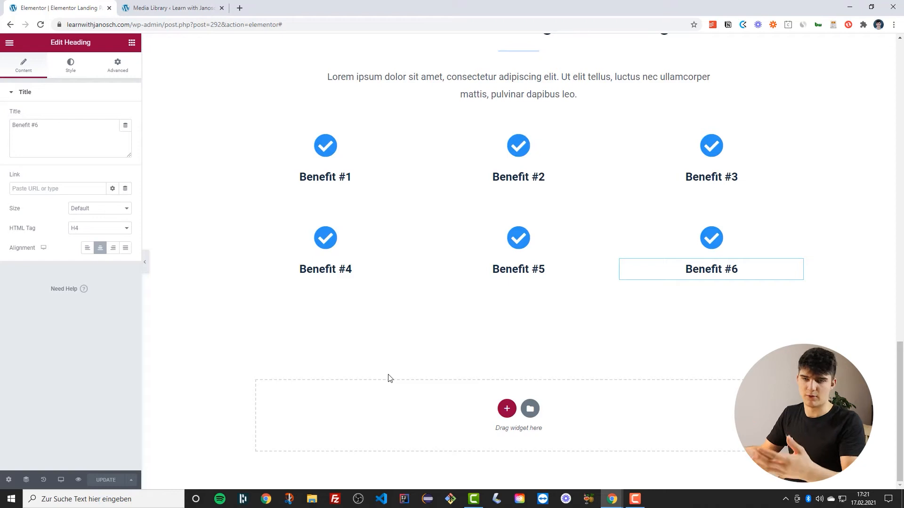
Add a new two-column section below the benefits rows
click(507, 408)
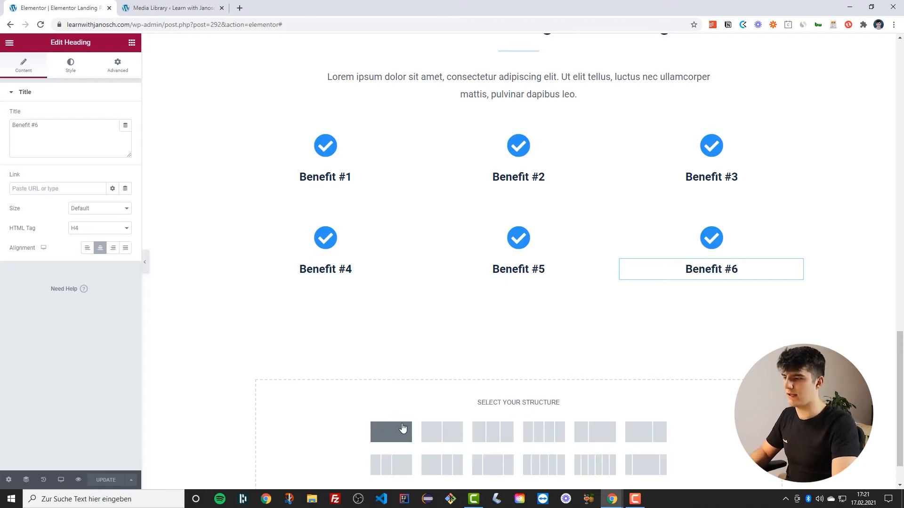
click(402, 429)
scroll(327, 372, up, 1)
scroll(327, 372, down, 1)
right_click(229, 325)
click(283, 348)
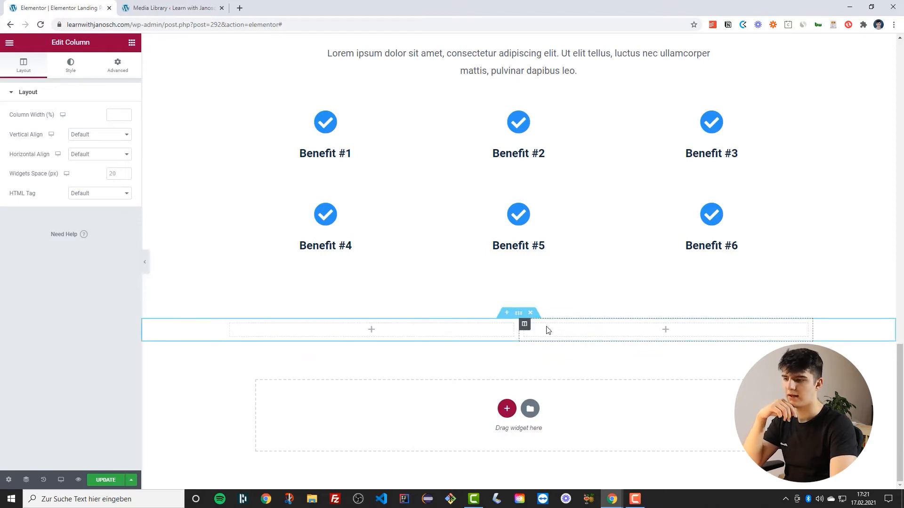
click(397, 367)
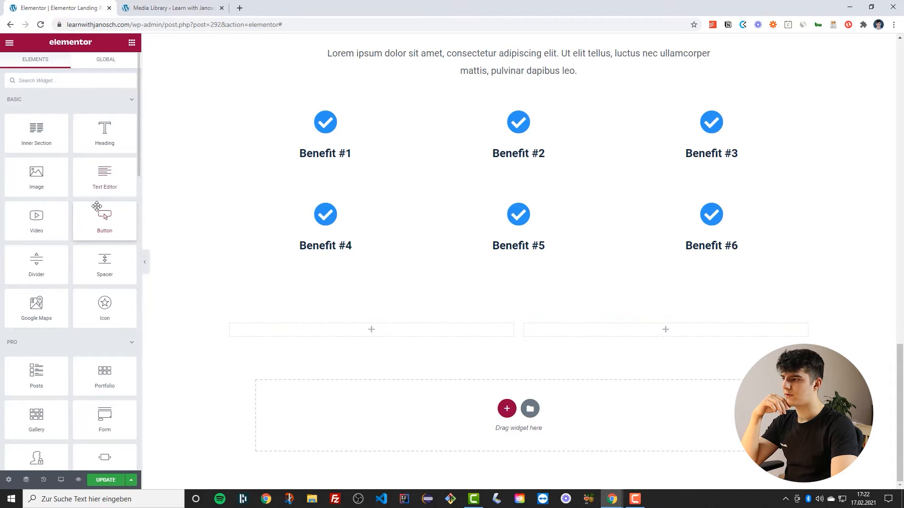
Place an Image, two Heading widgets and a Text Editor widget into the new section's left column
drag(33, 173, 293, 321)
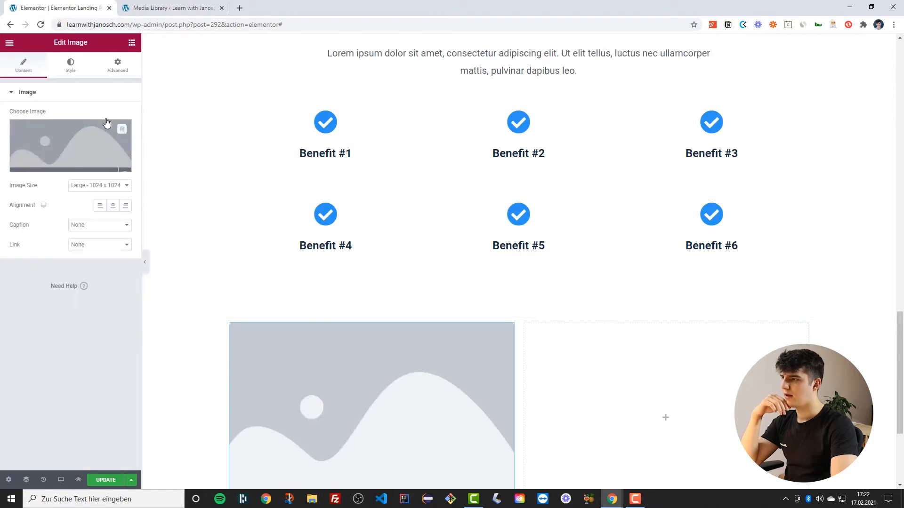
scroll(310, 252, down, 4)
click(132, 43)
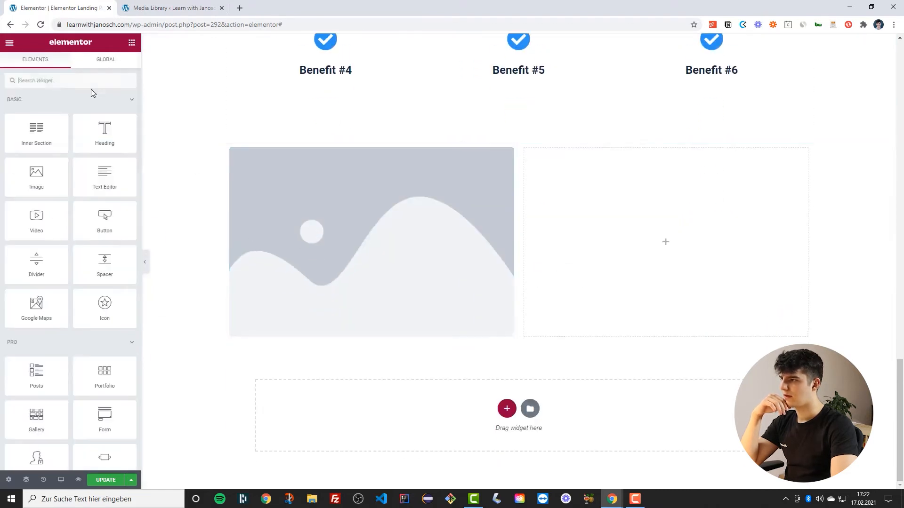
drag(105, 132, 311, 340)
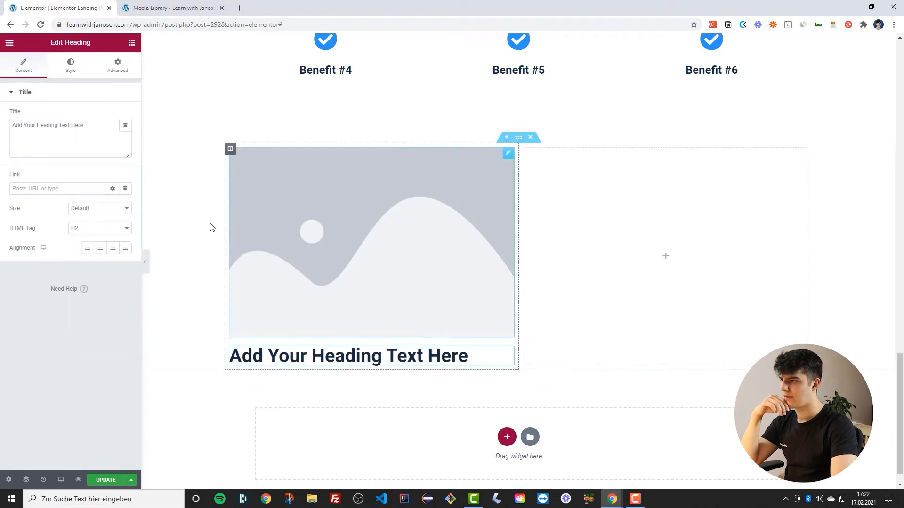
click(132, 42)
drag(105, 133, 276, 345)
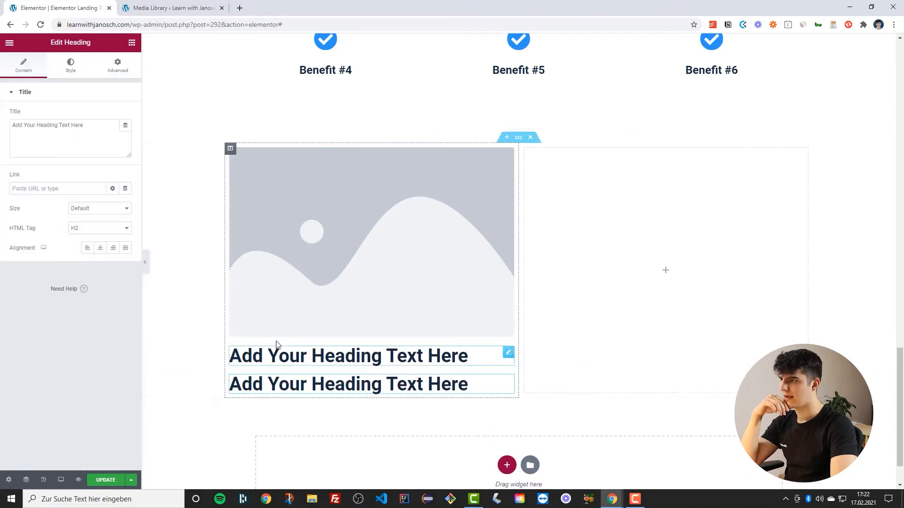
click(132, 42)
drag(100, 193, 282, 394)
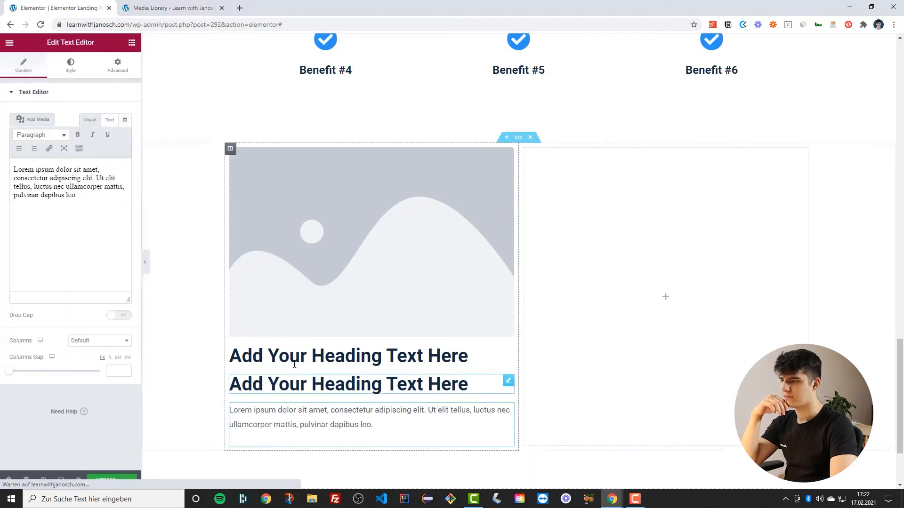
Set the image widget to the pink laptop-and-phone mockup from the media library
scroll(294, 364, down, 2)
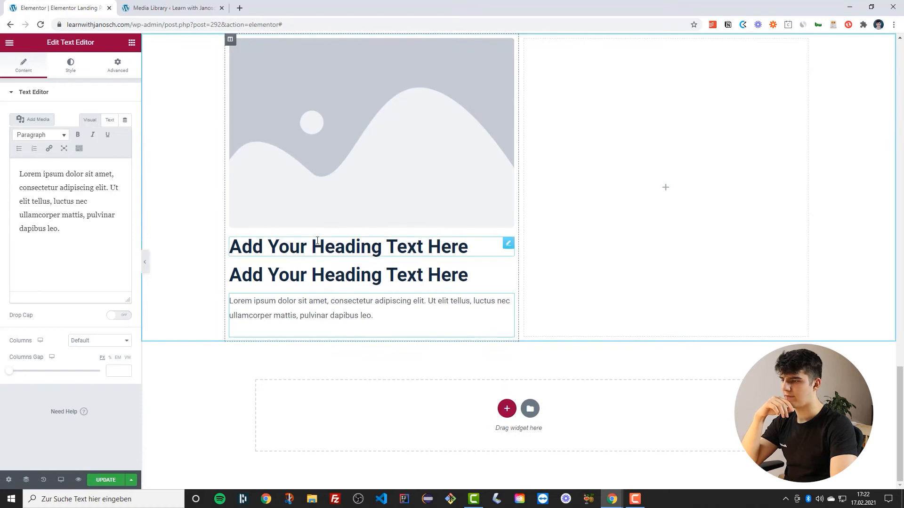
click(339, 134)
click(63, 135)
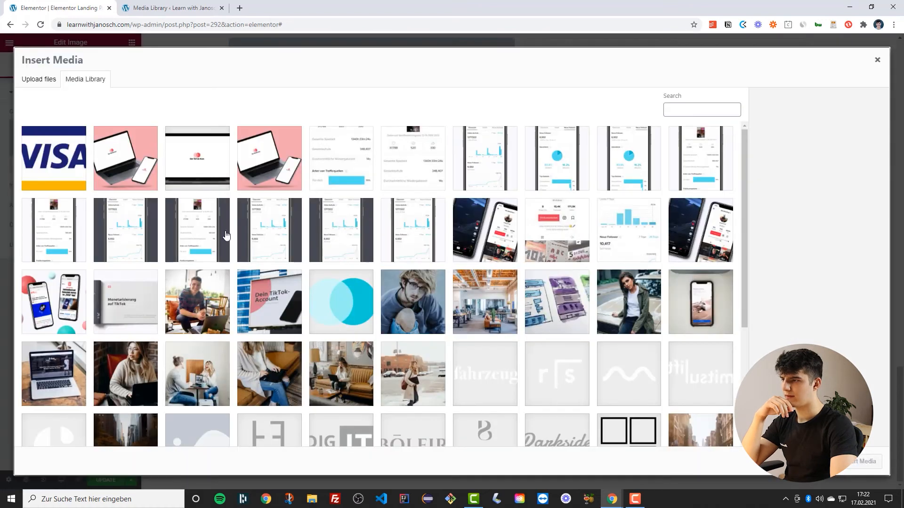
scroll(250, 263, down, 1)
scroll(174, 291, up, 1)
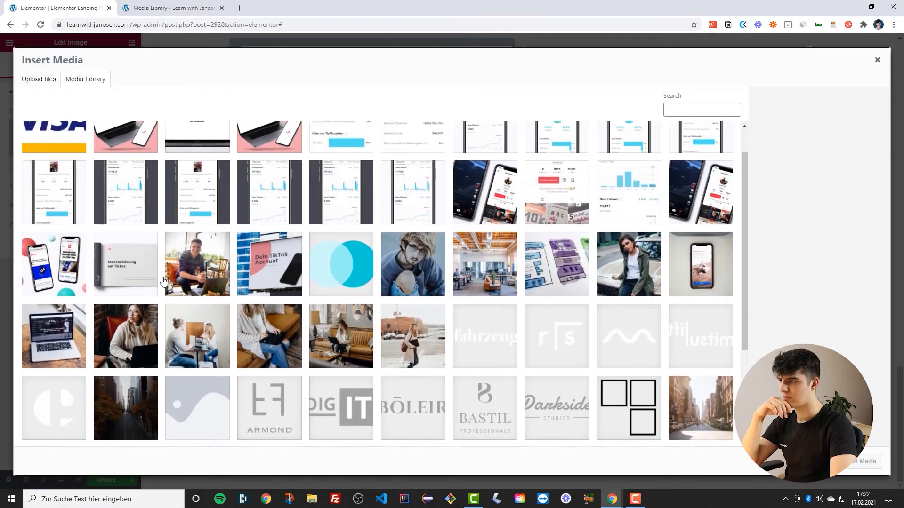
click(112, 160)
click(870, 461)
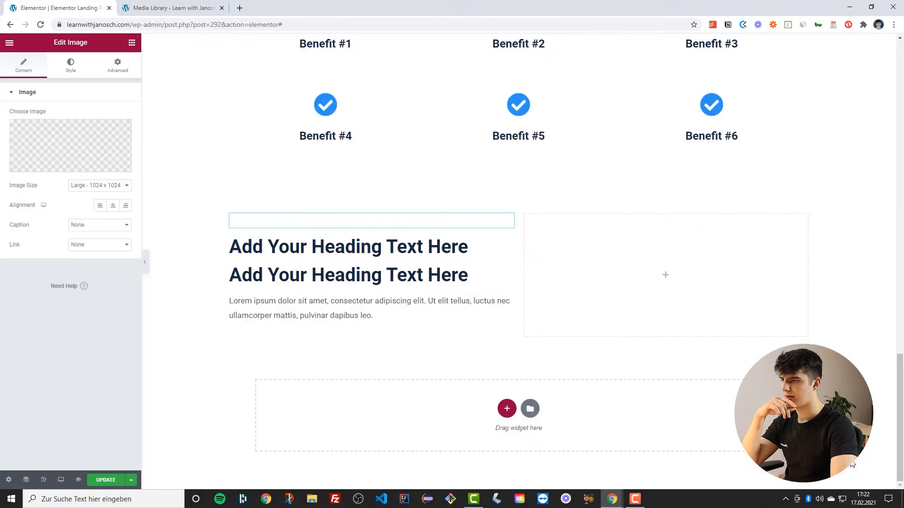
scroll(212, 156, down, 3)
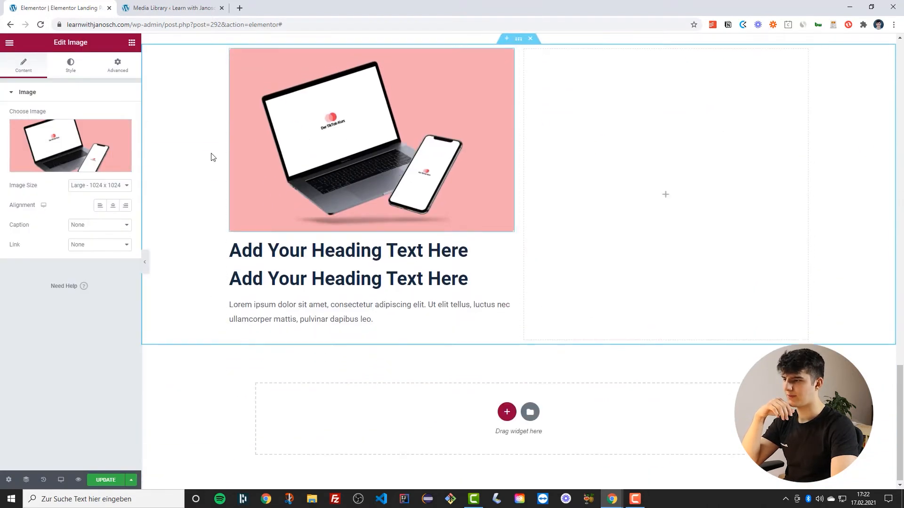
scroll(228, 144, up, 2)
Set the left column's padding to 4 px and its margin to 1 px on all sides
click(230, 140)
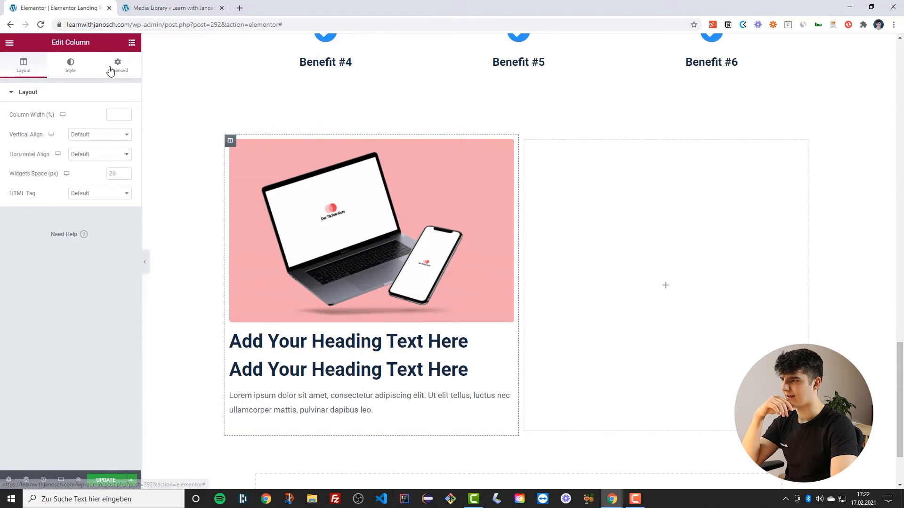
click(116, 66)
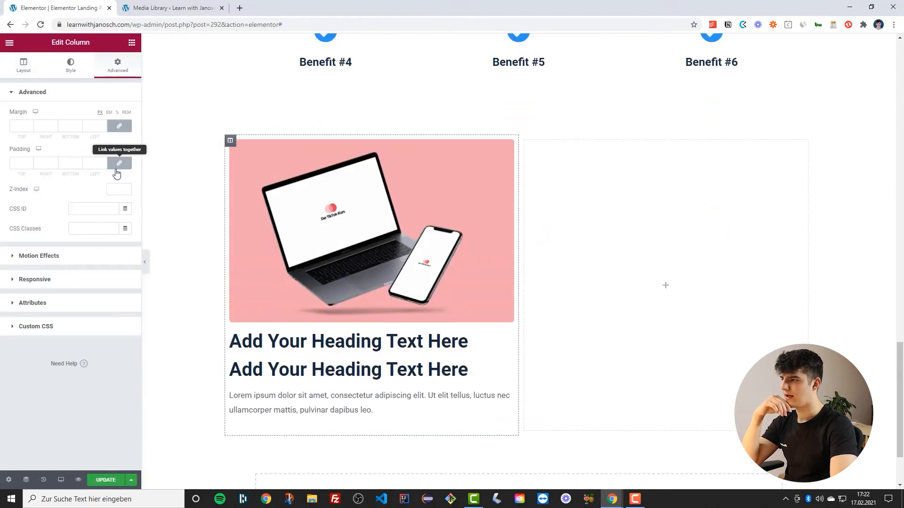
click(103, 161)
click(103, 162)
click(103, 162)
click(103, 162)
click(103, 162)
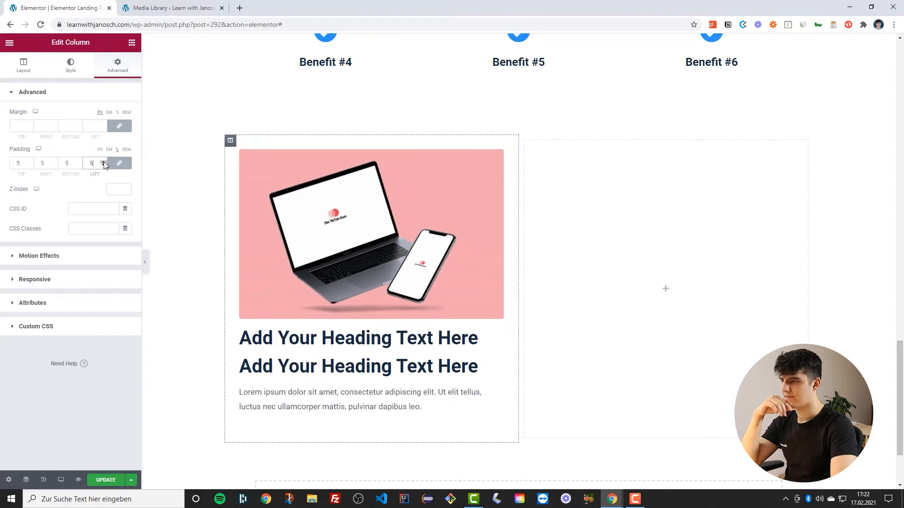
click(117, 113)
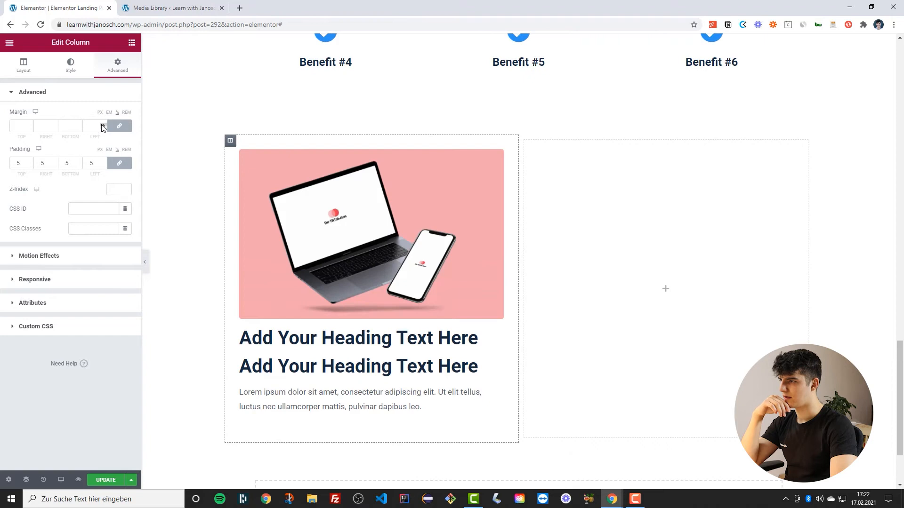
click(102, 125)
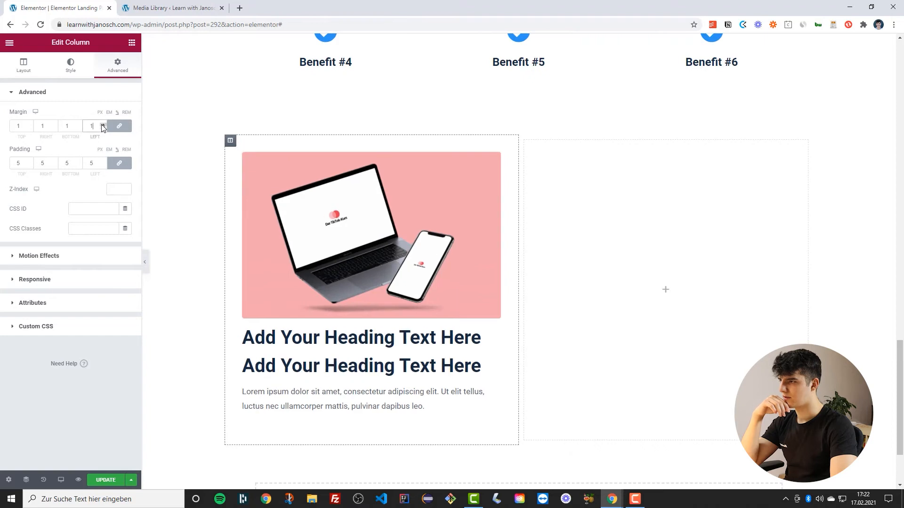
click(103, 165)
scroll(380, 242, down, 2)
scroll(342, 266, up, 4)
scroll(343, 266, down, 4)
scroll(309, 218, up, 2)
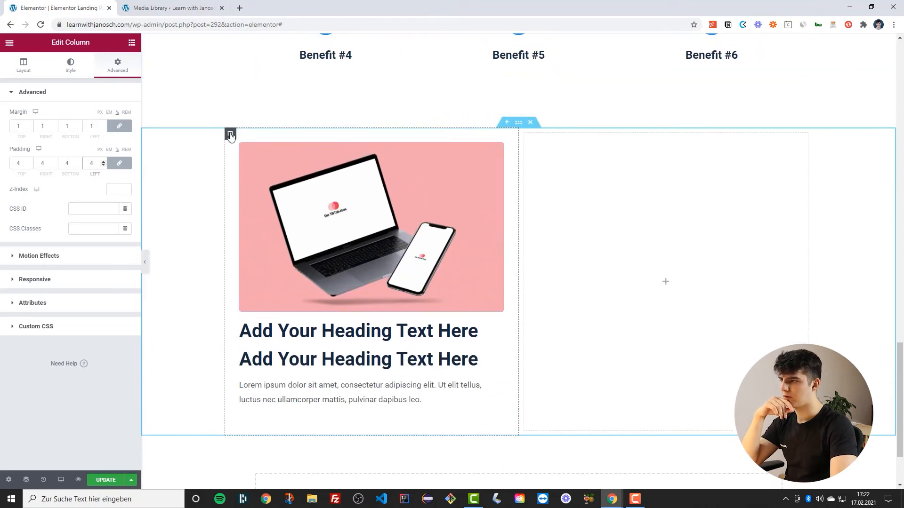
Give the left column a classic background using the Primary (low sat) global colour
click(70, 65)
click(99, 135)
click(113, 155)
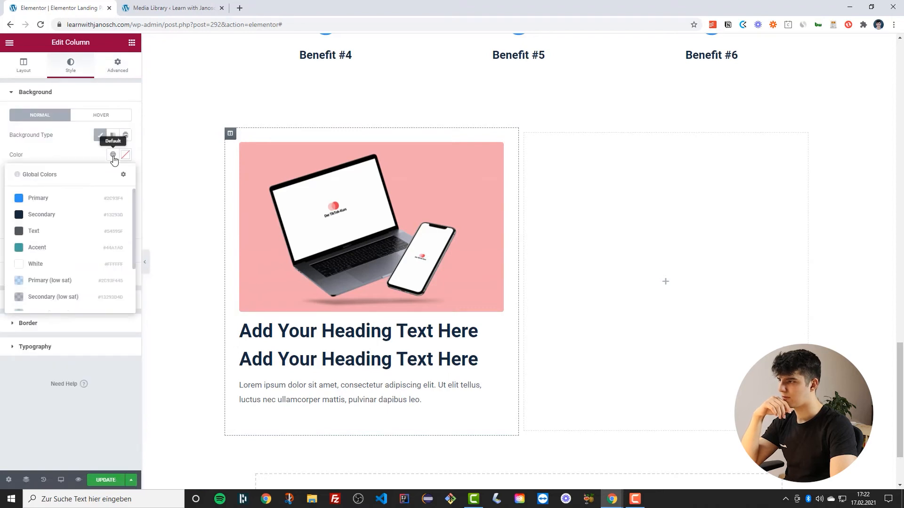
scroll(45, 258, down, 2)
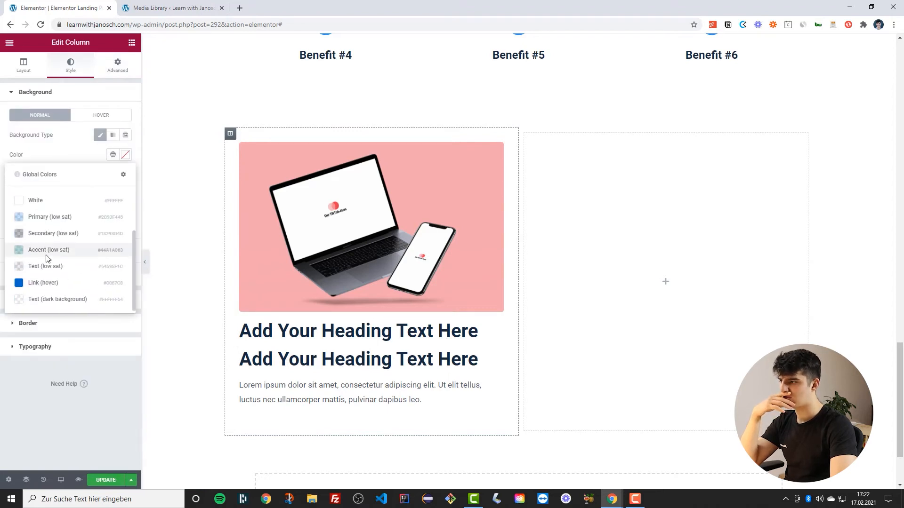
click(44, 218)
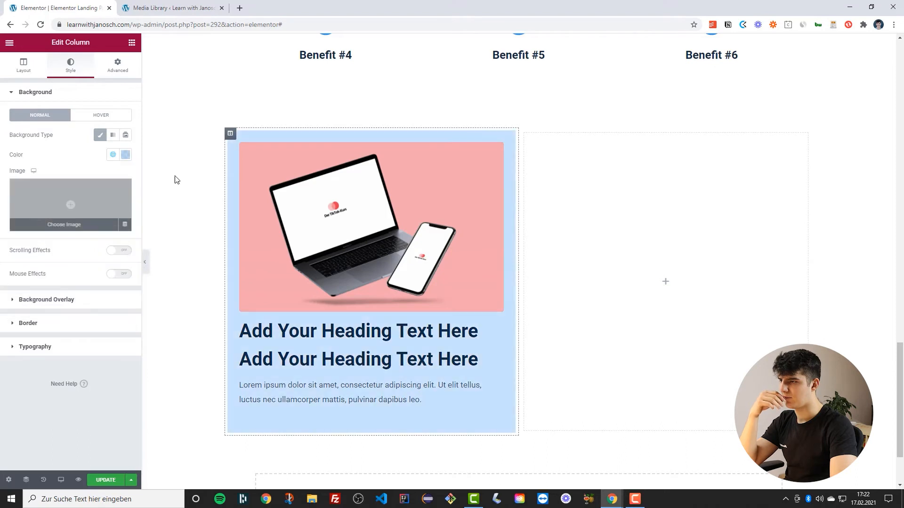
Preview the new section with the editor panel hidden, then bring the panel back
scroll(152, 392, down, 1)
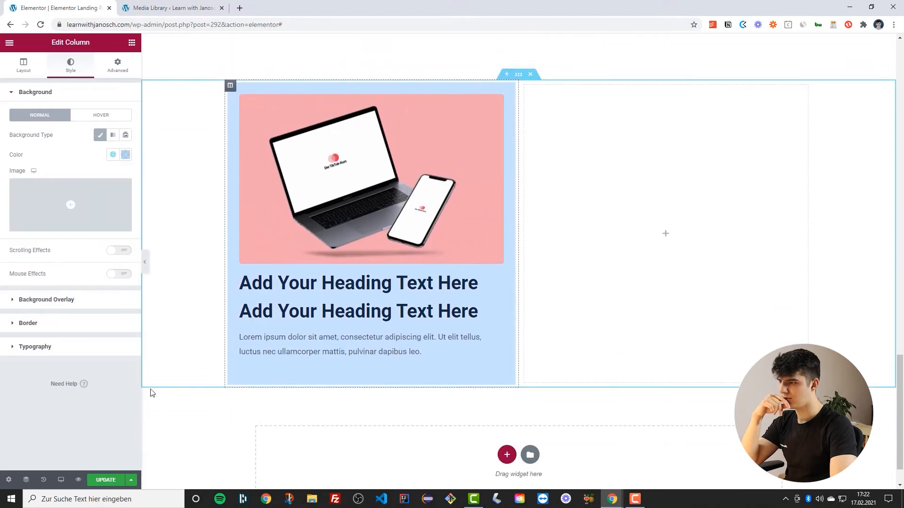
scroll(190, 231, up, 2)
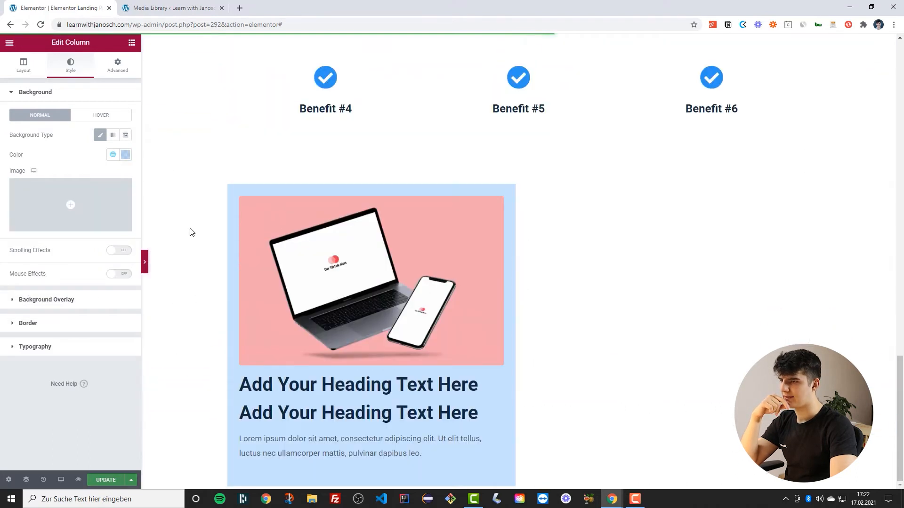
key(ctrl+p)
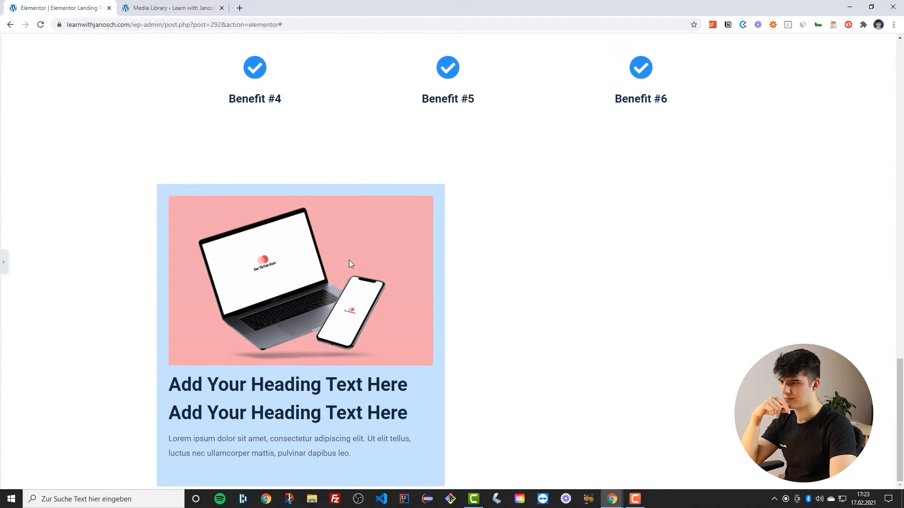
click(3, 260)
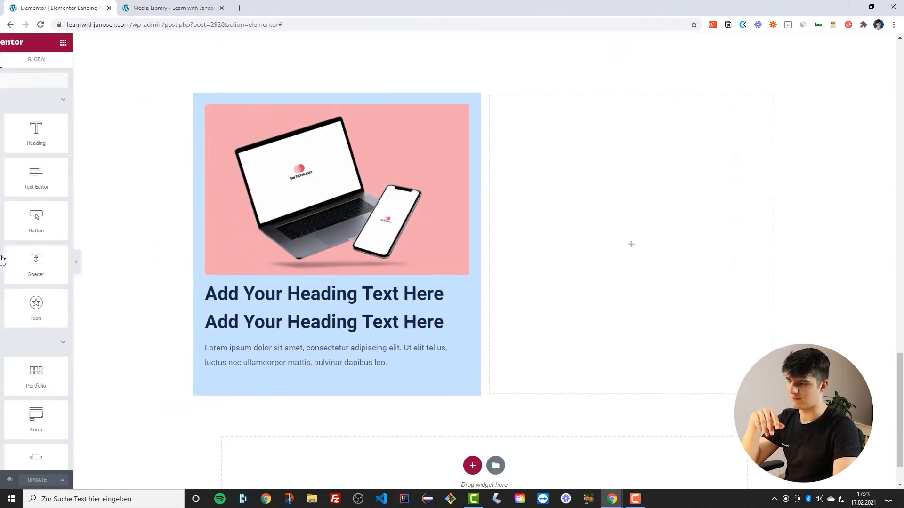
scroll(323, 256, down, 1)
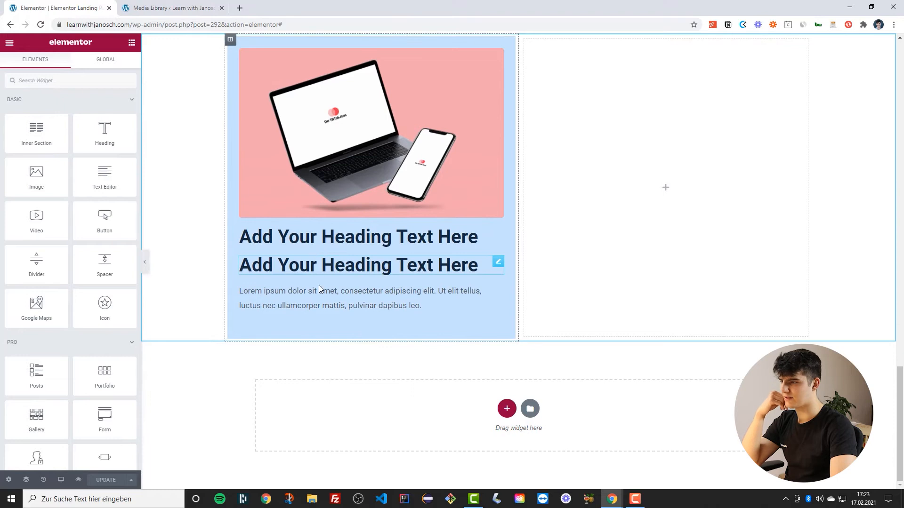
Change the second heading's title to "The full course on marketing"
click(313, 227)
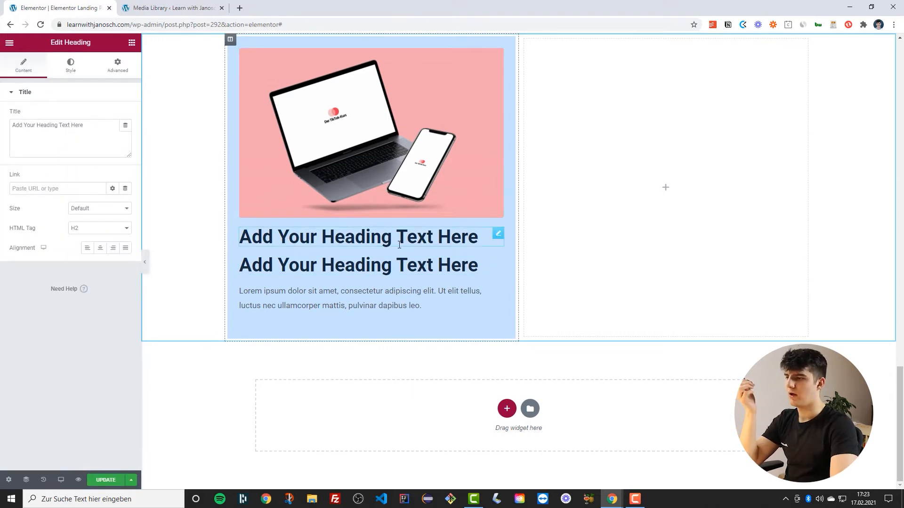
click(396, 266)
click(40, 122)
key(ctrl+a)
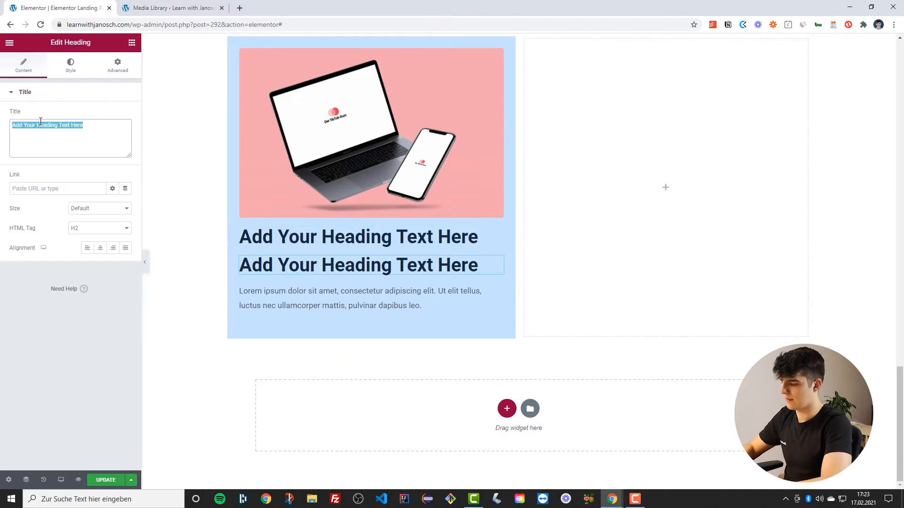
text(The full)
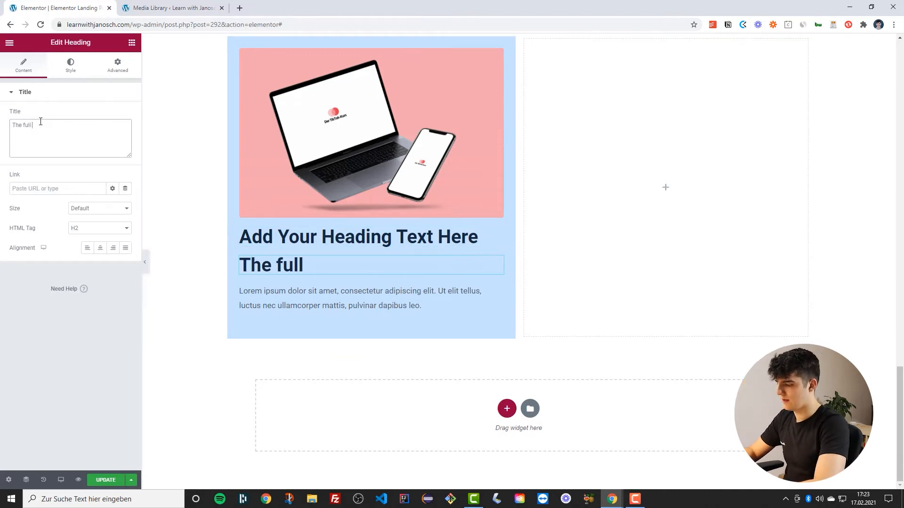
text( course )
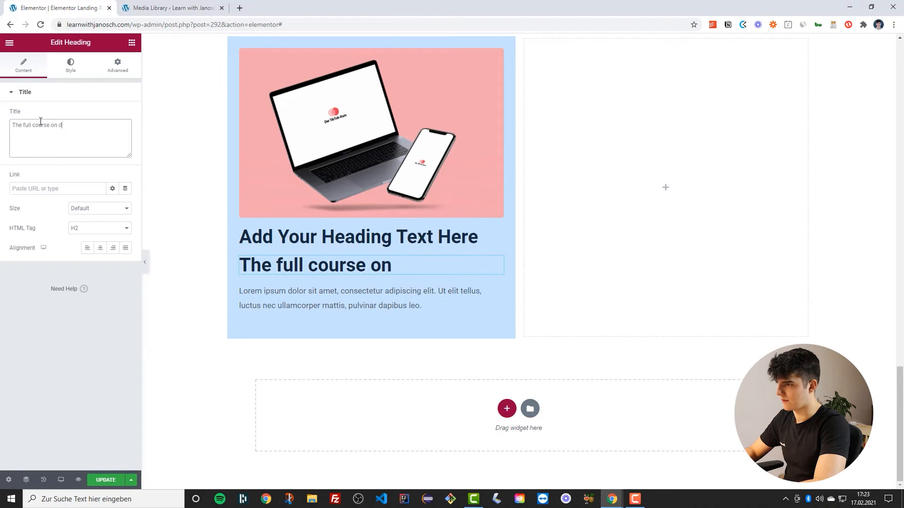
text(on marekt)
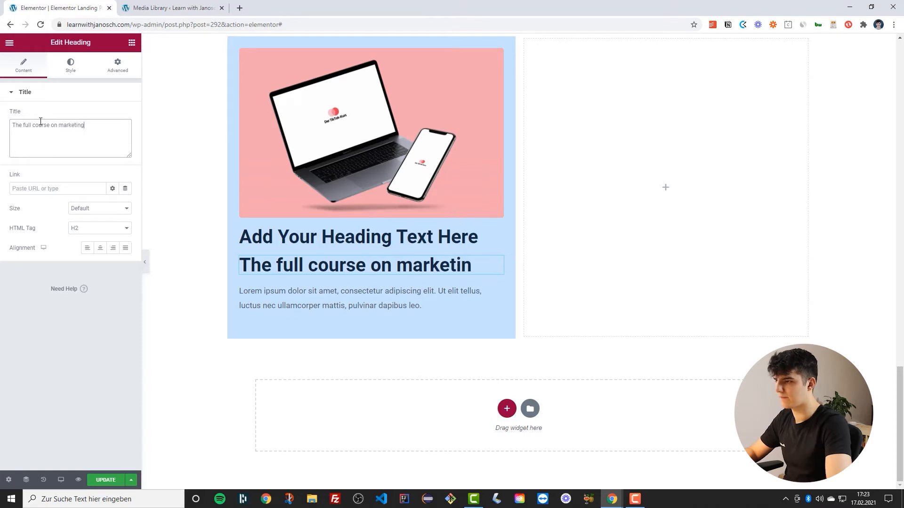
Change the first heading's title to "15 high-quality videos"
click(312, 236)
triple_click(43, 126)
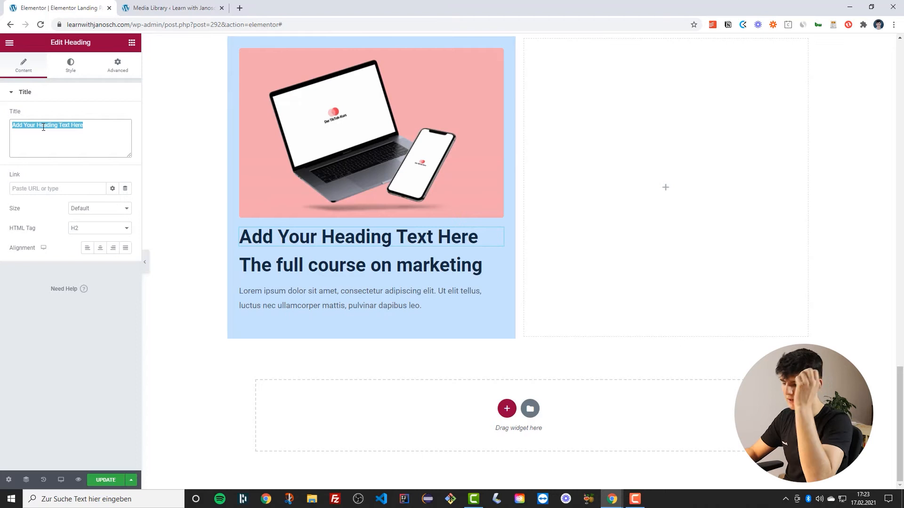
text(1)
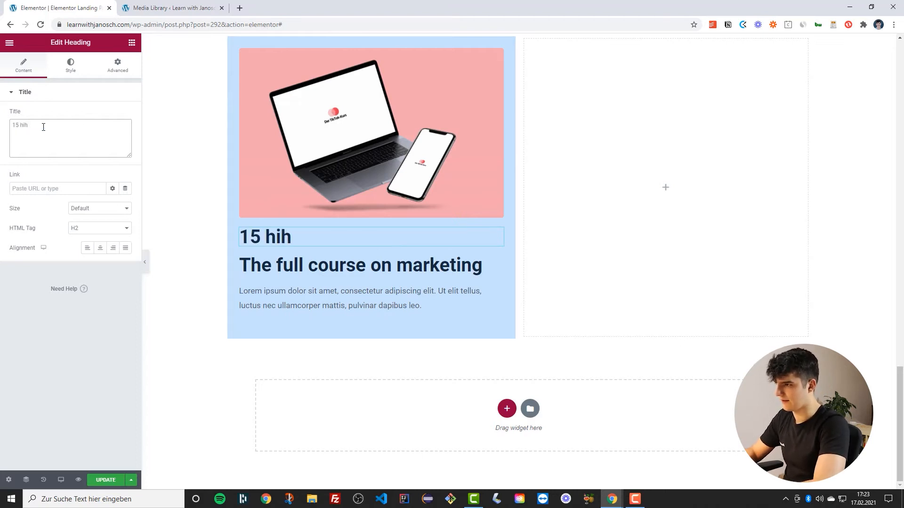
text(5 high-qualit)
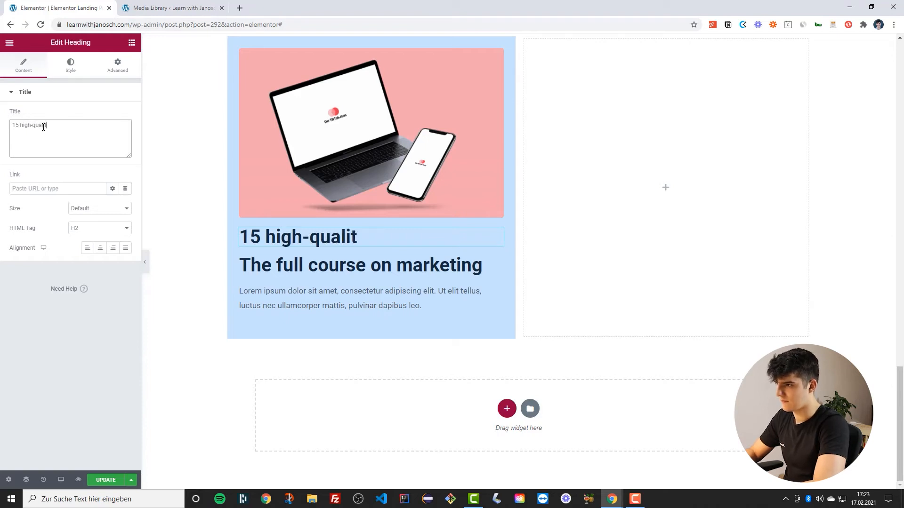
text(y videos)
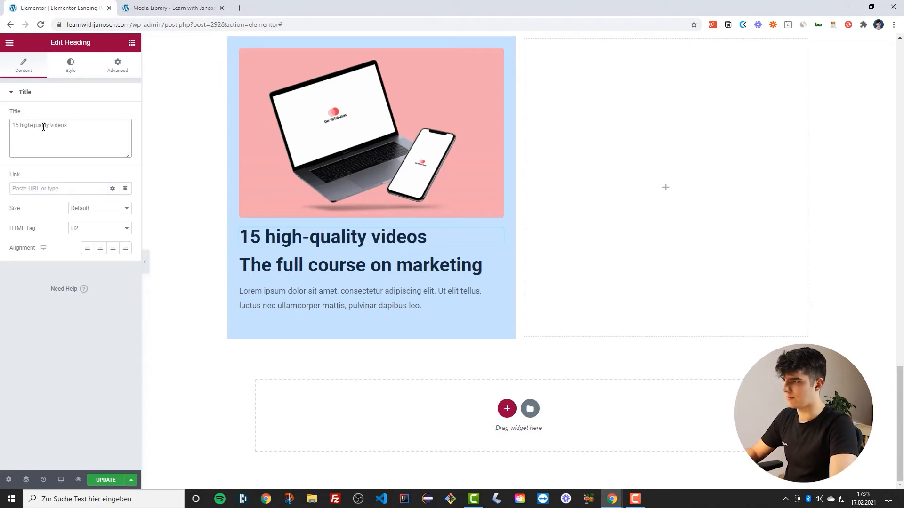
Style the "15 high-quality videos" heading with the Primary global colour and a smaller global font style
click(69, 71)
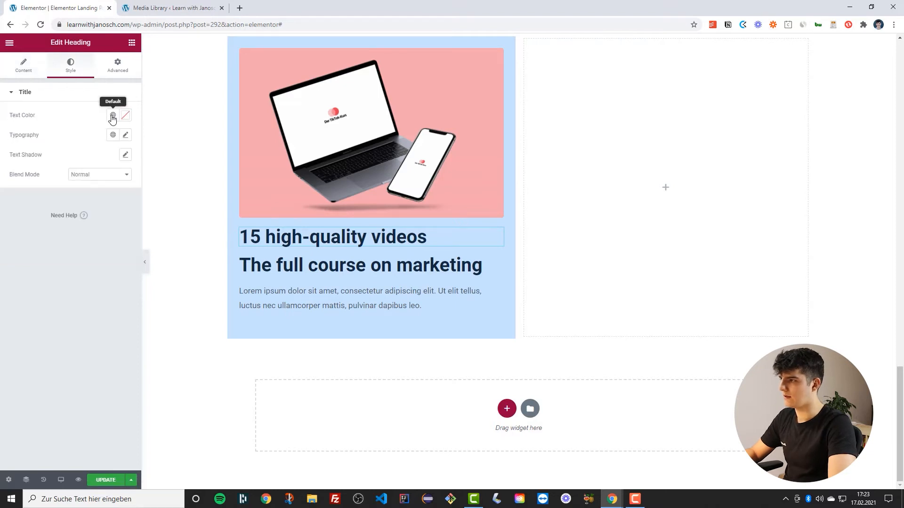
click(113, 116)
click(21, 158)
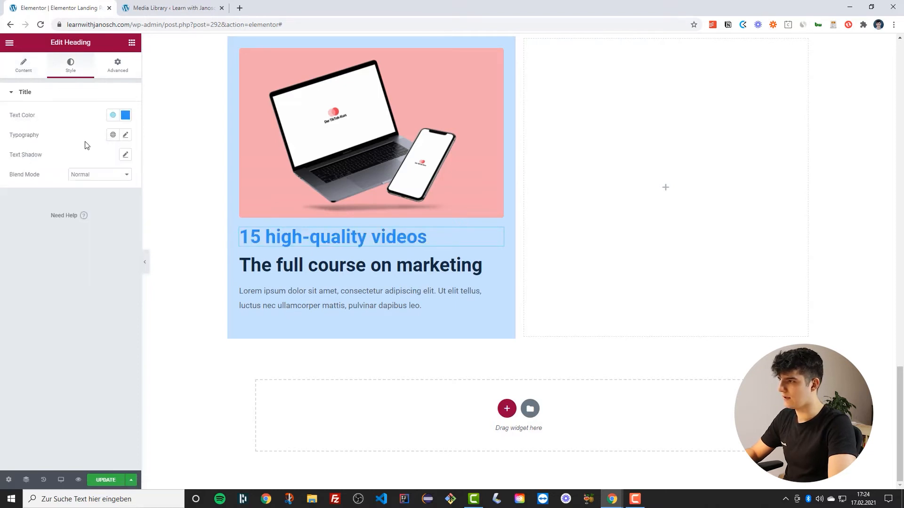
click(113, 135)
scroll(65, 222, down, 2)
scroll(63, 229, down, 1)
click(62, 222)
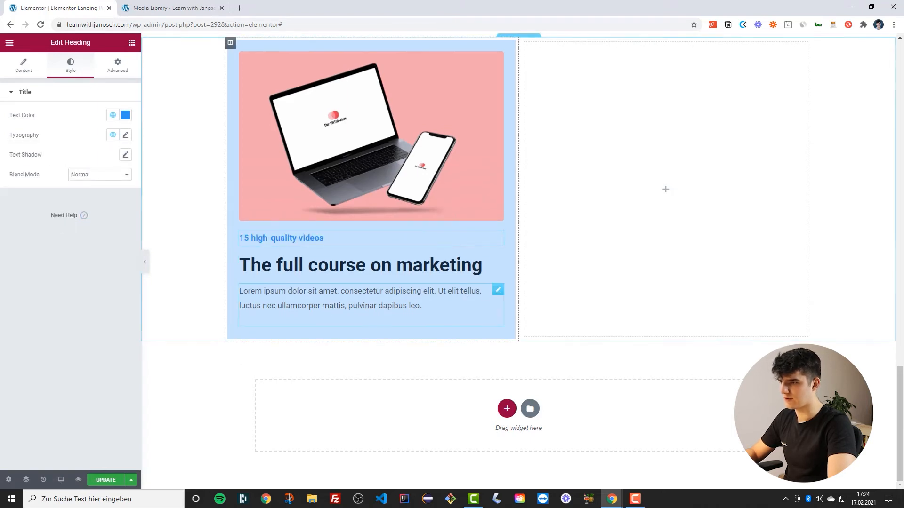
Set the paragraph text's typography to the Text (big) global font
click(499, 296)
click(71, 64)
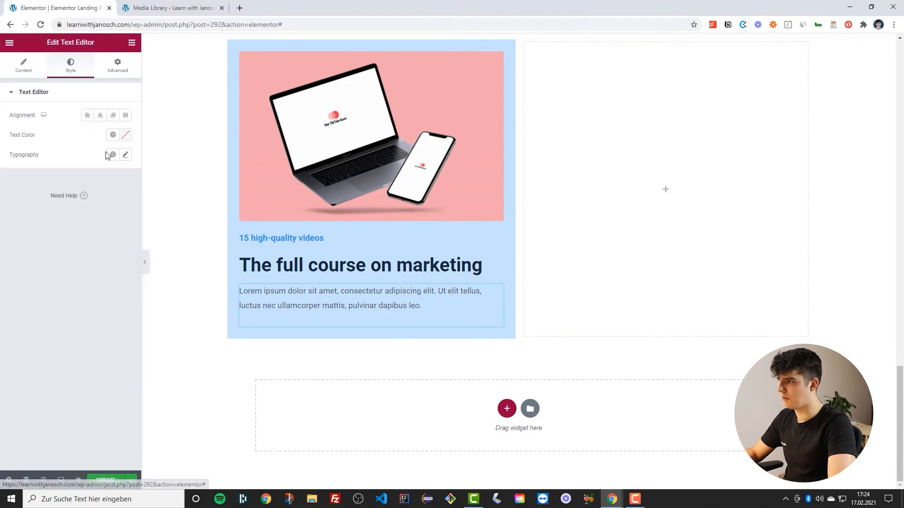
click(112, 155)
scroll(55, 264, down, 3)
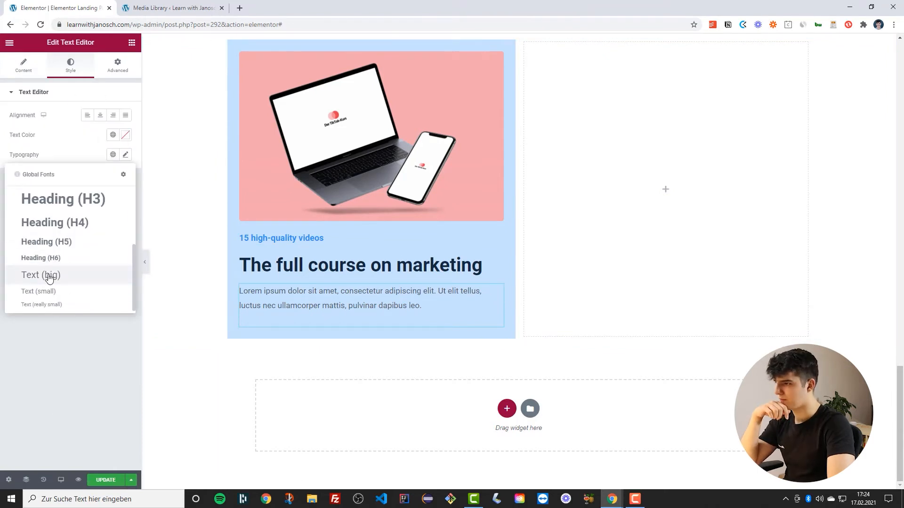
click(47, 277)
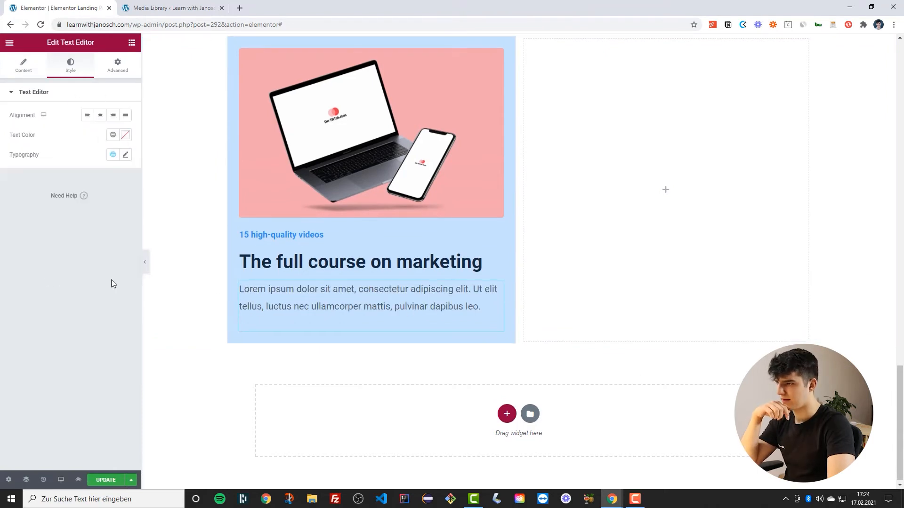
Update the page to save the changes and check the section without the panel
click(106, 481)
scroll(213, 311, up, 3)
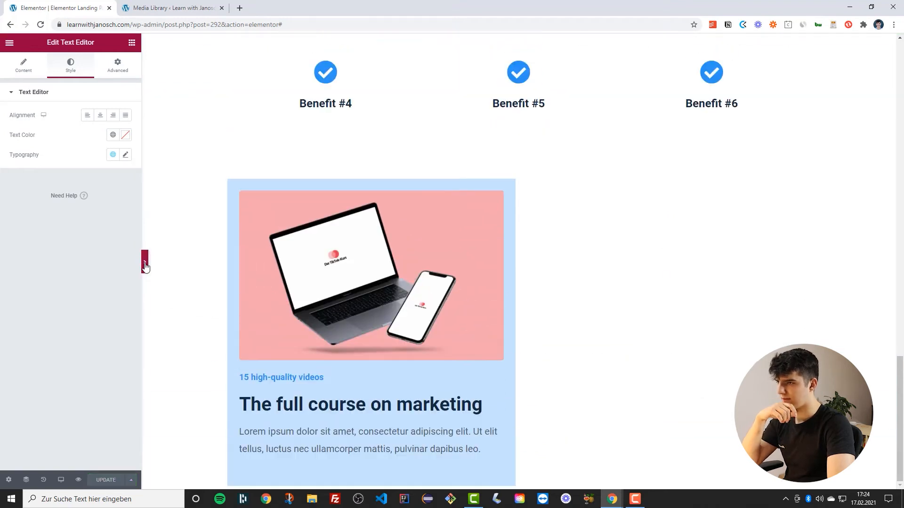
click(144, 262)
click(3, 267)
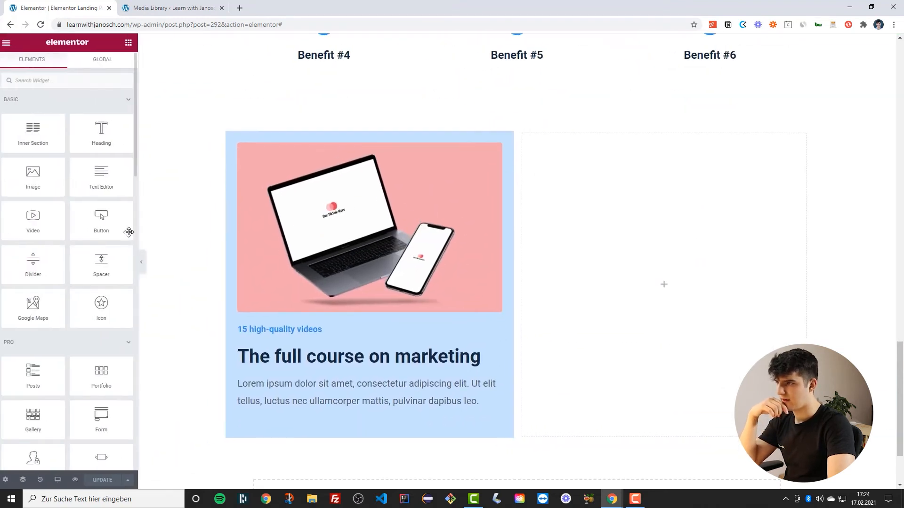
Set the left column's border radius to 4 on all corners and update the page
click(230, 134)
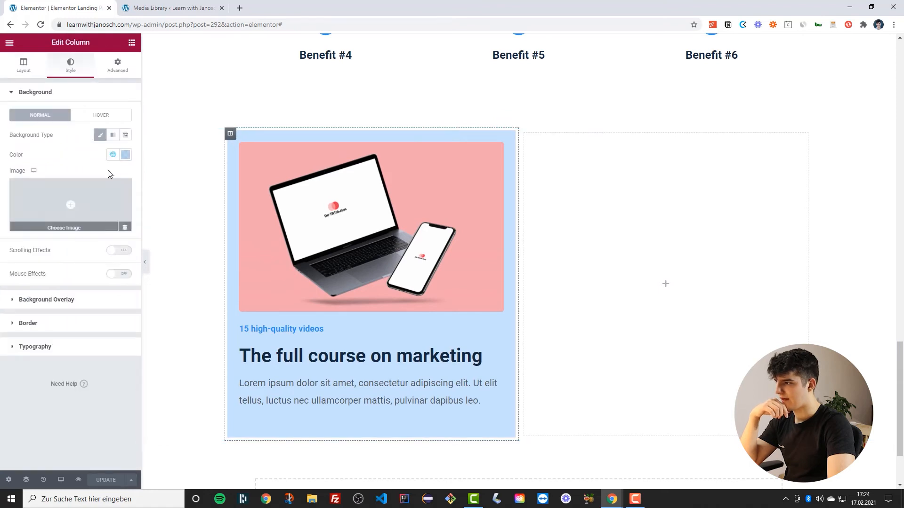
click(39, 324)
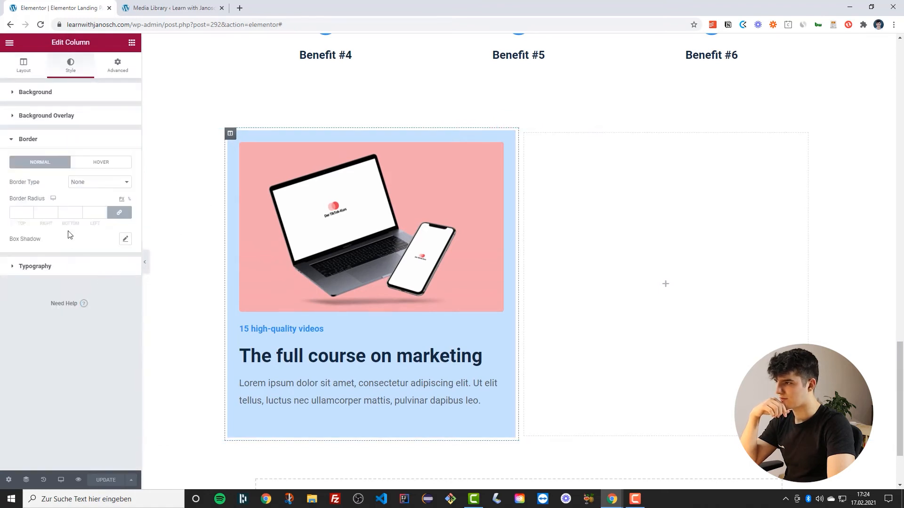
double_click(105, 211)
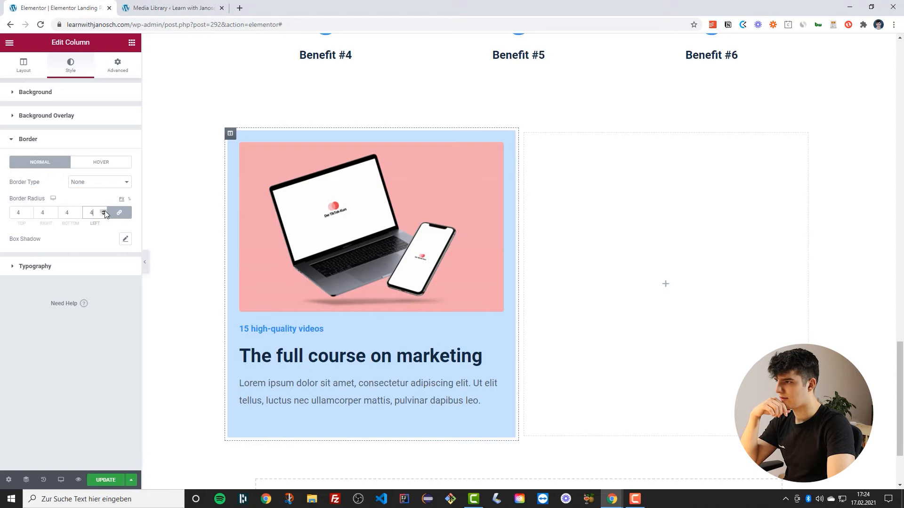
click(105, 482)
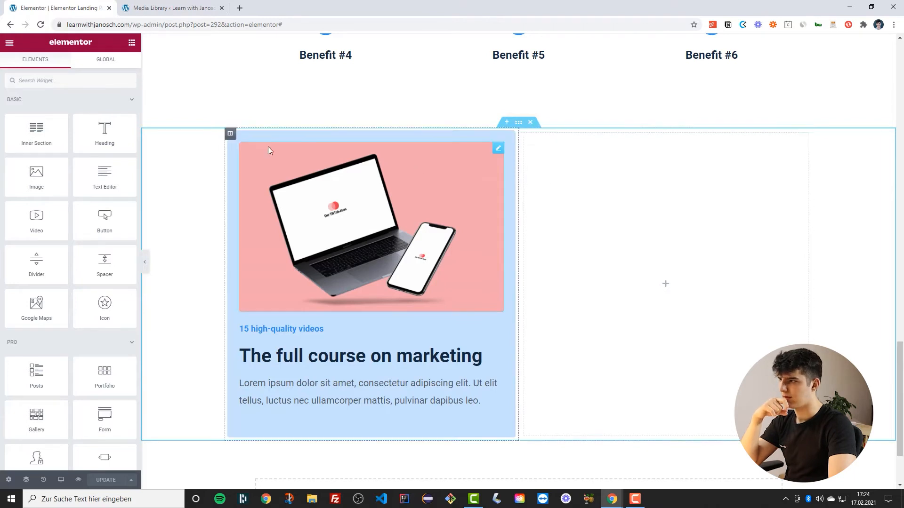
Insert an Inner Section into the right column and move duplicates of both headings into it
drag(36, 133, 574, 193)
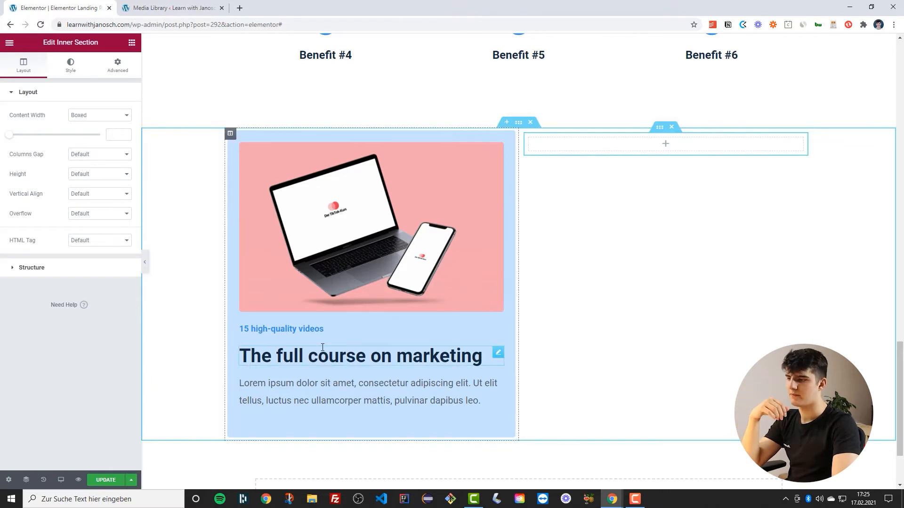
right_click(498, 331)
click(523, 348)
right_click(403, 365)
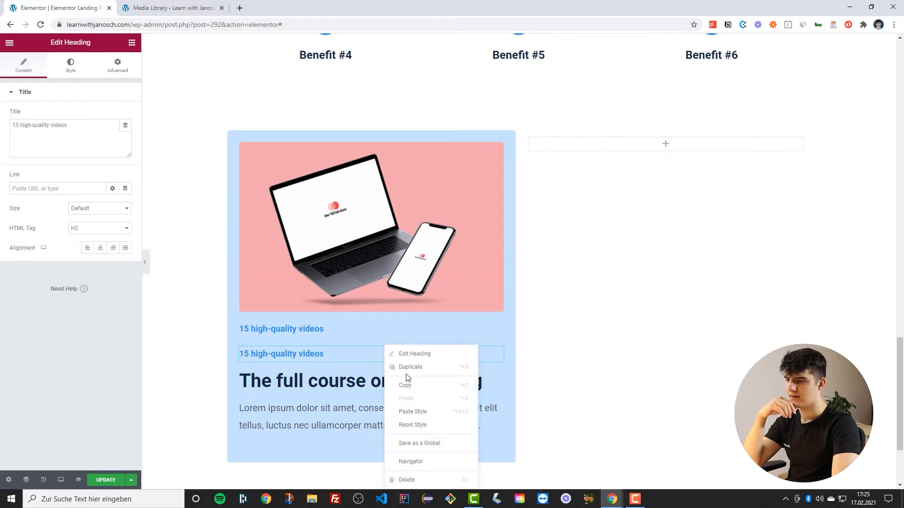
click(407, 373)
drag(488, 404, 628, 139)
drag(496, 325, 599, 141)
Duplicate the laptop mockup image and move the copy to the top of the right column
right_click(500, 152)
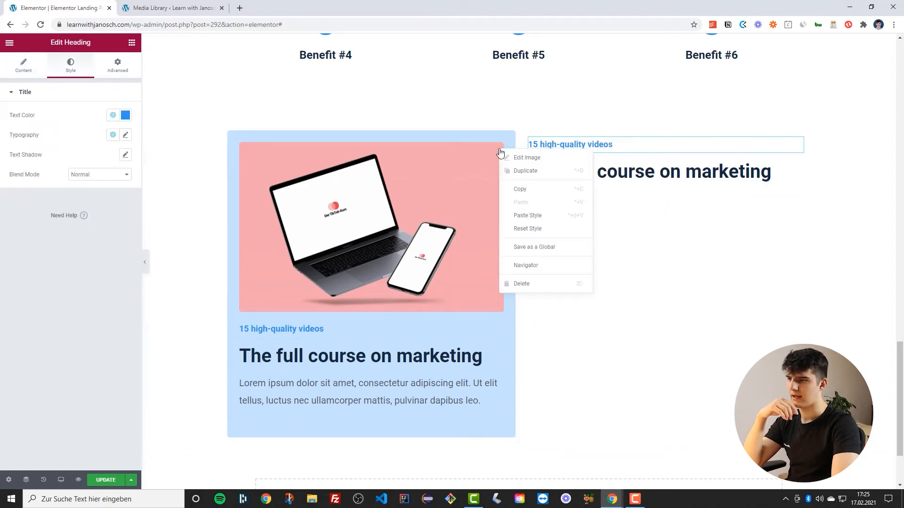
click(518, 173)
drag(504, 320, 584, 141)
scroll(557, 305, down, 2)
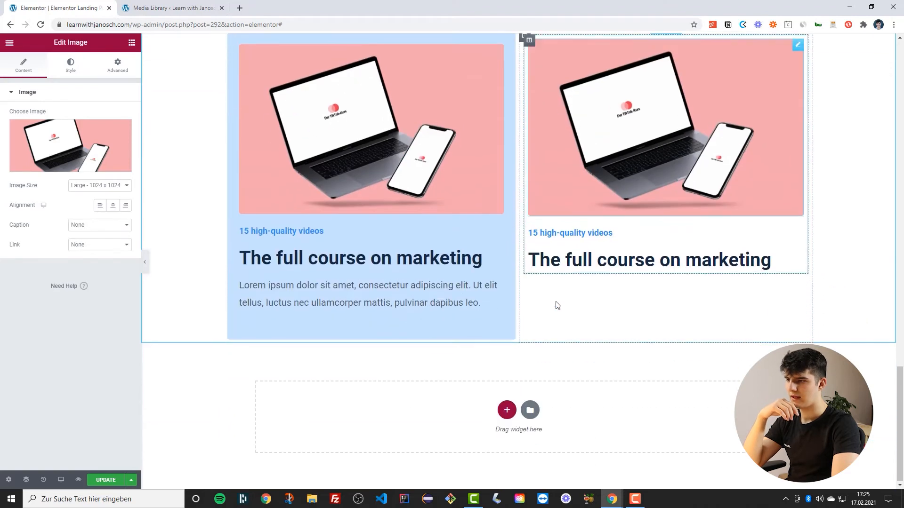
Duplicate the paragraph text and move the copy below the headings in the right column
right_click(503, 283)
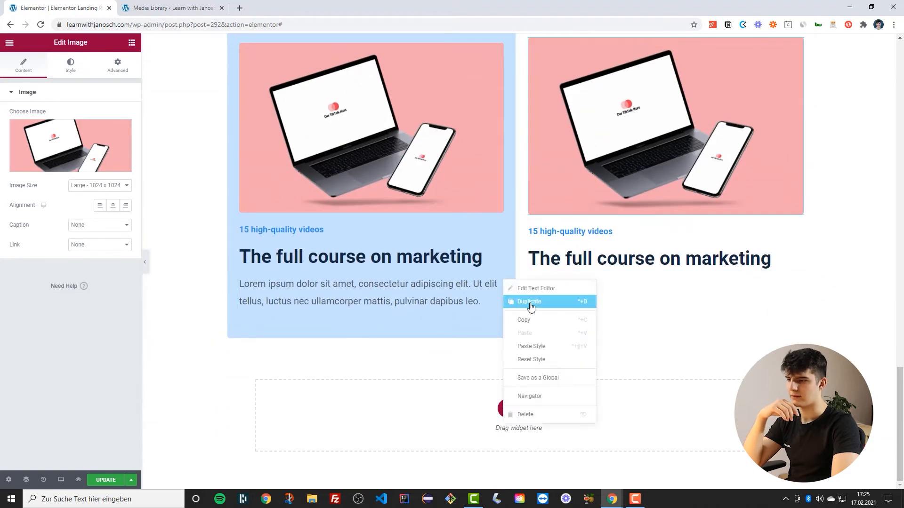
click(531, 306)
drag(515, 326, 580, 265)
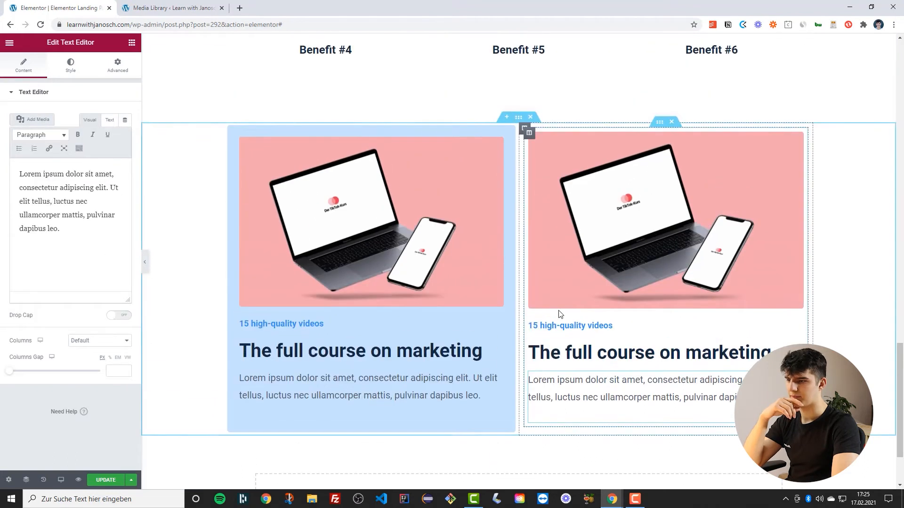
Resize the copied laptop image in the right column to width 50 and align it left
scroll(546, 193, up, 1)
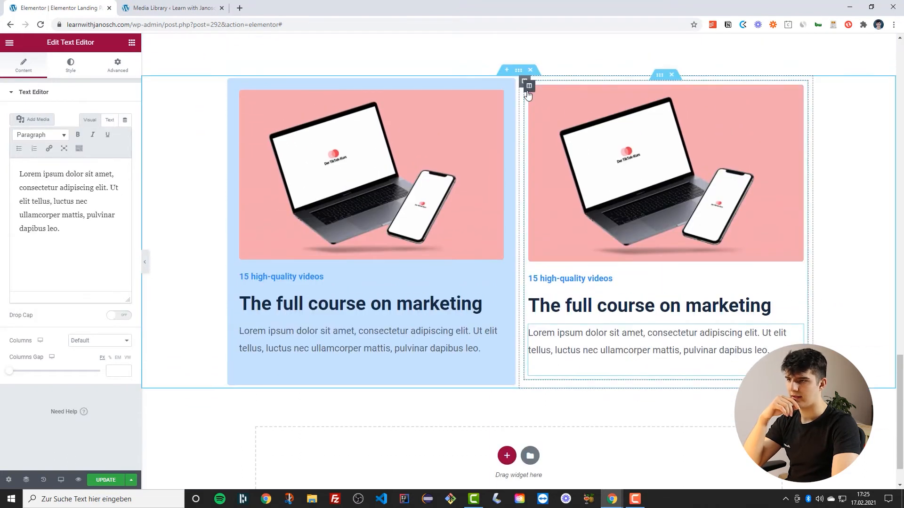
click(528, 89)
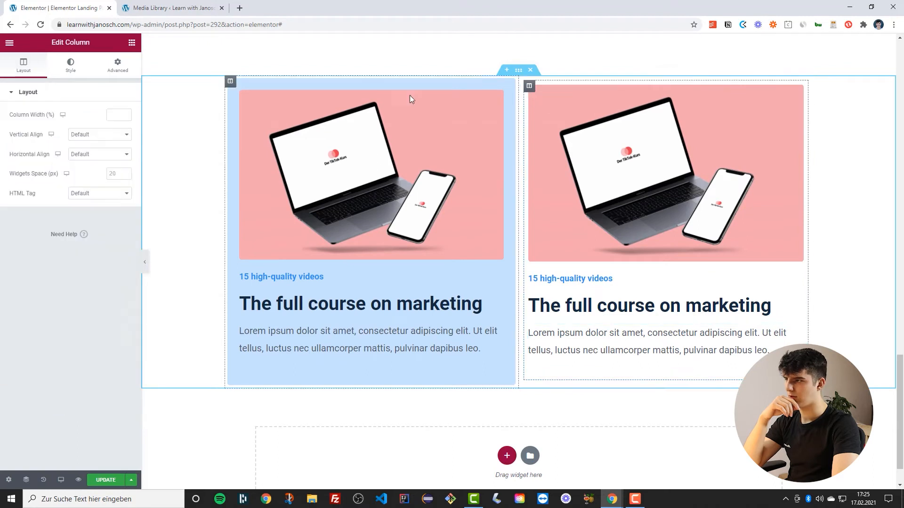
click(118, 66)
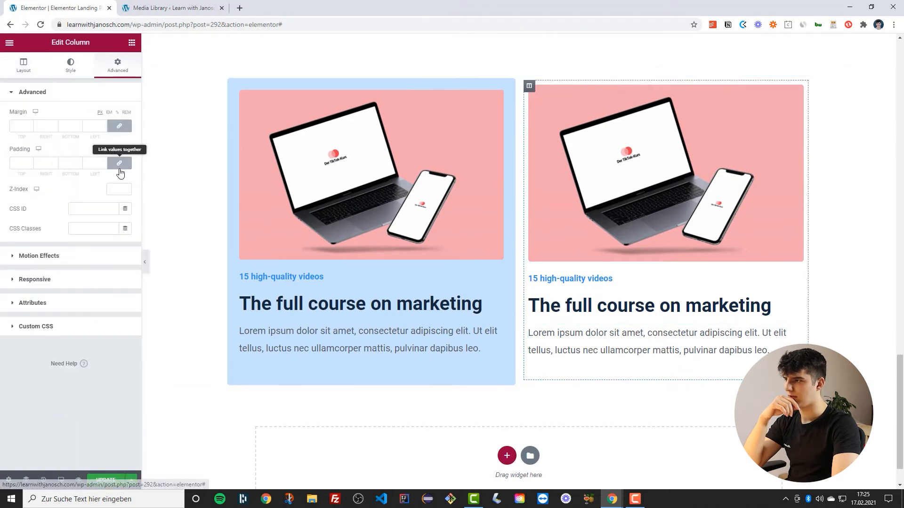
click(605, 205)
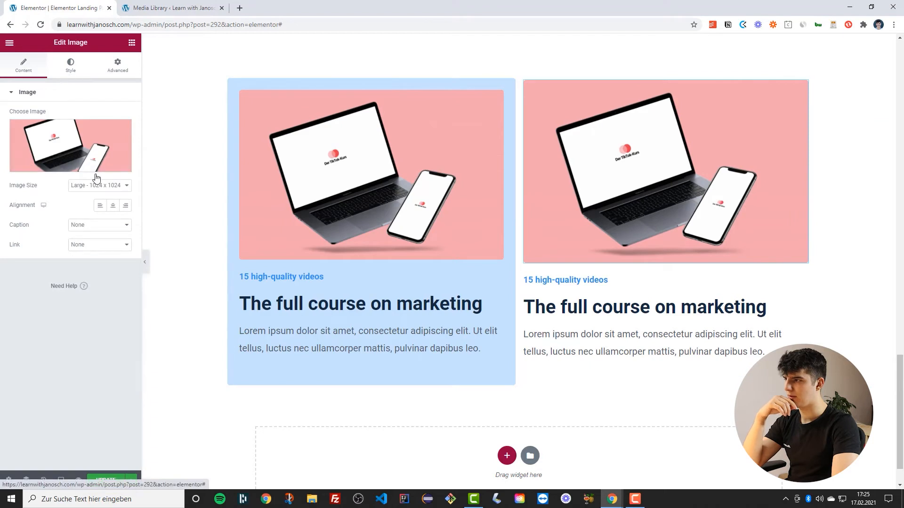
click(71, 62)
drag(10, 127, 54, 127)
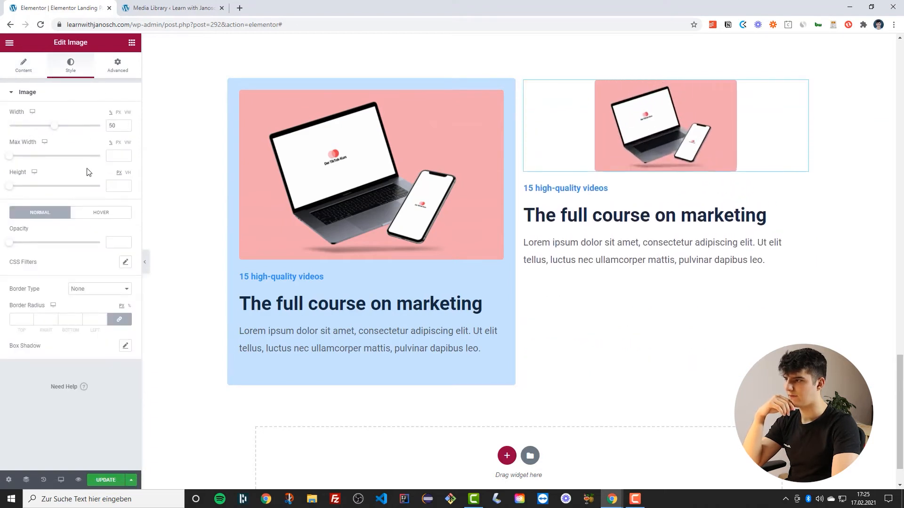
click(23, 66)
click(103, 207)
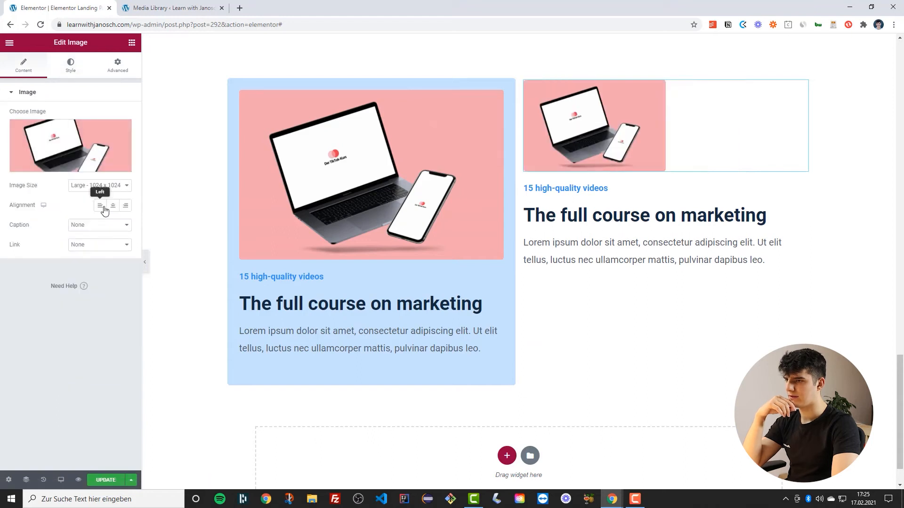
Apply a smaller global font to the right column's "15 high-quality videos" heading
click(567, 190)
click(113, 115)
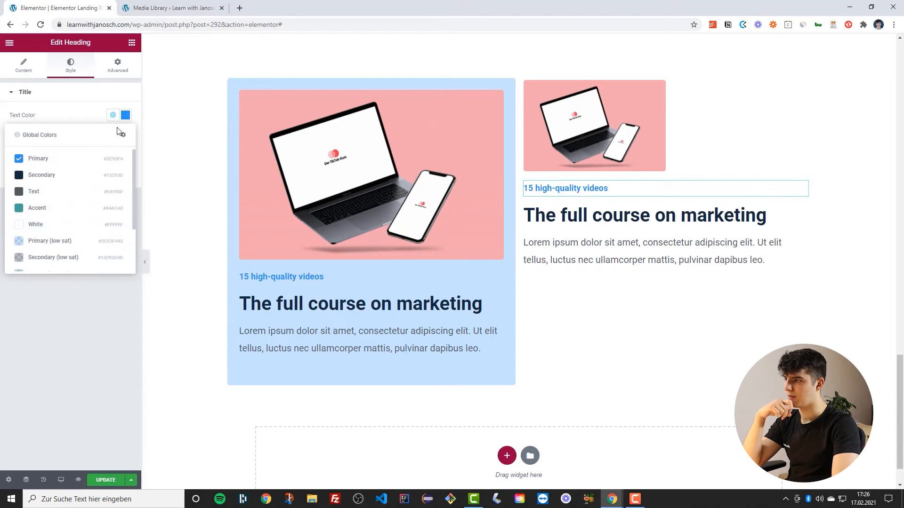
click(108, 115)
click(126, 136)
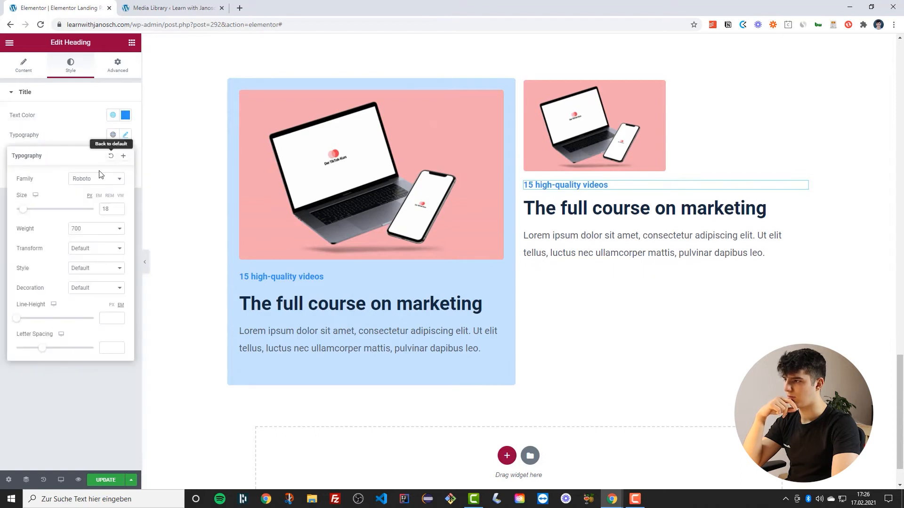
click(113, 136)
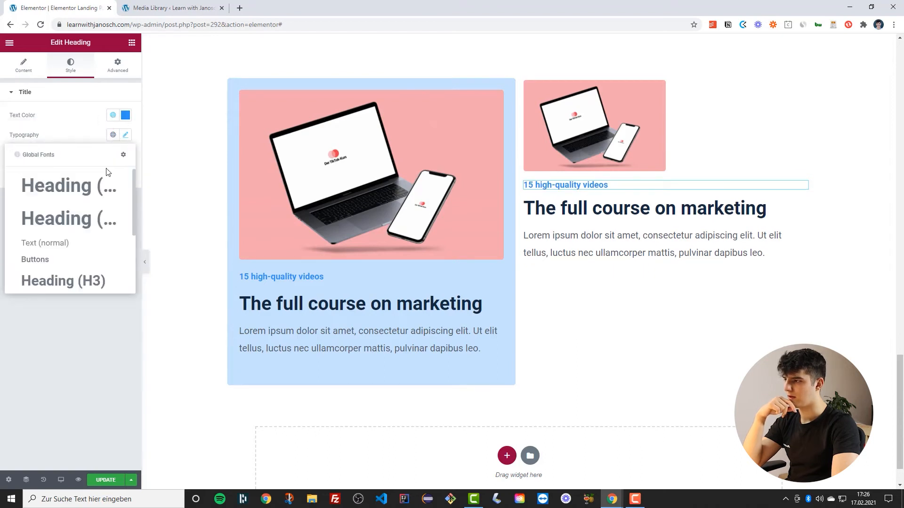
scroll(83, 240, down, 2)
click(58, 244)
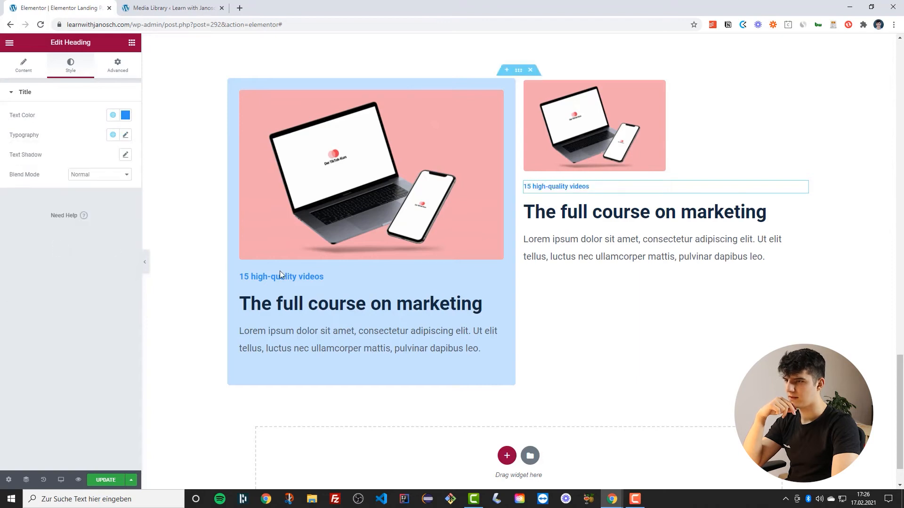
Apply a smaller global heading font to the right column's "The full course on marketing" heading
click(542, 218)
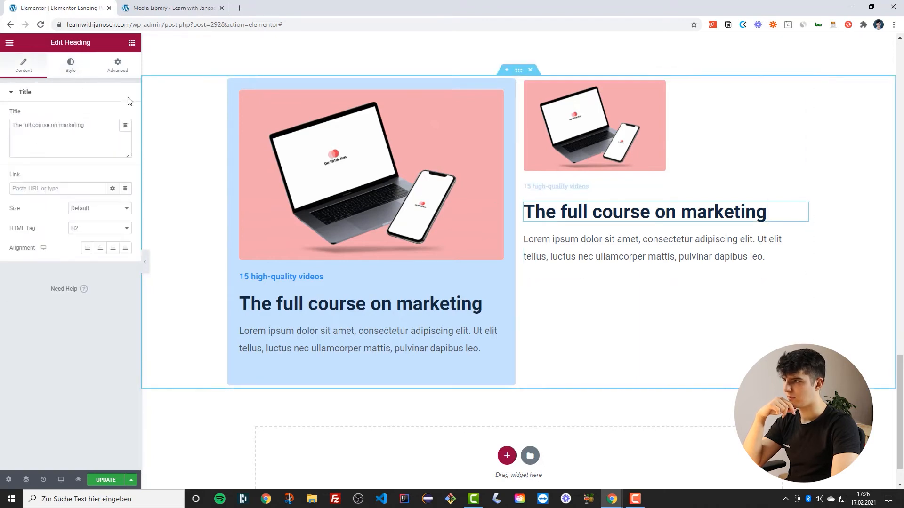
click(74, 71)
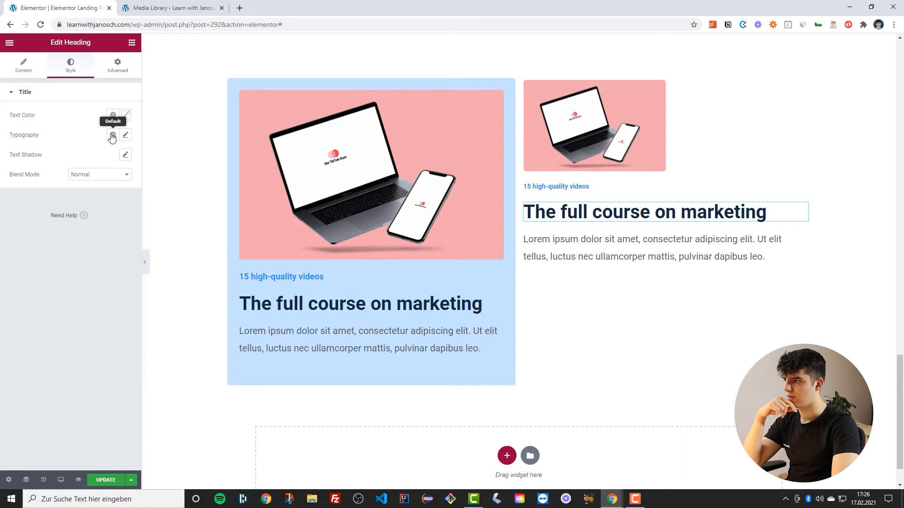
click(112, 136)
click(74, 282)
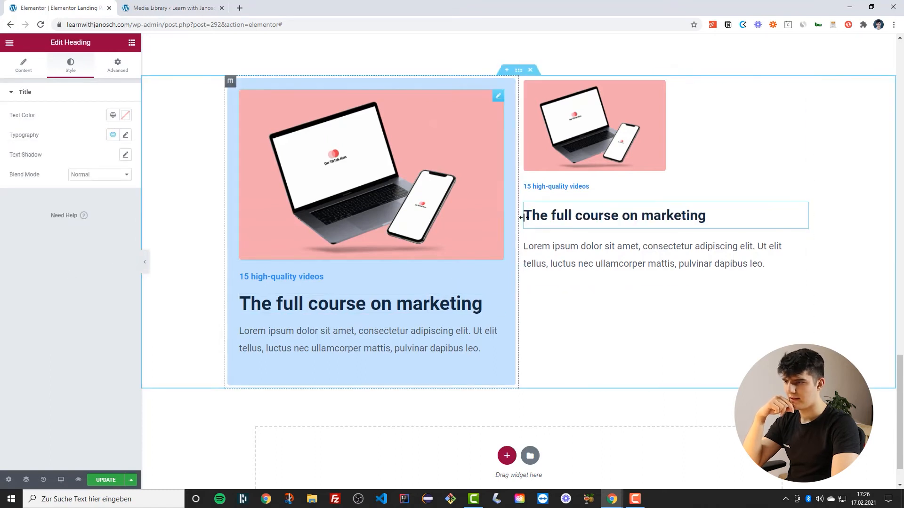
click(113, 135)
scroll(95, 226, down, 3)
click(56, 257)
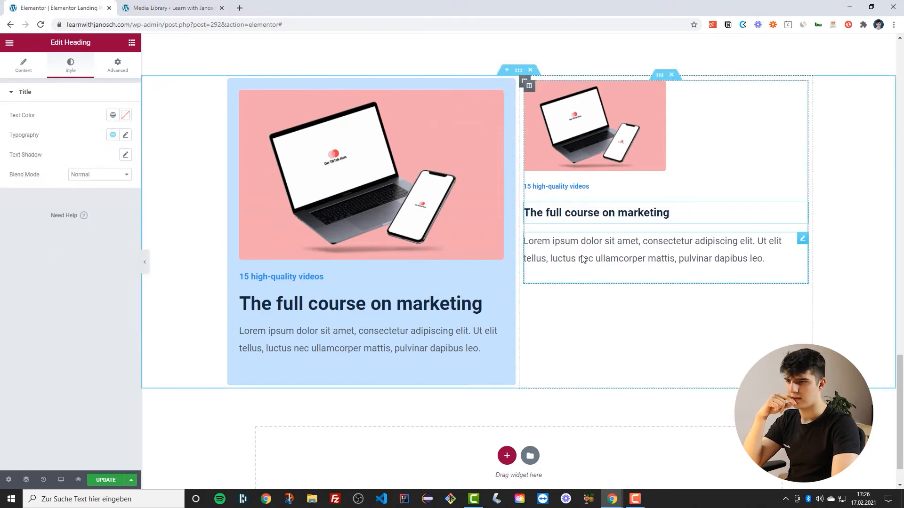
Set the right column paragraph's typography to the global Text (normal) font
click(577, 259)
click(71, 72)
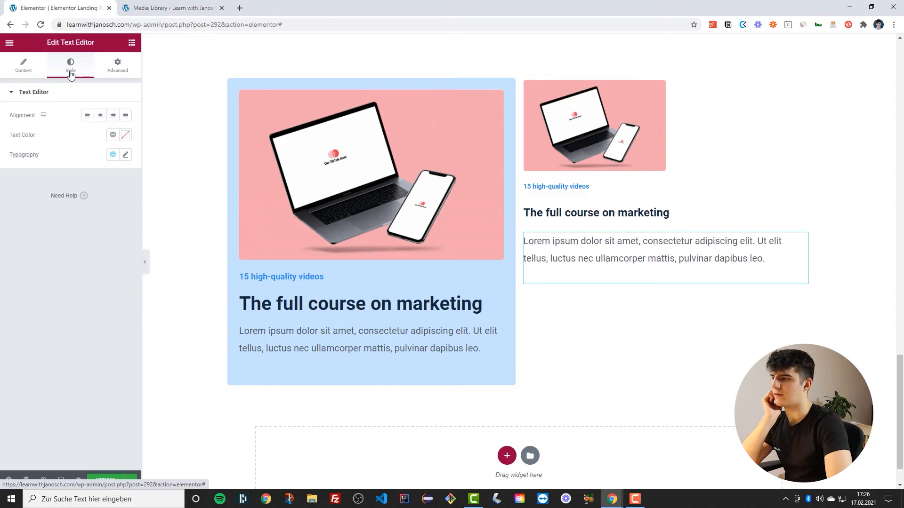
click(113, 155)
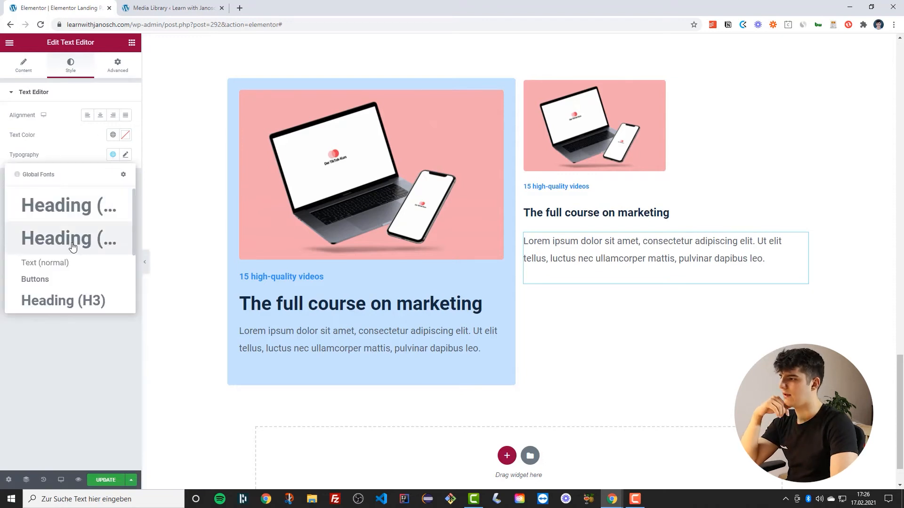
scroll(61, 250, down, 3)
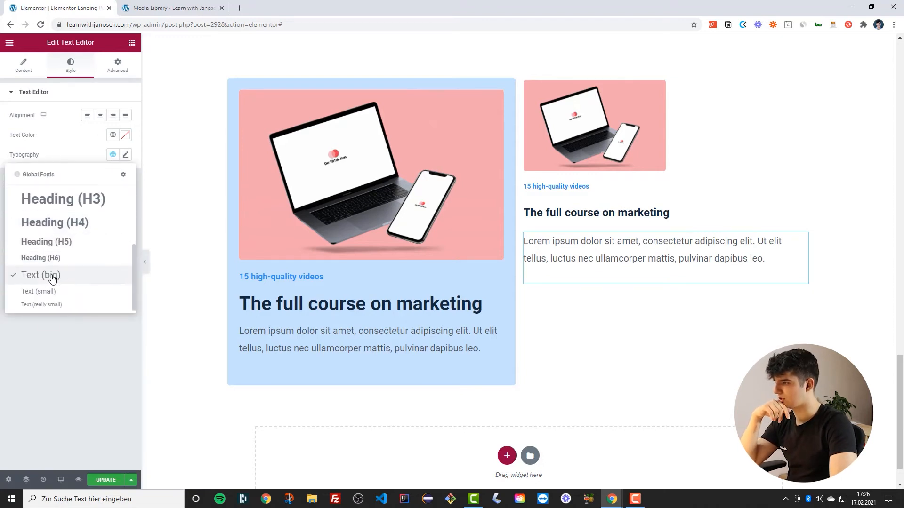
scroll(59, 269, up, 5)
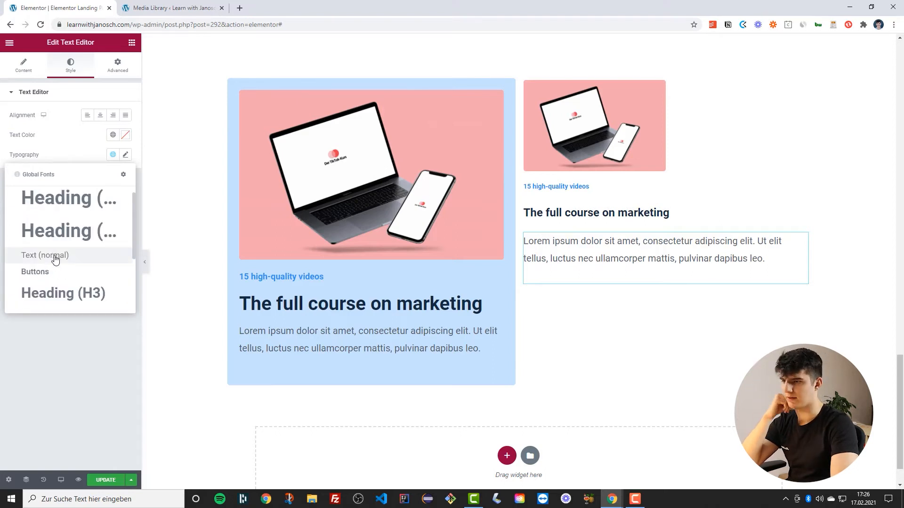
click(55, 258)
scroll(478, 263, up, 2)
scroll(487, 255, down, 3)
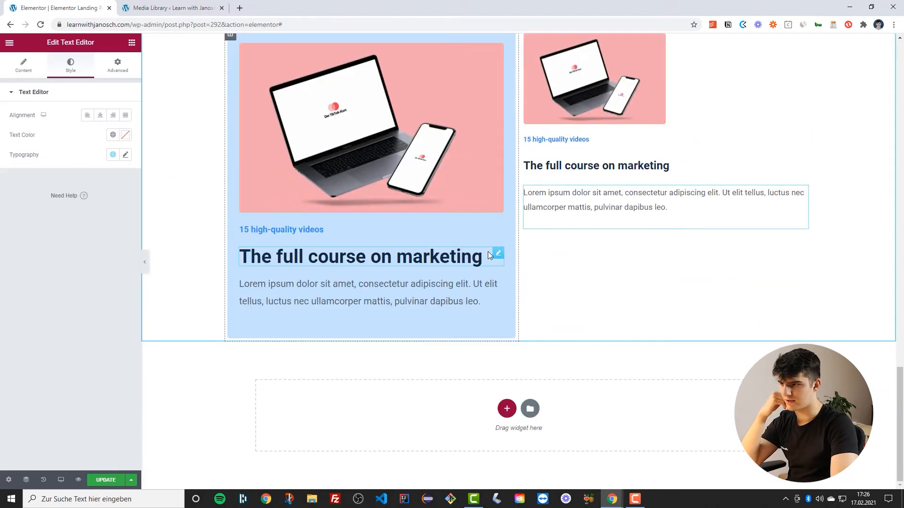
scroll(489, 250, up, 2)
Set the inner section's padding to 3 on all sides
click(525, 128)
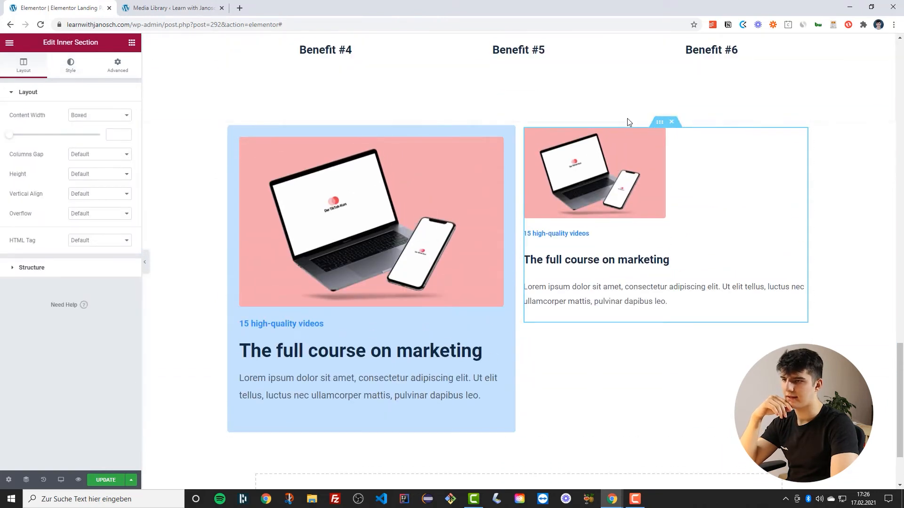
click(117, 65)
click(117, 149)
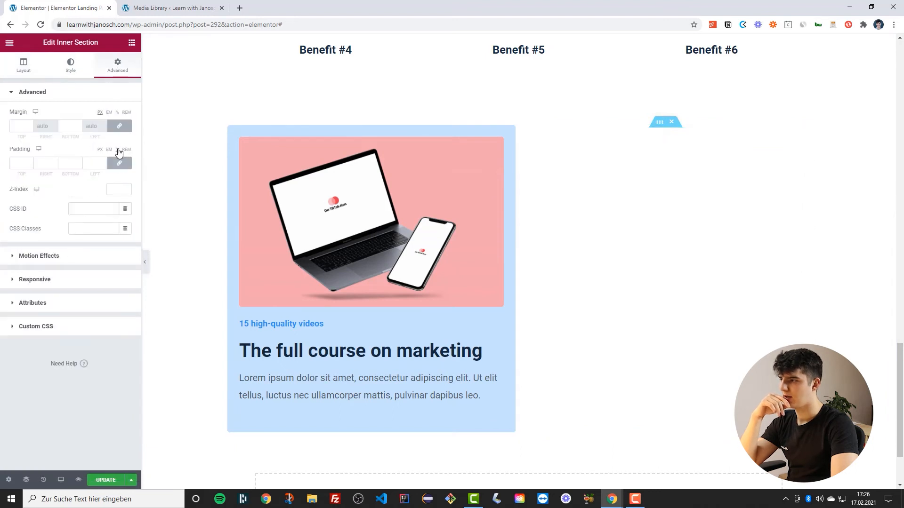
click(103, 161)
click(104, 162)
click(103, 162)
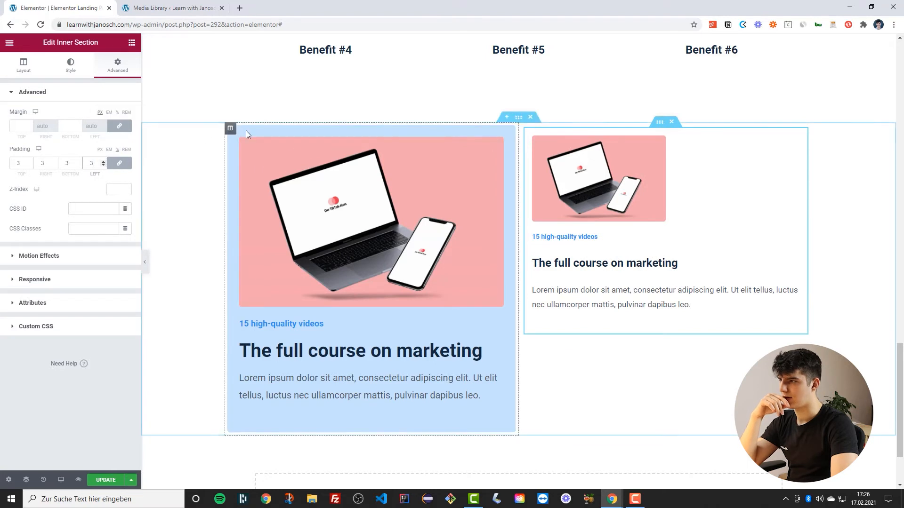
Set the right column's padding to 3 and margin to 1 on all sides, matching the left column
click(229, 129)
click(121, 75)
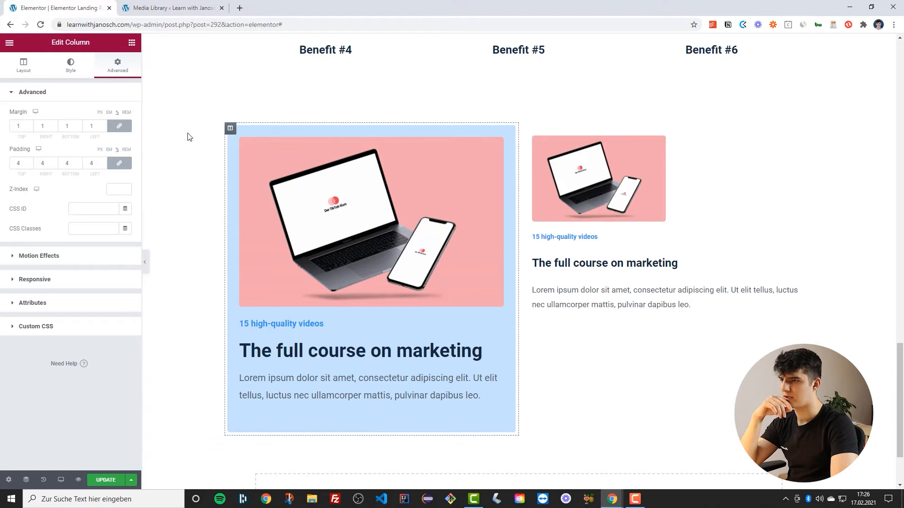
click(524, 128)
click(99, 74)
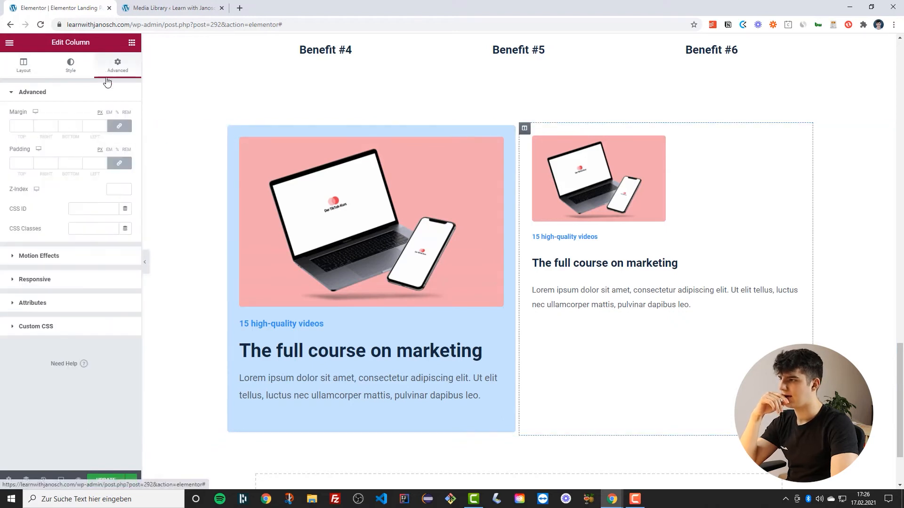
click(117, 150)
click(119, 163)
triple_click(104, 161)
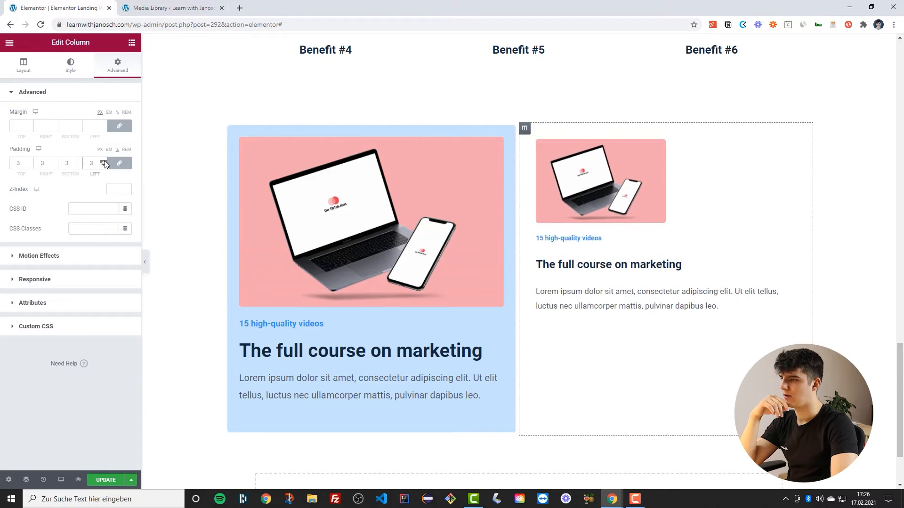
click(120, 127)
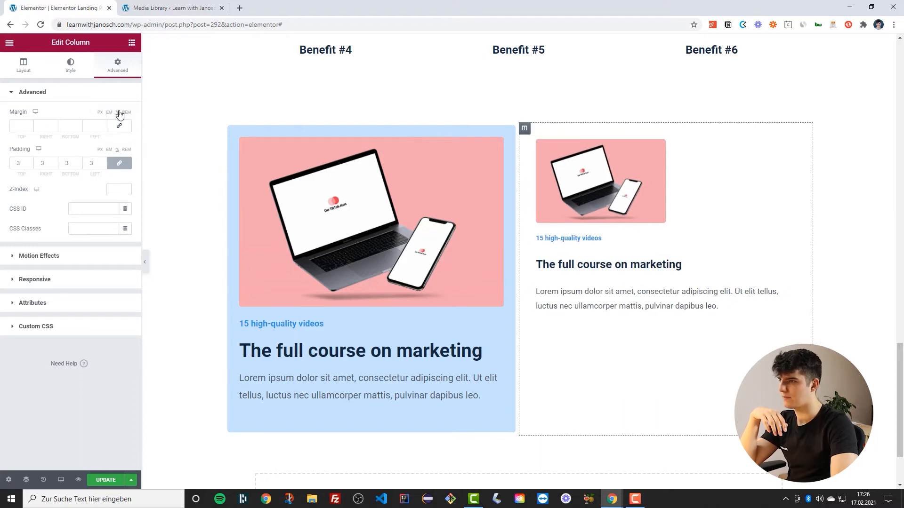
click(103, 126)
click(103, 126)
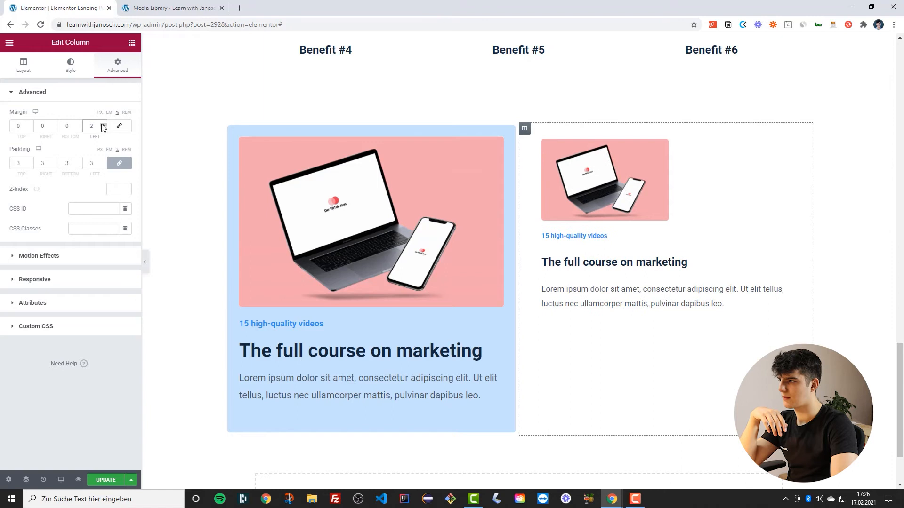
click(104, 129)
click(119, 126)
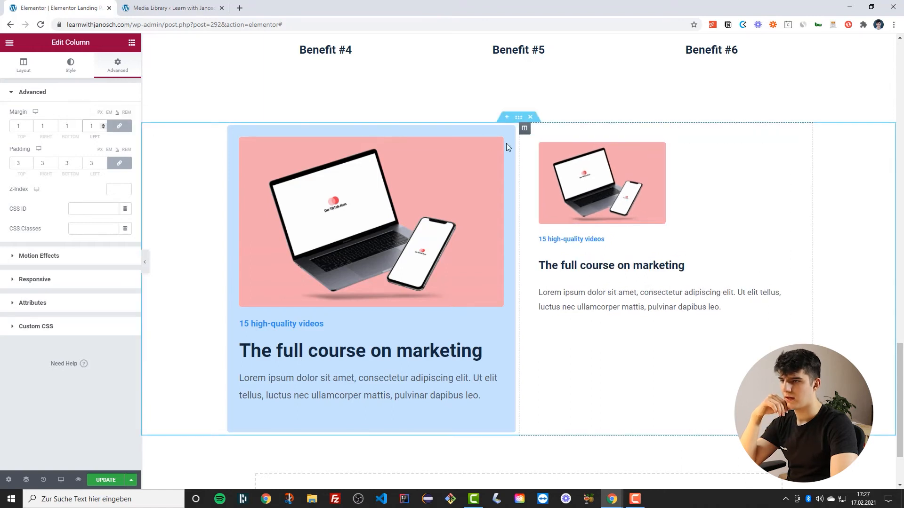
Set the inner section's padding to 0 on all sides
click(658, 129)
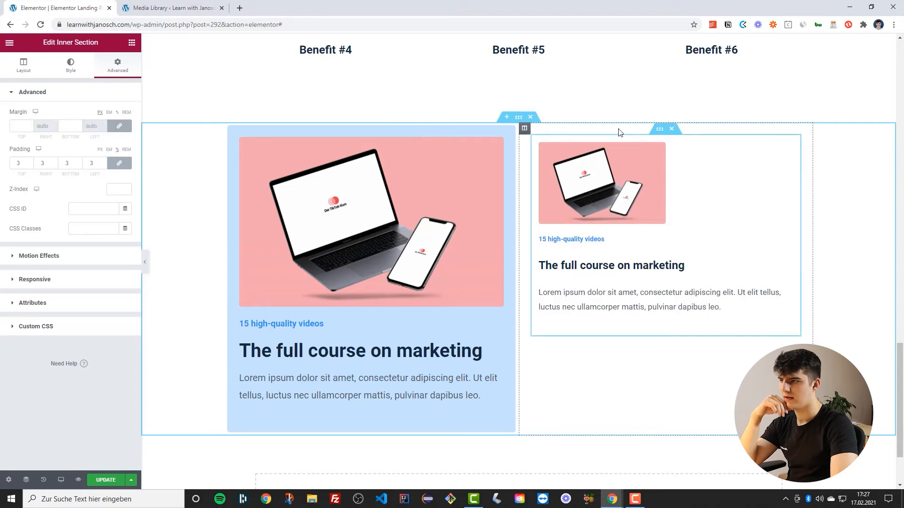
click(103, 166)
click(103, 166)
click(103, 165)
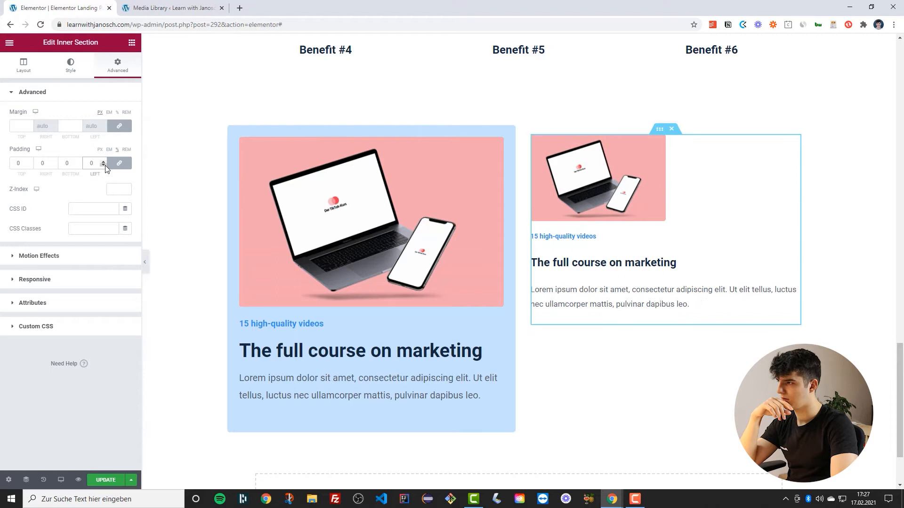
Set the inner section column's widgets space to 10 px
scroll(656, 253, down, 2)
scroll(503, 213, up, 3)
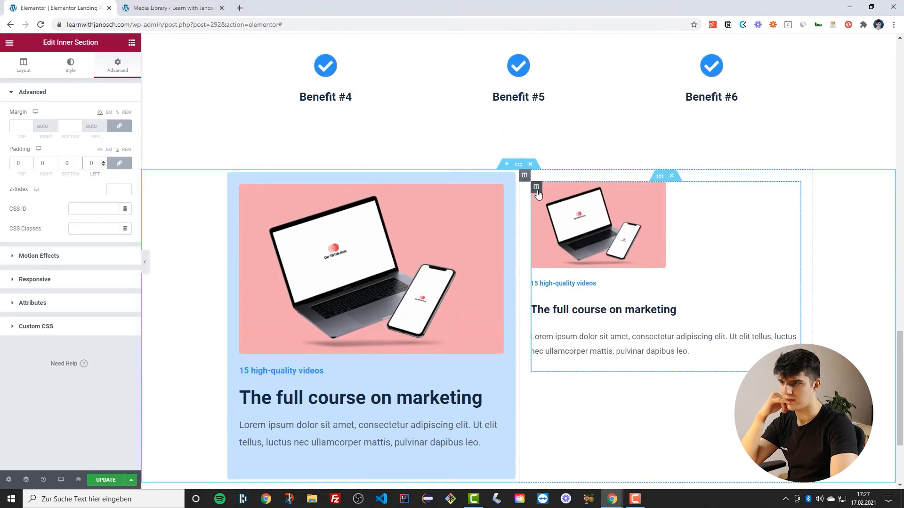
scroll(574, 193, down, 3)
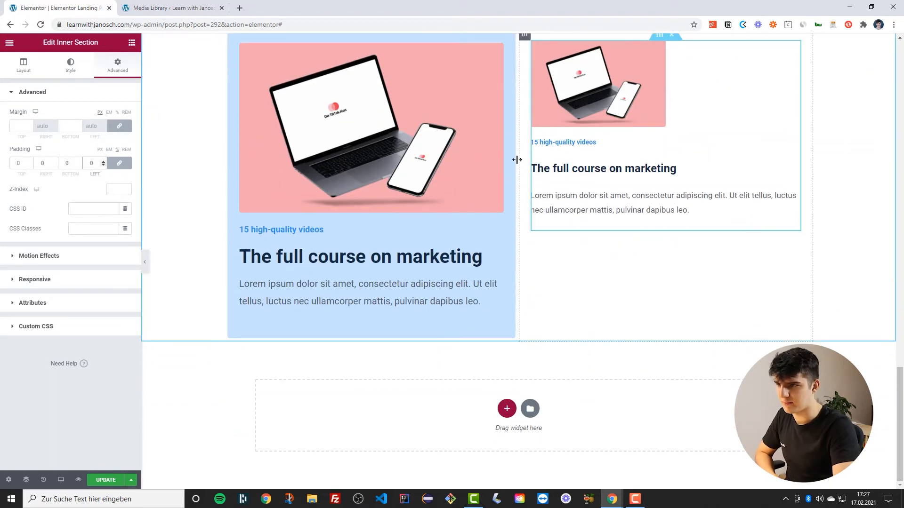
scroll(516, 157, up, 1)
click(160, 189)
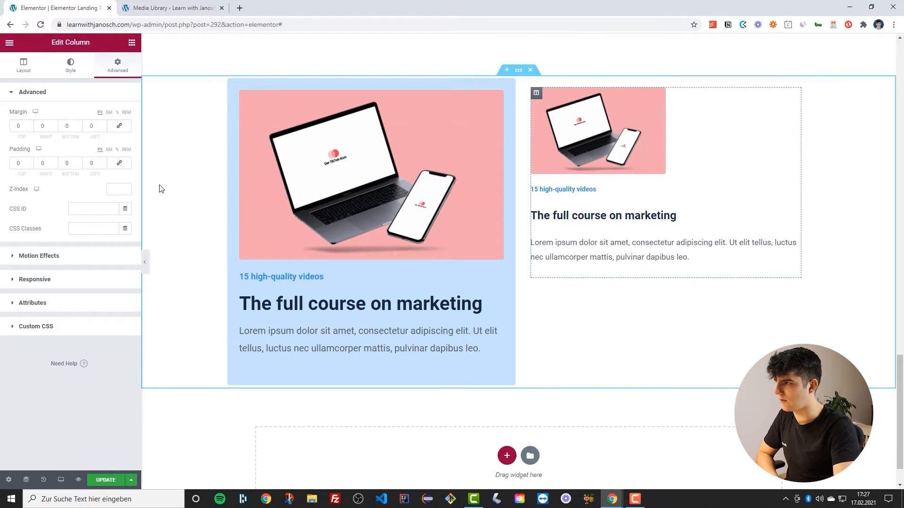
click(24, 66)
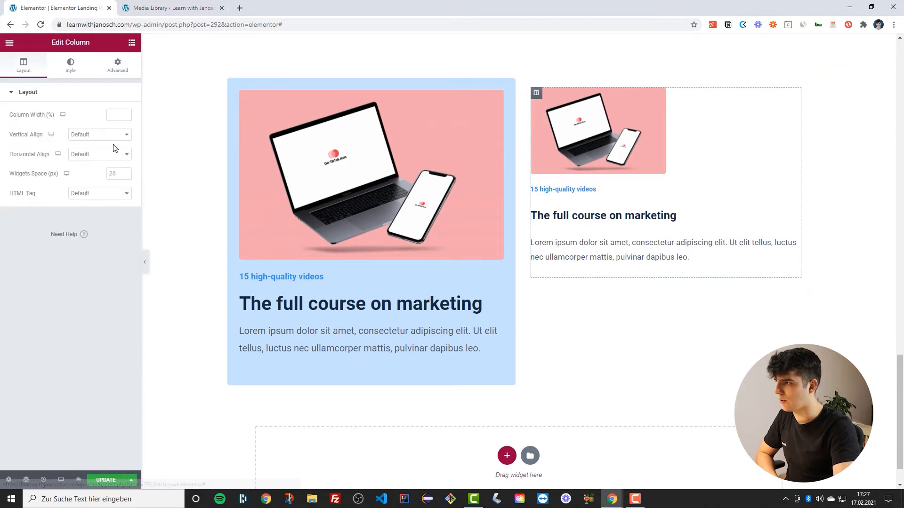
click(113, 174)
text(10)
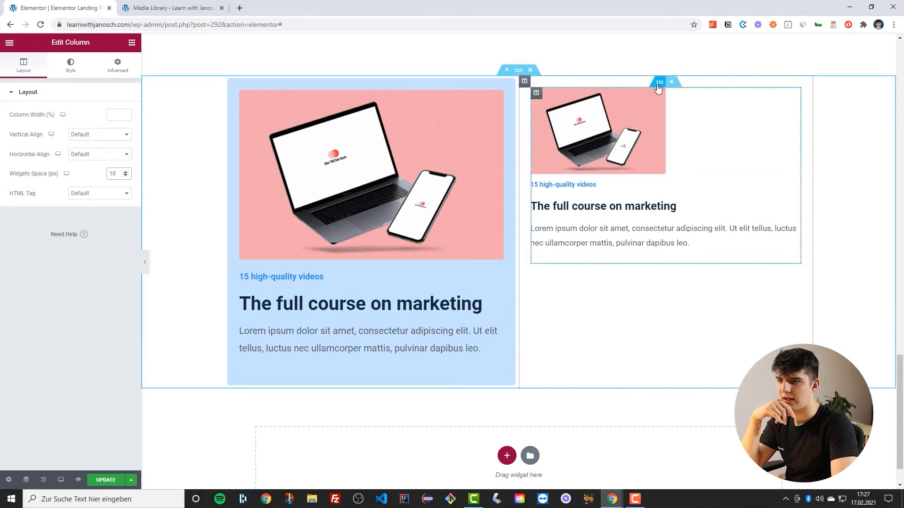
Set the inner section's padding to 3 on all sides
click(660, 84)
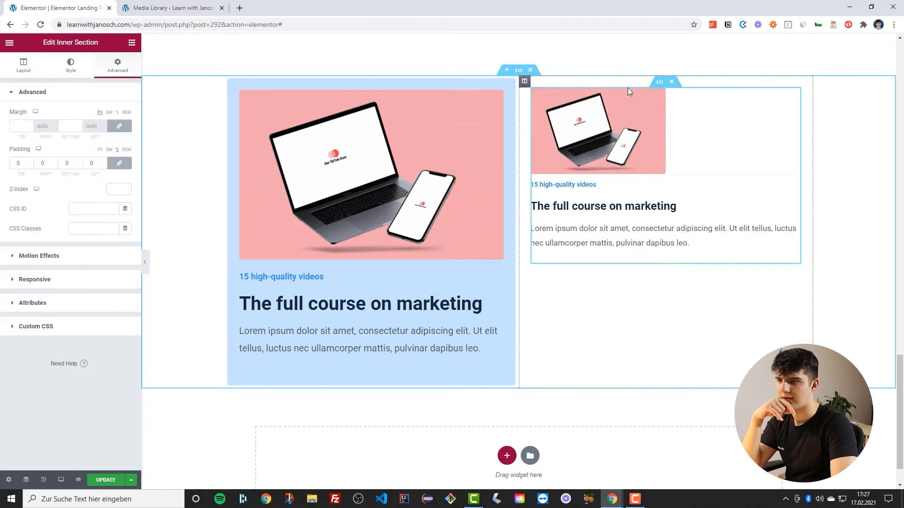
click(104, 161)
click(103, 161)
click(103, 161)
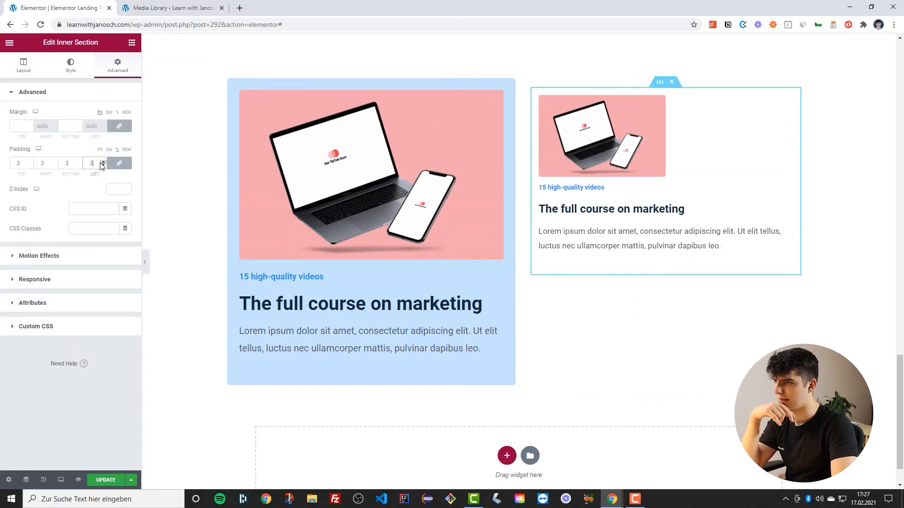
Set the right column's padding to 0 on all sides
click(523, 80)
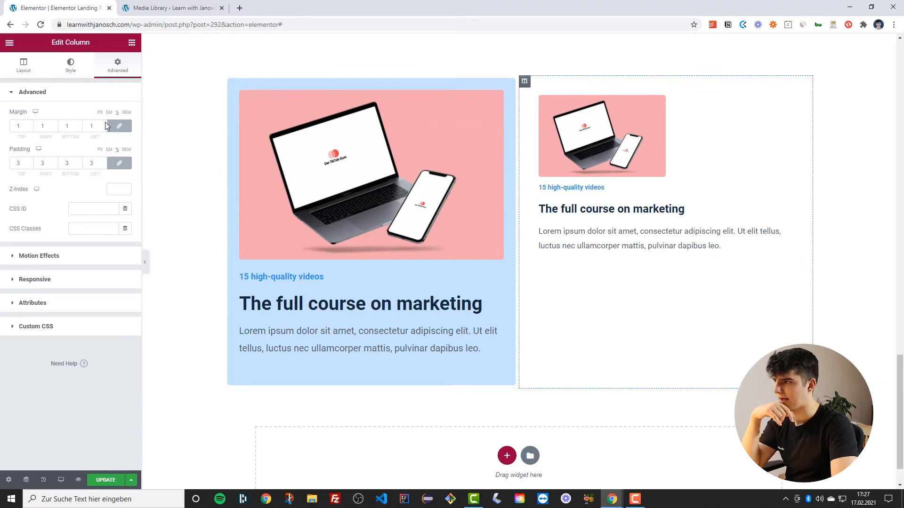
click(103, 164)
click(103, 165)
click(103, 165)
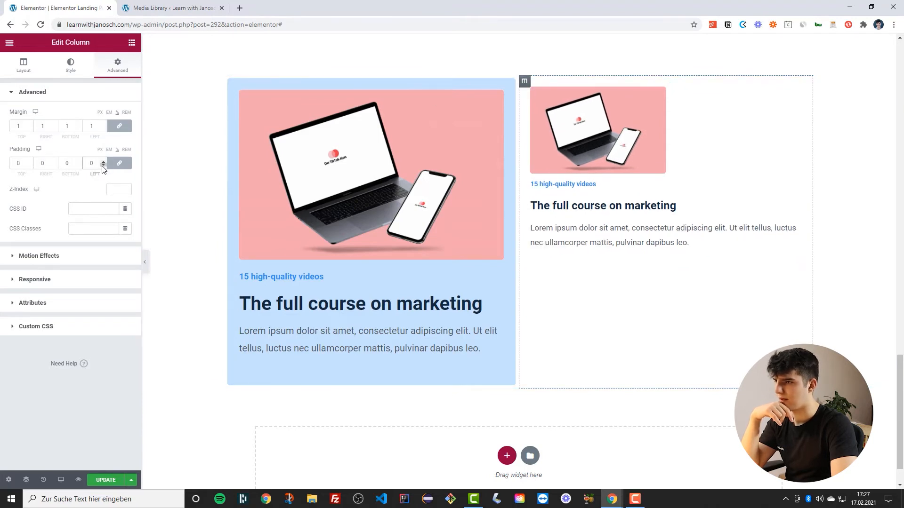
Unlink the inner section's padding values and set its top and bottom padding to 0
click(592, 85)
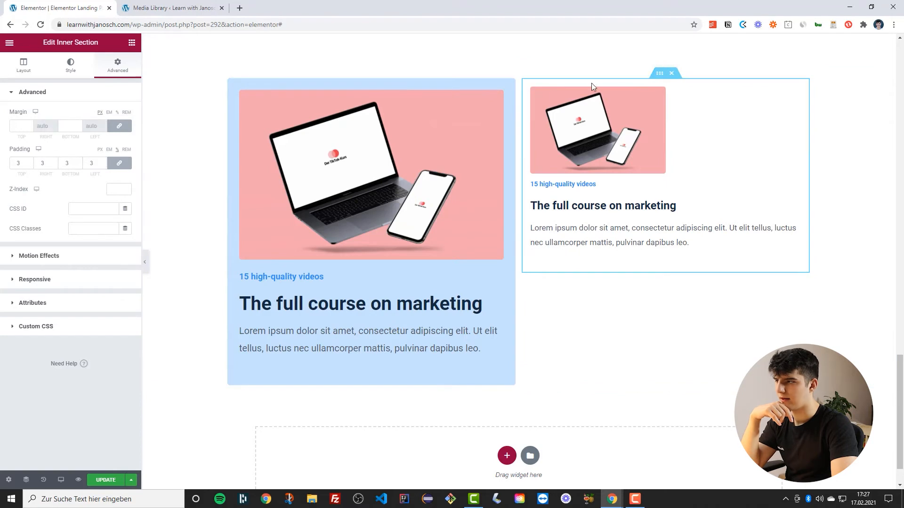
click(119, 162)
click(30, 165)
click(30, 165)
click(30, 165)
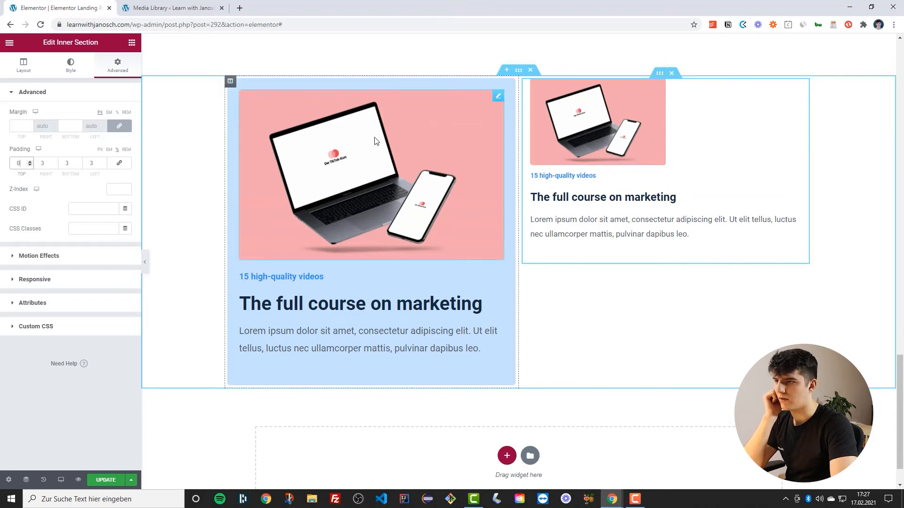
click(79, 165)
click(78, 165)
click(79, 165)
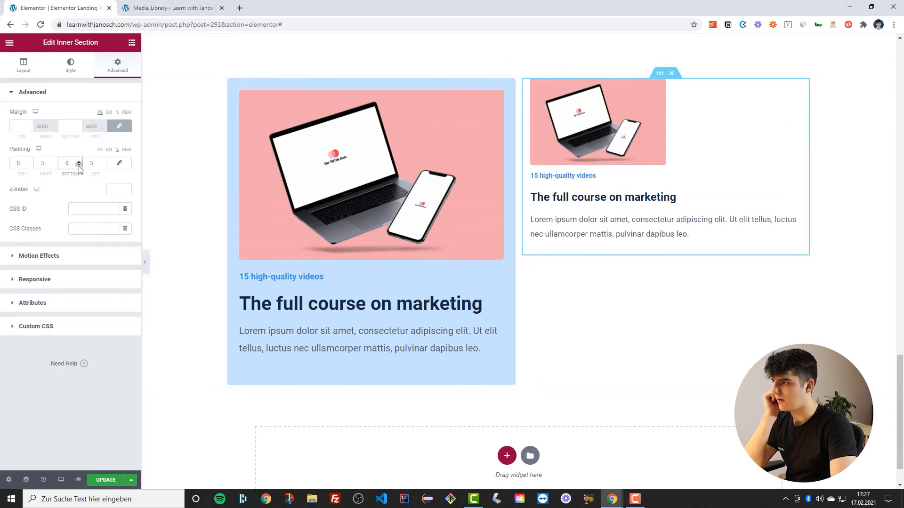
Set the inner section column's padding to 3 on all sides with linked values
click(537, 84)
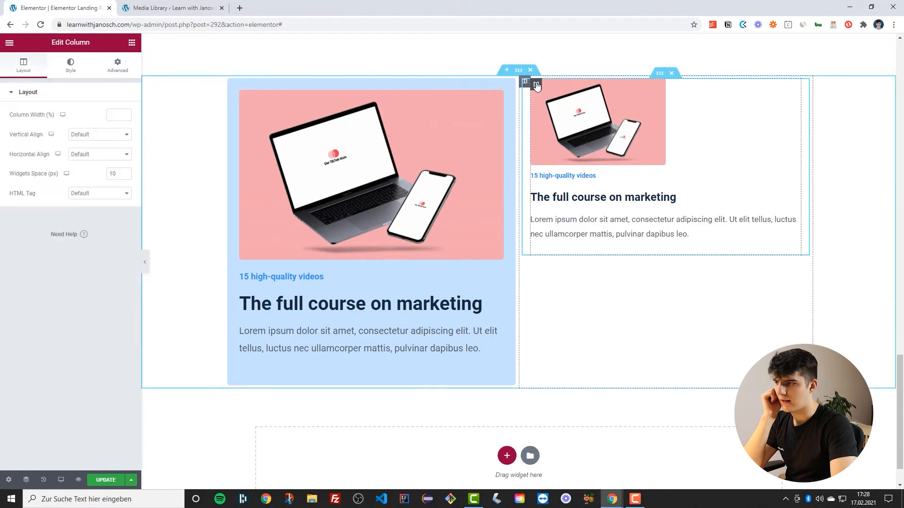
click(117, 65)
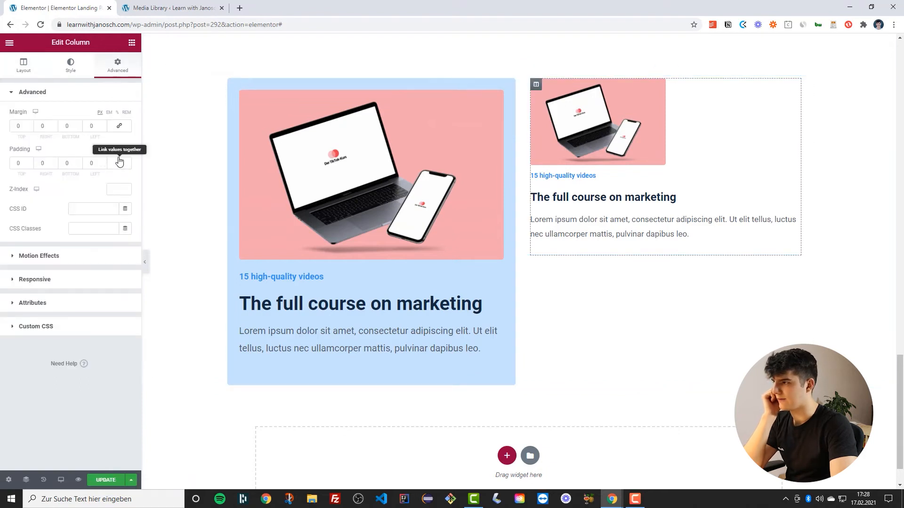
click(117, 150)
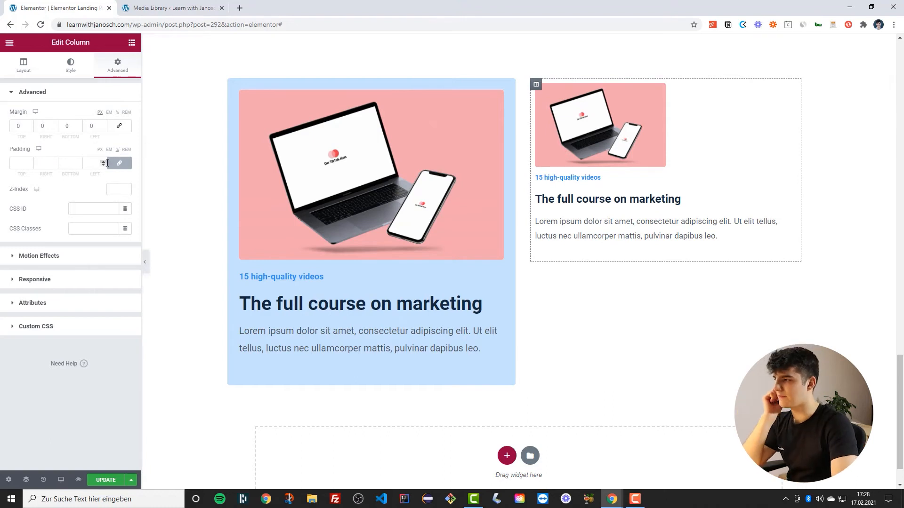
click(103, 161)
click(103, 162)
click(102, 161)
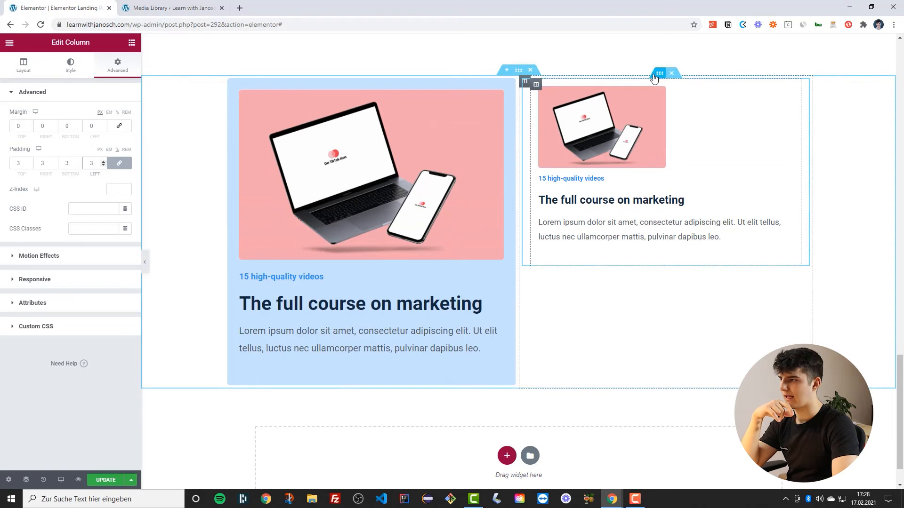
Set the inner section's left and right padding to 0 so all sides are 0
click(655, 74)
click(104, 164)
click(104, 165)
click(103, 165)
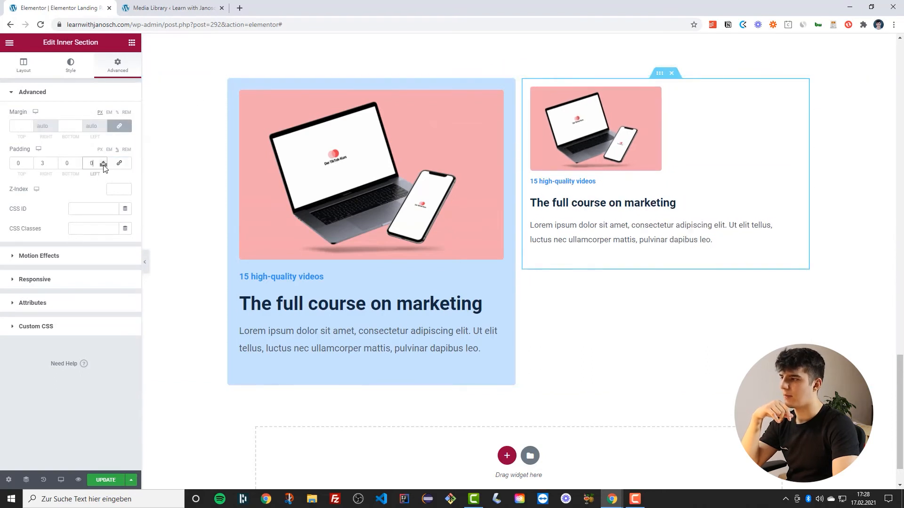
click(55, 165)
click(54, 165)
click(55, 165)
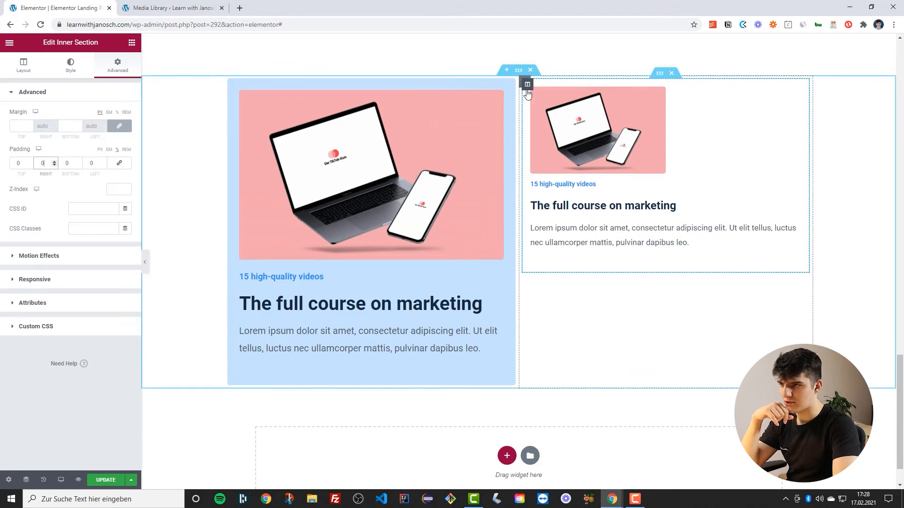
Give the right column a classic background using the Primary (low sat) global color
click(527, 89)
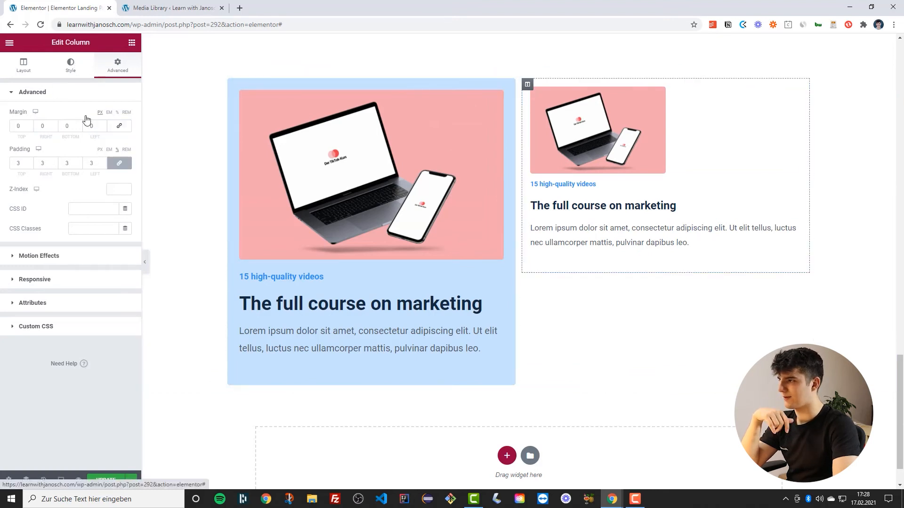
click(70, 65)
click(100, 135)
click(112, 155)
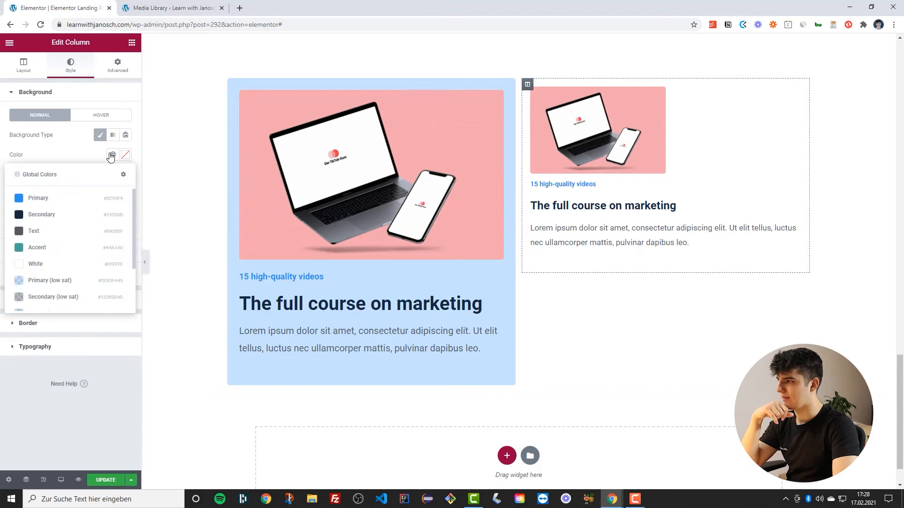
click(27, 281)
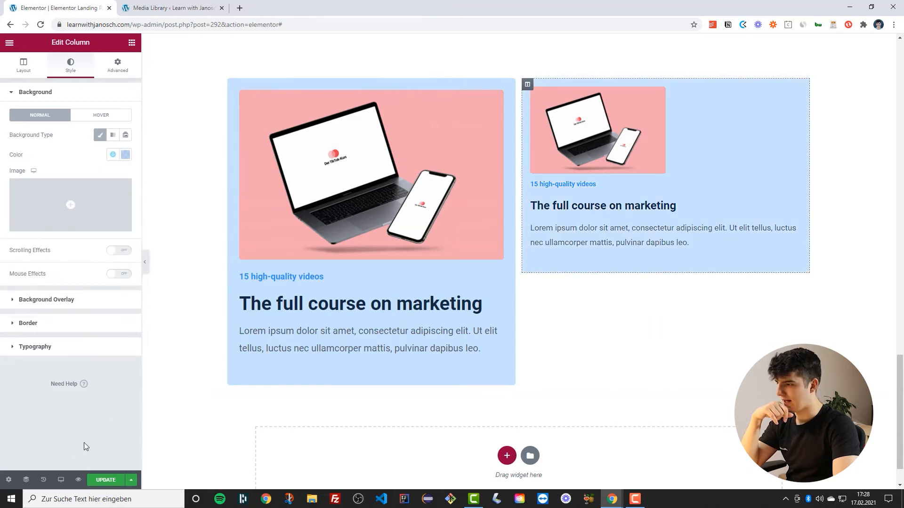
Duplicate the inner section in the right column
scroll(145, 263, up, 2)
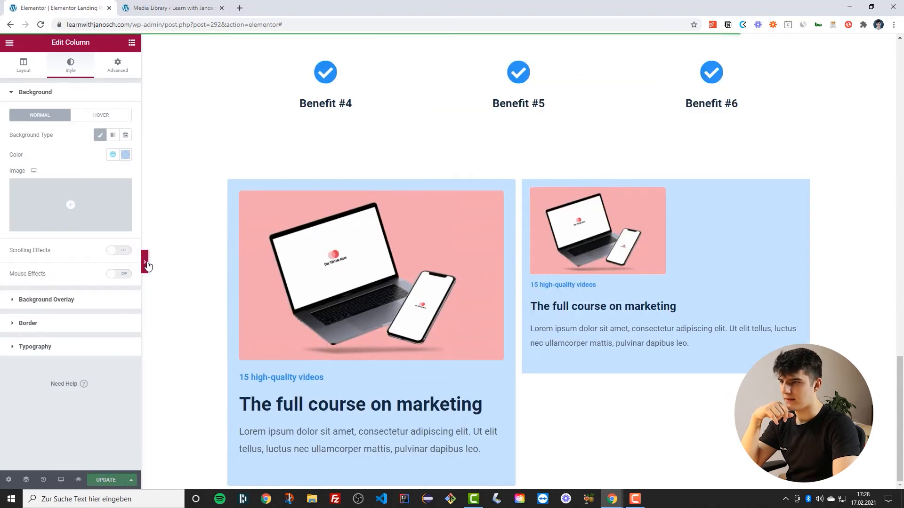
click(145, 263)
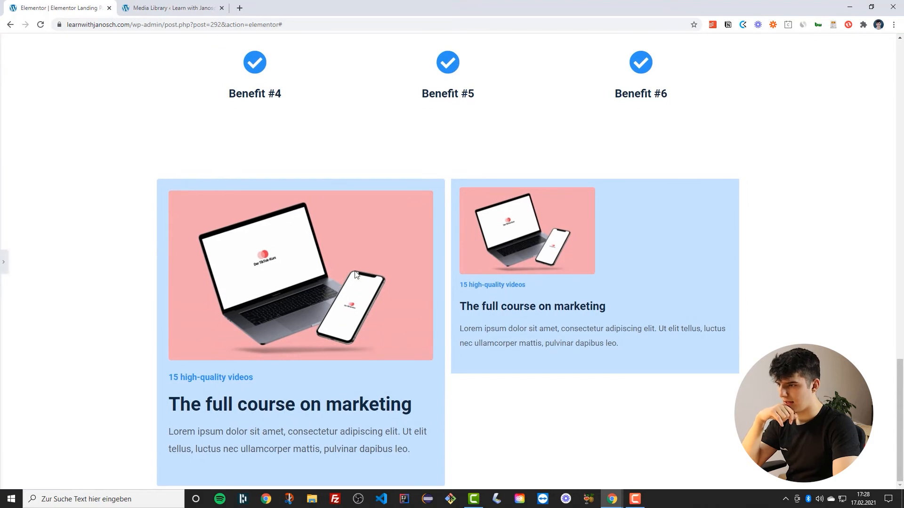
key(ctrl+p)
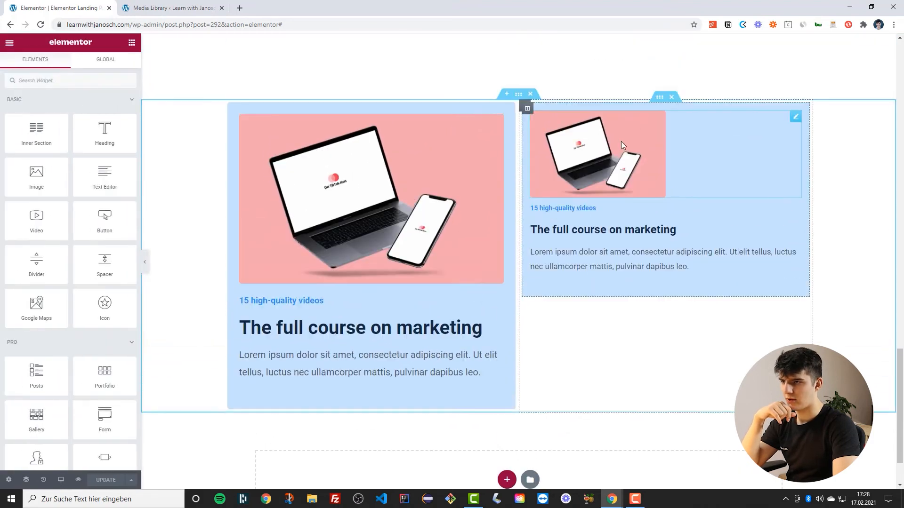
right_click(659, 126)
click(682, 144)
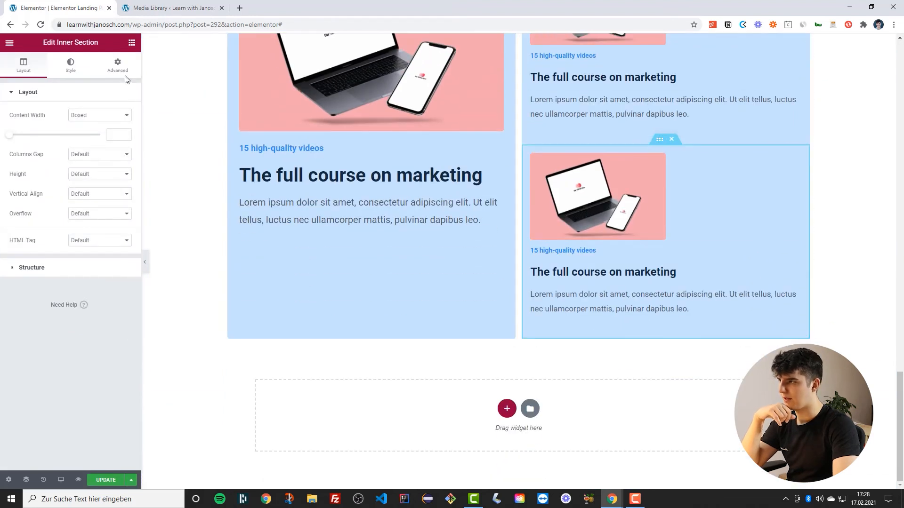
Unlink the duplicated inner section's margin and set its top margin to 1
click(118, 65)
click(119, 125)
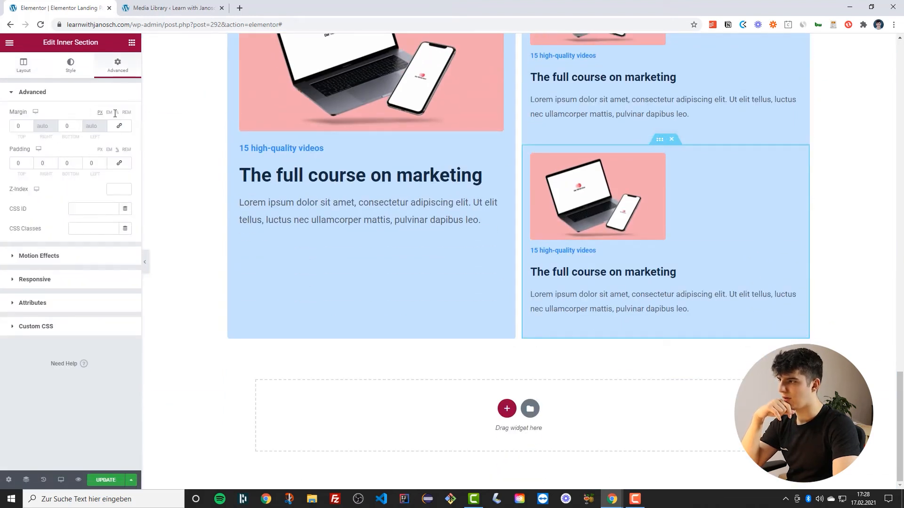
click(29, 124)
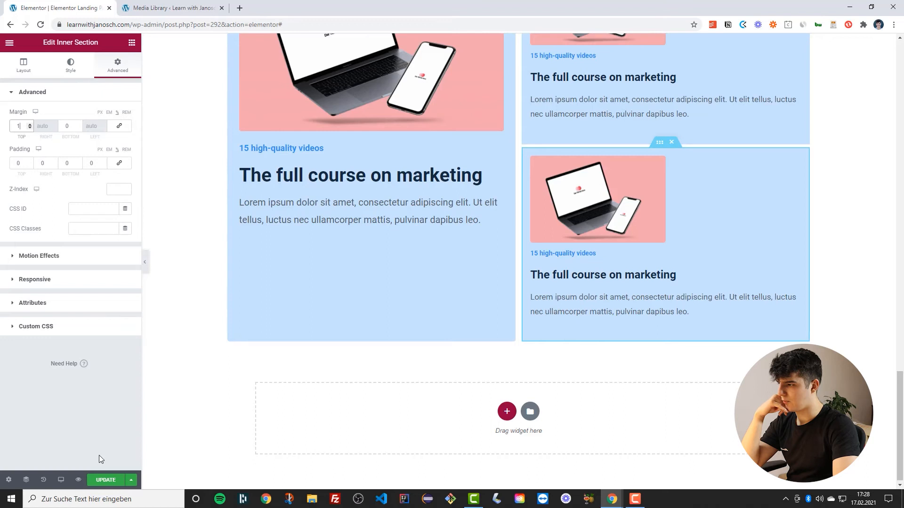
Set the upper inner section's image width to 35%
click(146, 262)
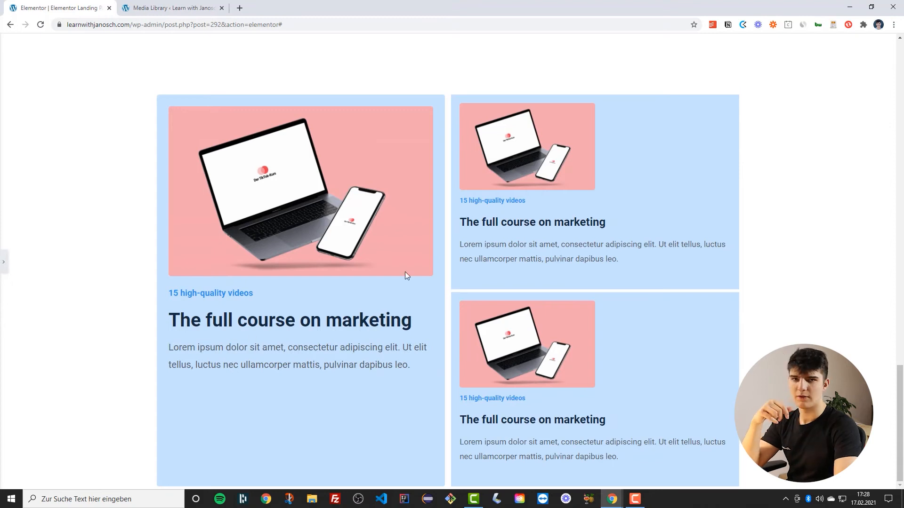
click(3, 263)
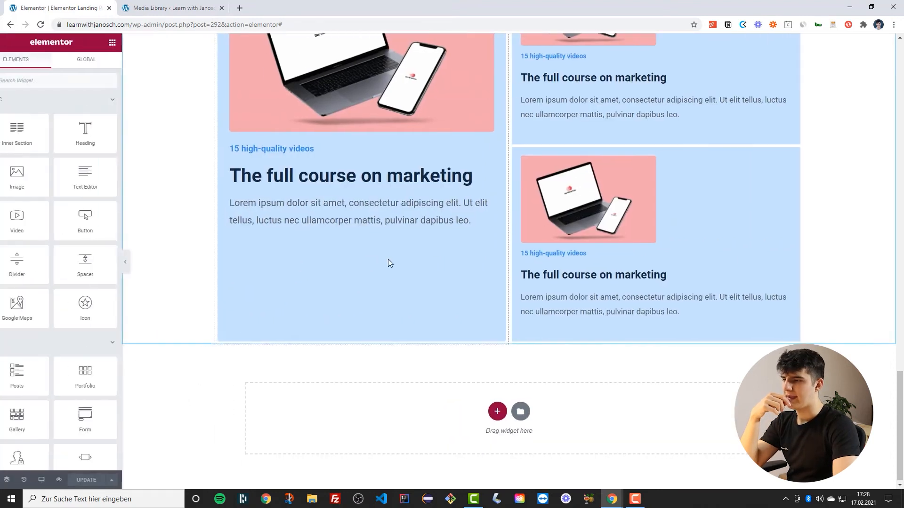
scroll(388, 264, up, 2)
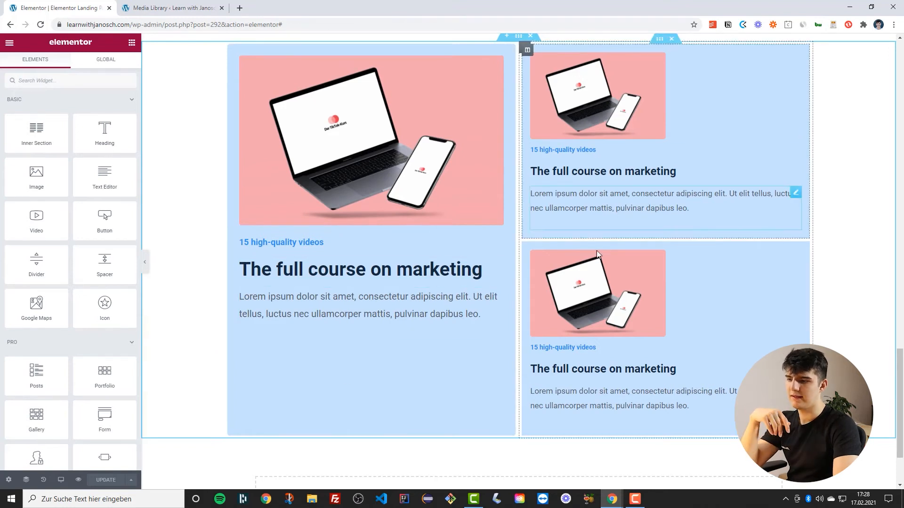
scroll(583, 241, up, 2)
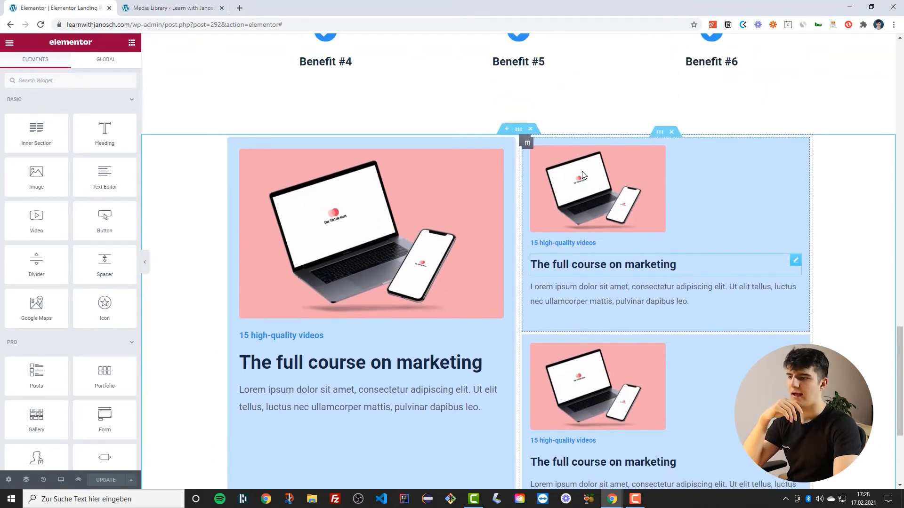
click(584, 190)
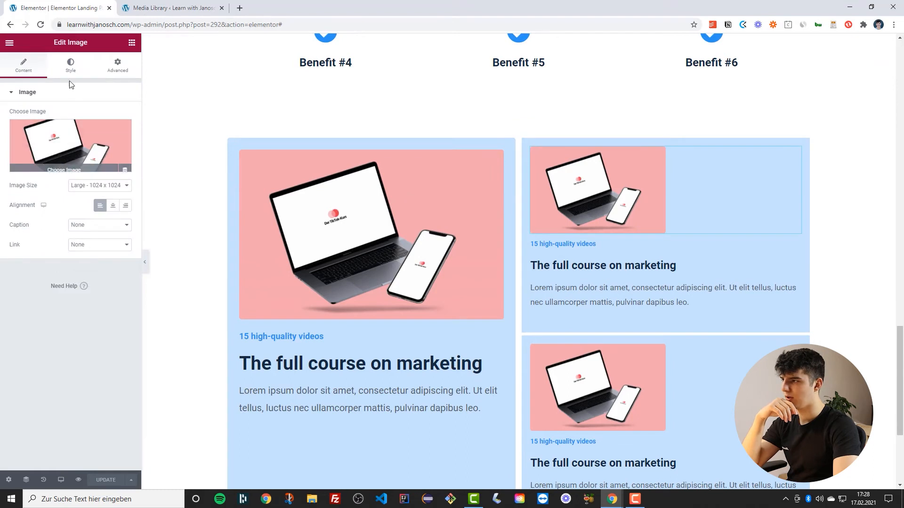
click(70, 65)
click(112, 126)
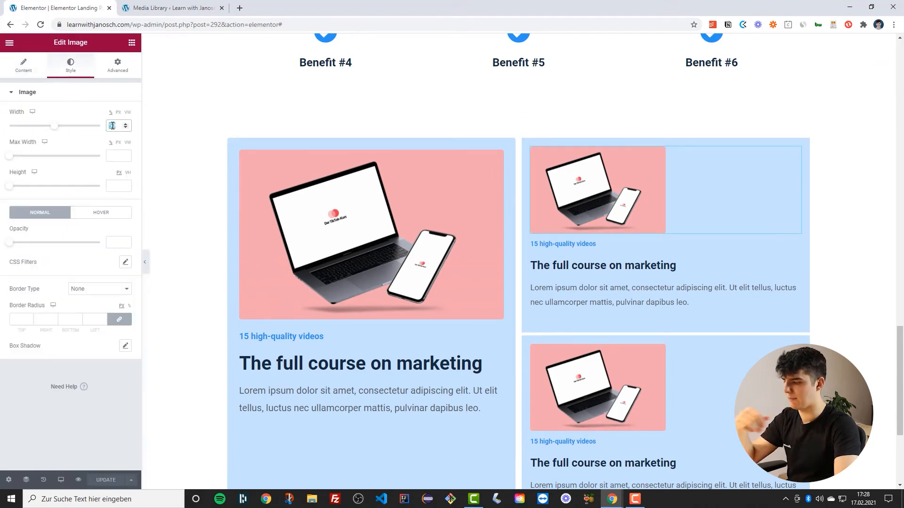
text(35)
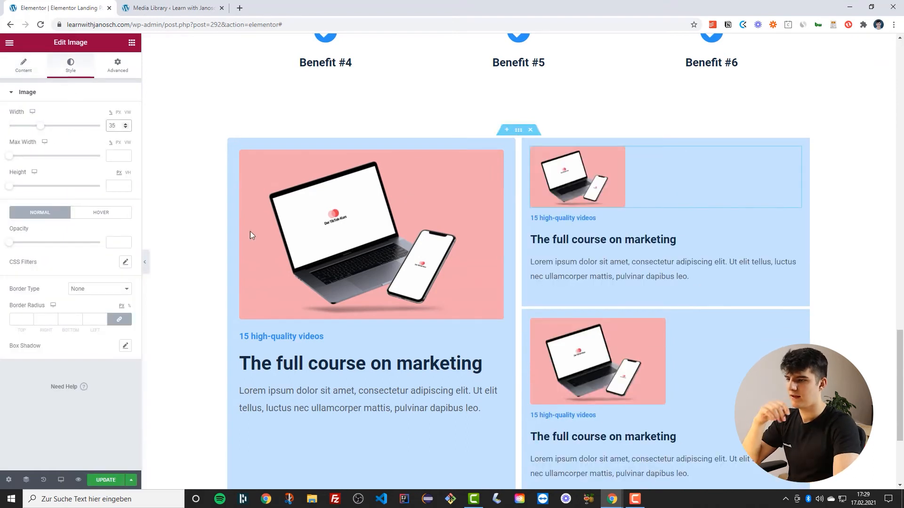
Set the lower inner section's image width to 35%
scroll(499, 275, down, 3)
click(603, 198)
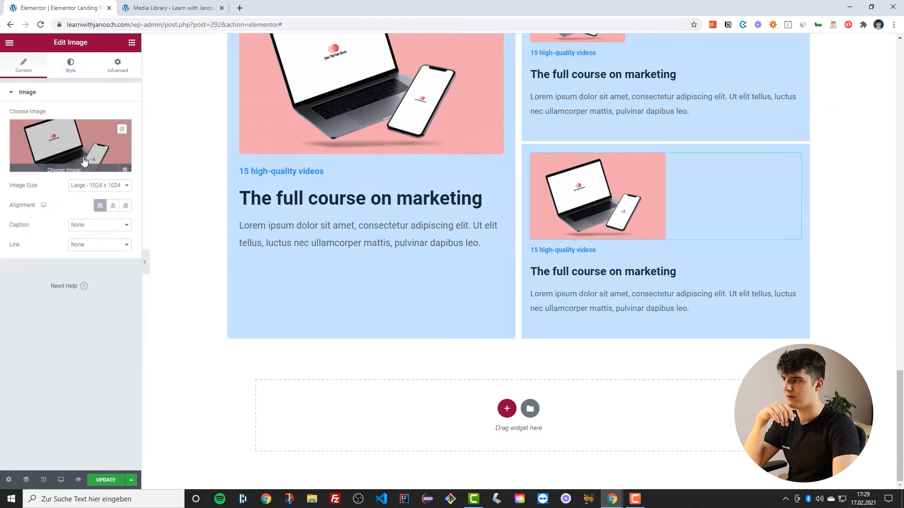
click(68, 66)
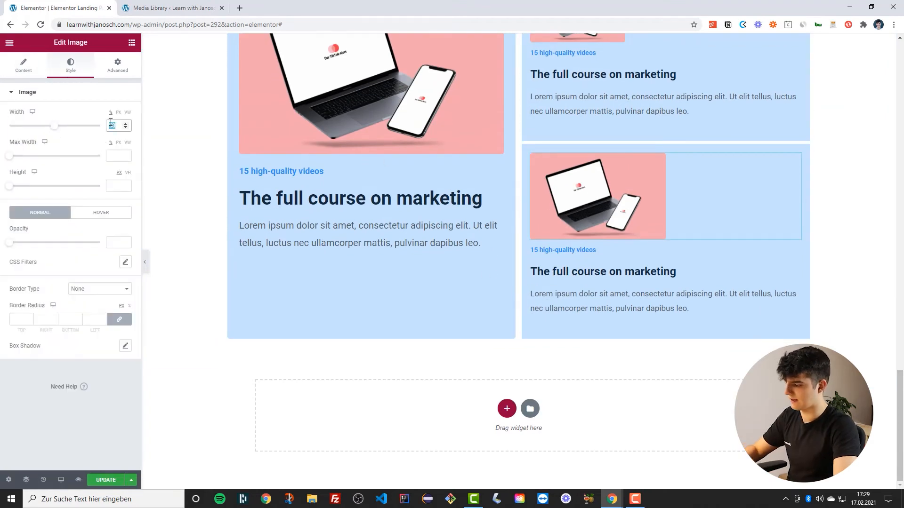
text(35)
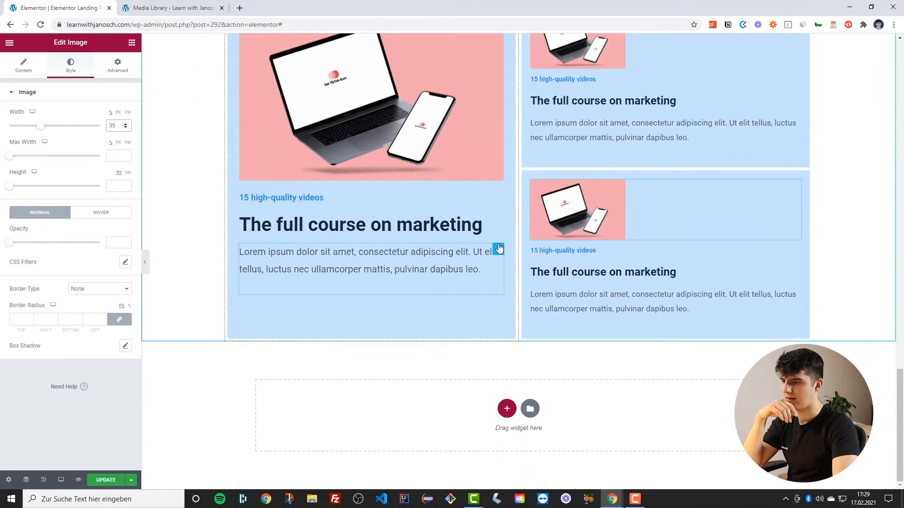
Double the large card's description by pasting a second copy of the paragraph, and update the page
click(499, 248)
click(28, 68)
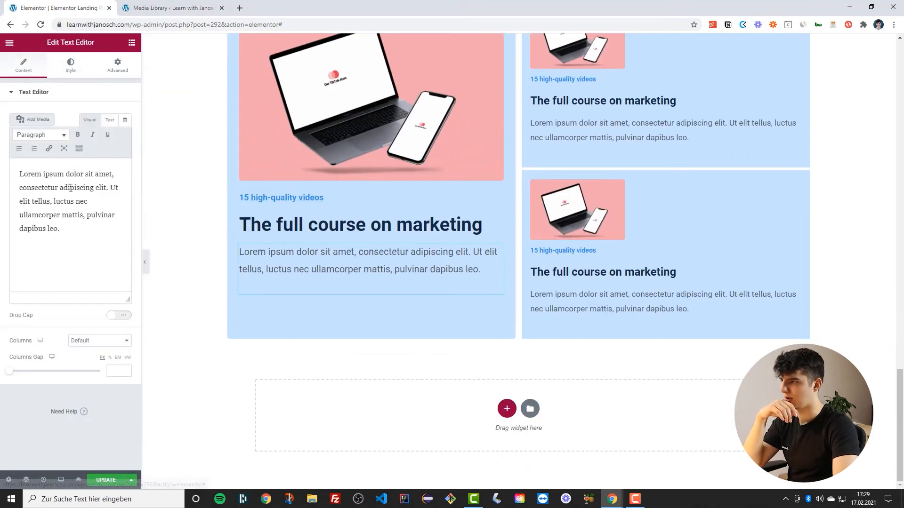
triple_click(71, 188)
key(ctrl+c)
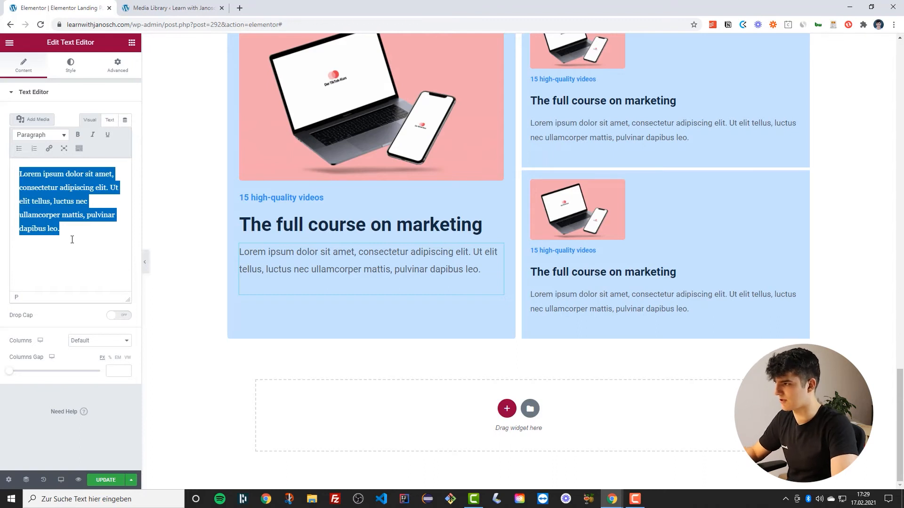
click(93, 229)
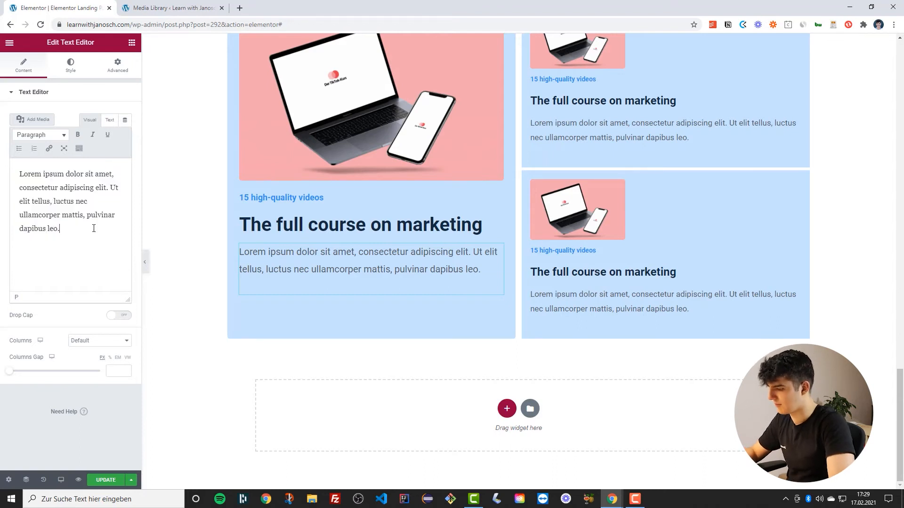
key(ctrl+v)
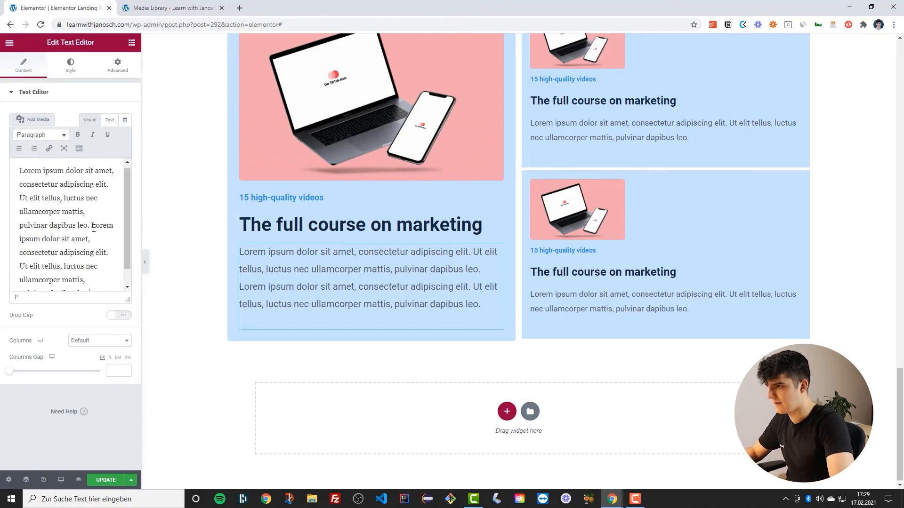
click(100, 480)
click(145, 261)
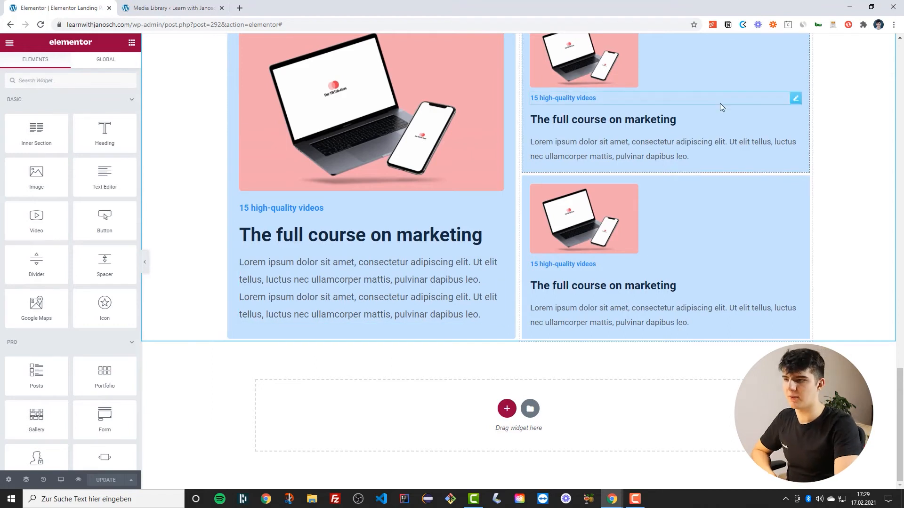
Replace the upper small card's image with the phone photo from the media library
scroll(612, 142, up, 3)
scroll(567, 224, down, 3)
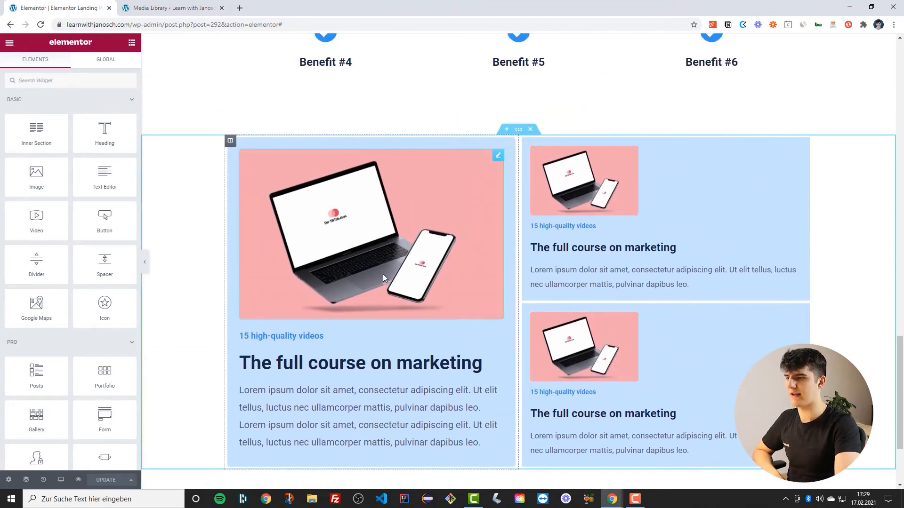
scroll(612, 235, up, 3)
click(591, 195)
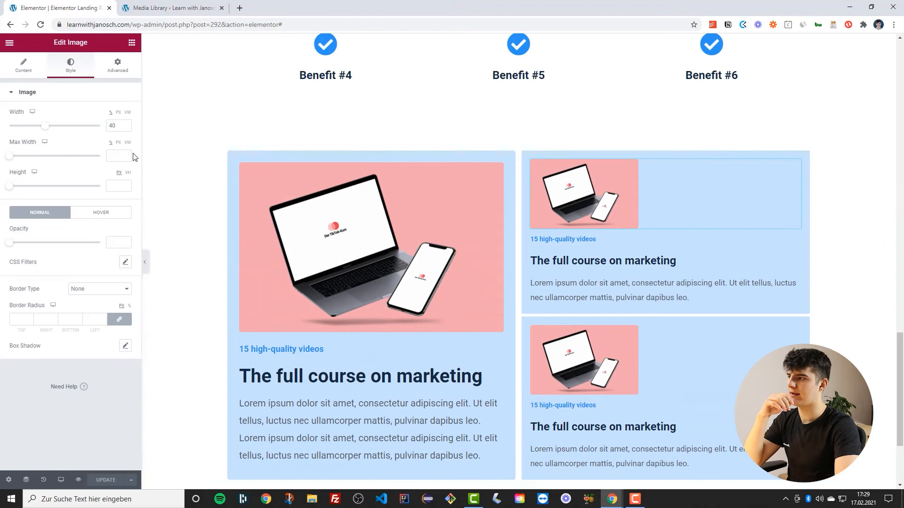
click(19, 68)
click(81, 135)
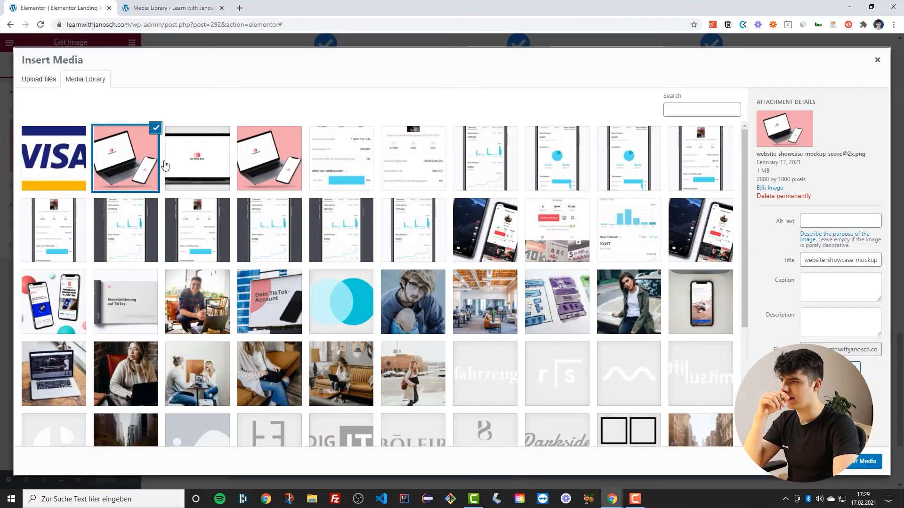
scroll(170, 184, down, 2)
scroll(175, 203, up, 2)
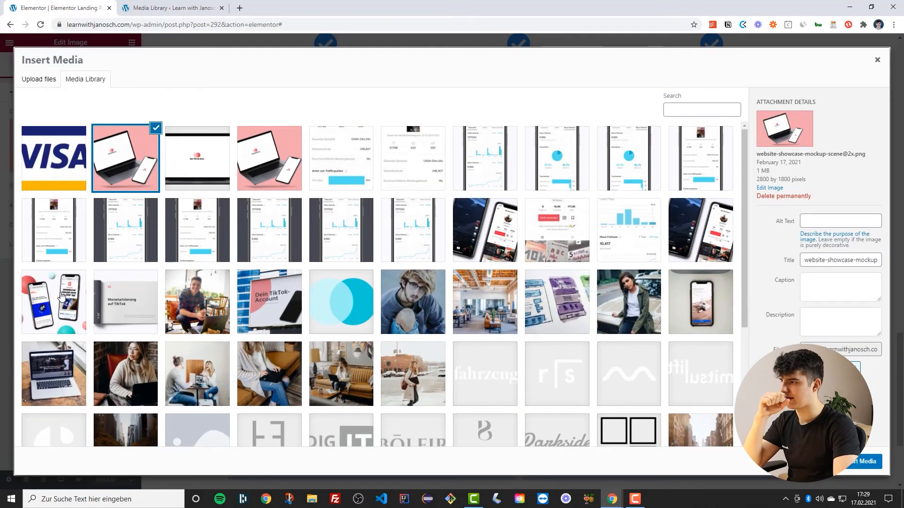
click(689, 301)
click(866, 461)
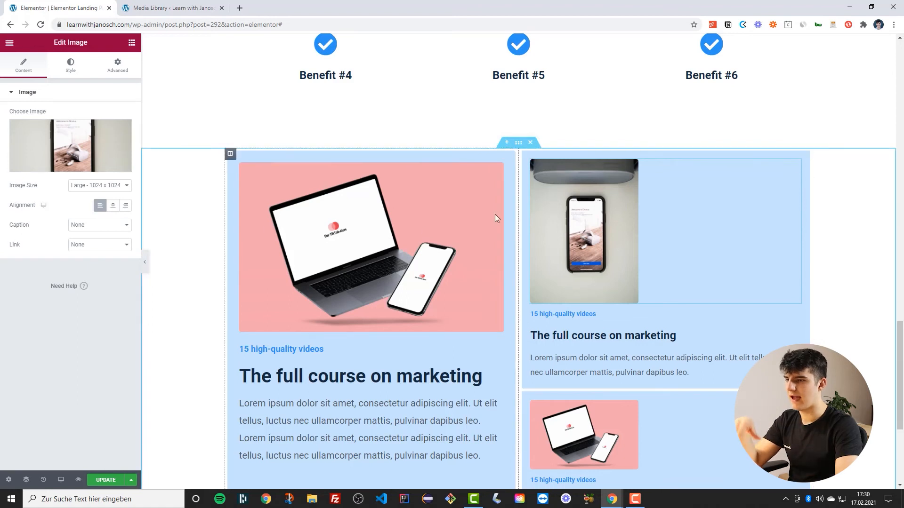
Replace the upper small card's image with the laptop-on-desk photo instead
click(77, 146)
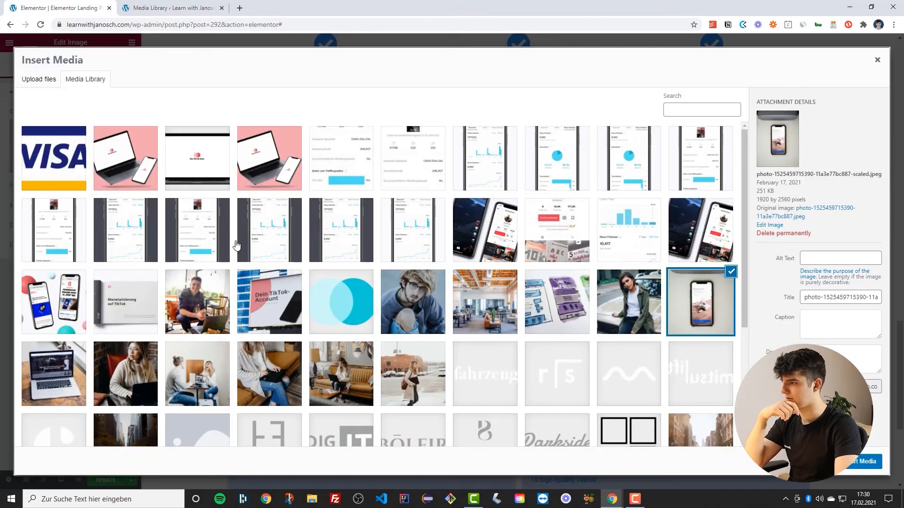
scroll(164, 242, down, 1)
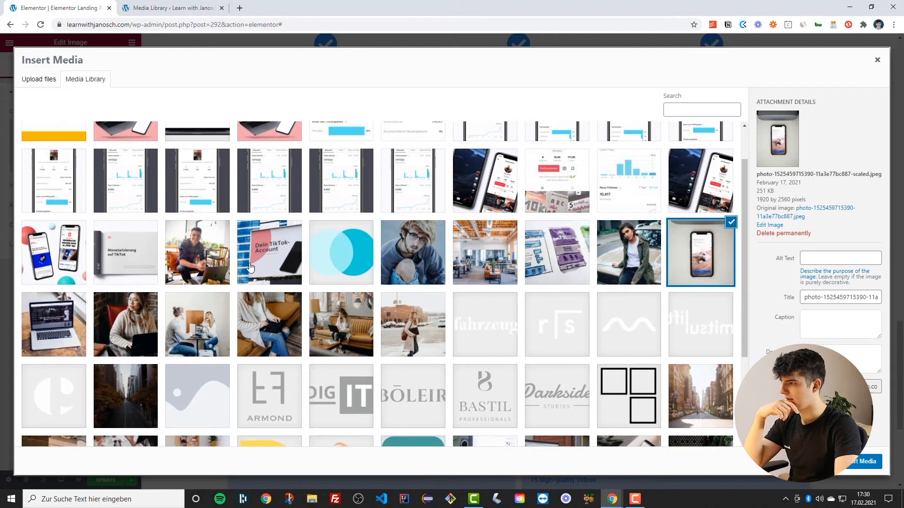
scroll(251, 268, down, 3)
click(46, 190)
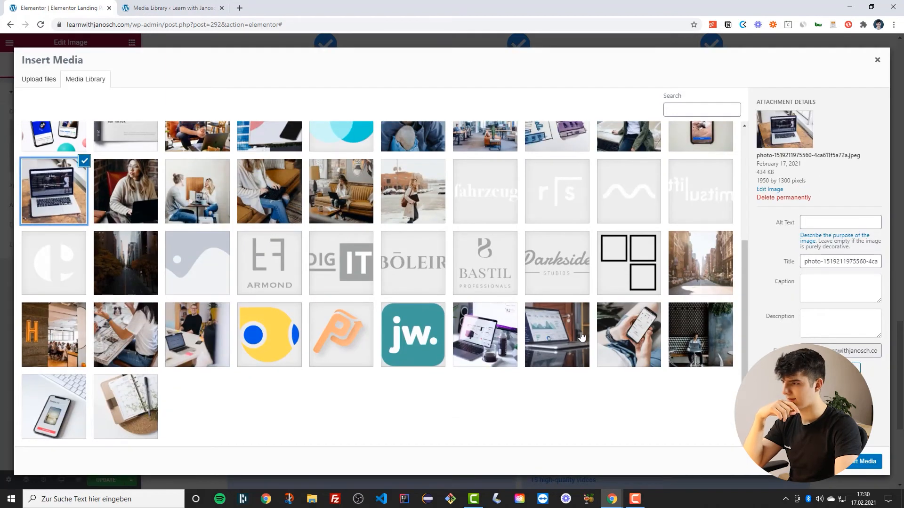
click(133, 391)
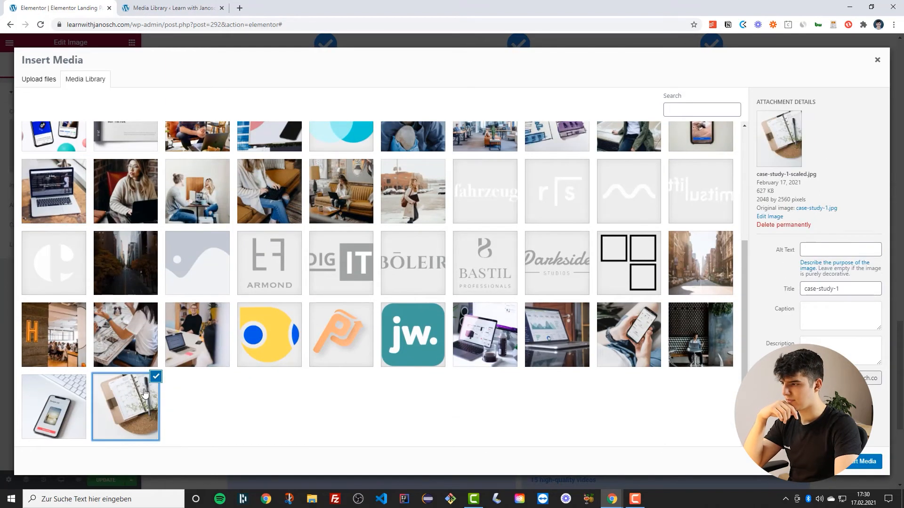
click(53, 193)
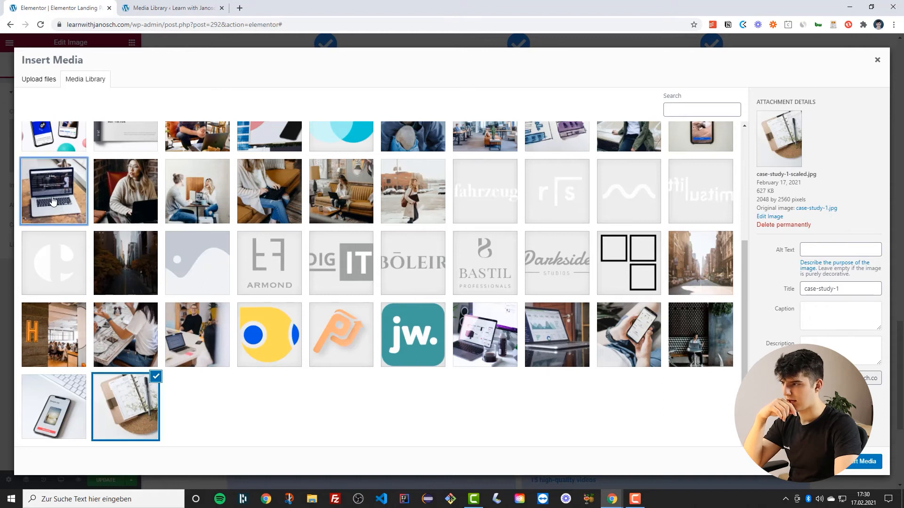
click(868, 461)
Rename the upper small card's heading to "Bonus live sessions"
scroll(521, 289, down, 2)
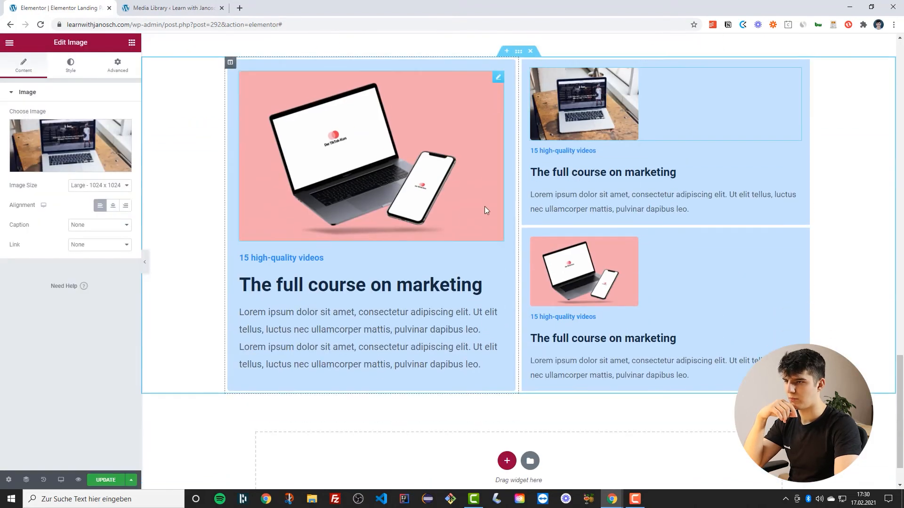
click(585, 169)
triple_click(585, 169)
text(Bo)
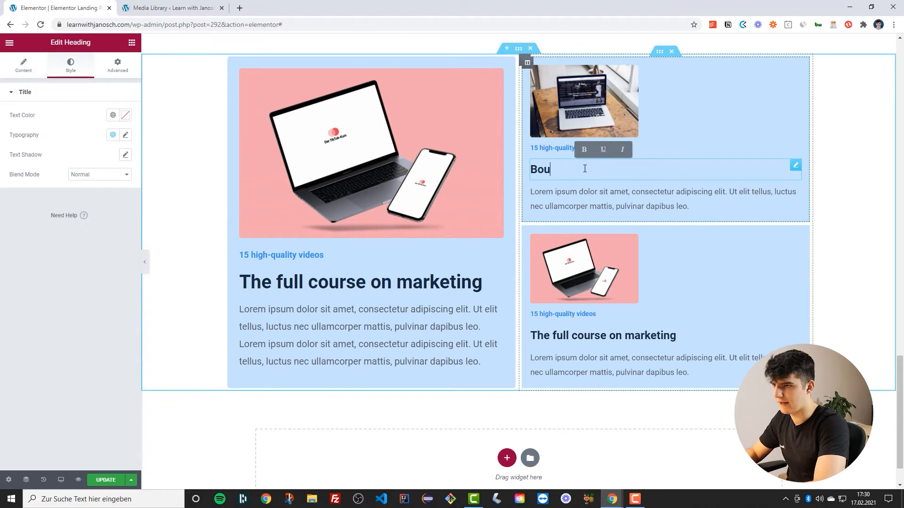
text(nus live sessions)
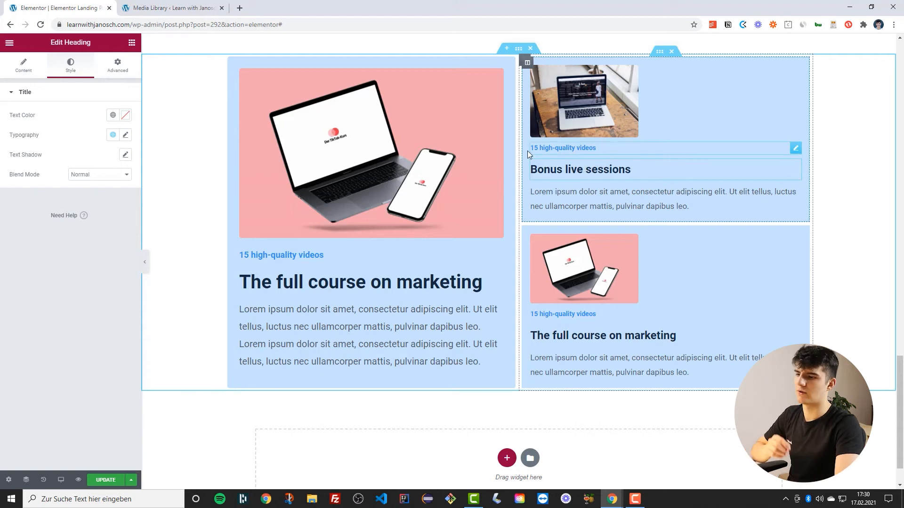
Replace the lower small card's image with the photo of two people talking at a table
scroll(611, 254, down, 1)
click(449, 188)
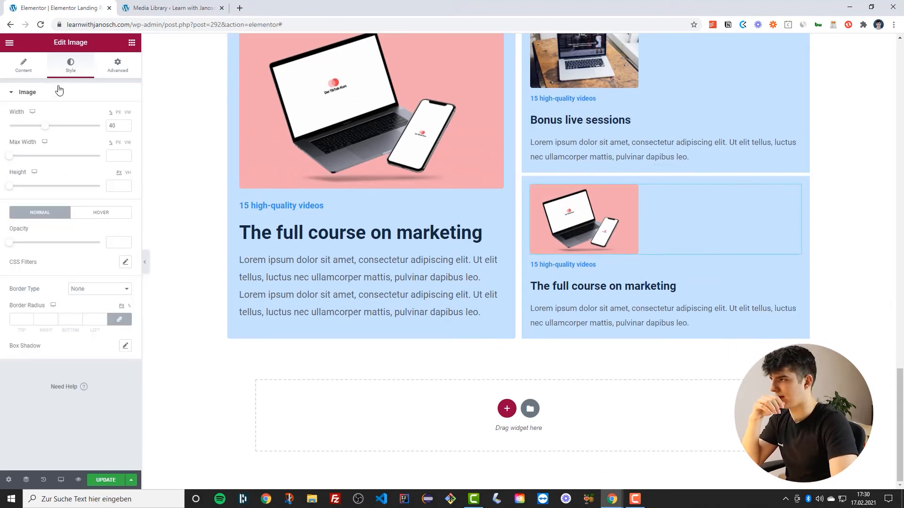
click(23, 65)
click(78, 145)
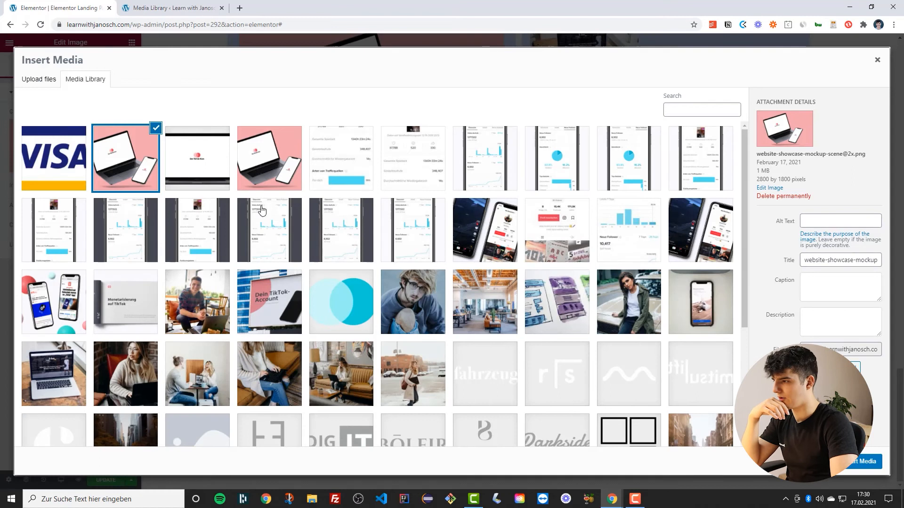
scroll(263, 210, down, 3)
click(127, 240)
click(178, 233)
click(856, 461)
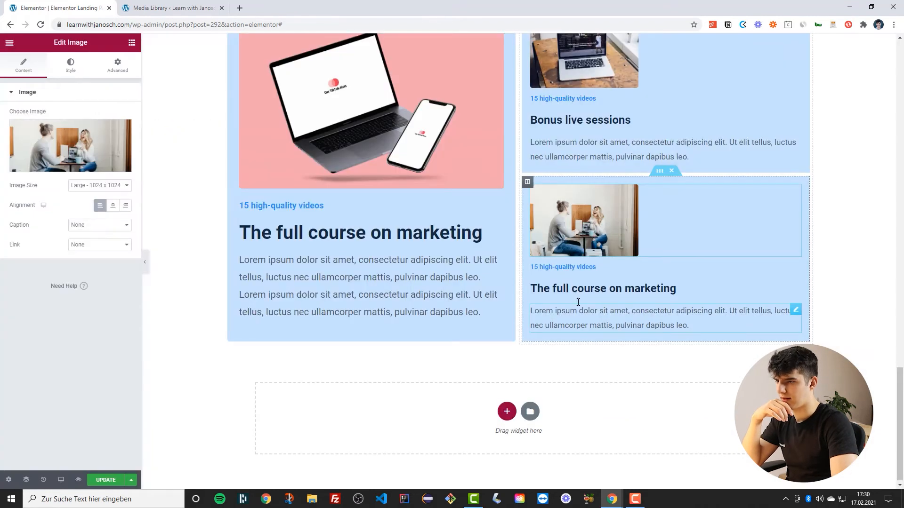
Rename the lower small card's heading to "1:1 coaching"
triple_click(573, 284)
text('!)
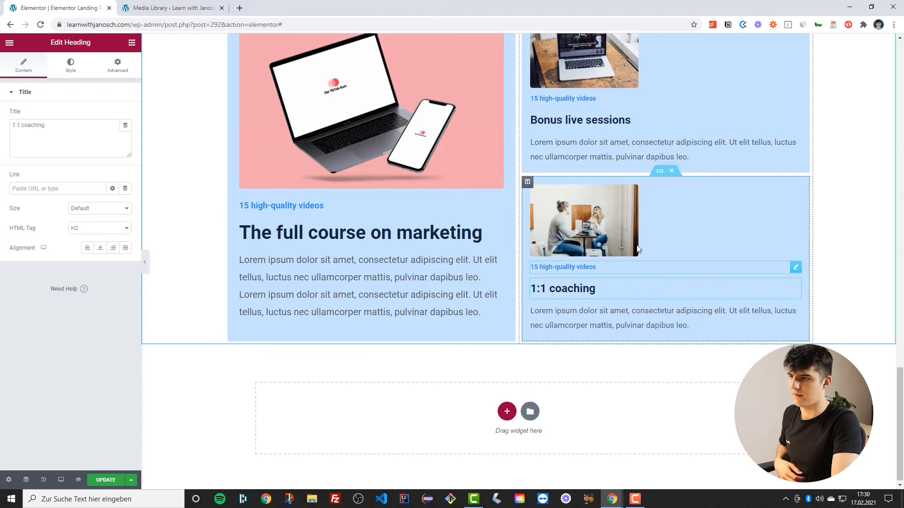
scroll(573, 282, up, 2)
scroll(399, 232, down, 1)
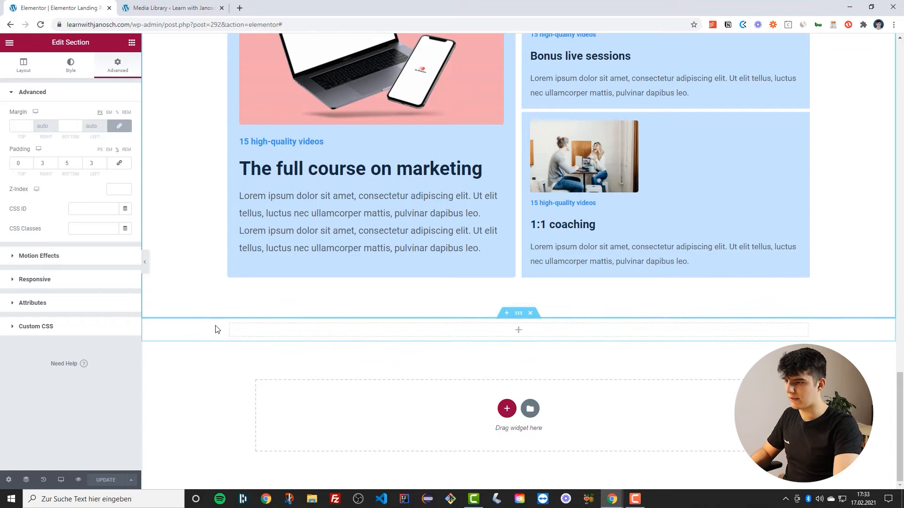
Duplicate the column of the new empty section below to make it two columns
right_click(233, 326)
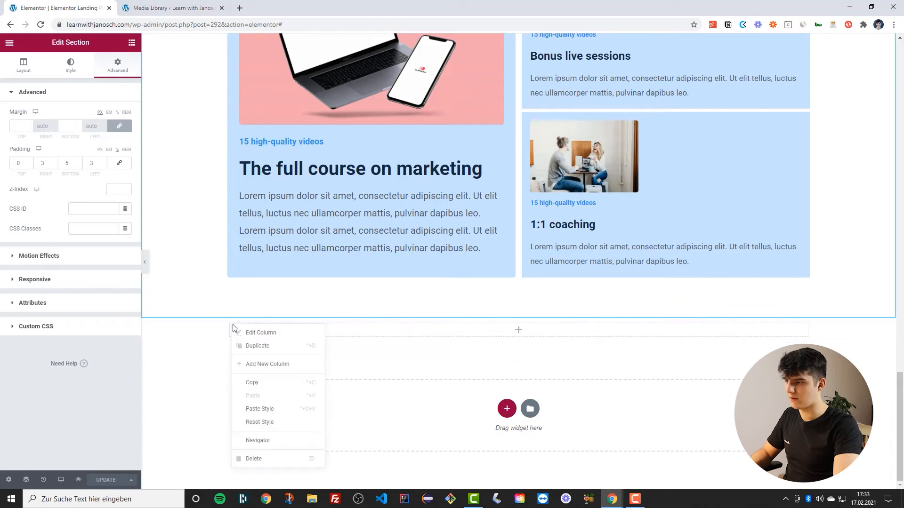
click(257, 346)
click(519, 313)
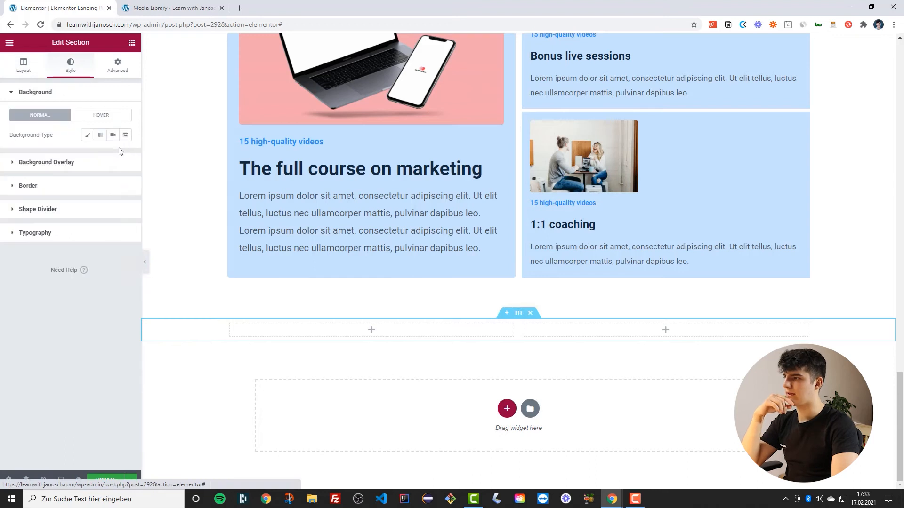
Give the new section a classic background in the Secondary global colour
click(88, 136)
click(113, 156)
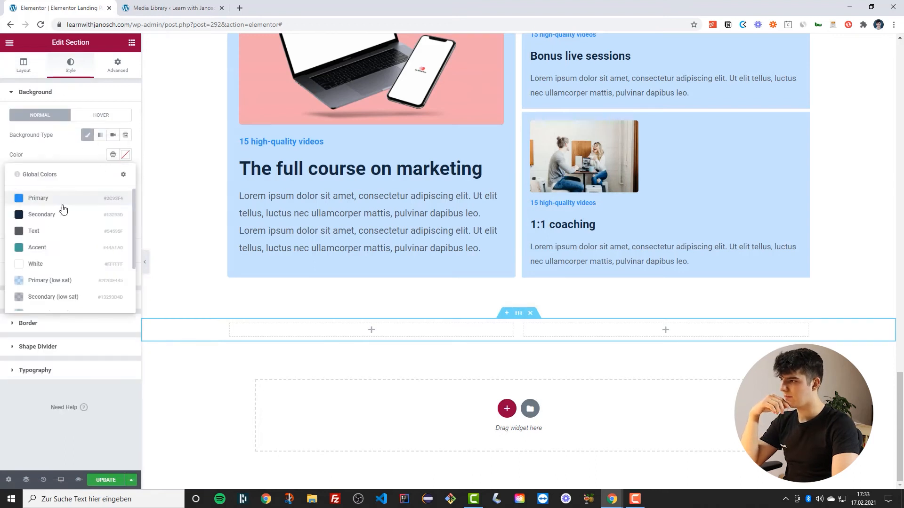
click(23, 215)
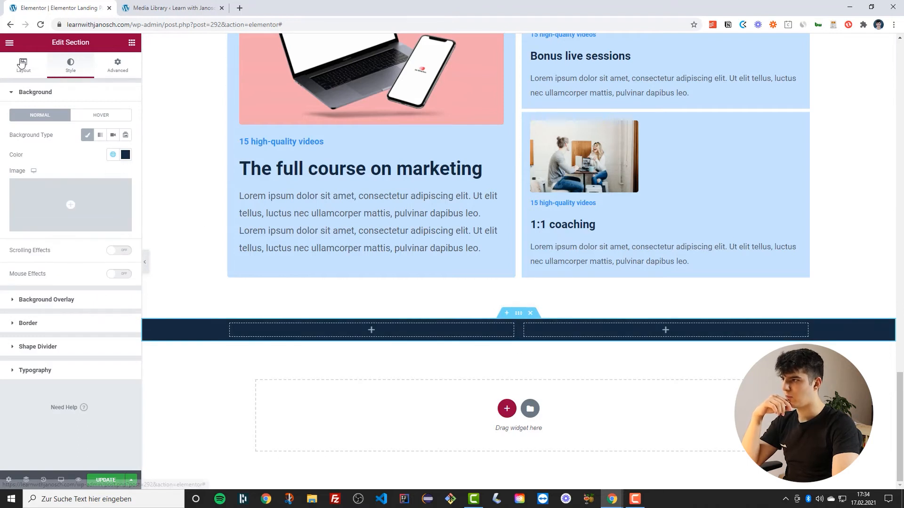
Add an Image widget to the new section's right column
click(25, 71)
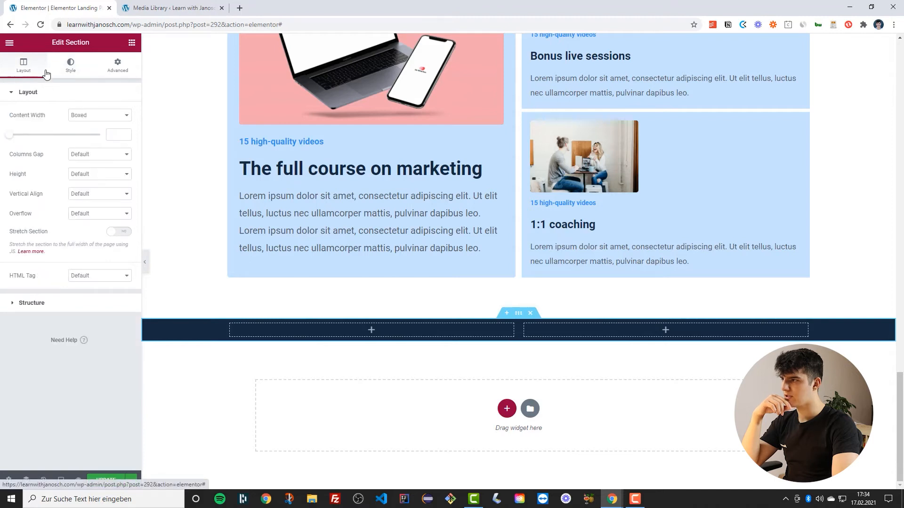
click(132, 42)
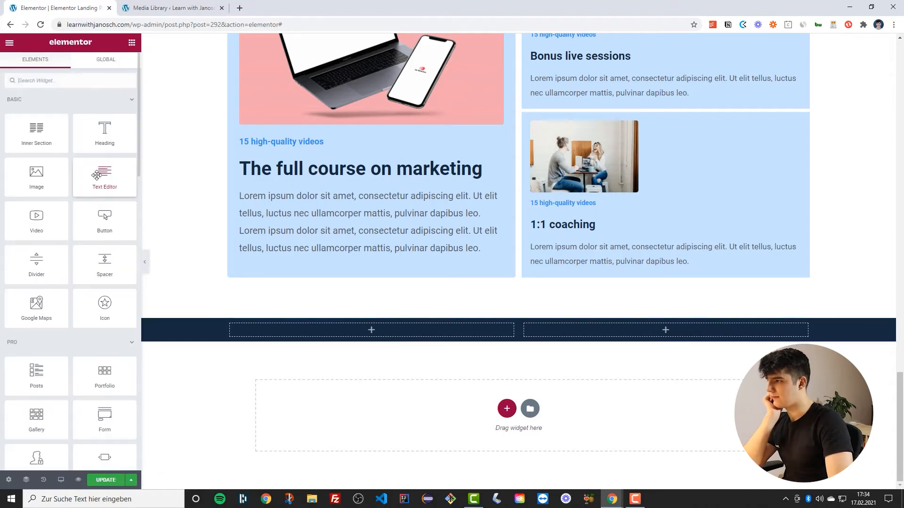
drag(32, 173, 630, 327)
scroll(605, 332, down, 4)
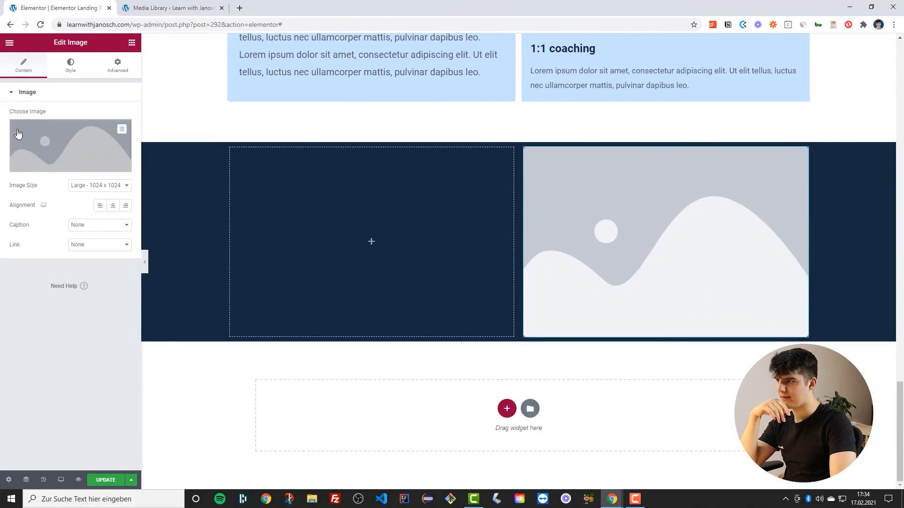
Set the right column's image to the Statistik Mockup 3 phone screenshot
click(91, 143)
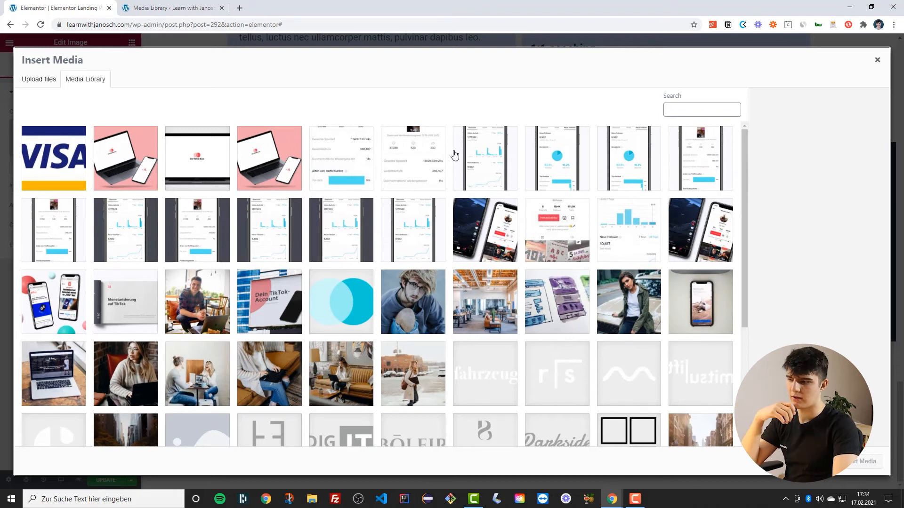
click(483, 156)
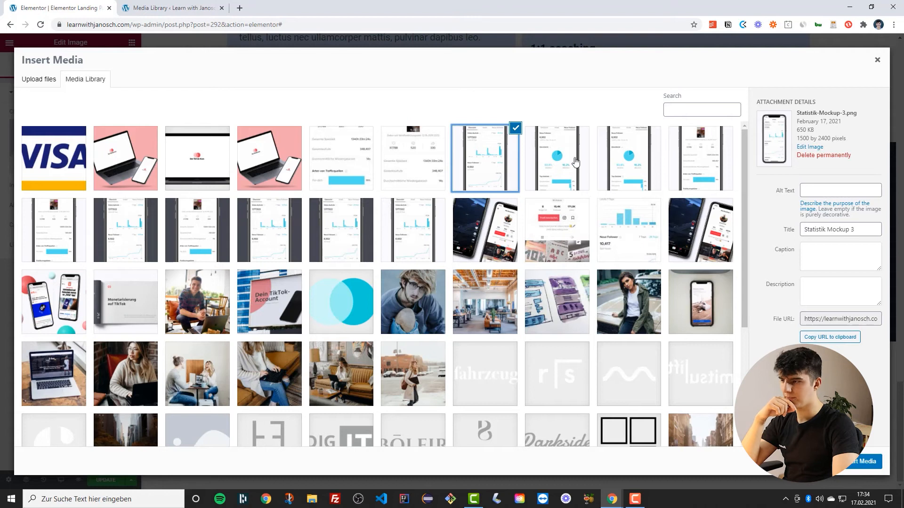
scroll(411, 283, down, 5)
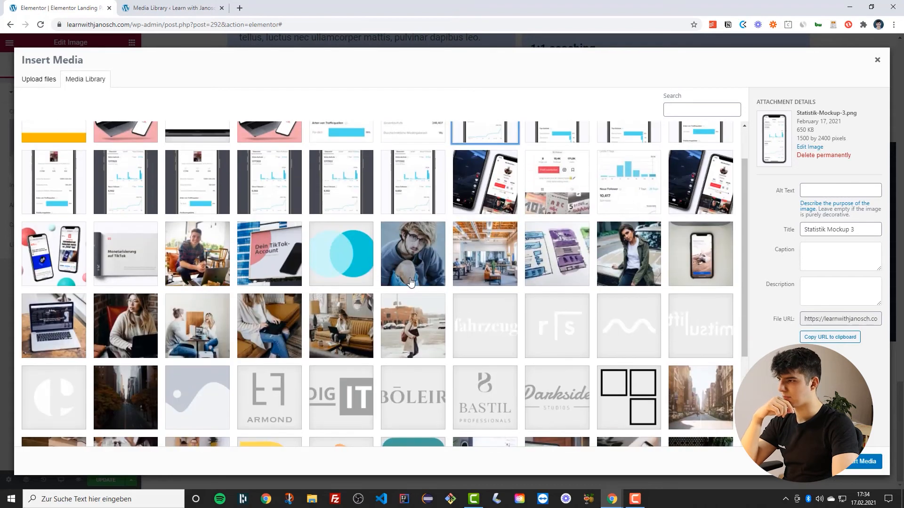
scroll(410, 283, up, 5)
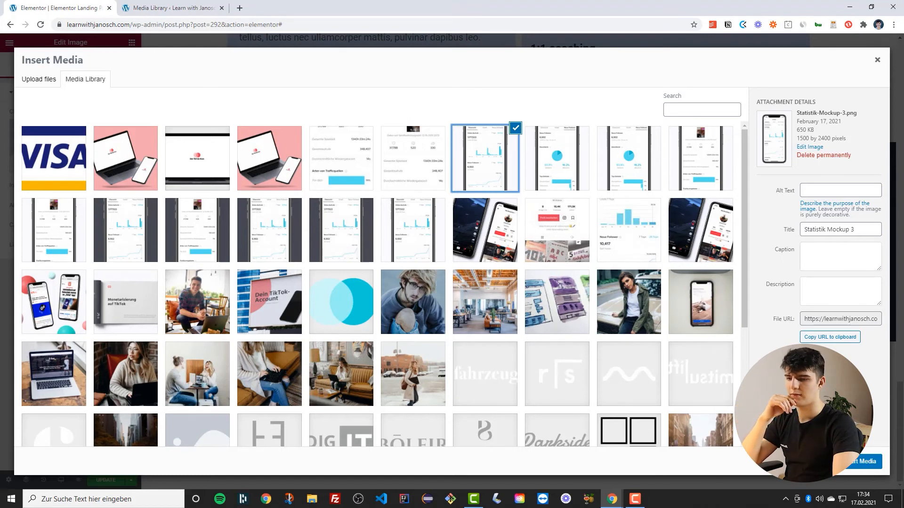
click(866, 461)
scroll(512, 273, down, 3)
scroll(511, 288, down, 2)
scroll(510, 289, up, 6)
scroll(510, 288, down, 3)
scroll(547, 126, up, 2)
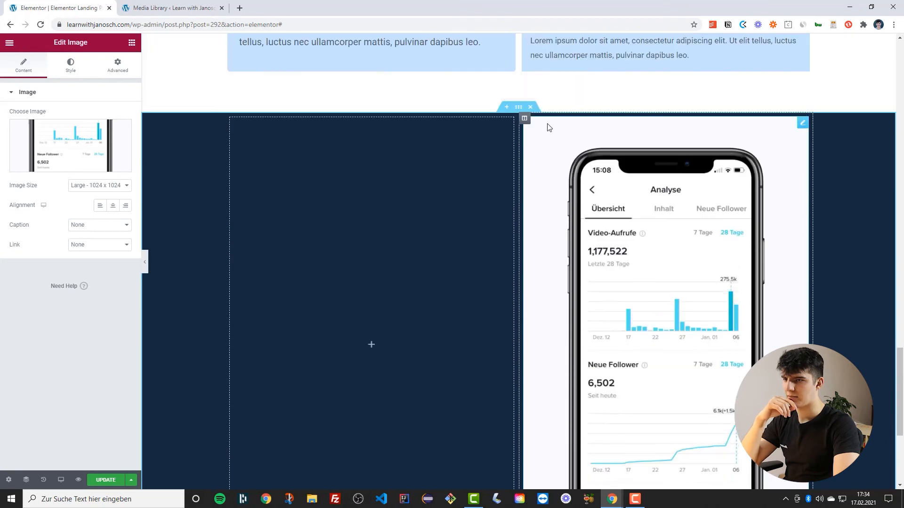
Widen the left column so the right image column is 35% wide
click(71, 65)
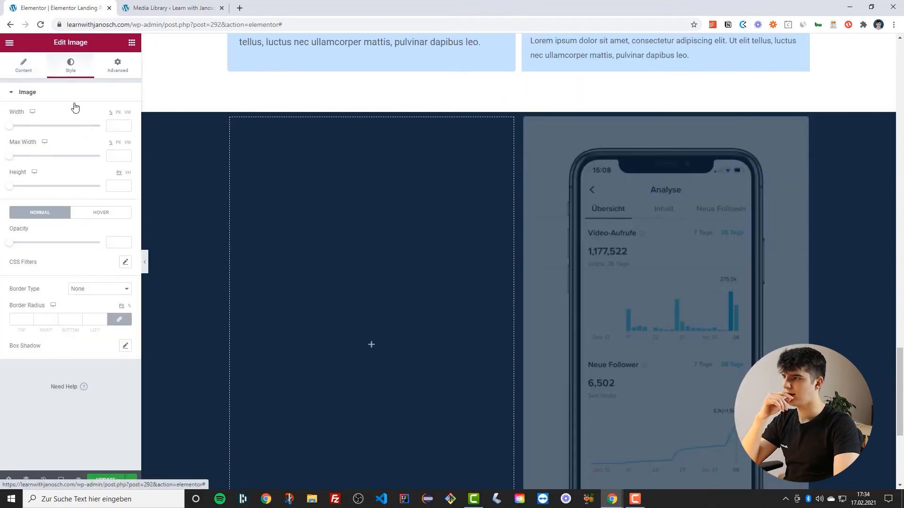
click(524, 119)
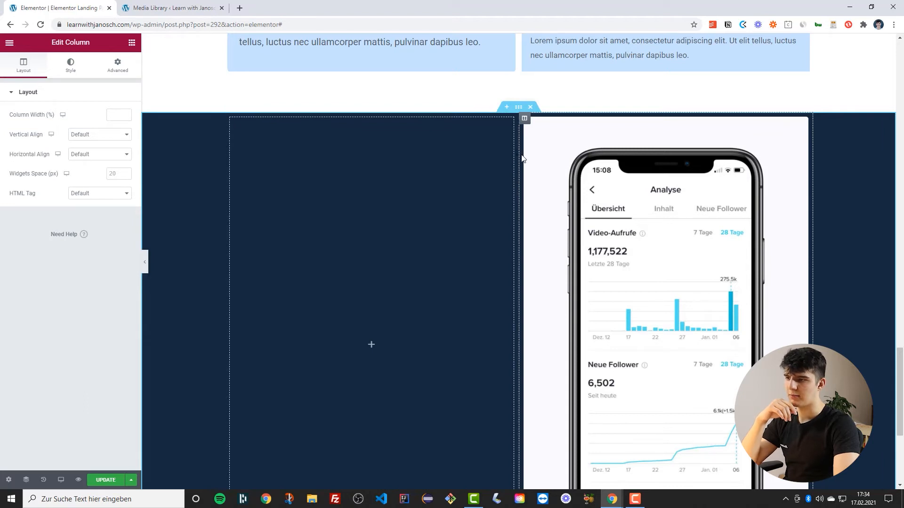
drag(517, 154, 607, 183)
scroll(493, 298, down, 2)
scroll(493, 299, up, 3)
scroll(442, 258, down, 1)
scroll(438, 283, up, 3)
scroll(542, 179, down, 3)
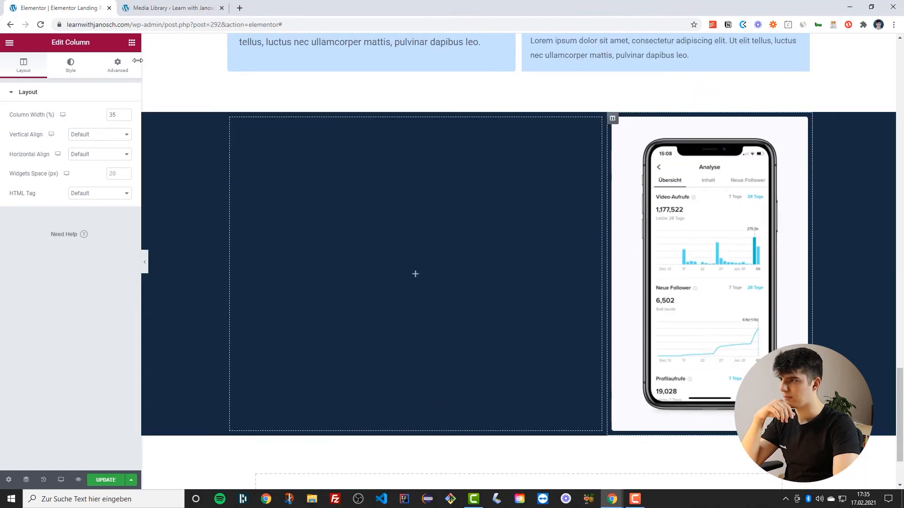
Set the image column's margin and padding to 0 in its advanced settings
click(118, 65)
click(121, 160)
click(119, 125)
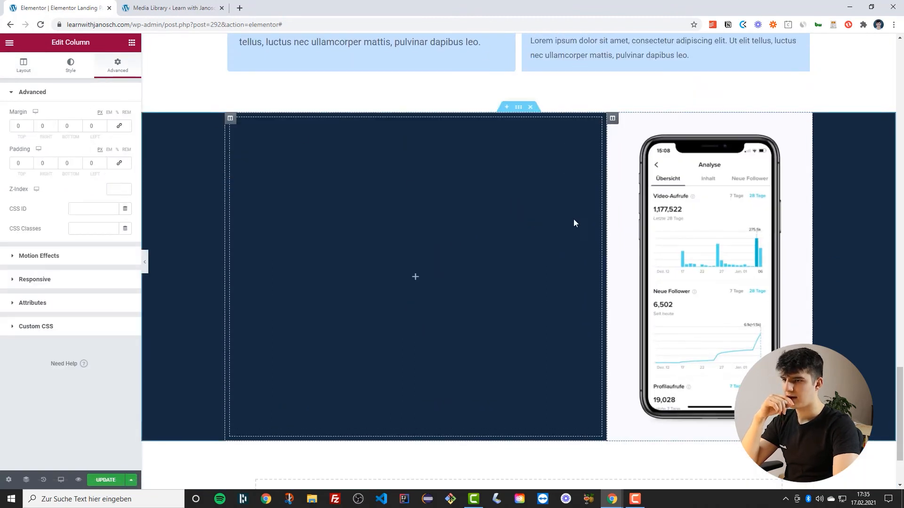
Set the dark section's padding to 5 top, 3 right, 5 bottom and 3 left
scroll(573, 219, up, 1)
click(515, 160)
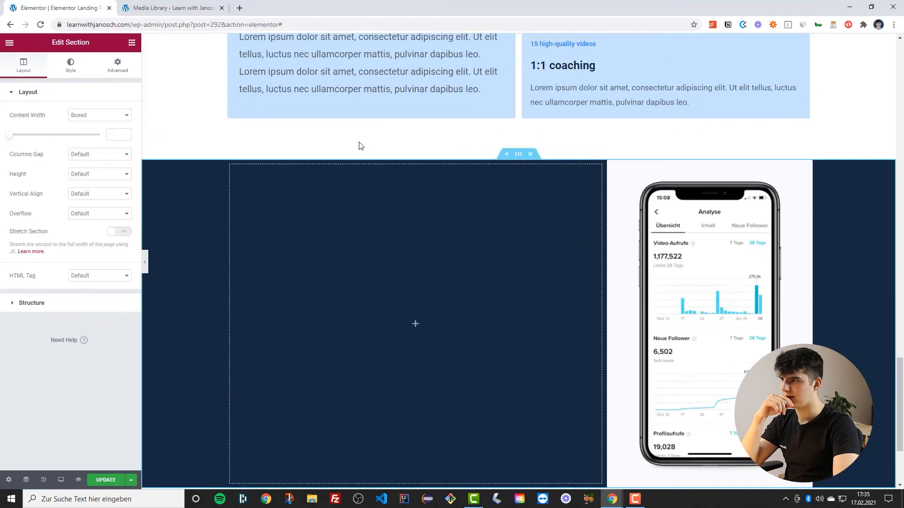
click(107, 69)
click(118, 148)
click(103, 161)
click(103, 162)
click(103, 162)
click(54, 162)
click(54, 161)
click(54, 161)
click(30, 162)
click(29, 162)
click(29, 162)
click(29, 161)
click(30, 162)
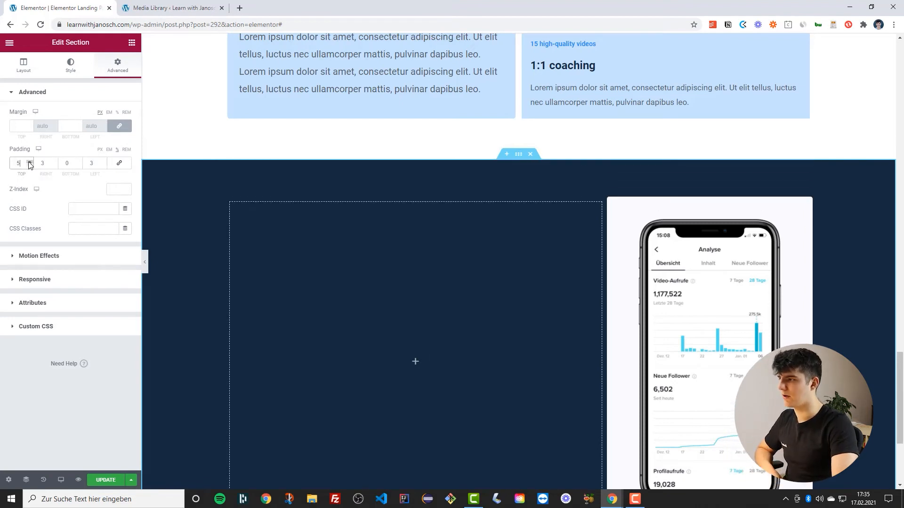
click(79, 162)
click(79, 162)
click(79, 162)
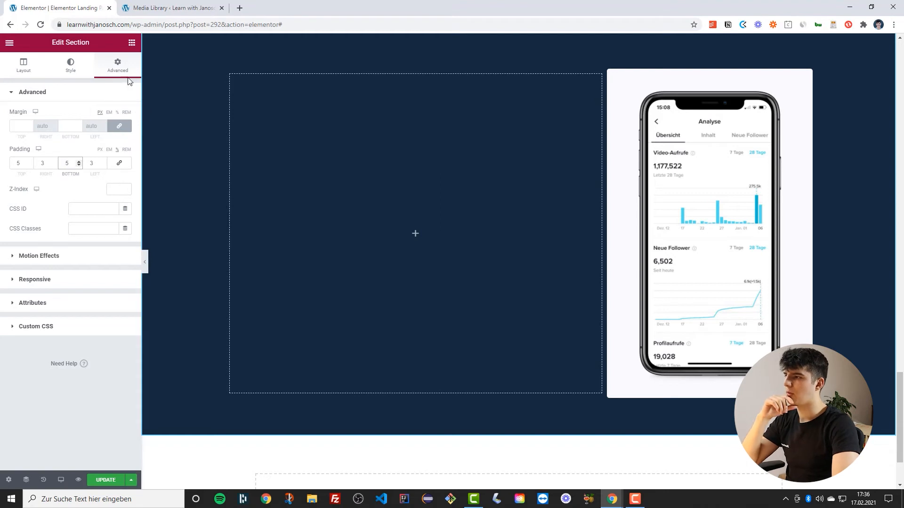
Add two Heading widgets and a Text Editor widget to the left column
click(131, 42)
drag(106, 137, 304, 122)
click(132, 43)
drag(105, 173, 396, 92)
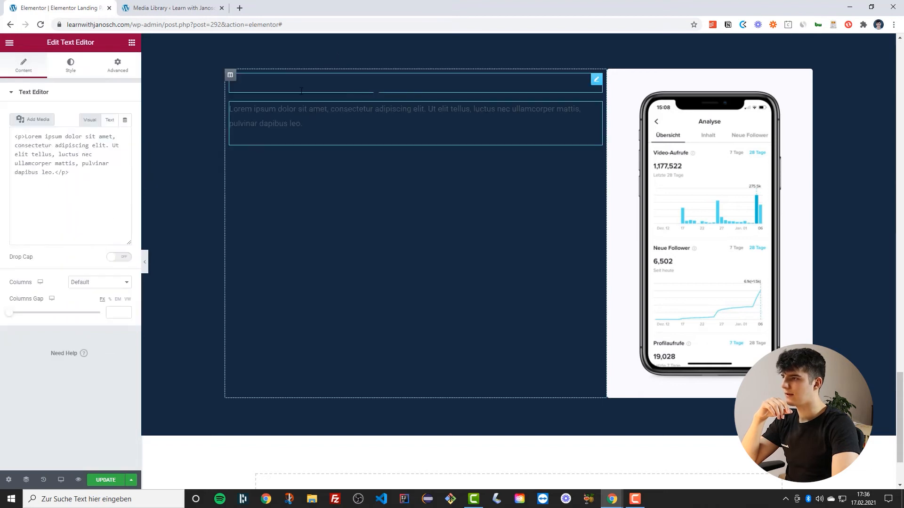
click(132, 43)
drag(104, 132, 287, 85)
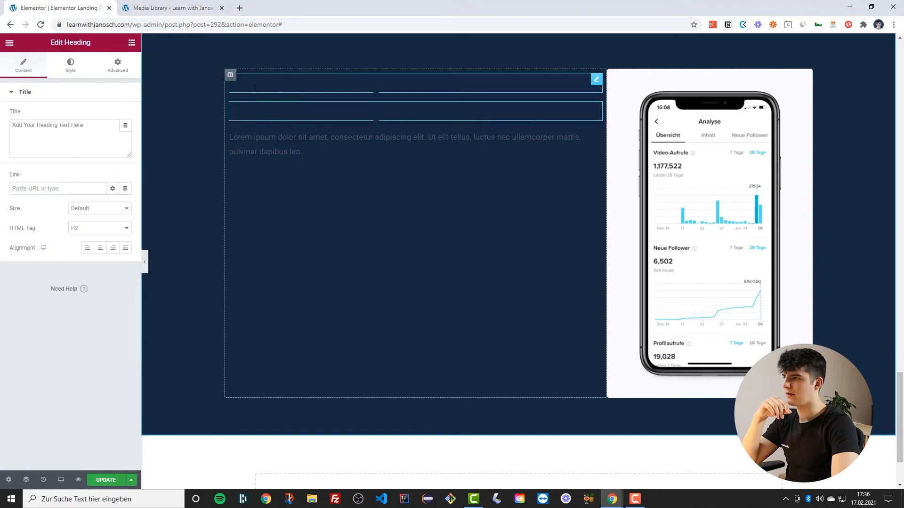
Add a Counter widget below the text in the left column
click(132, 43)
click(73, 81)
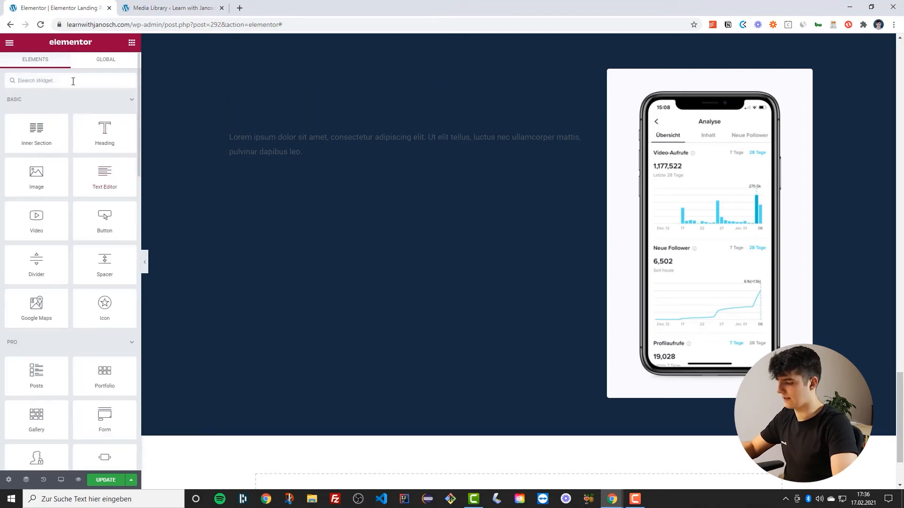
text(cou)
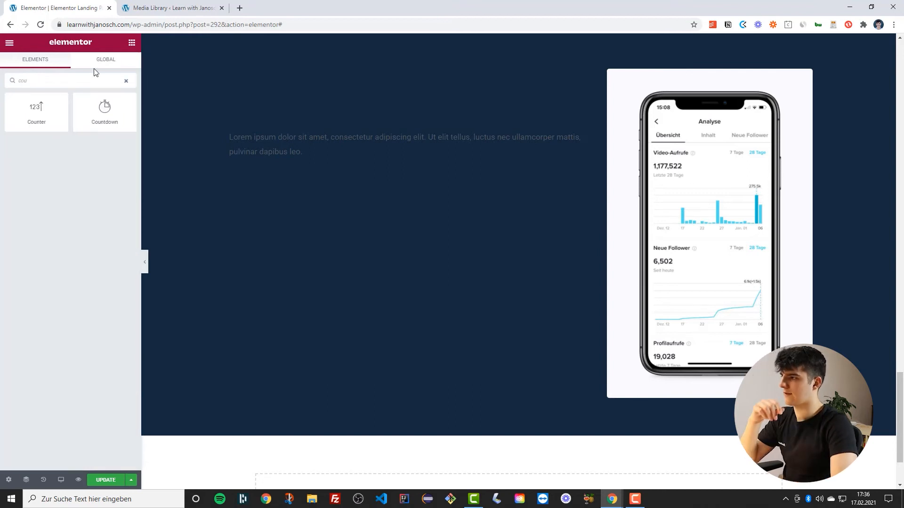
drag(42, 118, 296, 171)
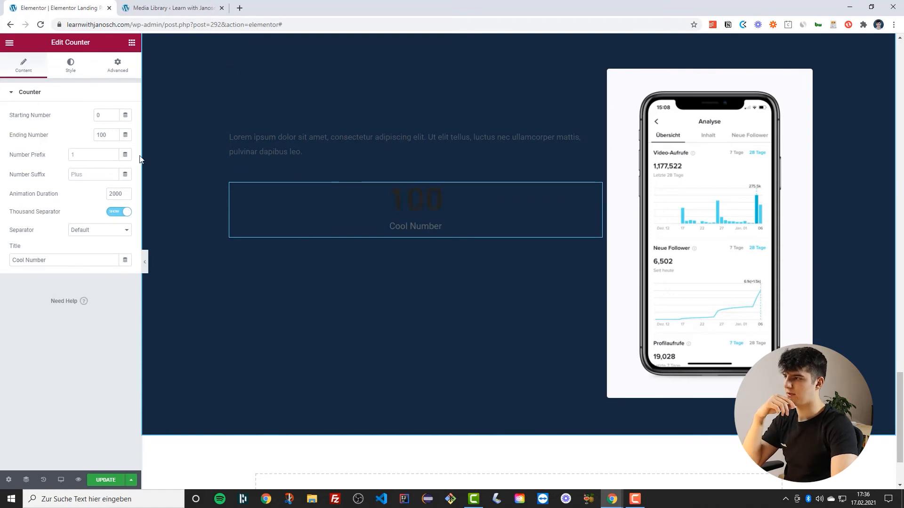
Insert an Inner Section below the text and move the counter into its first column
click(9, 43)
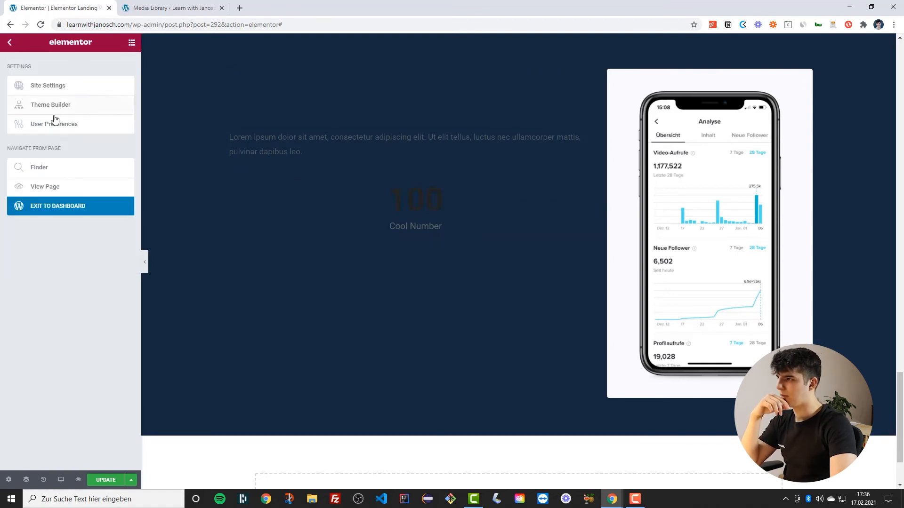
click(132, 43)
drag(36, 134, 299, 174)
drag(595, 217, 391, 238)
Duplicate the inner section's counter column
right_click(241, 195)
click(261, 212)
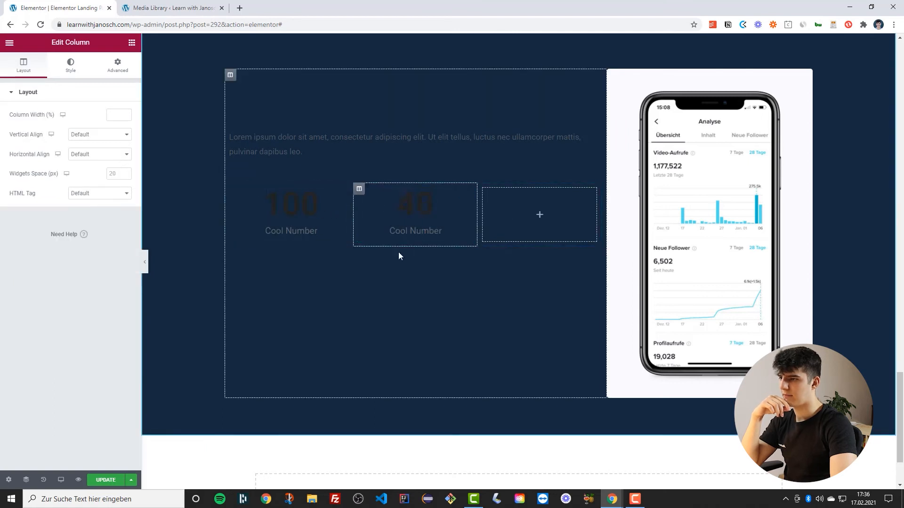
scroll(377, 207, up, 2)
scroll(311, 111, down, 3)
scroll(312, 112, up, 2)
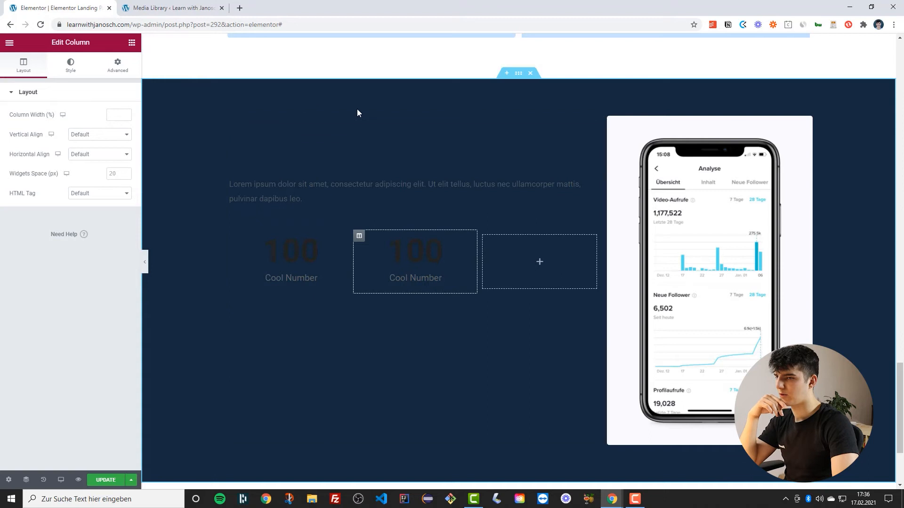
Set the first heading's text colour to the global White colour
click(307, 136)
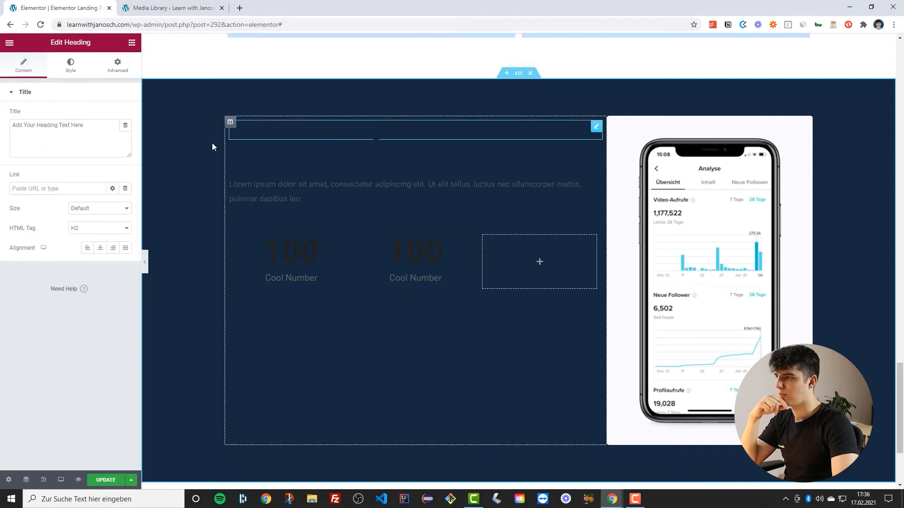
click(70, 65)
click(113, 116)
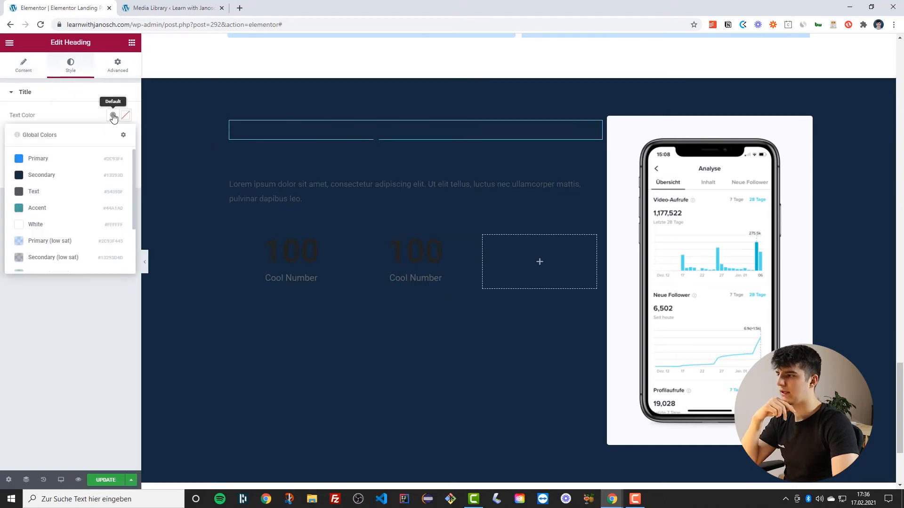
scroll(19, 185, down, 2)
click(19, 183)
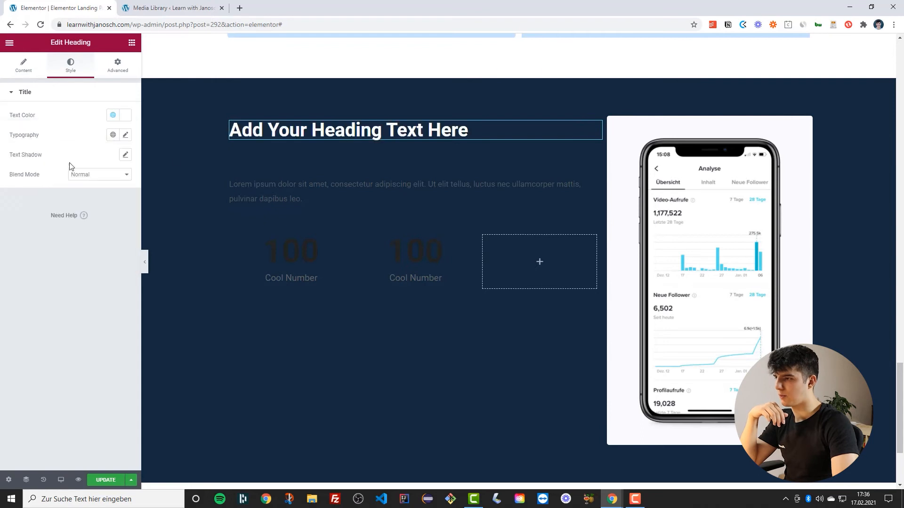
Set the second heading's text colour to the global White colour
click(596, 158)
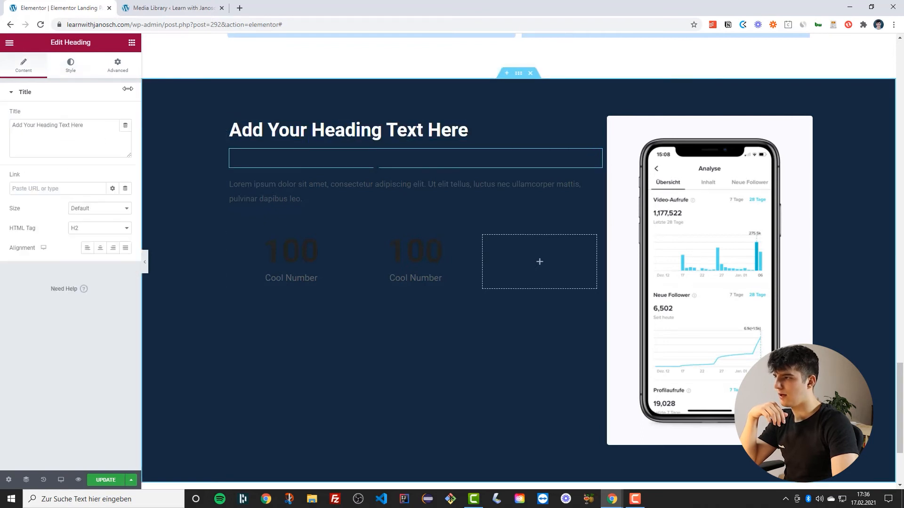
click(71, 66)
click(113, 116)
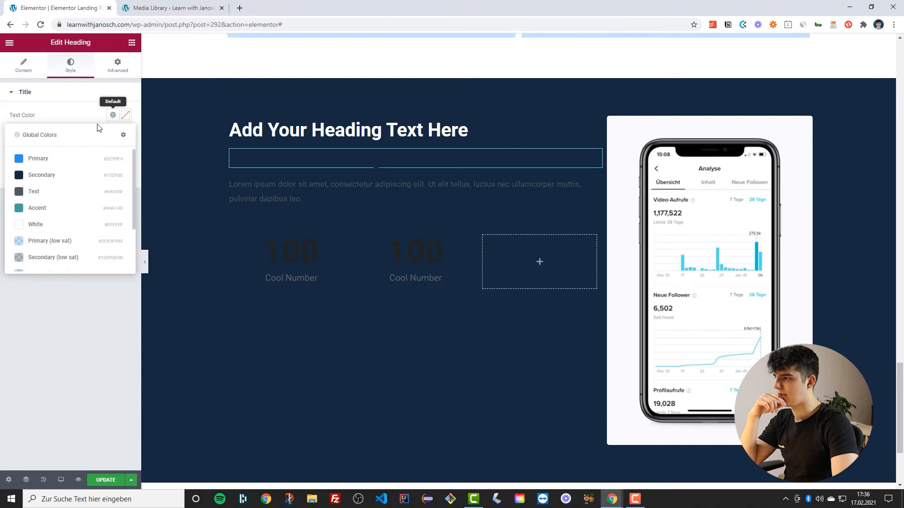
click(23, 233)
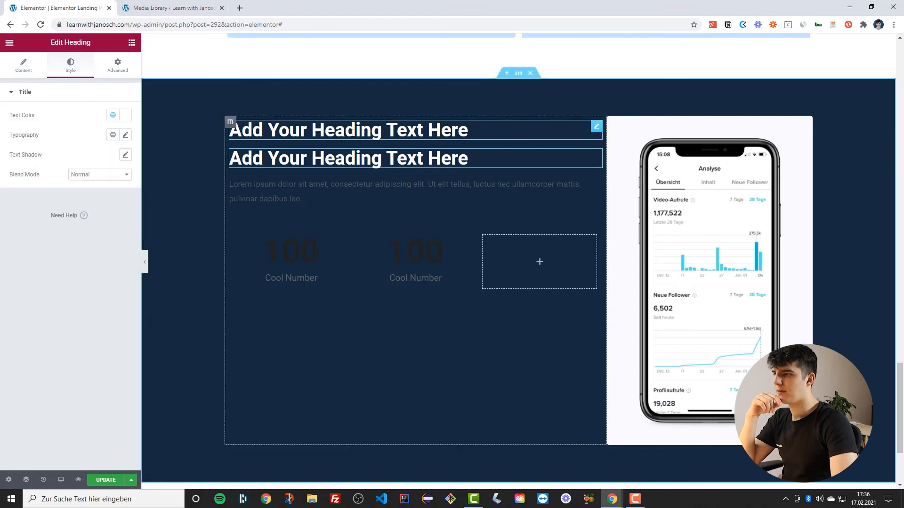
Give the top heading a classic background in the Primary global colour
click(115, 67)
click(32, 287)
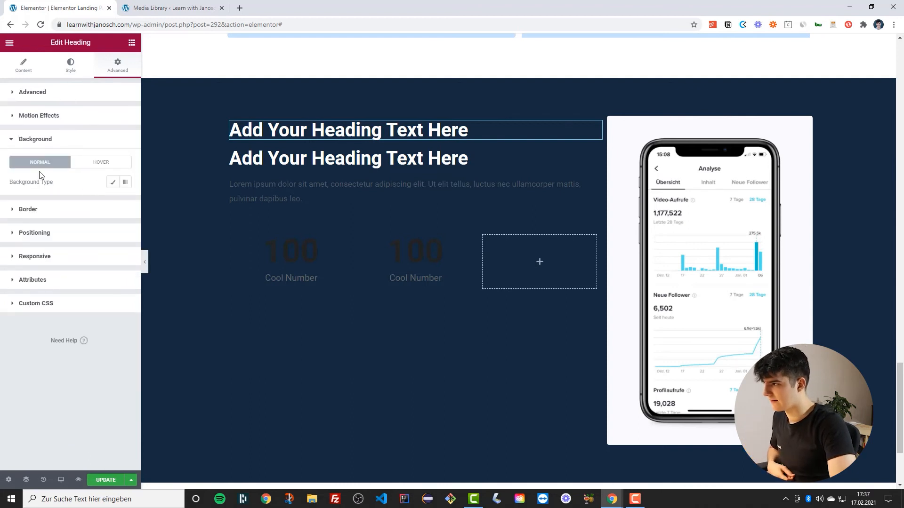
click(113, 184)
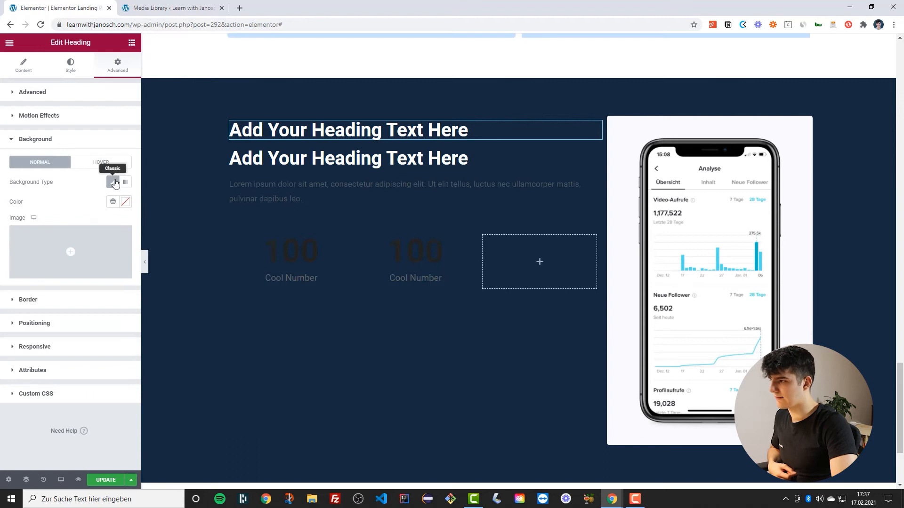
click(114, 204)
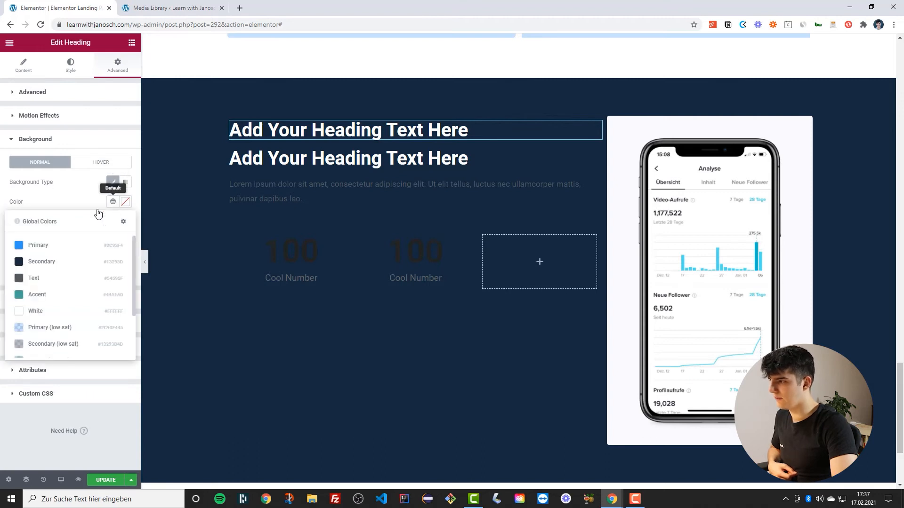
click(19, 245)
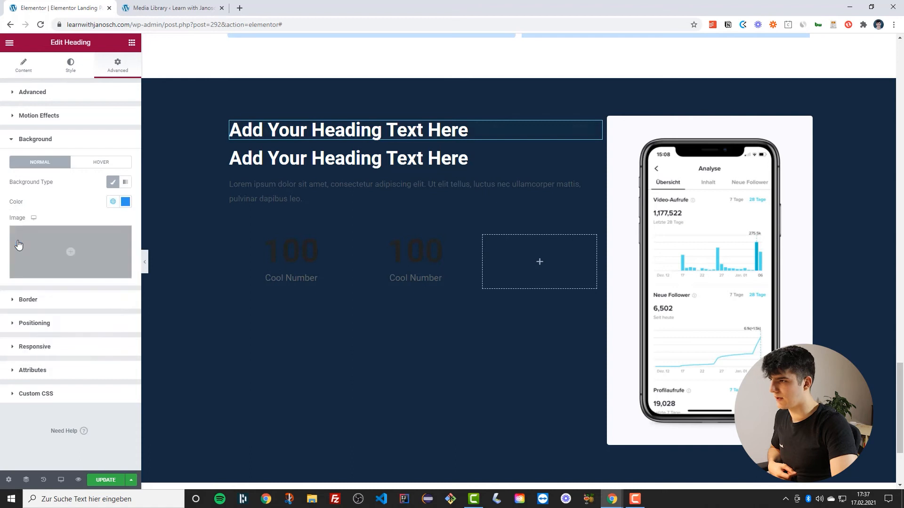
Set the top heading's padding to 7 on all sides
click(91, 92)
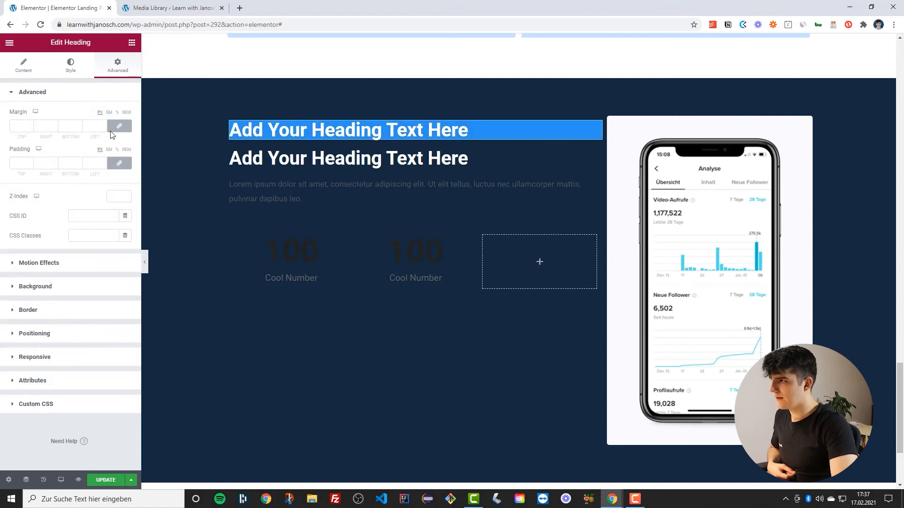
click(103, 162)
click(102, 162)
click(103, 162)
click(102, 162)
click(103, 162)
click(103, 161)
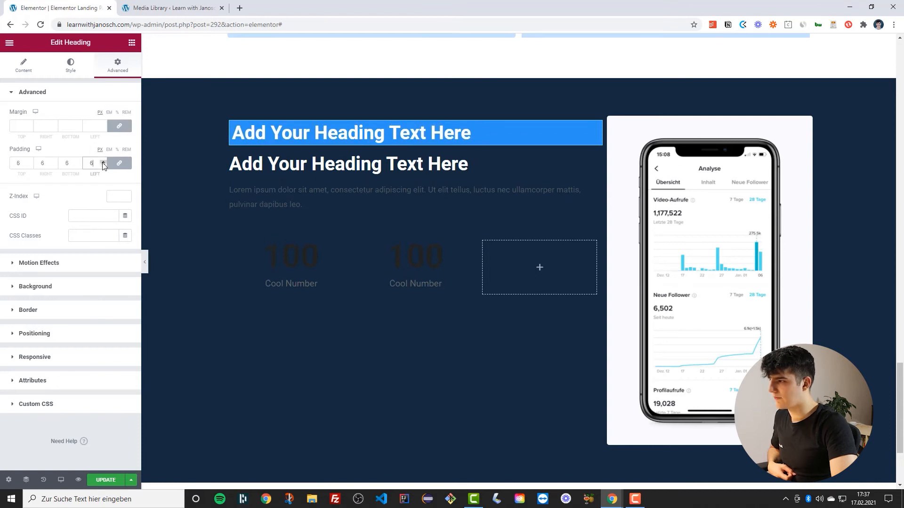
click(103, 162)
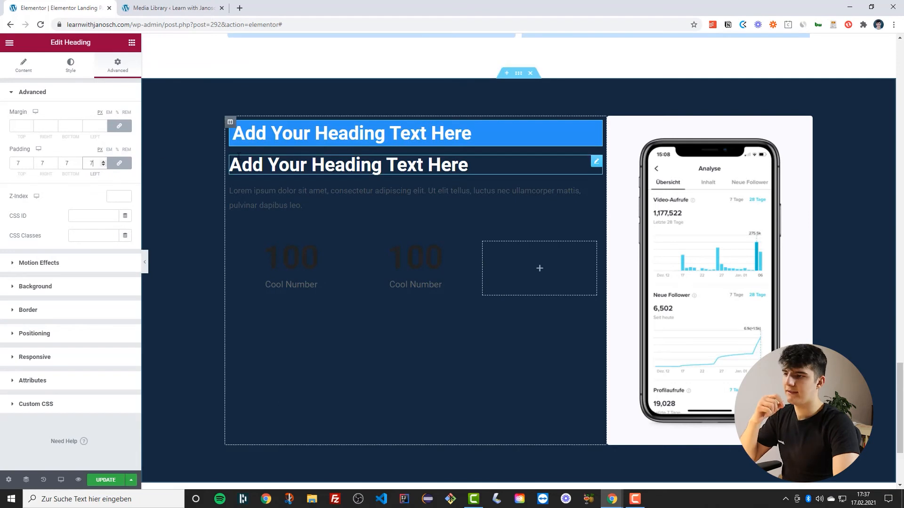
Set the top heading's typography size to 16
click(70, 68)
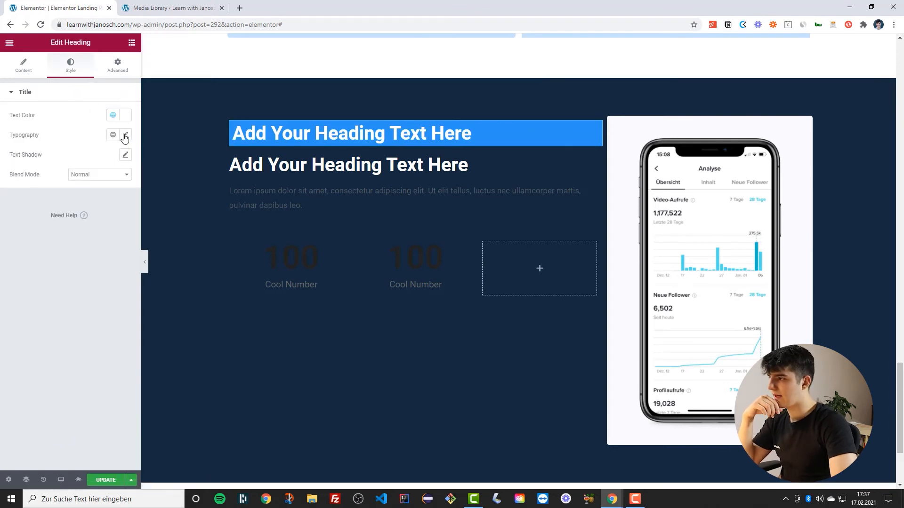
click(126, 136)
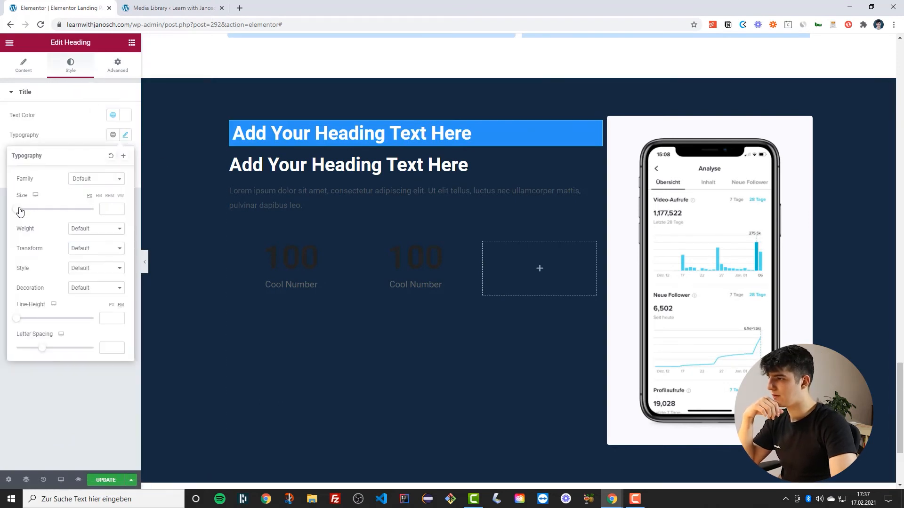
drag(19, 213, 25, 213)
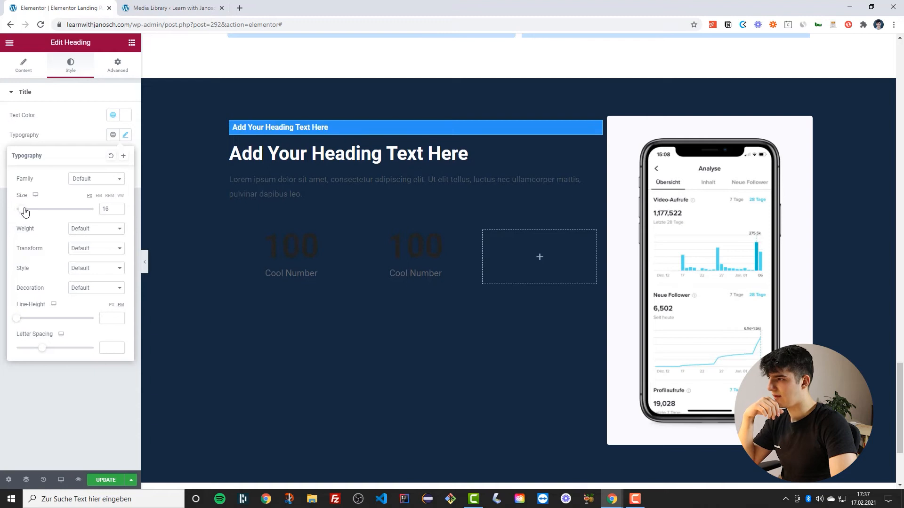
click(92, 138)
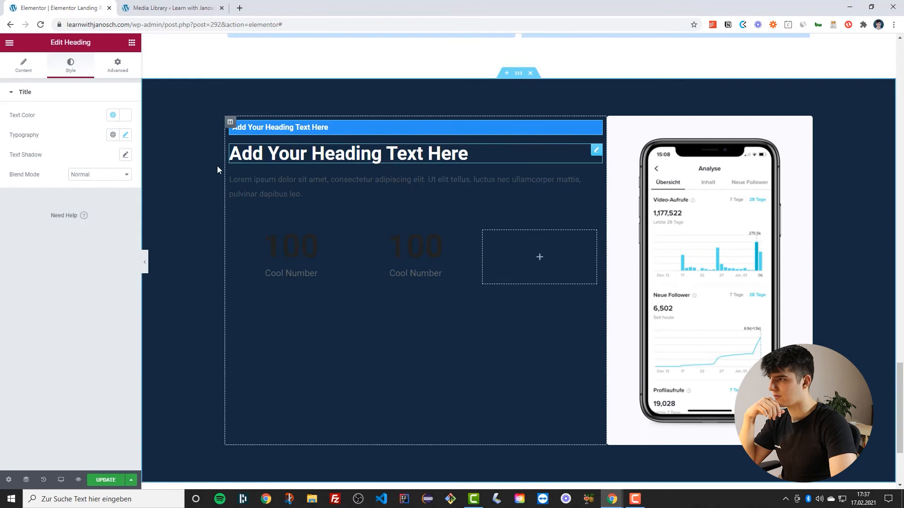
Open the top heading's width options under Positioning
click(145, 262)
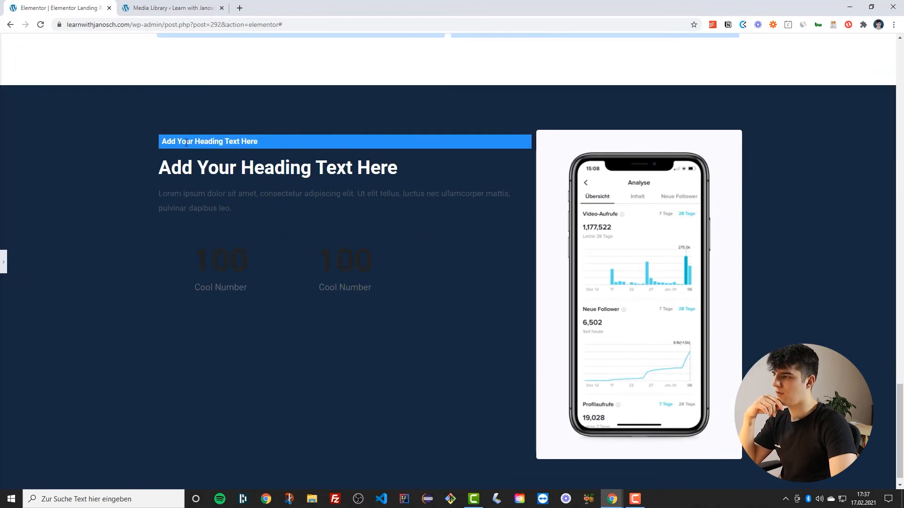
click(3, 260)
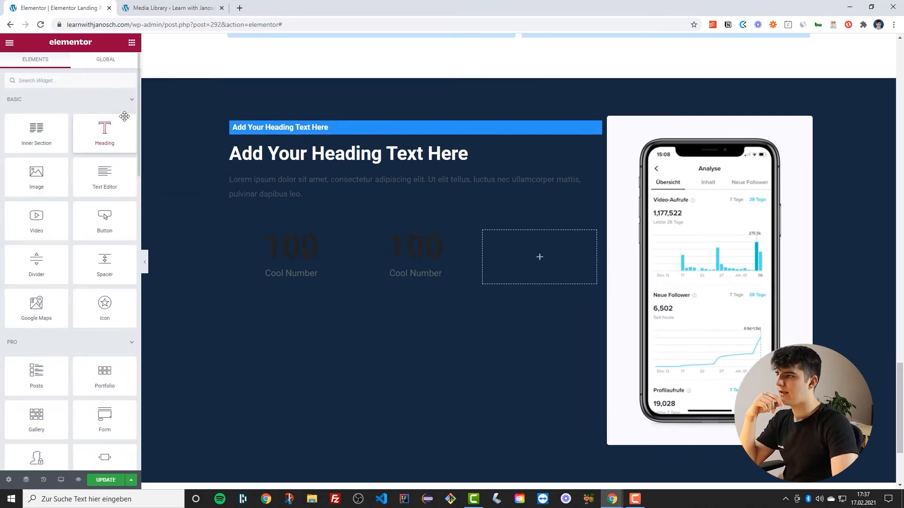
click(259, 132)
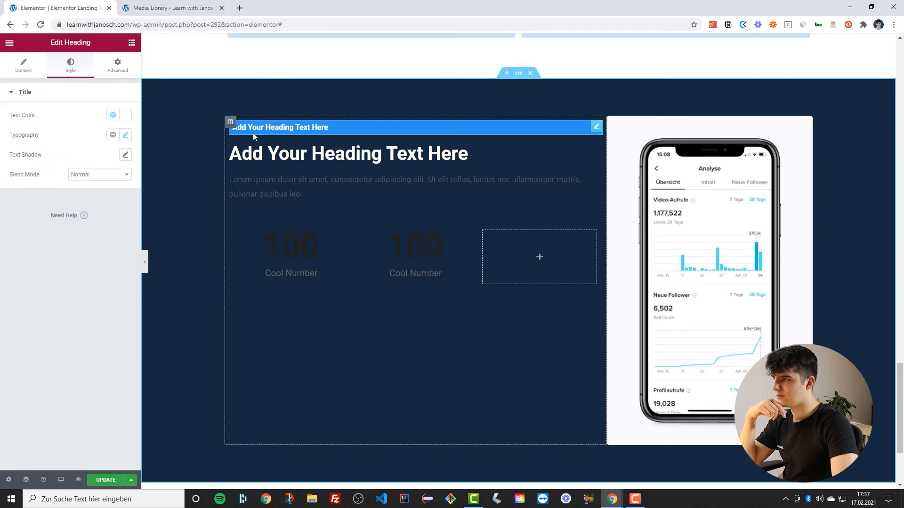
click(117, 66)
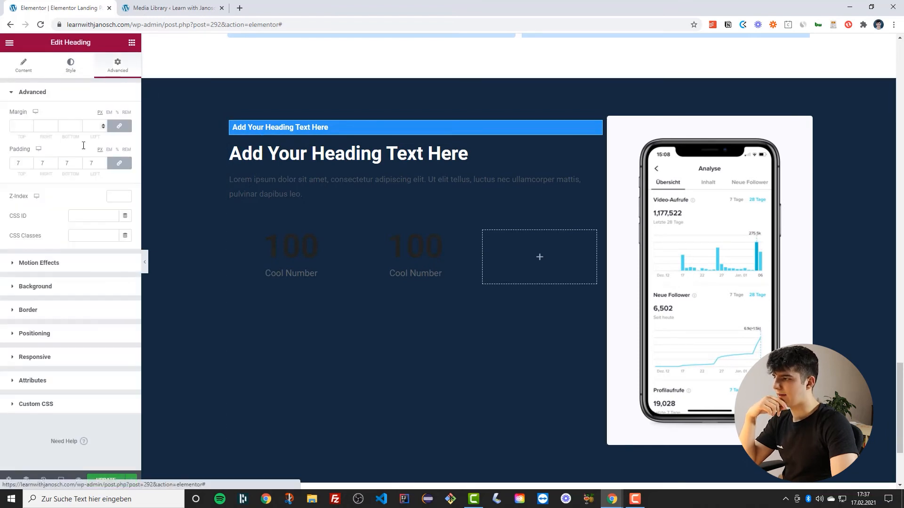
click(45, 339)
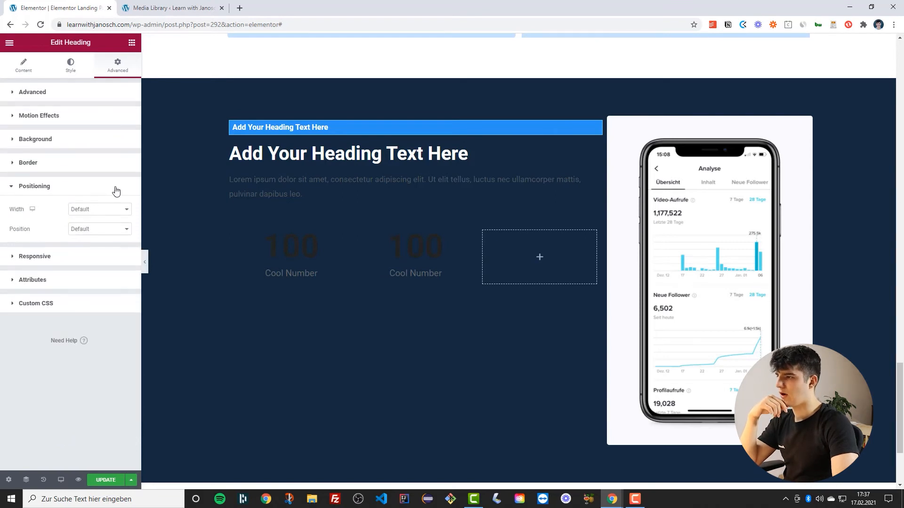
click(75, 213)
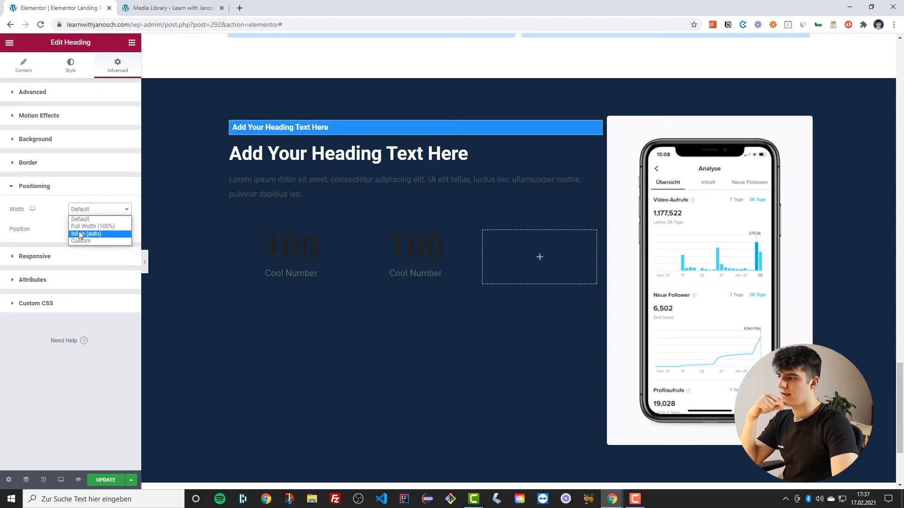
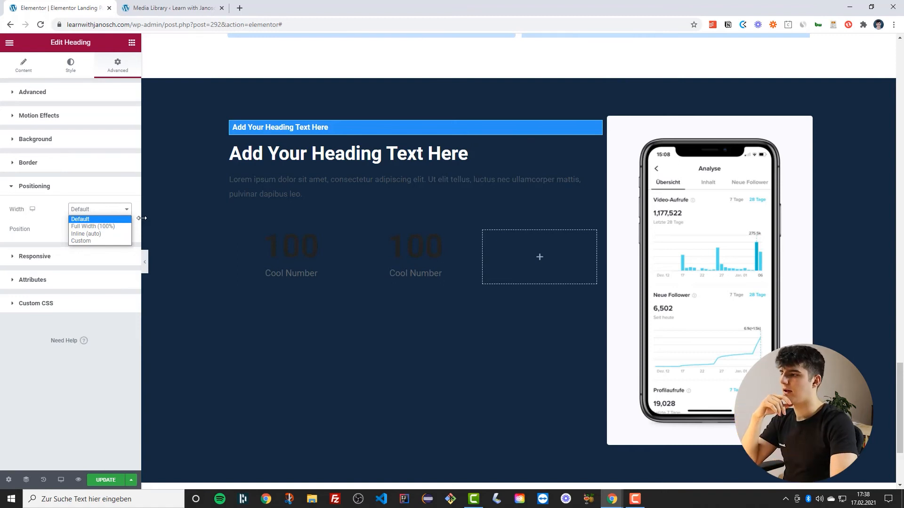
Set the top heading's width to Inline (auto)
click(85, 235)
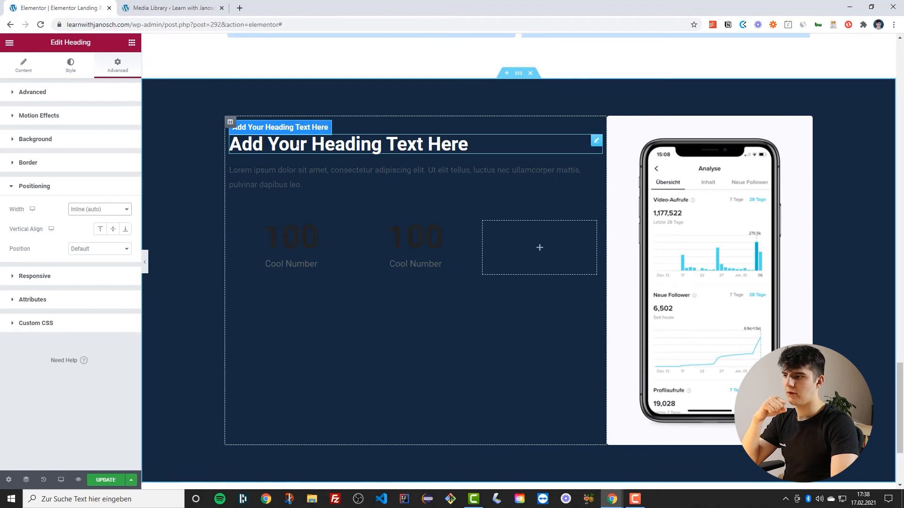
Unlink the main heading's padding values and set its top padding to 3
click(298, 146)
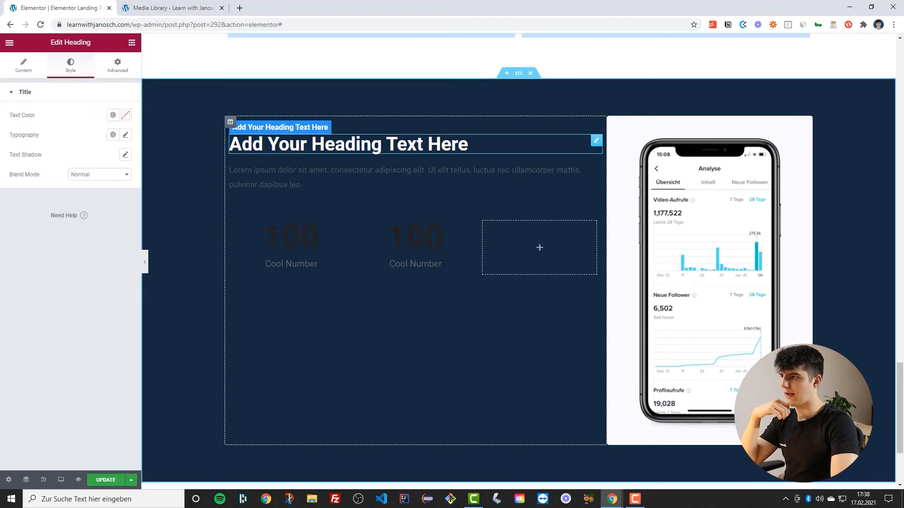
click(118, 66)
click(119, 162)
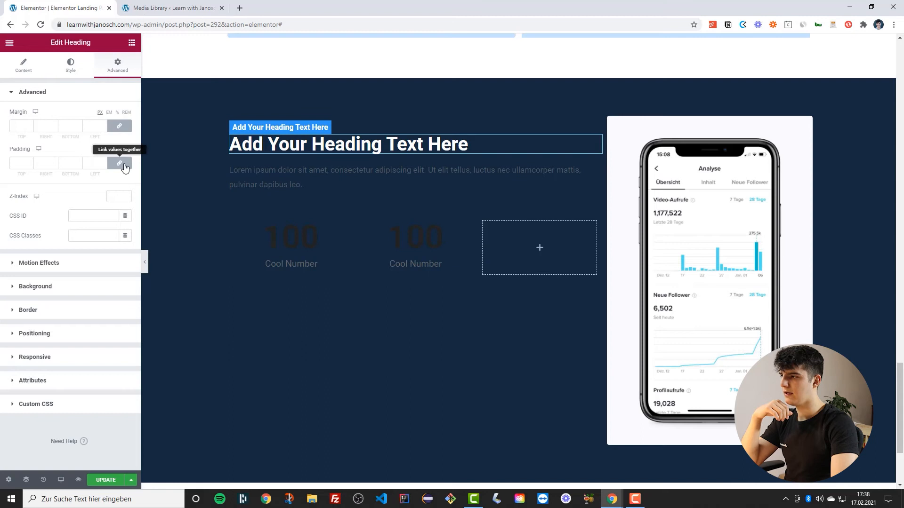
click(29, 161)
click(30, 161)
click(29, 161)
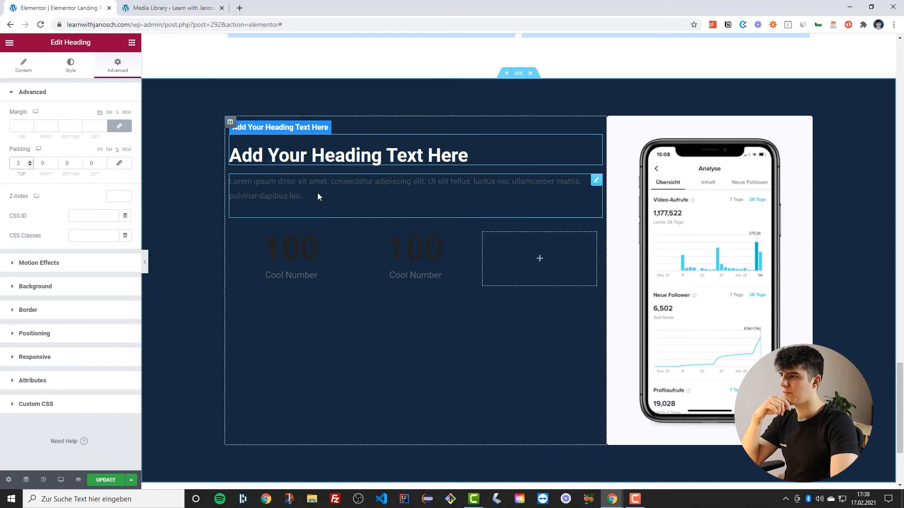
Replace the main heading's text with "Case study: Reaching 1 million people on TikTok in 2 months"
triple_click(347, 158)
text(Case study: )
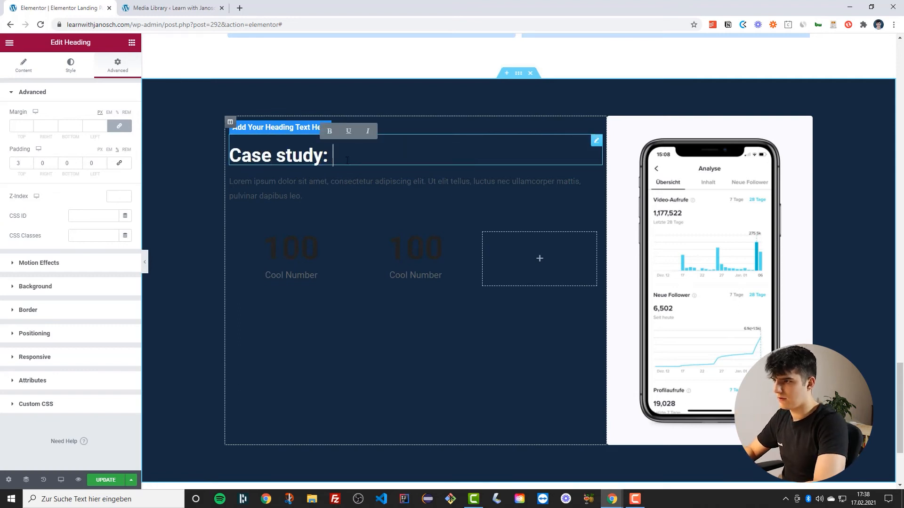
text(Reaching 1 mill)
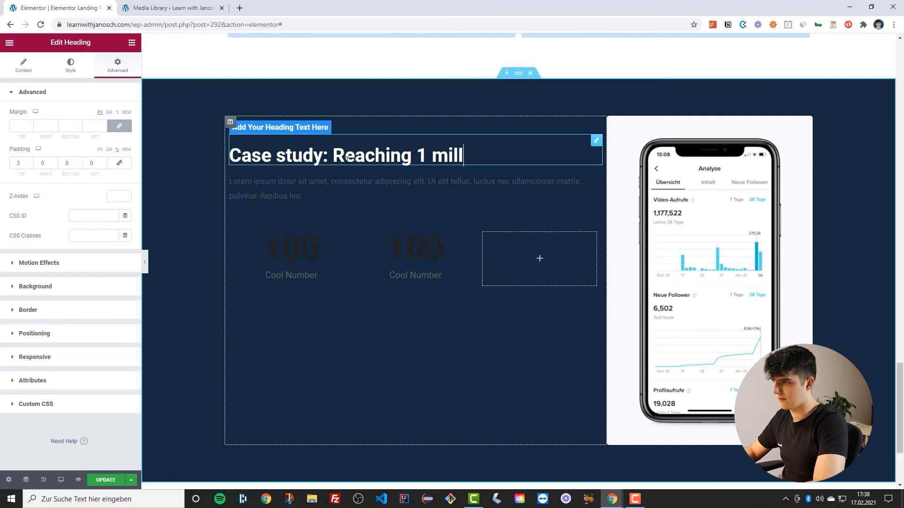
text(ion peop)
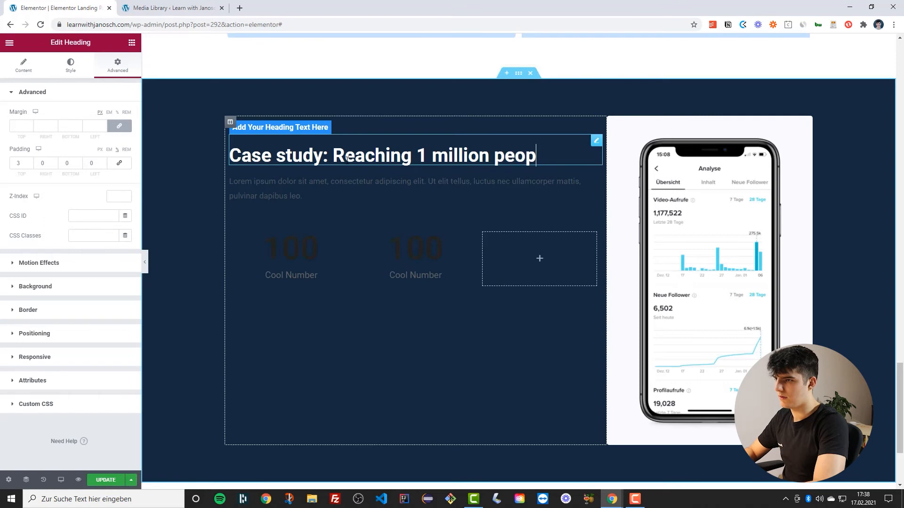
text(le on Tik)
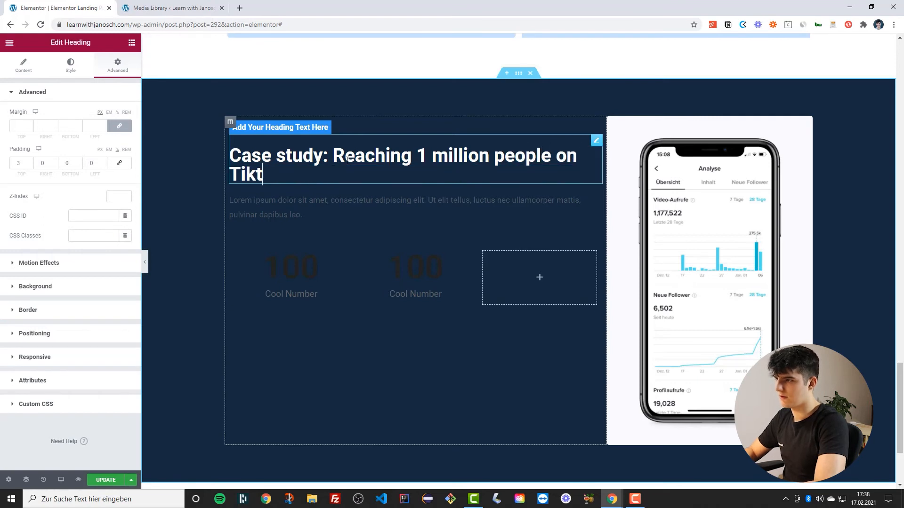
text(Tok in )
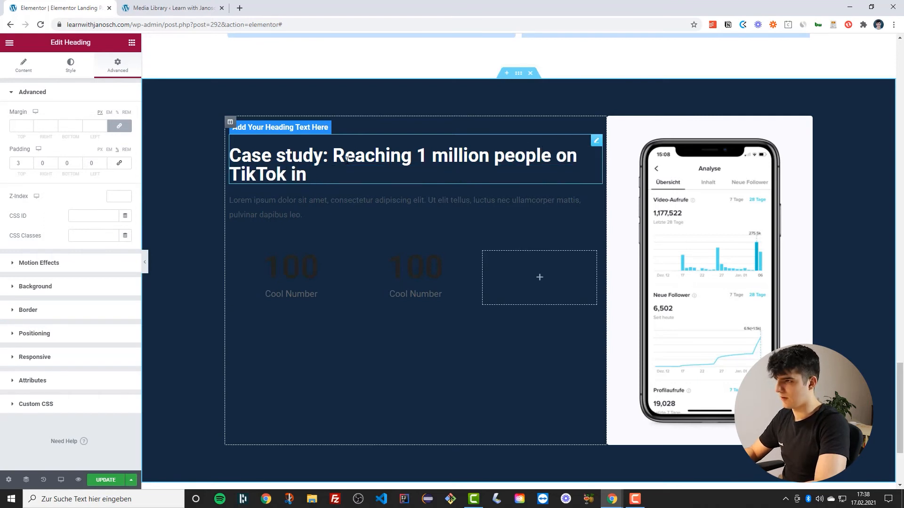
text(2 months)
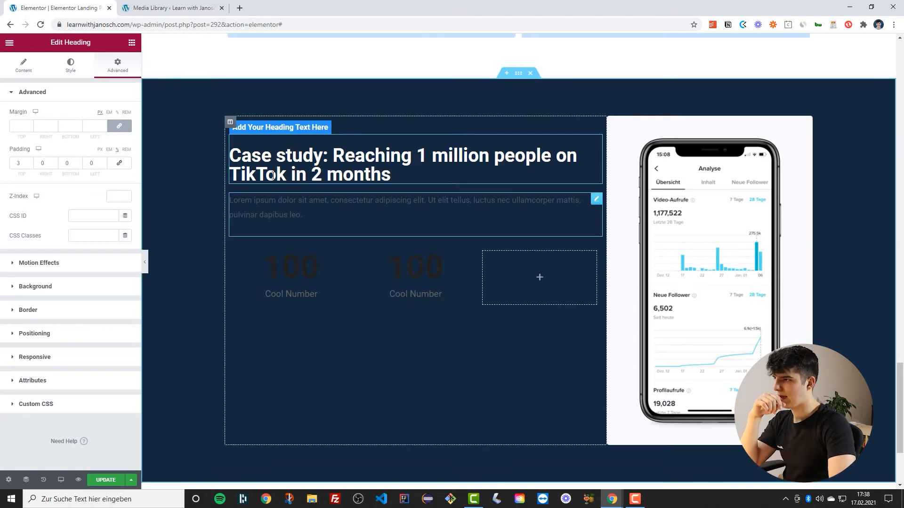
Replace the top heading's placeholder text with a social-media handle
click(266, 127)
triple_click(266, 127)
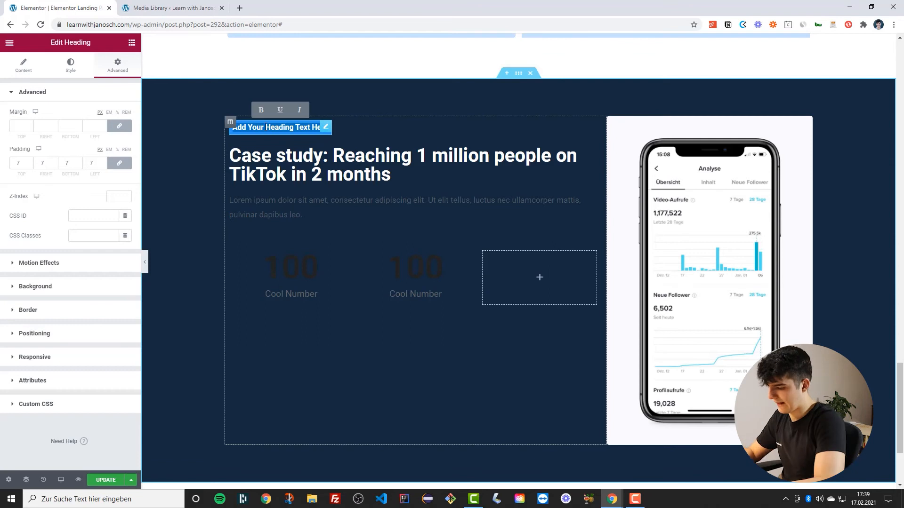
key(BackSpace)
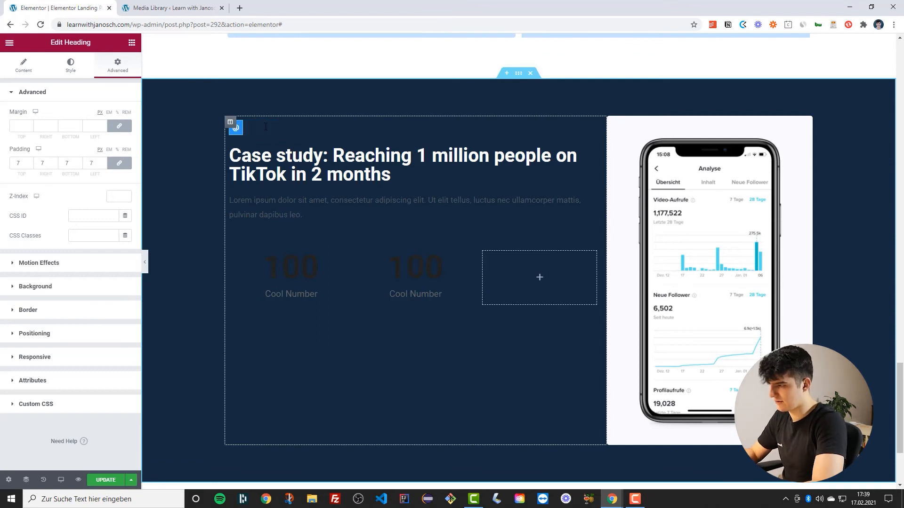
text(@johndoethe webdes)
key(BackSpace)
key(BackSpace)
key(BackSpace)
key(BackSpace)
key(BackSpace)
text(ebd)
key(BackSpace)
key(BackSpace)
key(BackSpace)
key(BackSpace)
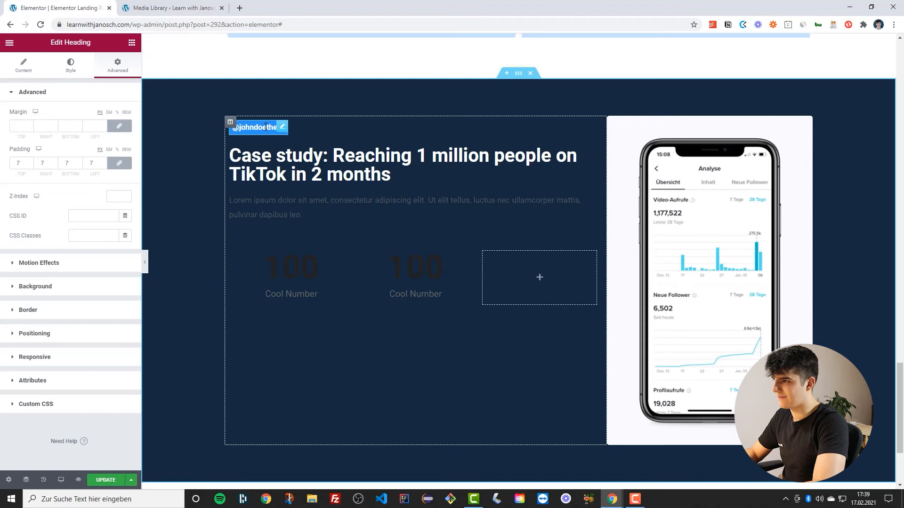
text(we)
key(BackSpace)
key(BackSpace)
key(BackSpace)
text(w)
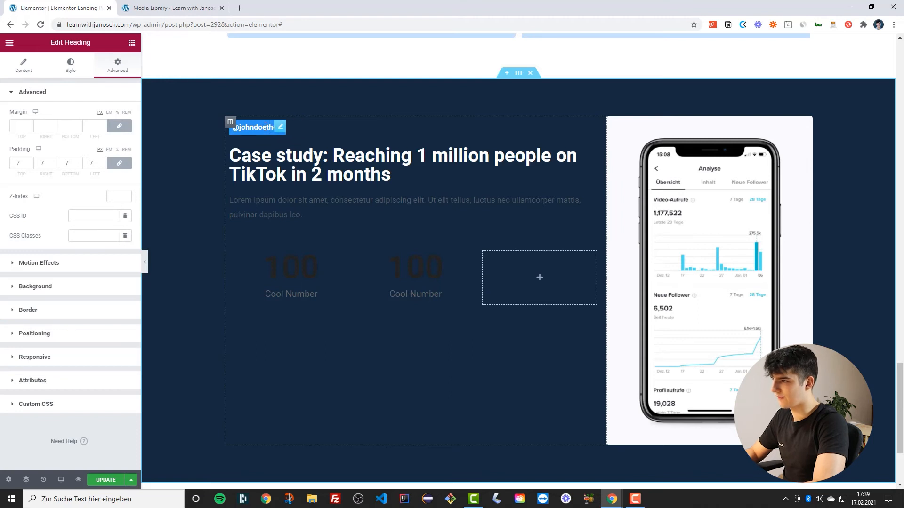
text(wedb)
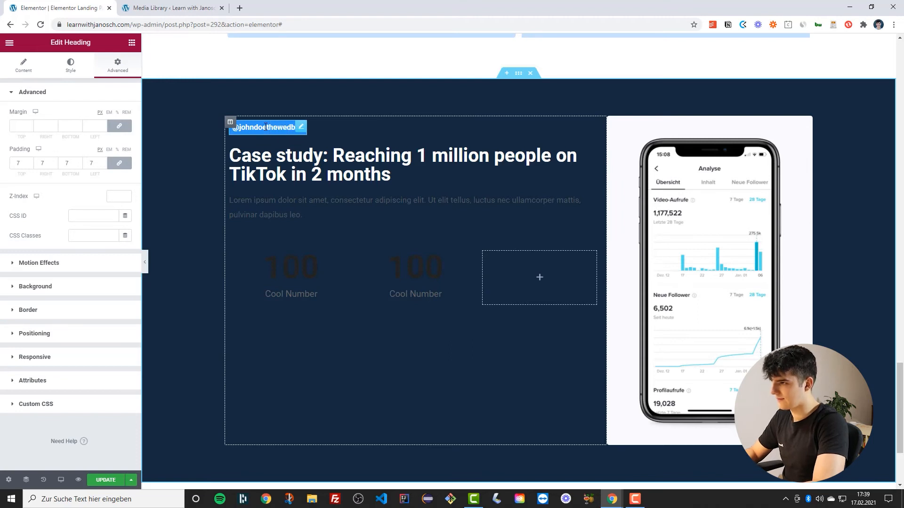
key(BackSpace)
key(BackSpace)
text(dude)
key(BackSpace)
key(BackSpace)
key(BackSpace)
key(BackSpace)
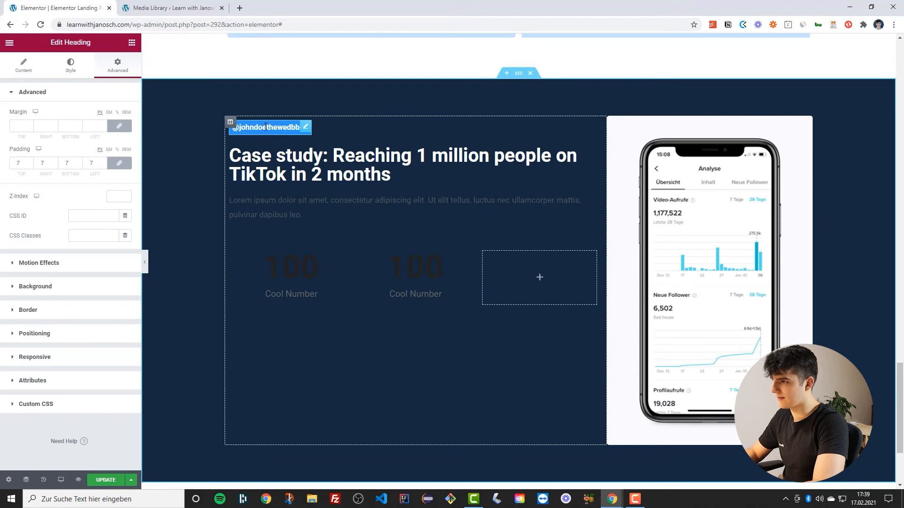
key(BackSpace)
text(edbdesign)
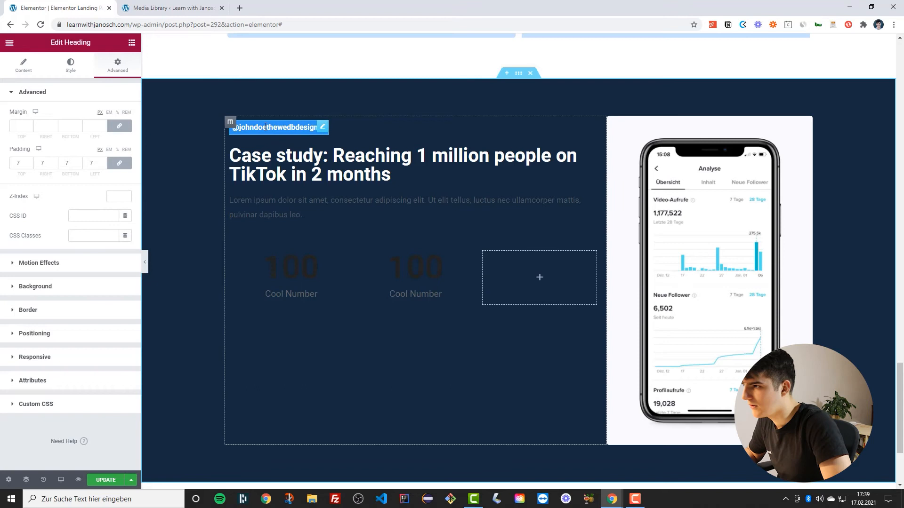
key(BackSpace)
key(BackSpace)
text(b)
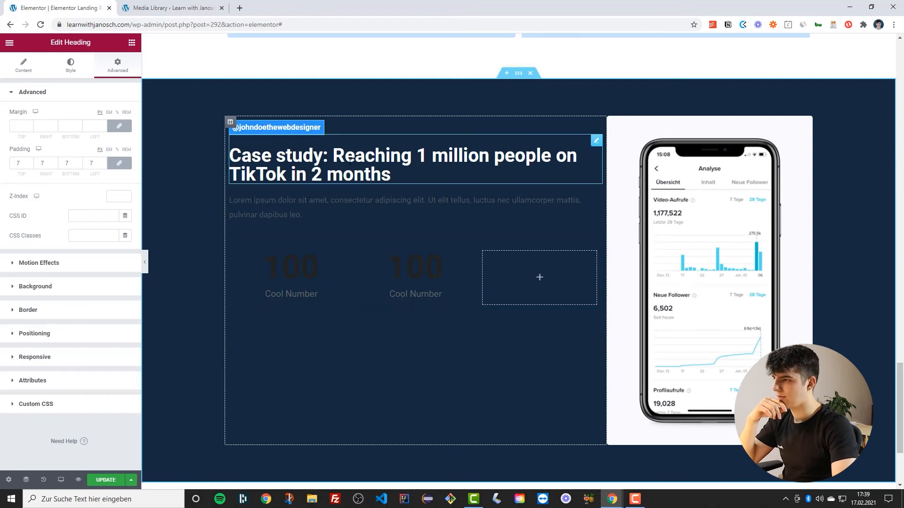
Set the main heading's typography line height to 1.4
click(302, 173)
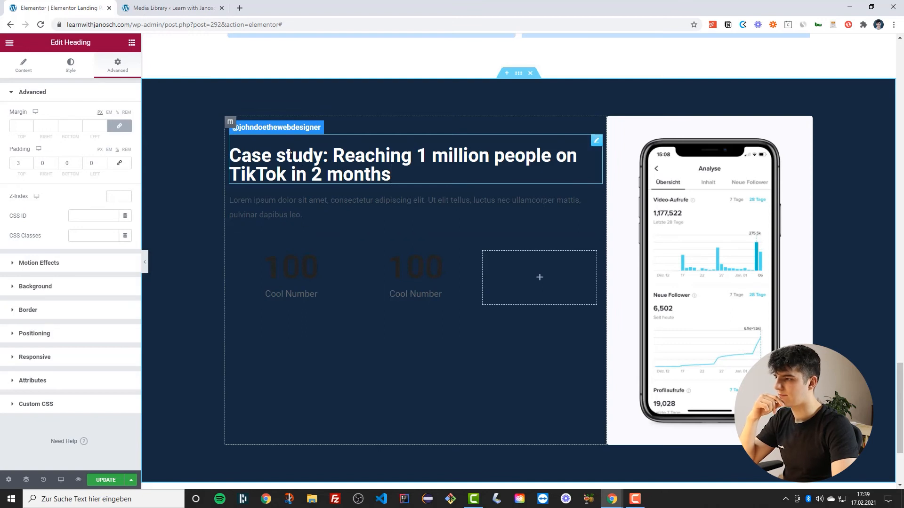
click(86, 70)
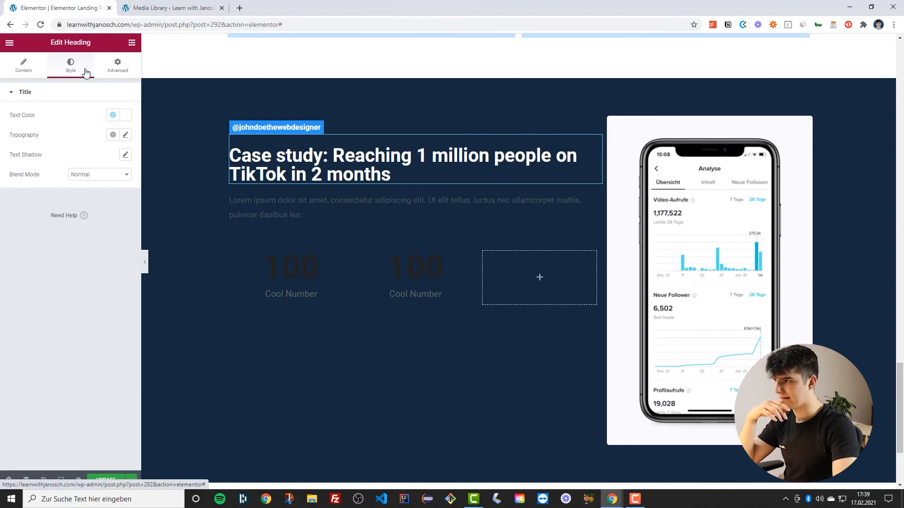
click(126, 135)
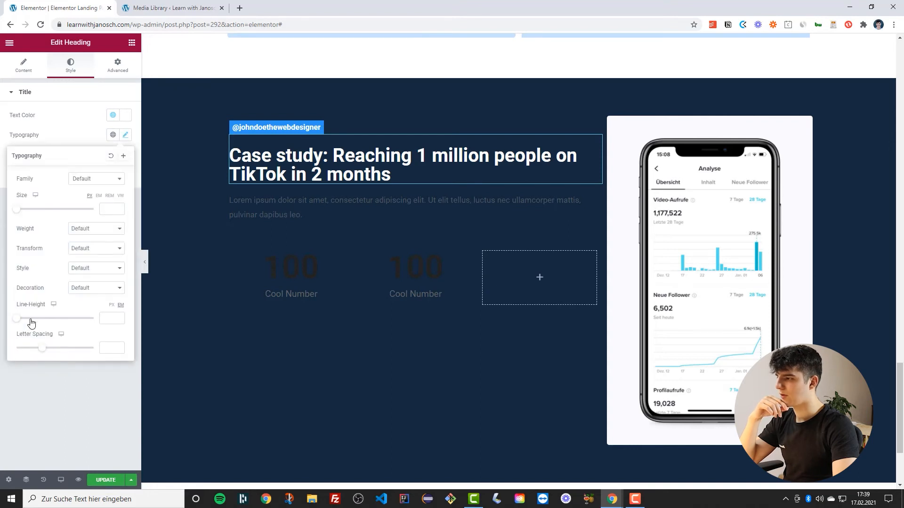
drag(19, 324, 28, 324)
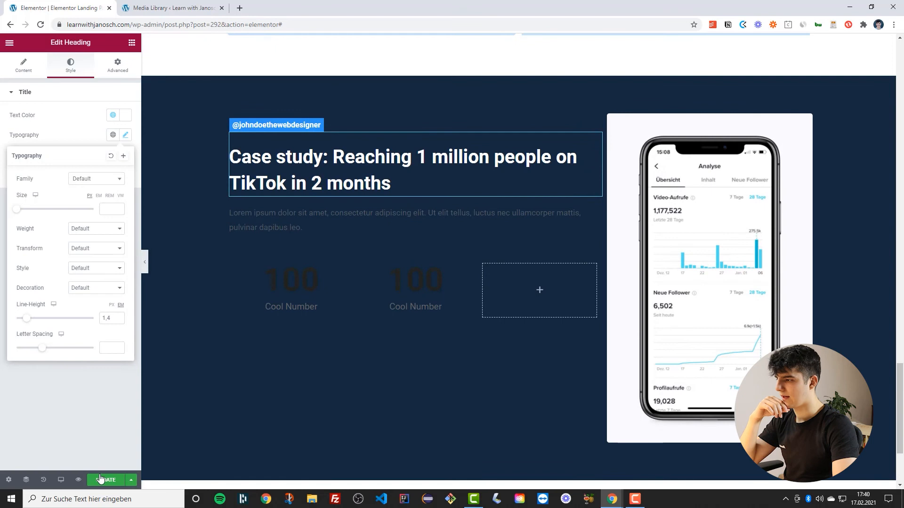
click(174, 316)
Apply a global font preset to the paragraph text's typography
scroll(290, 227, down, 1)
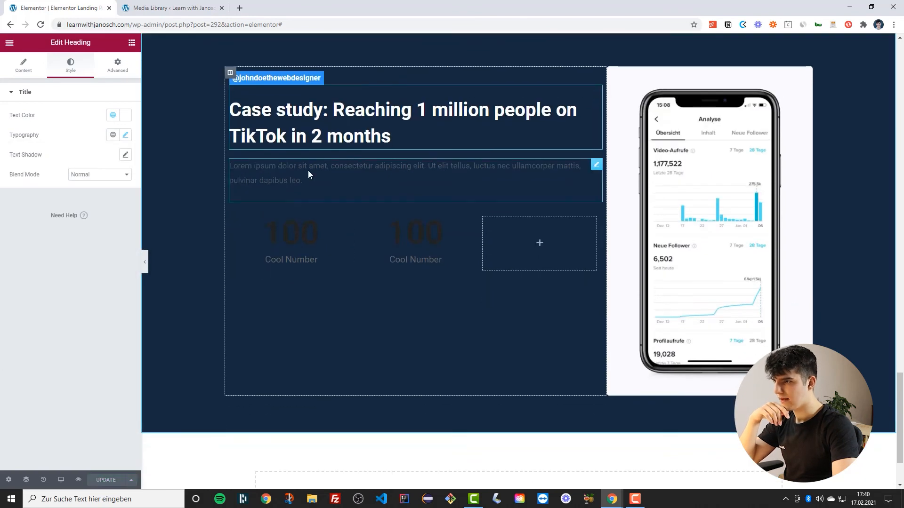
click(596, 166)
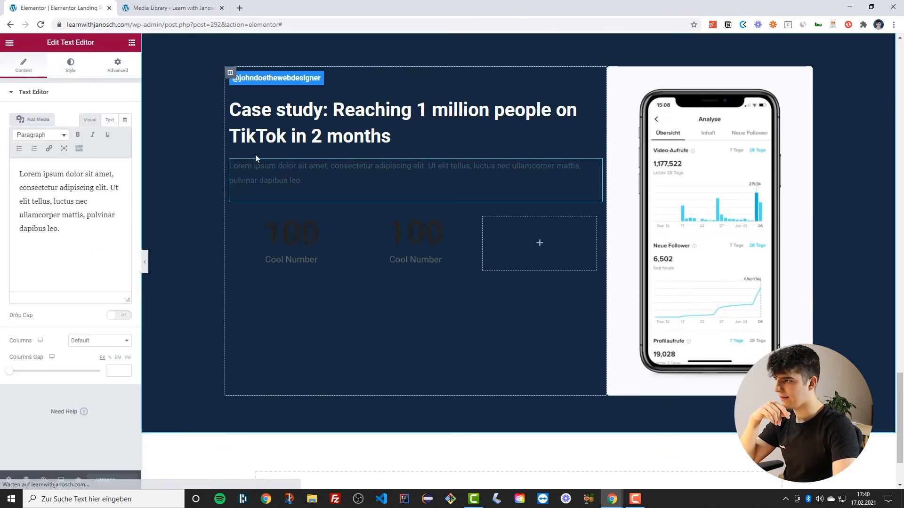
click(71, 64)
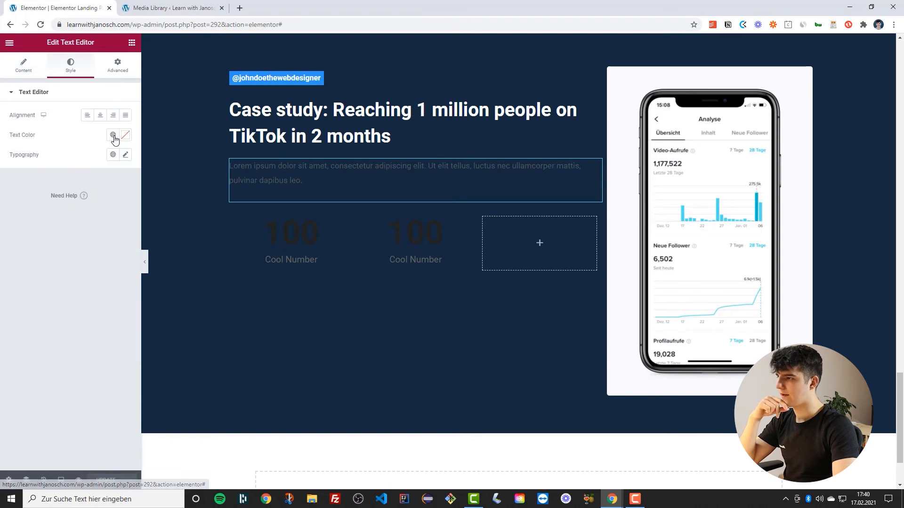
click(113, 155)
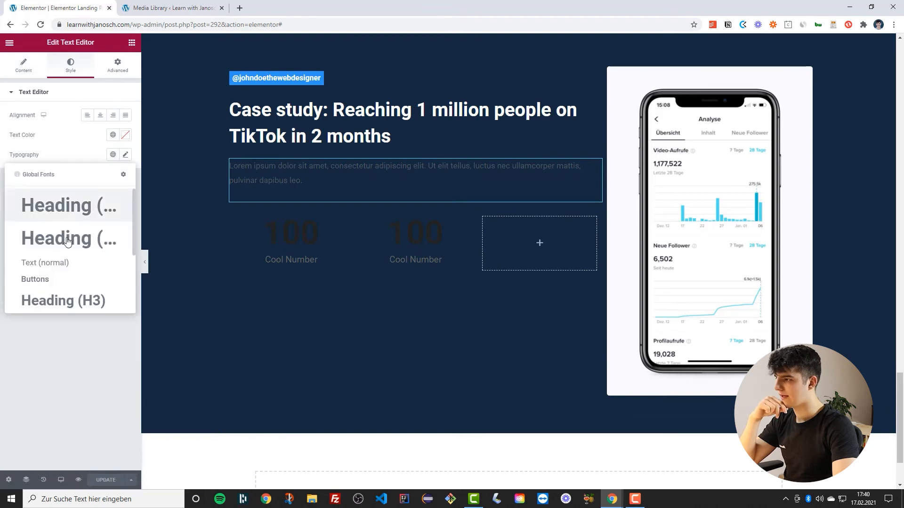
scroll(59, 250, down, 5)
click(48, 289)
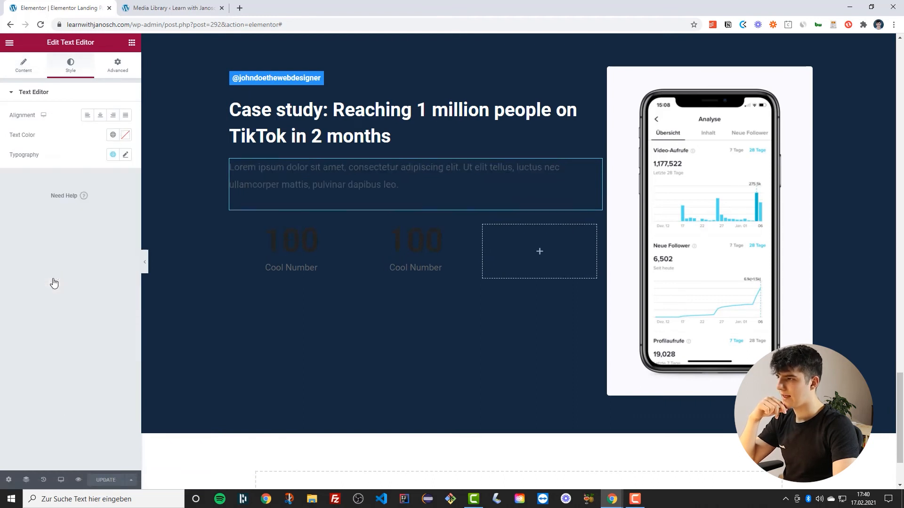
Set the paragraph's text colour to white with reduced opacity, #FFFFFFA8
click(113, 135)
scroll(46, 223, down, 2)
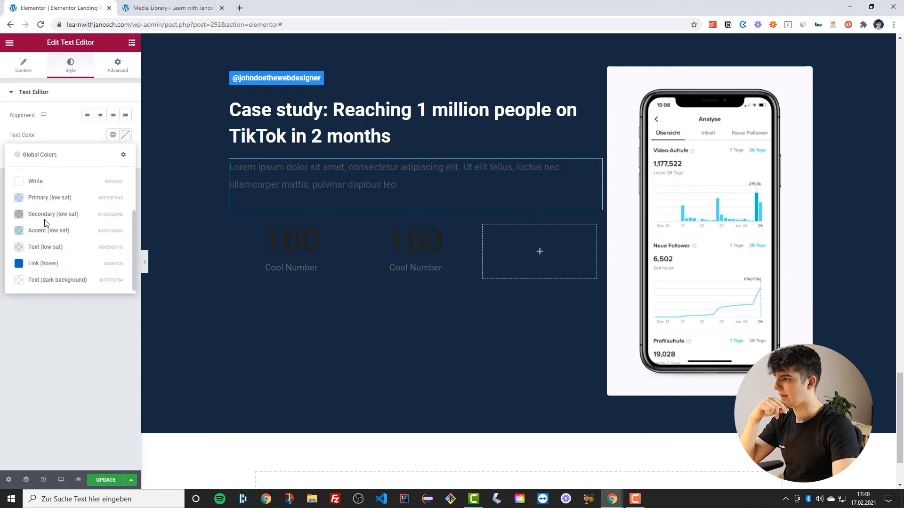
click(50, 186)
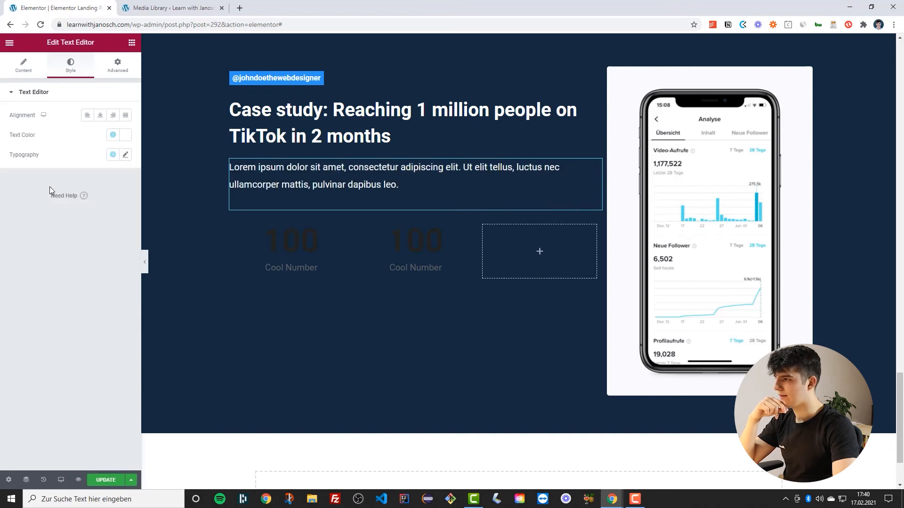
click(125, 135)
drag(125, 266, 89, 265)
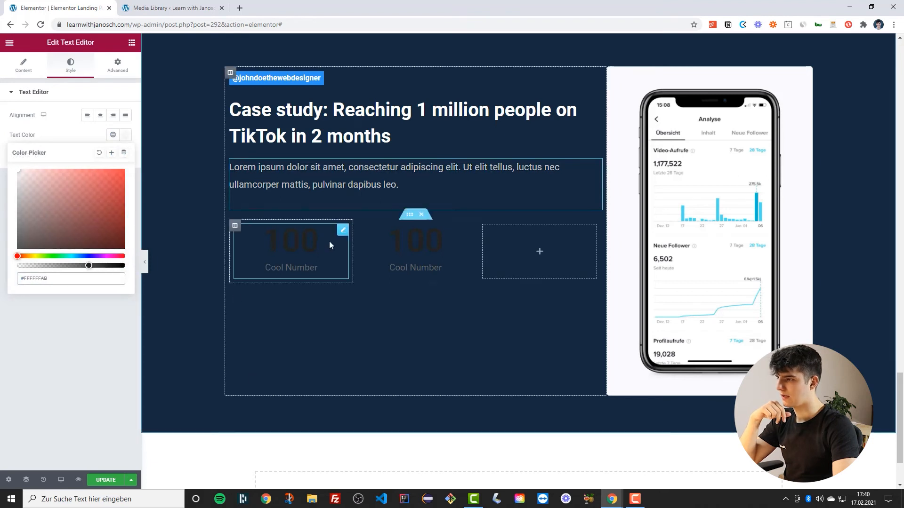
Save the page with Update
click(105, 480)
scroll(278, 246, down, 1)
scroll(277, 245, up, 1)
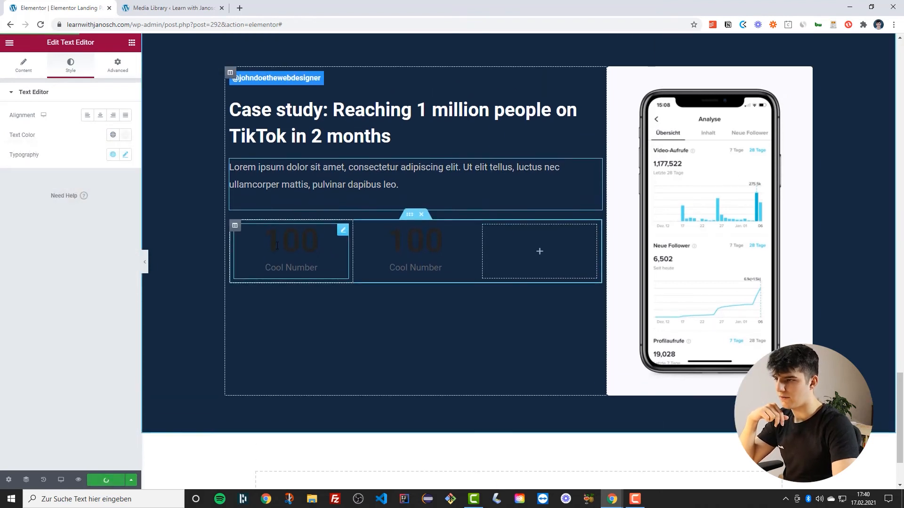
scroll(277, 245, up, 2)
scroll(278, 246, down, 2)
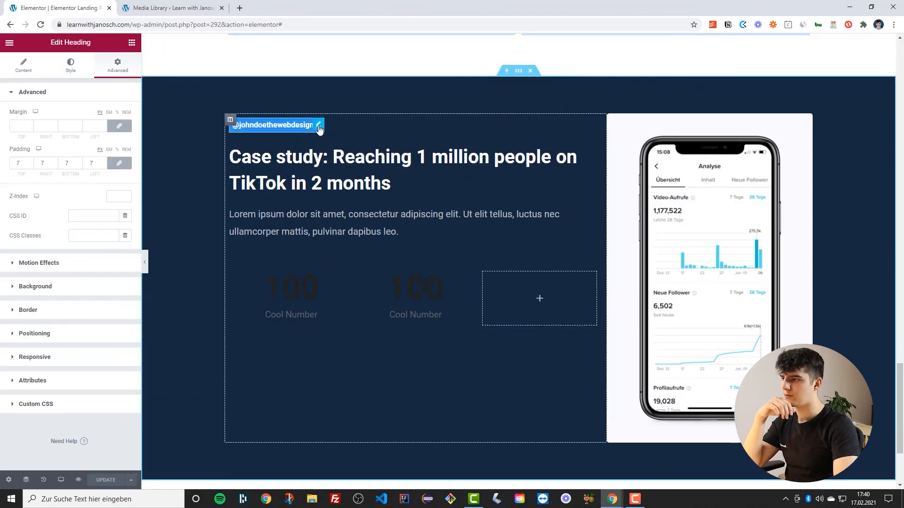
Set the top heading's border radius to 5 on all corners and preview the section
click(41, 335)
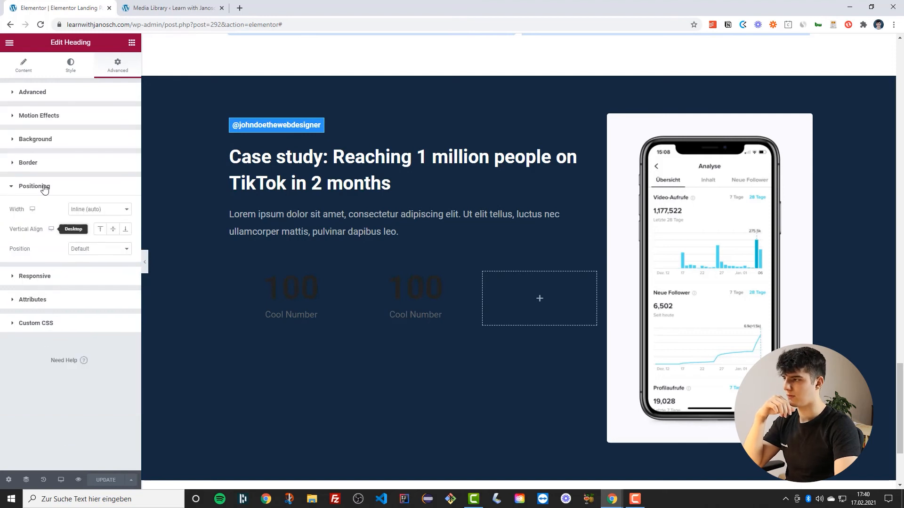
click(50, 162)
click(105, 235)
click(105, 235)
click(105, 235)
click(104, 235)
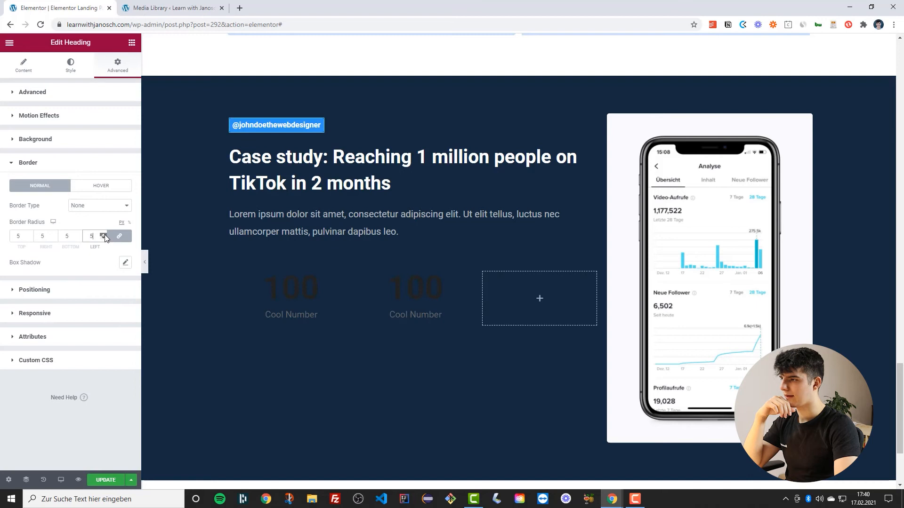
click(145, 262)
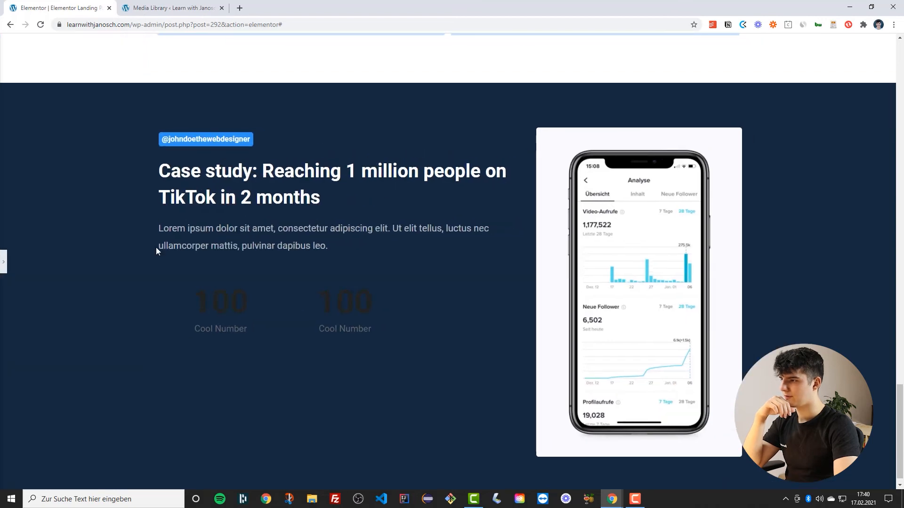
Set the first counter's number colour to the global Primary colour and apply a global typography preset to it
click(3, 261)
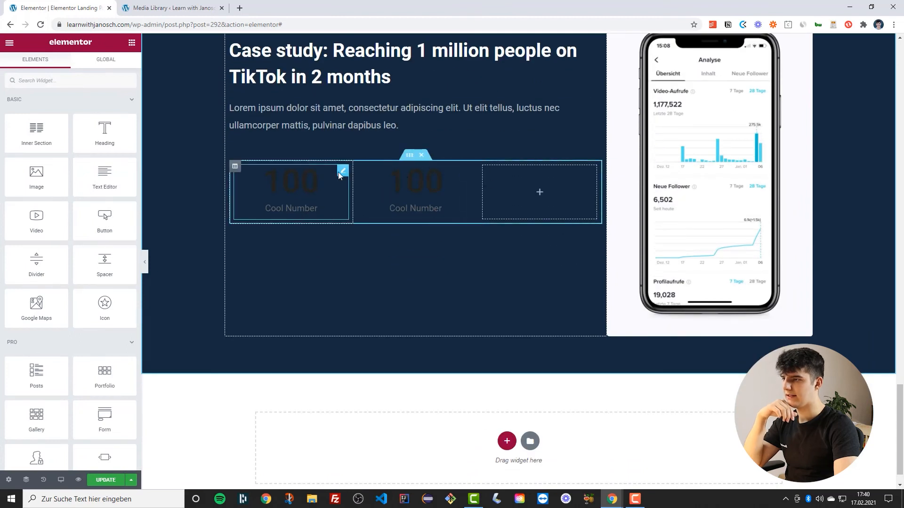
click(302, 181)
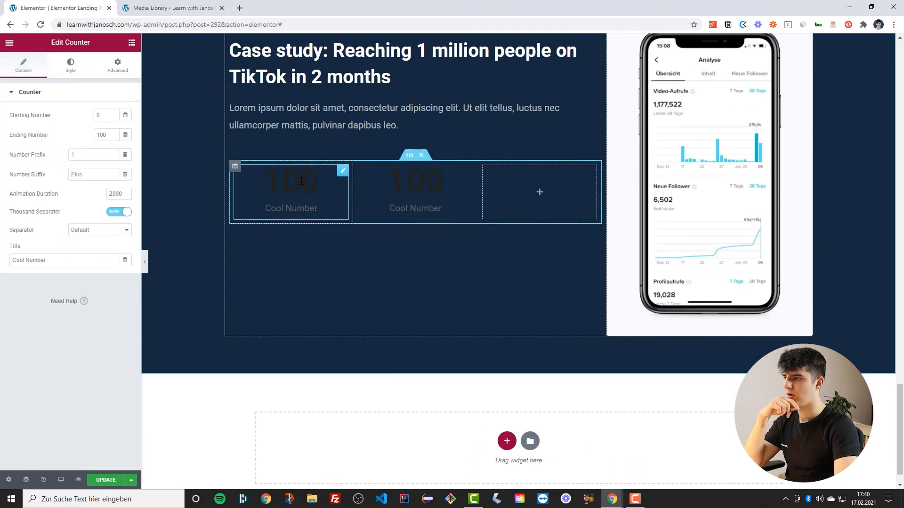
scroll(302, 181, up, 1)
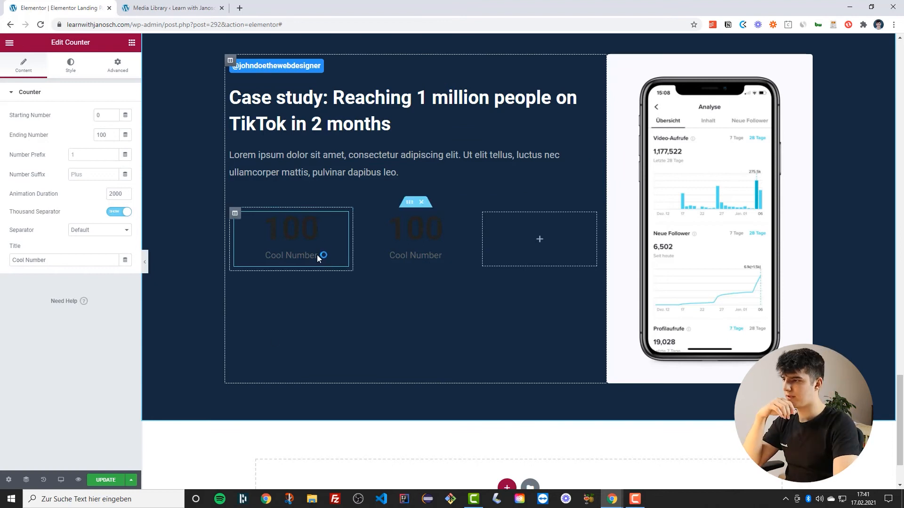
click(70, 67)
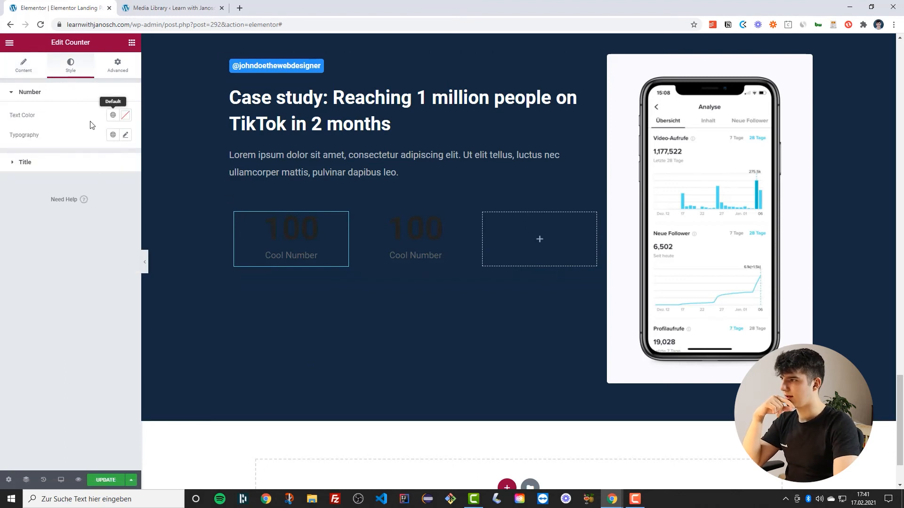
click(114, 117)
scroll(54, 231, down, 2)
scroll(6, 207, up, 2)
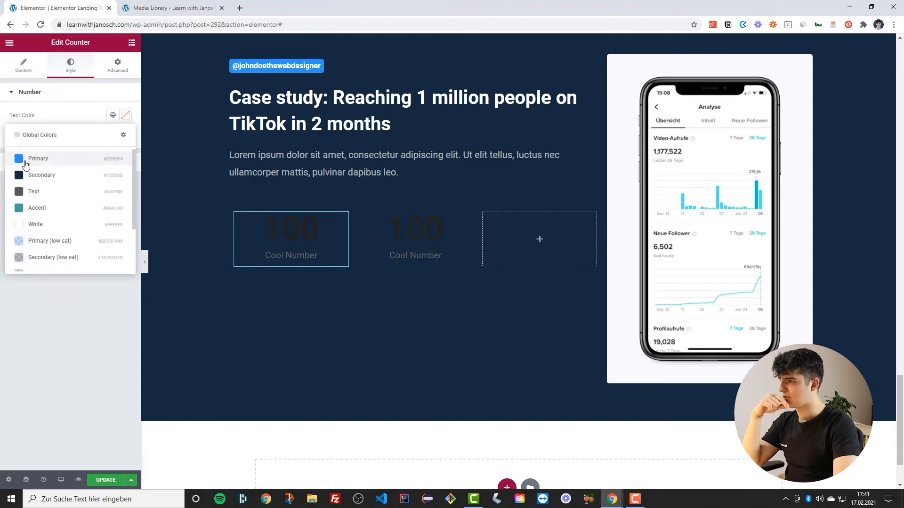
click(33, 158)
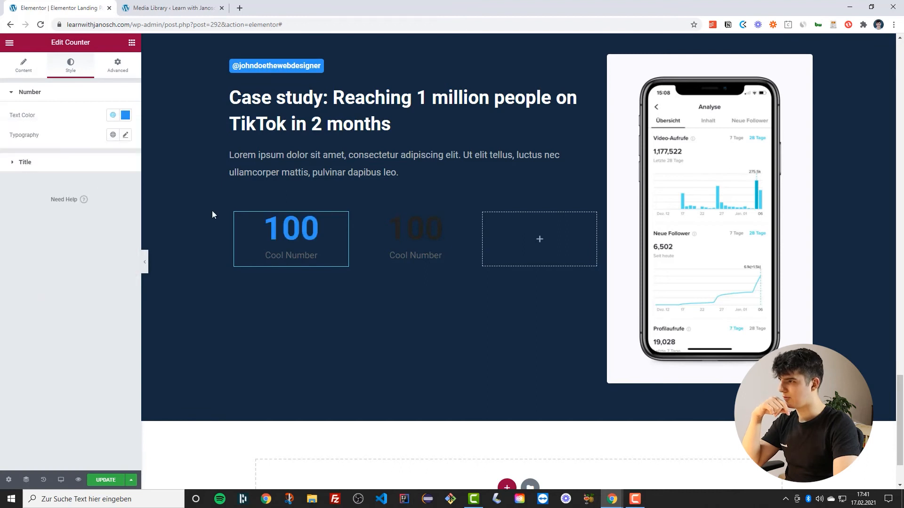
click(112, 136)
click(78, 189)
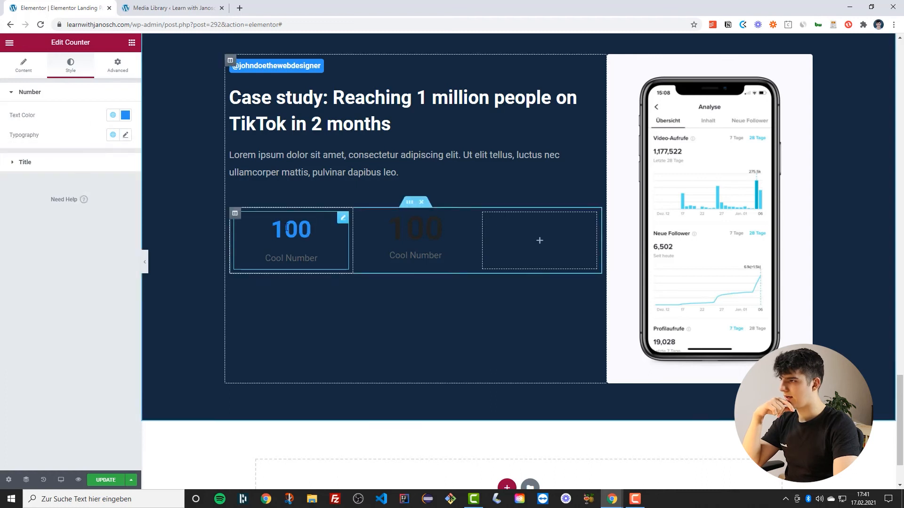
Set the counter title's colour to the global White colour and apply a global typography preset to it
click(62, 162)
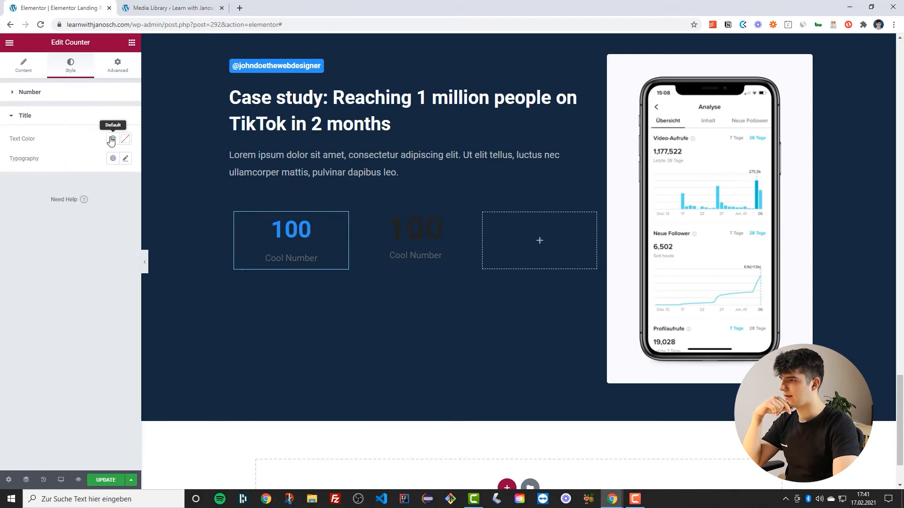
click(113, 138)
scroll(51, 212, down, 2)
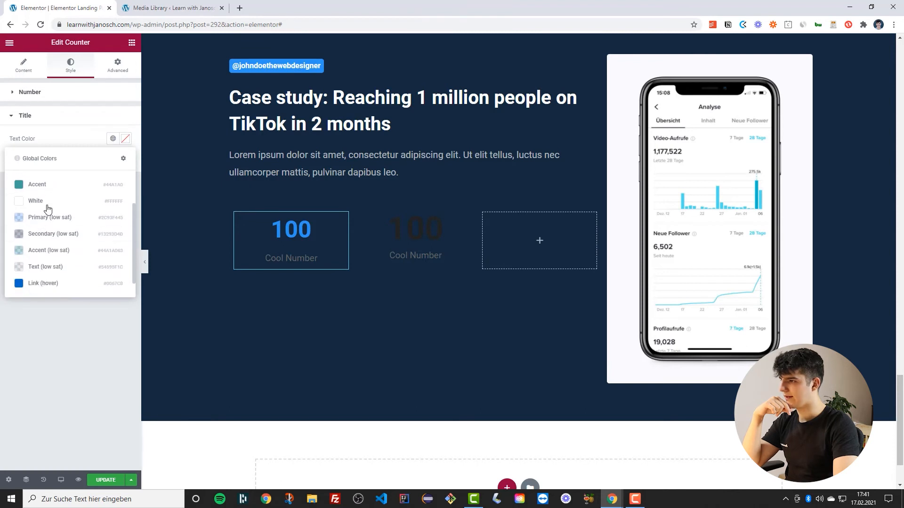
click(35, 200)
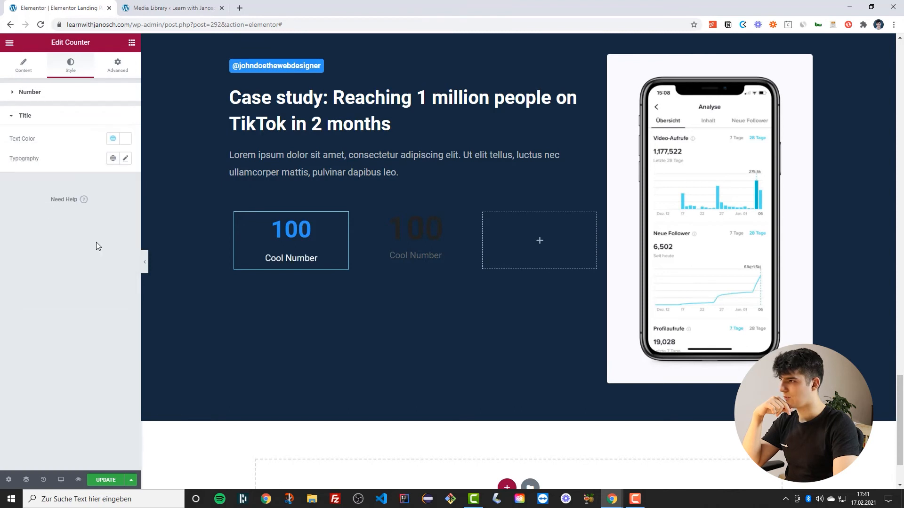
click(116, 161)
scroll(56, 264, down, 3)
click(53, 245)
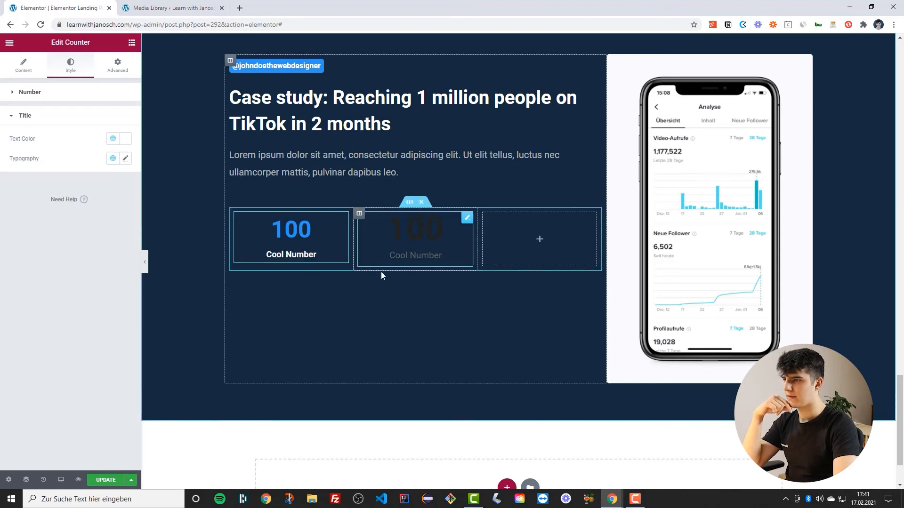
Set the first counter's ending number to 50500 and its title to Followers
click(23, 70)
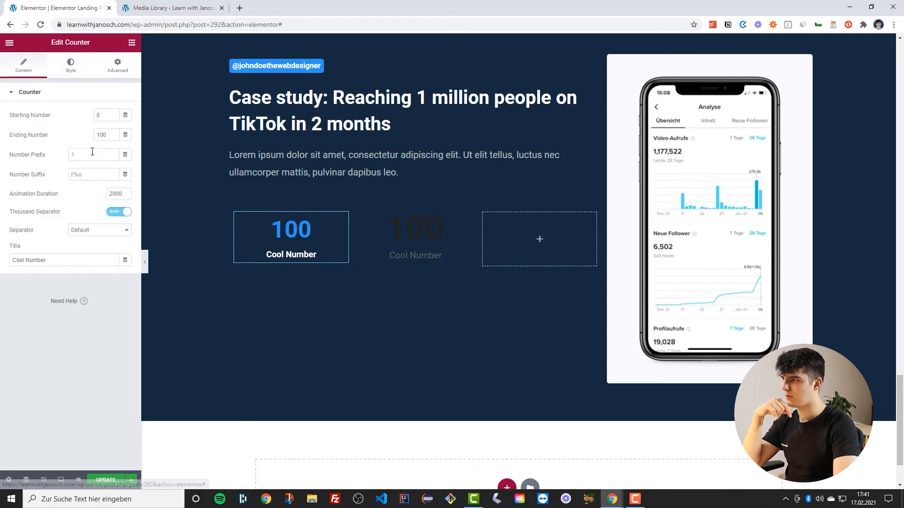
double_click(101, 135)
text(5)
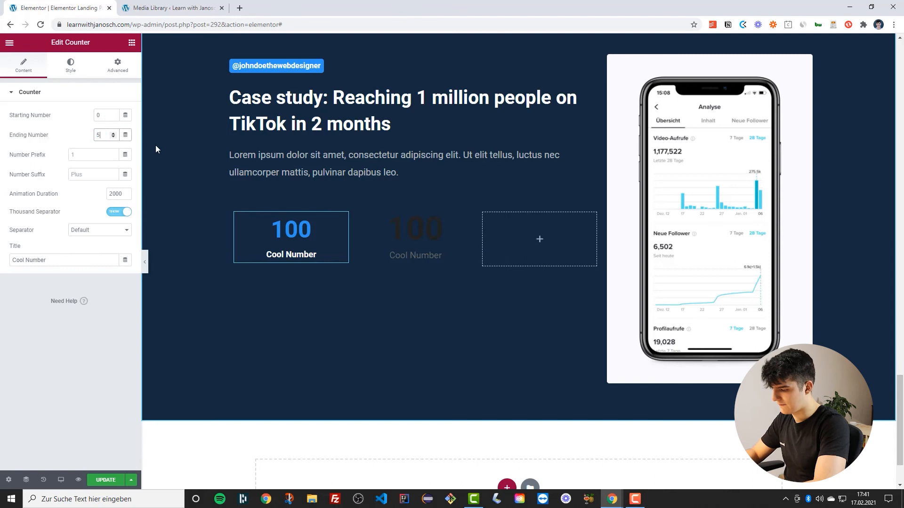
text(0500)
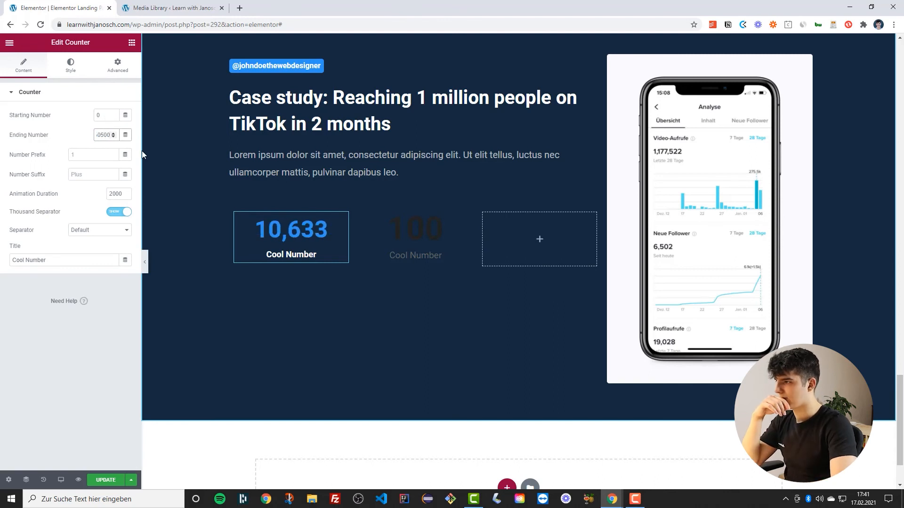
drag(58, 262, 7, 266)
text(Foll)
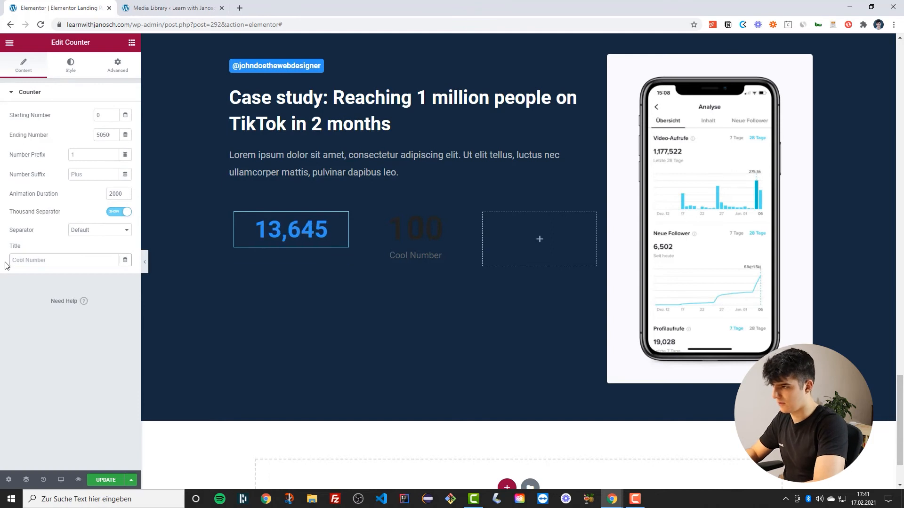
text(owers)
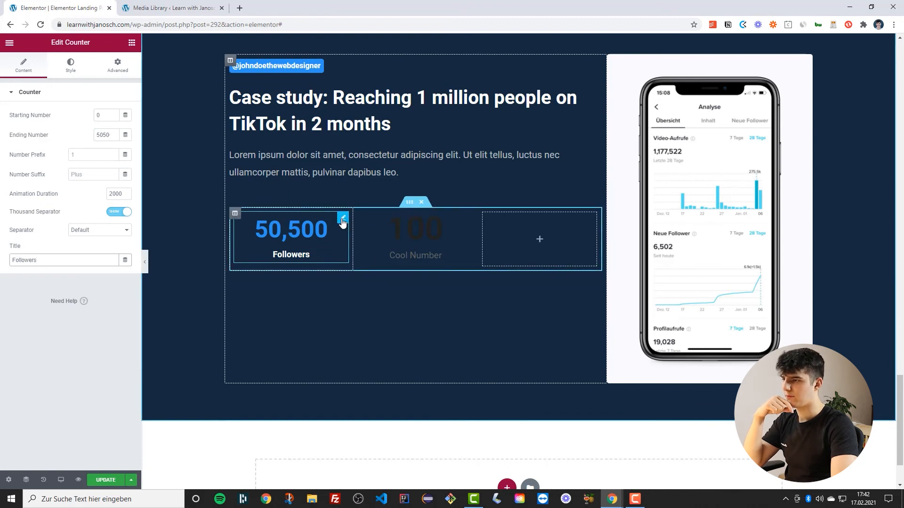
Copy the first counter's style and paste it onto the second counter
right_click(342, 222)
click(361, 258)
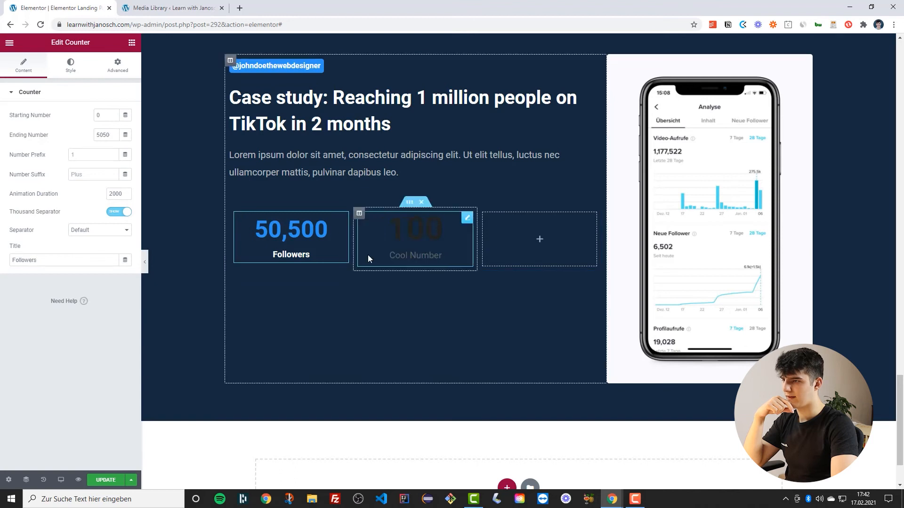
right_click(467, 228)
click(494, 289)
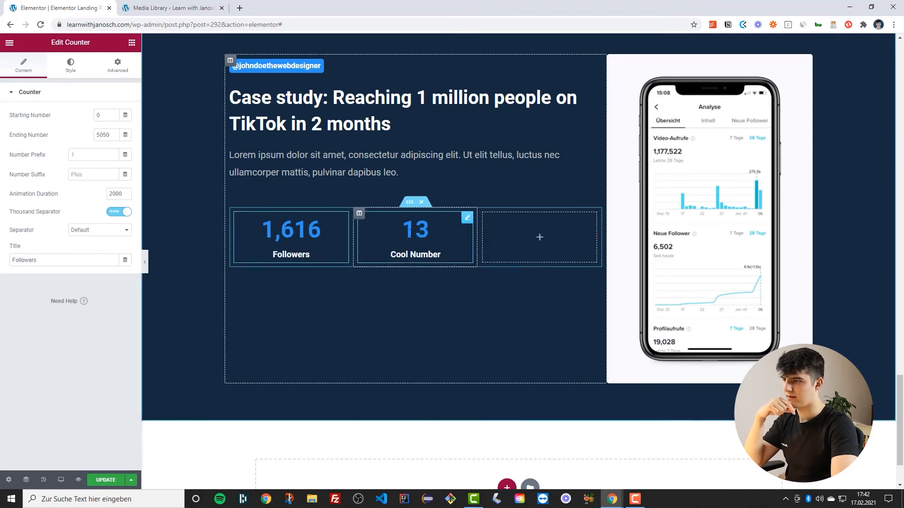
Delete the empty third column of the counter row
right_click(483, 217)
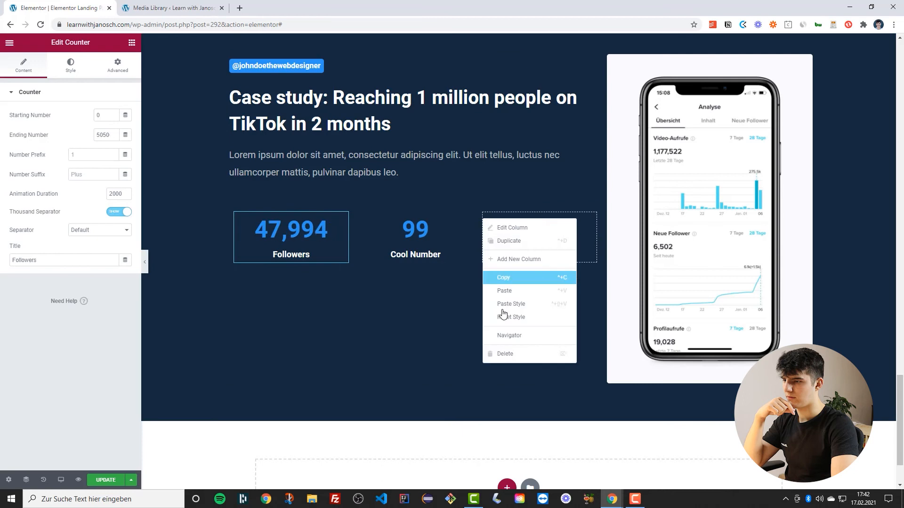
click(513, 357)
Duplicate the second counter's column to create a third counter
right_click(419, 217)
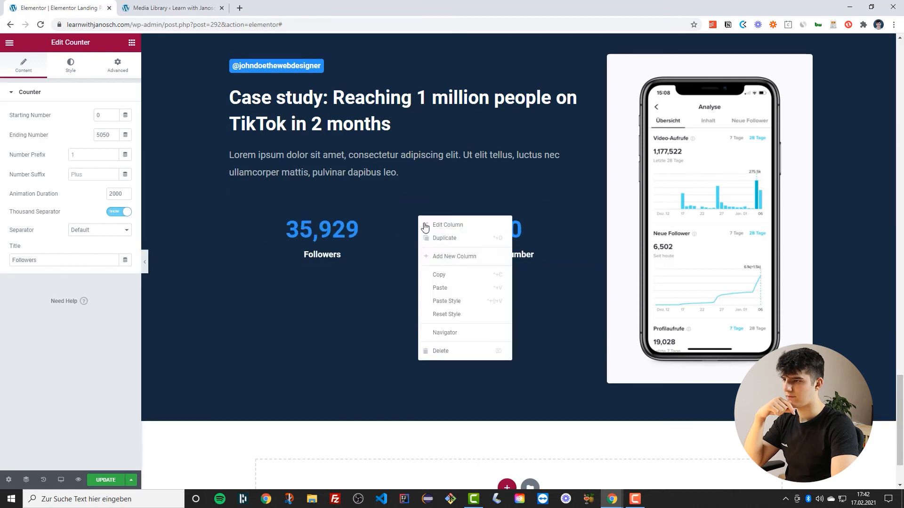
click(451, 239)
click(445, 238)
Set the second counter's ending number to 5, its suffix to Mil., and its title to Likes
double_click(104, 136)
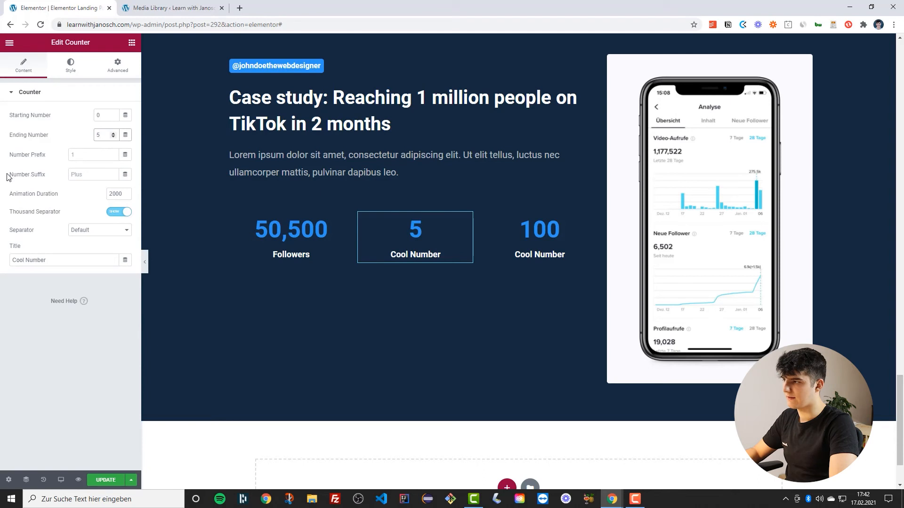
click(76, 175)
text(Mil)
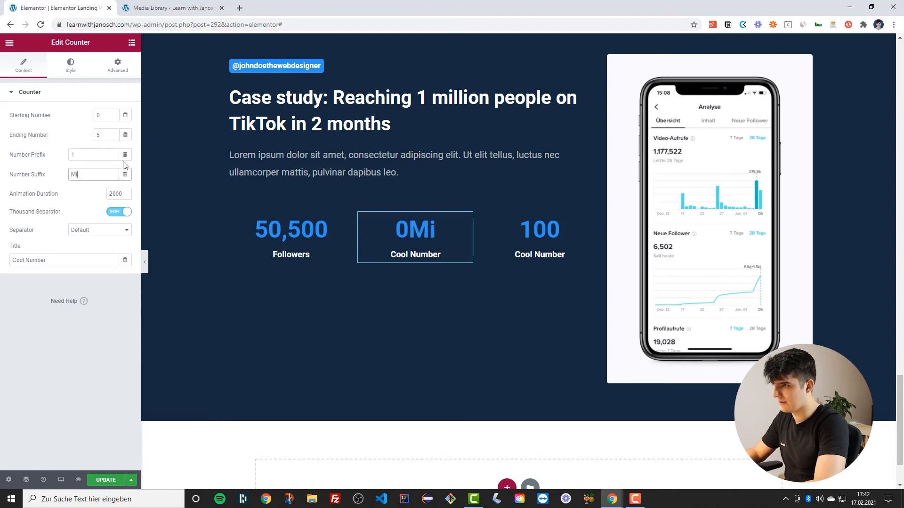
key(BackSpace)
key(BackSpace)
key(BackSpace)
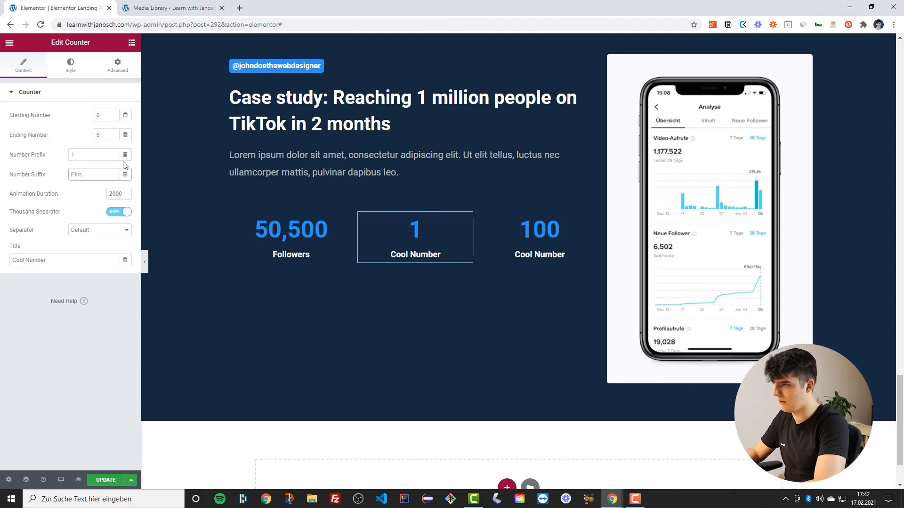
text(Mil)
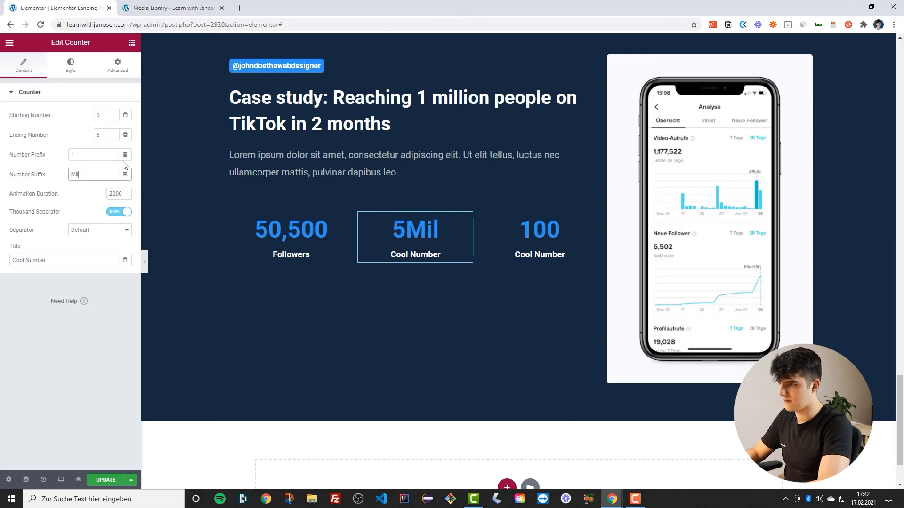
text(.)
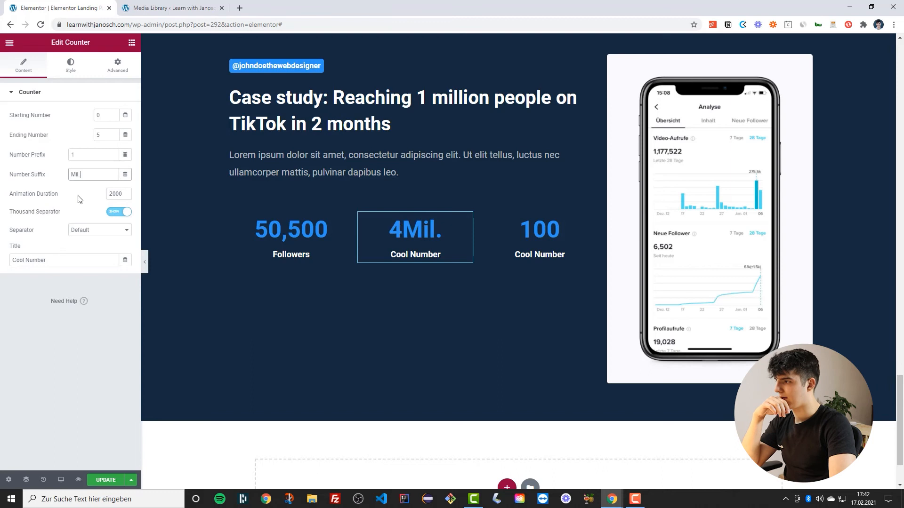
triple_click(53, 263)
text(Likes)
Set the third counter's ending number to 500, its suffix to k, and its title to People reached
click(539, 238)
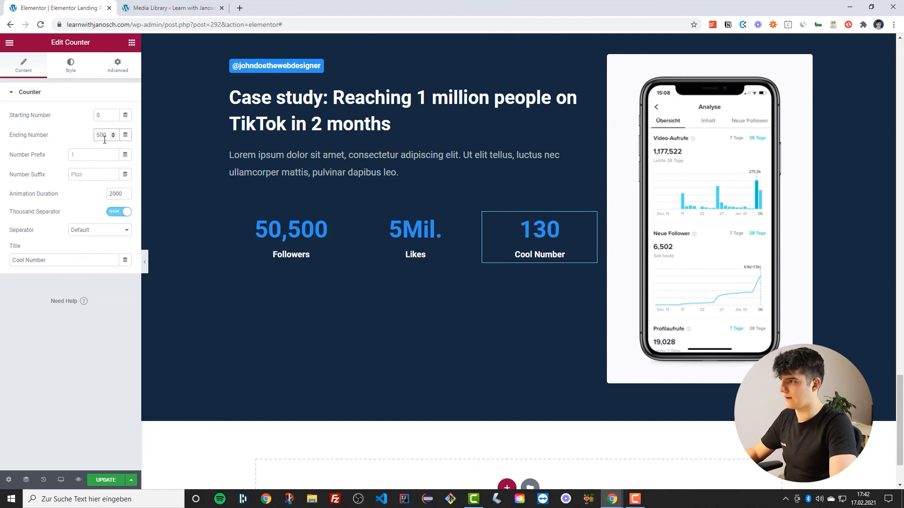
click(87, 174)
text(,k)
key(BackSpace)
key(BackSpace)
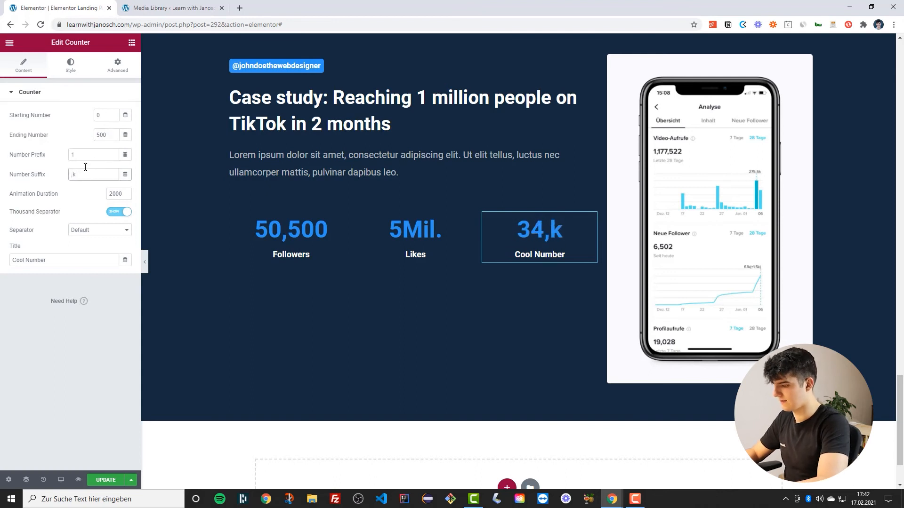
text(jk)
key(BackSpace)
key(BackSpace)
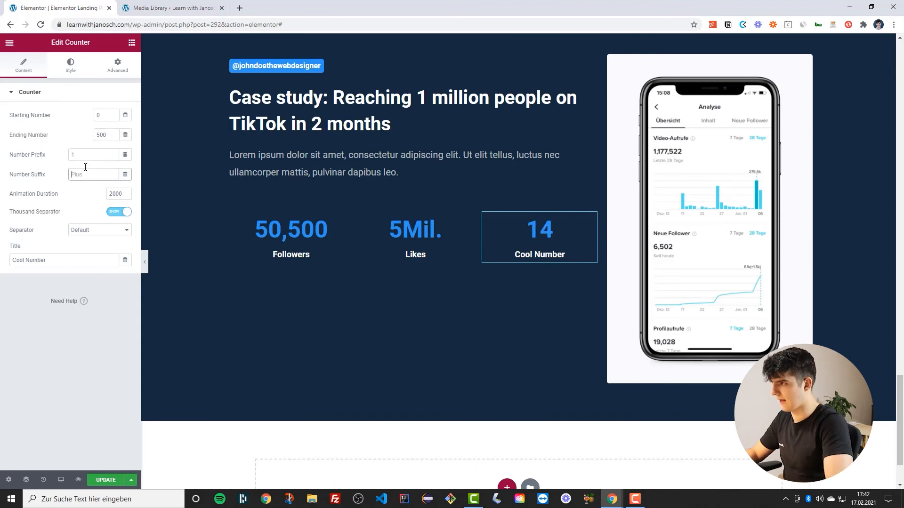
text(k)
double_click(37, 260)
key(ctrl+a)
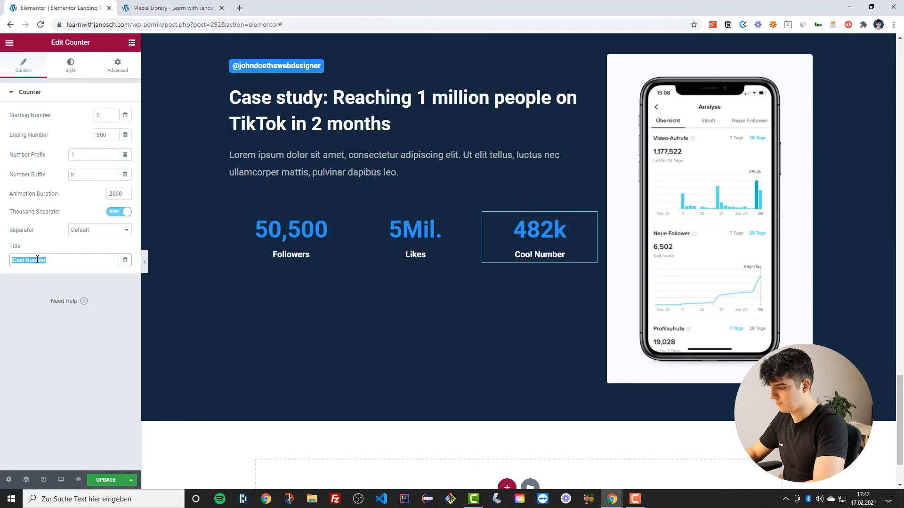
text(People reached)
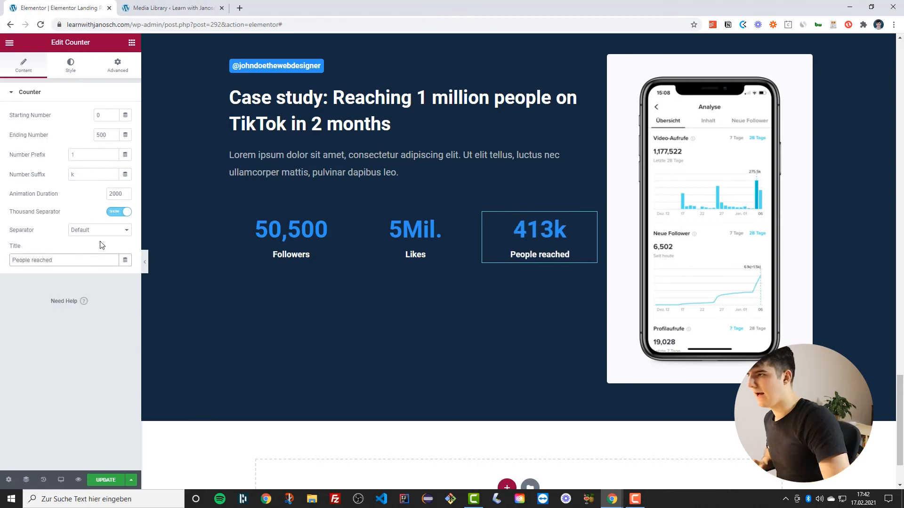
Vertically centre the content of the case-study text column
scroll(256, 220, up, 3)
scroll(213, 156, down, 1)
click(231, 155)
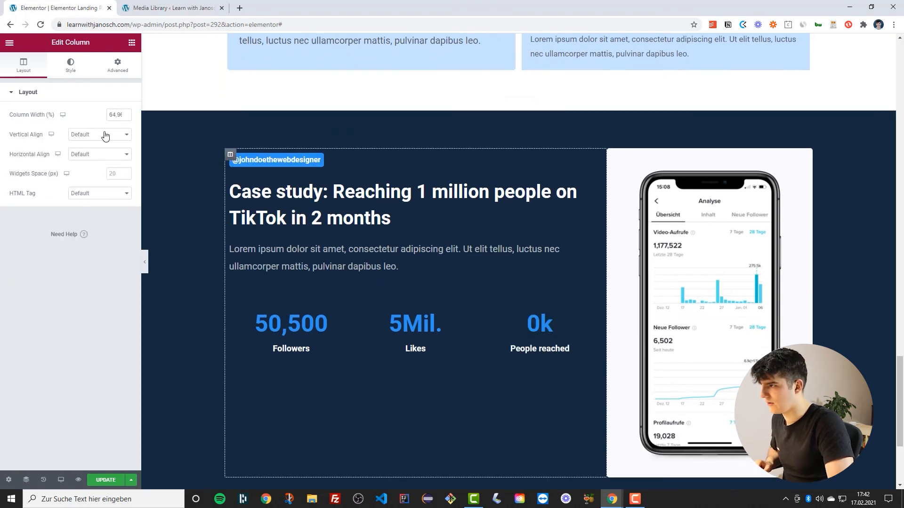
click(96, 135)
click(90, 157)
Set the case-study text column's padding to 5 on all sides
scroll(289, 210, down, 3)
scroll(535, 201, up, 3)
click(118, 66)
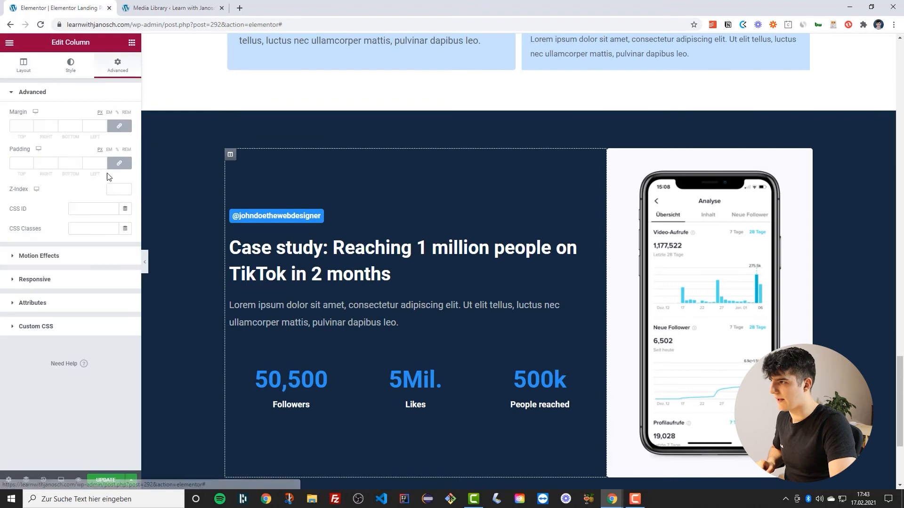
click(105, 161)
click(105, 161)
click(105, 161)
click(105, 161)
click(105, 161)
Add a new one-column section below the case study and place a Price Table widget in it
scroll(403, 288, down, 1)
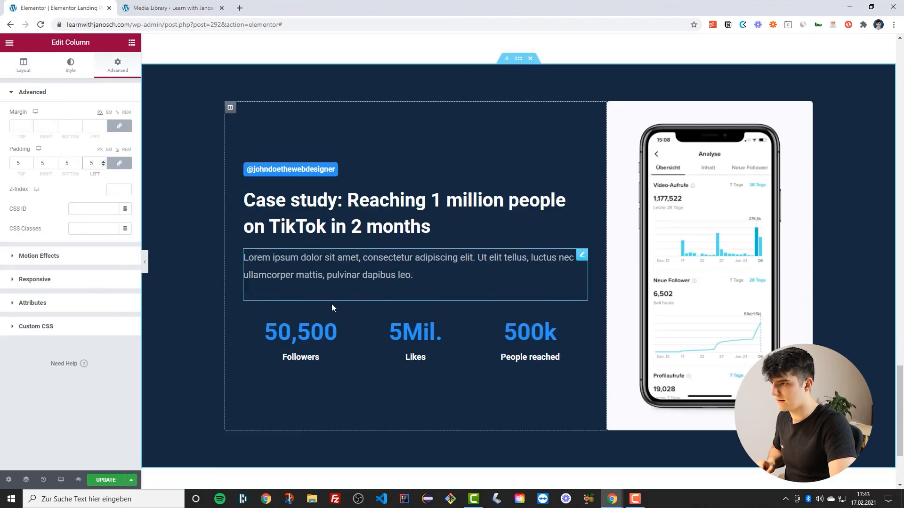
click(331, 284)
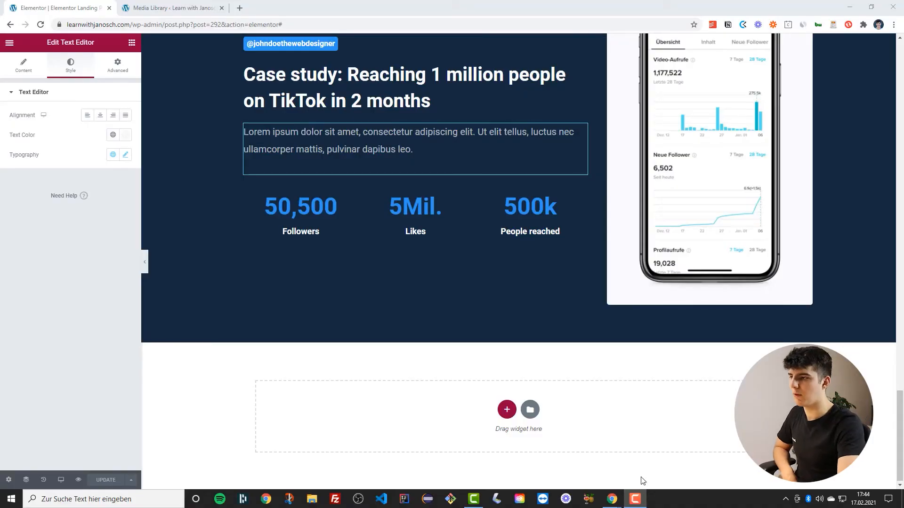
scroll(642, 480, up, 2)
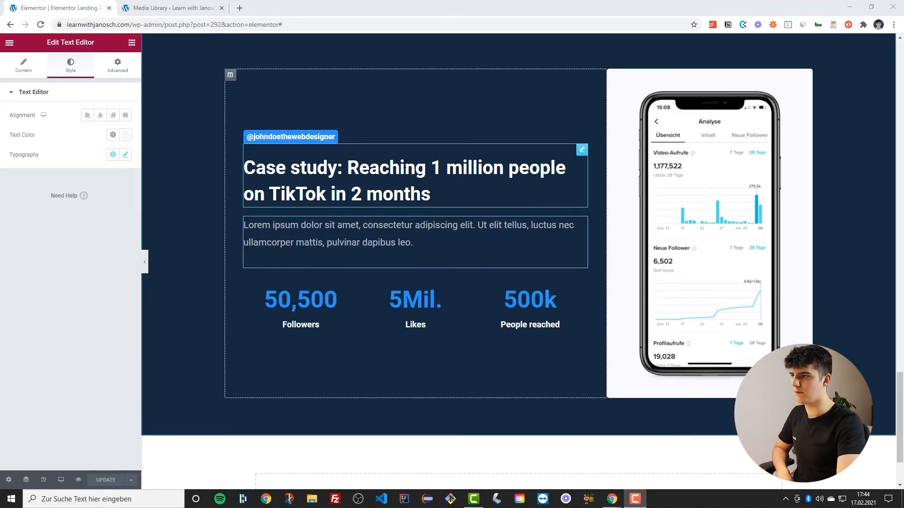
scroll(395, 166, up, 4)
scroll(456, 149, down, 3)
scroll(346, 243, down, 3)
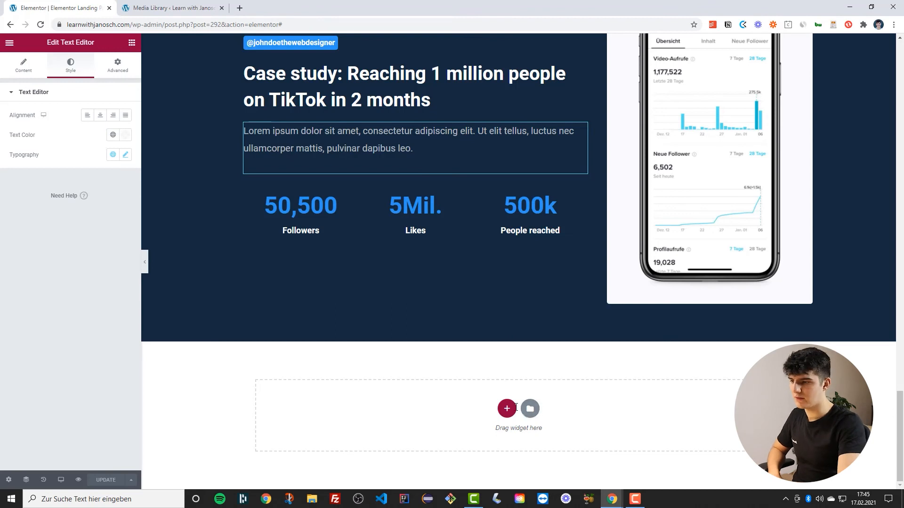
click(513, 408)
click(391, 430)
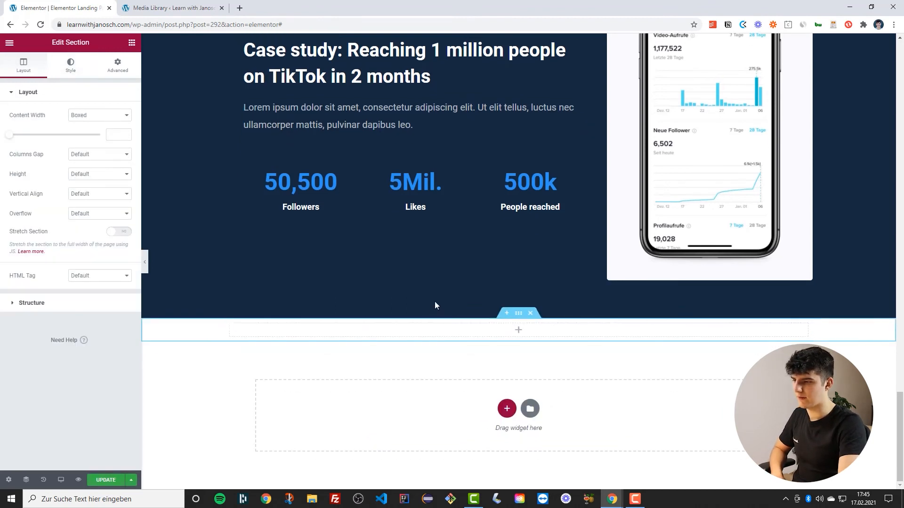
click(131, 44)
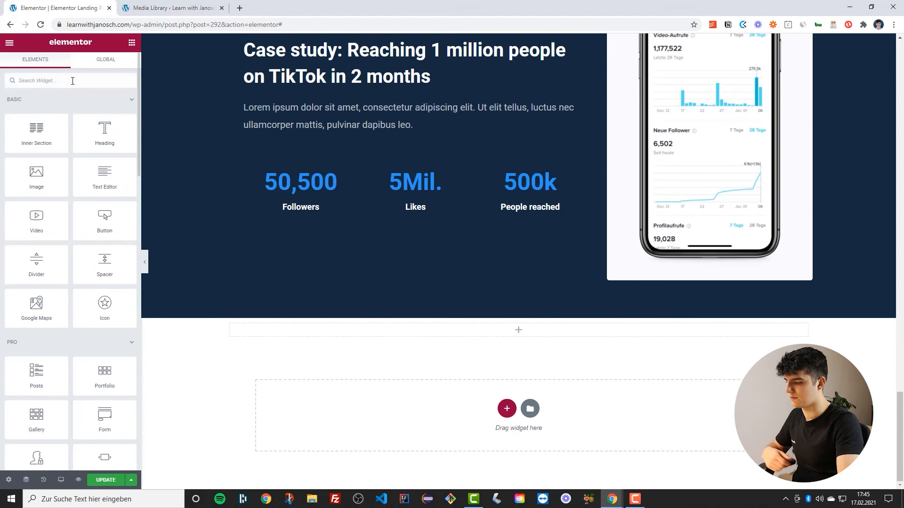
text(pric)
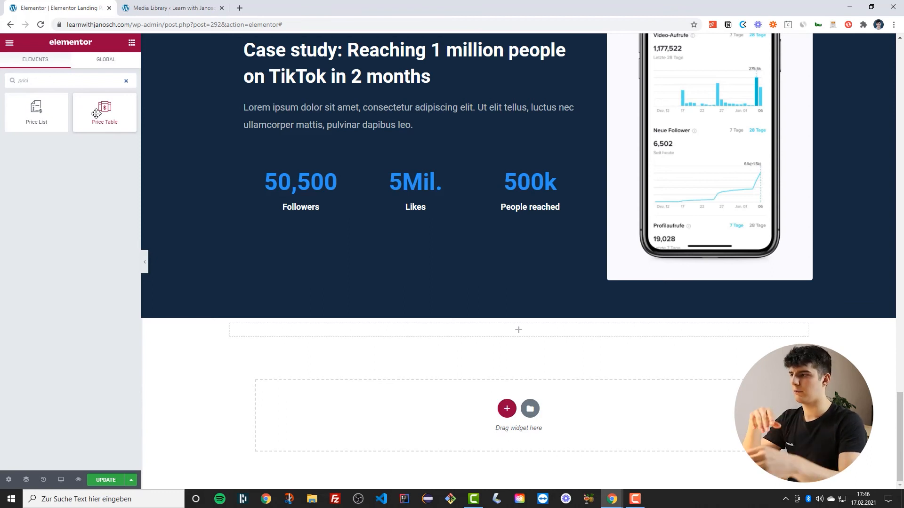
drag(96, 113, 395, 334)
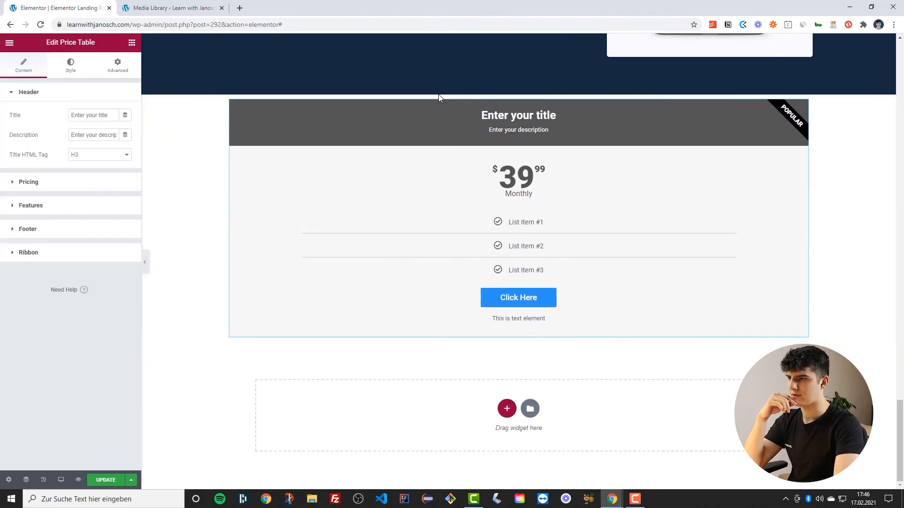
Set the price table section's boxed content width to 500
scroll(349, 208, up, 1)
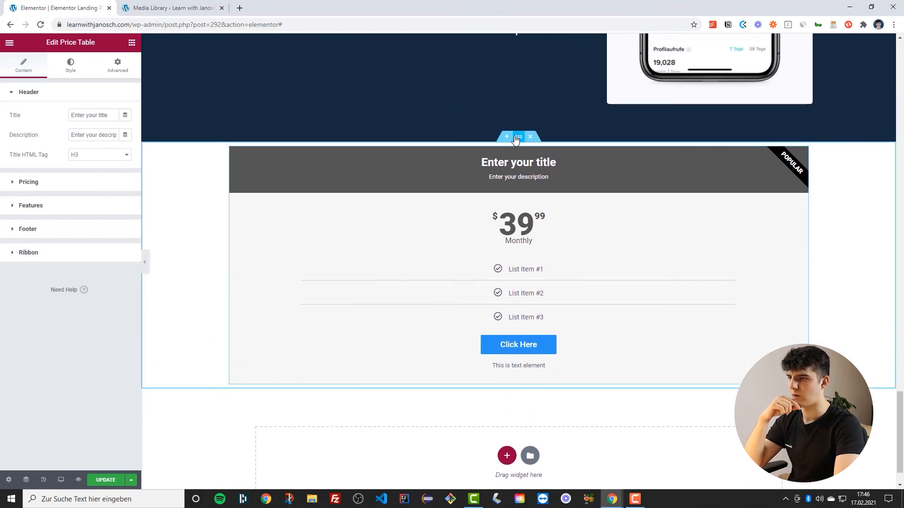
click(474, 143)
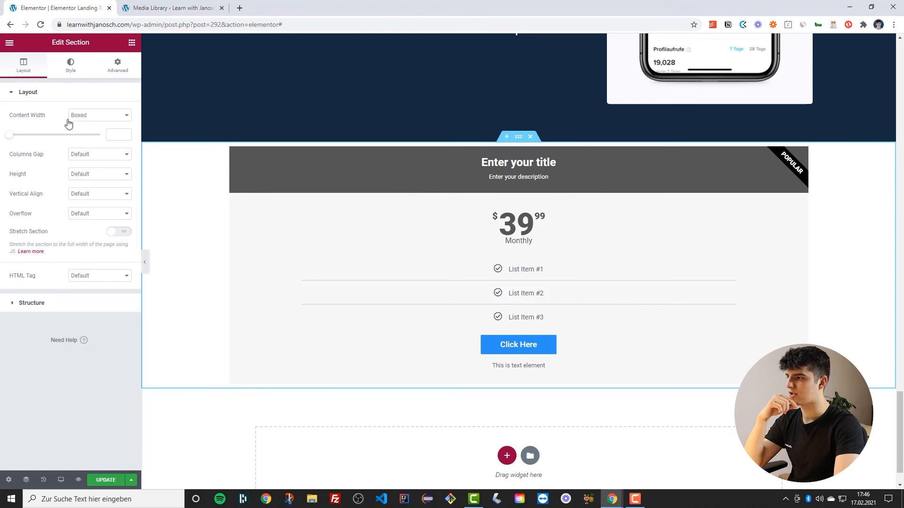
click(117, 133)
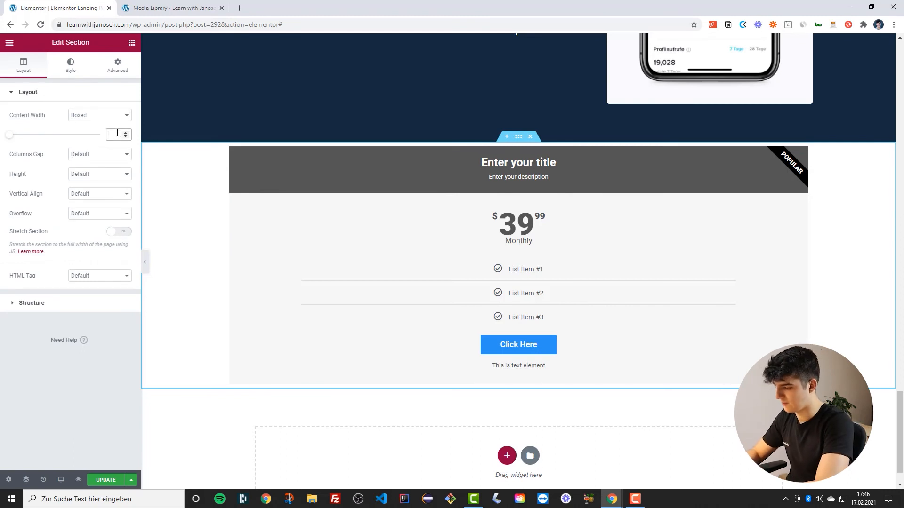
text(600)
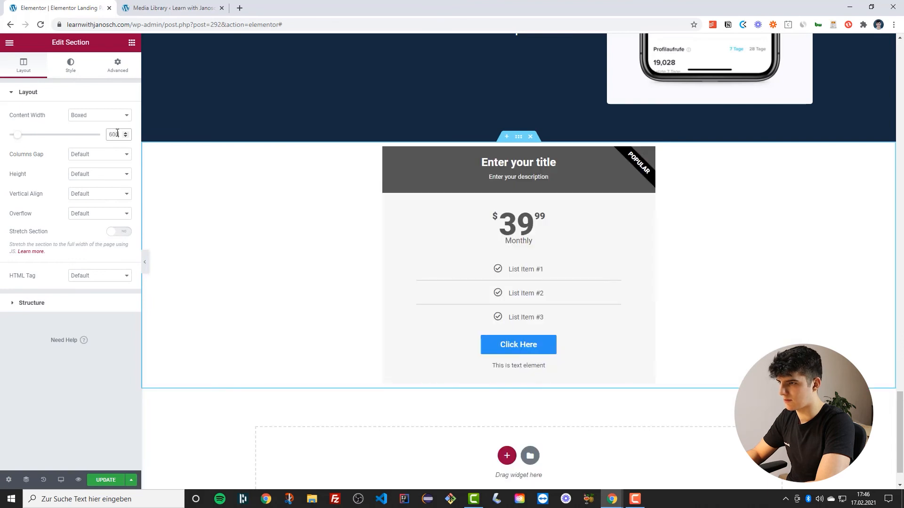
key(BackSpace)
key(BackSpace)
key(BackSpace)
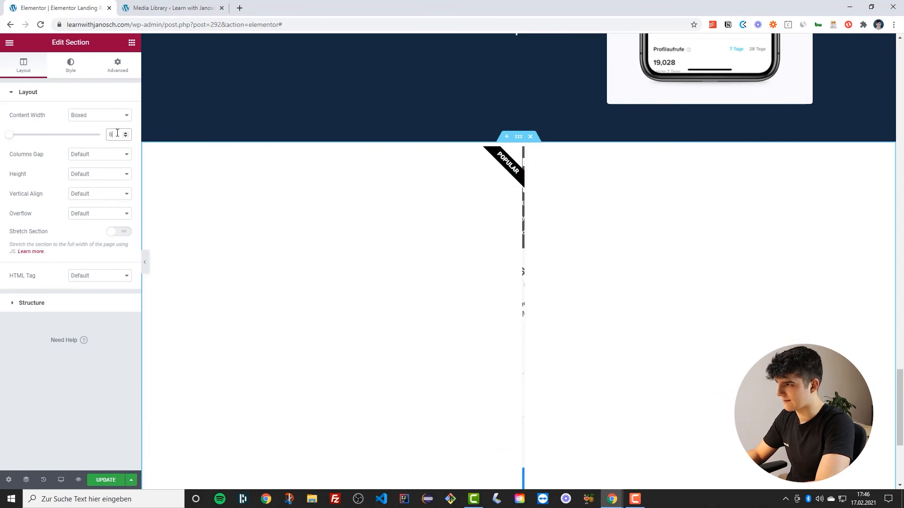
text(500)
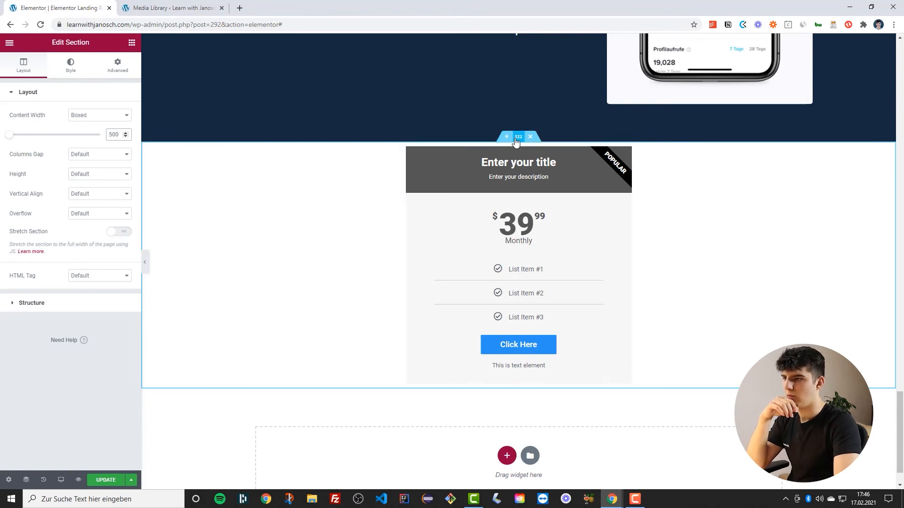
Set the price table's title to Digital marketing course and its description to Learn digital marketing fast
click(121, 74)
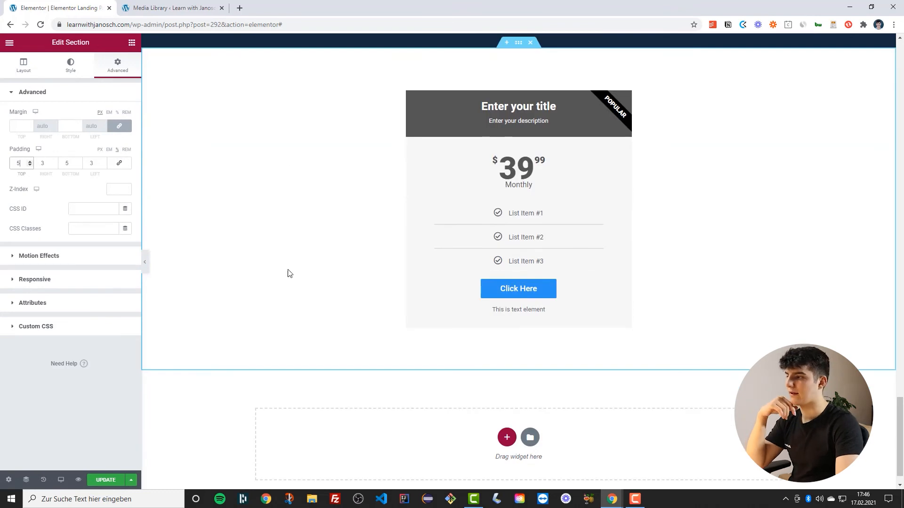
click(6, 67)
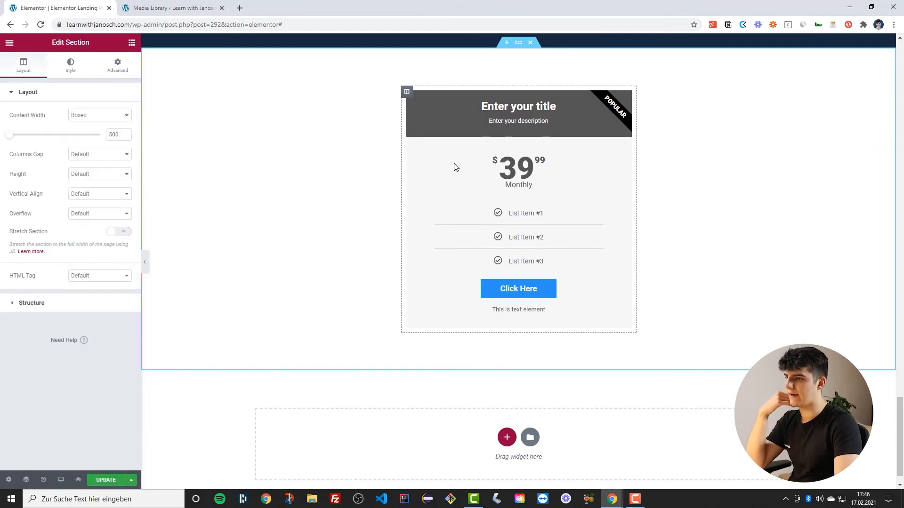
click(625, 98)
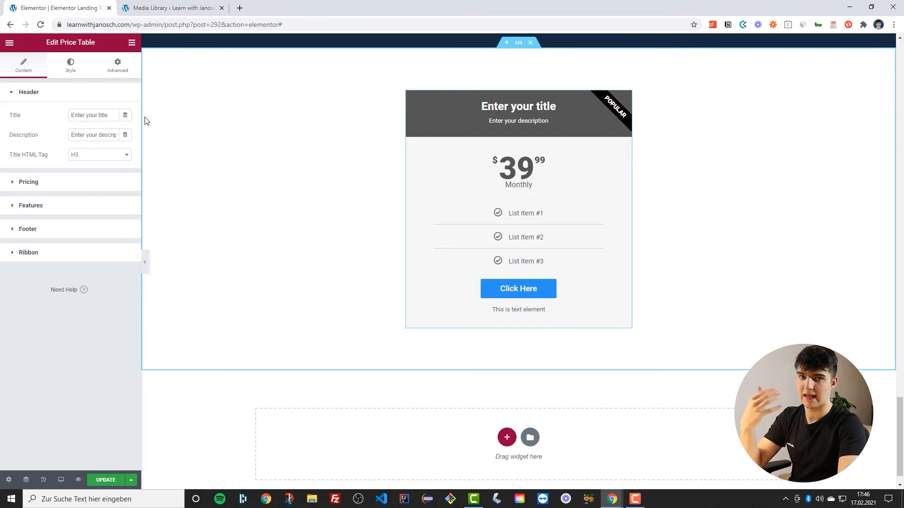
triple_click(78, 116)
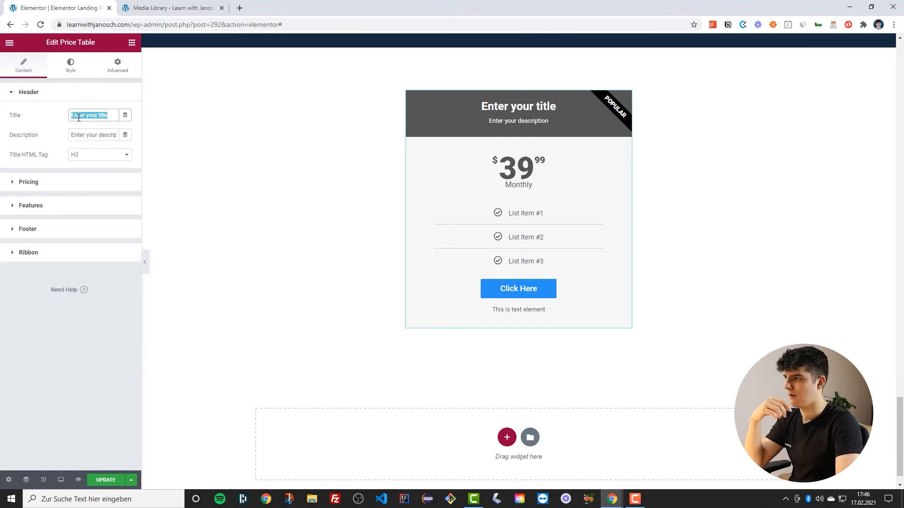
text(Digital)
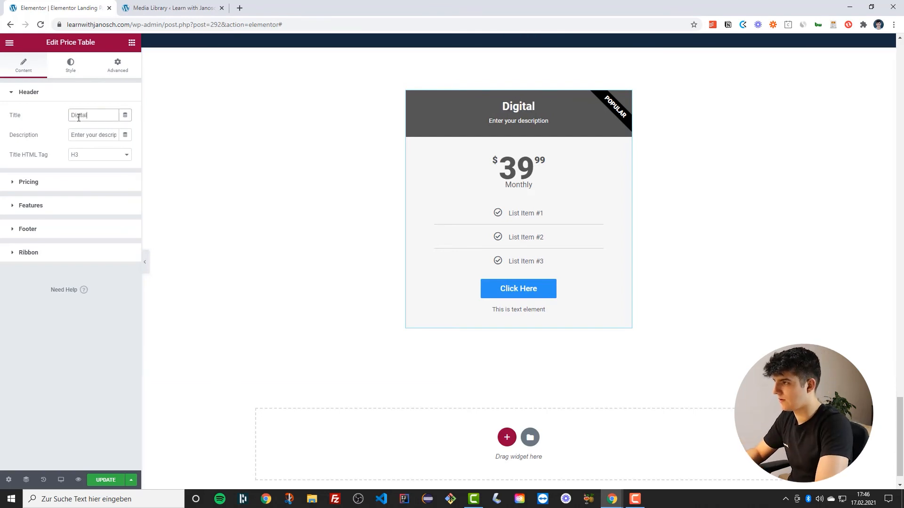
text( marketing cour)
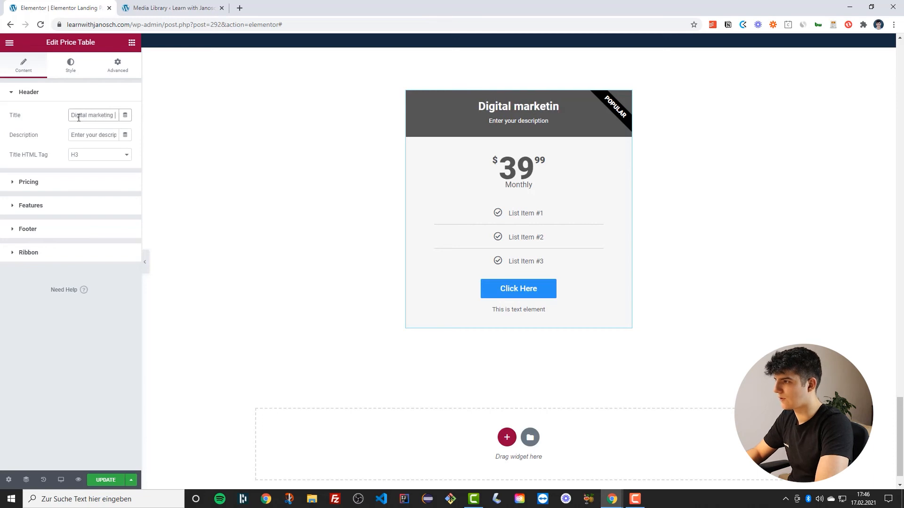
text(se)
triple_click(83, 137)
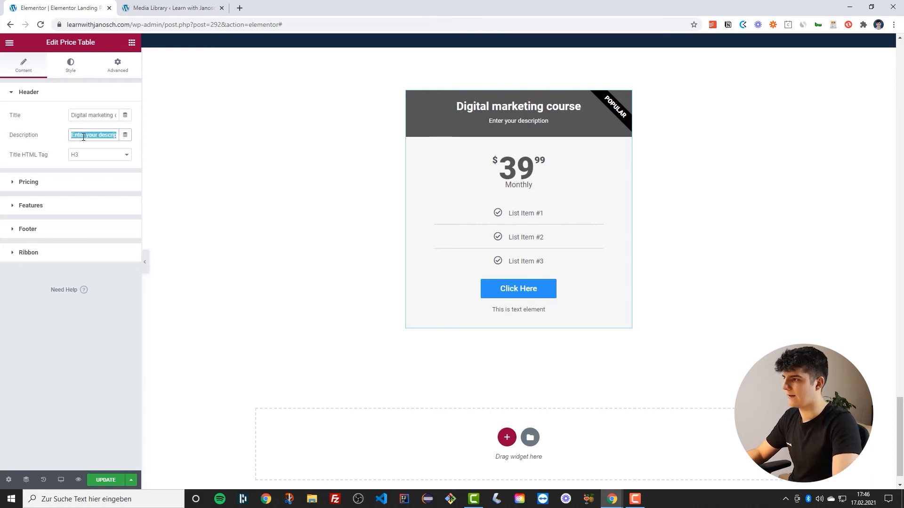
text(L)
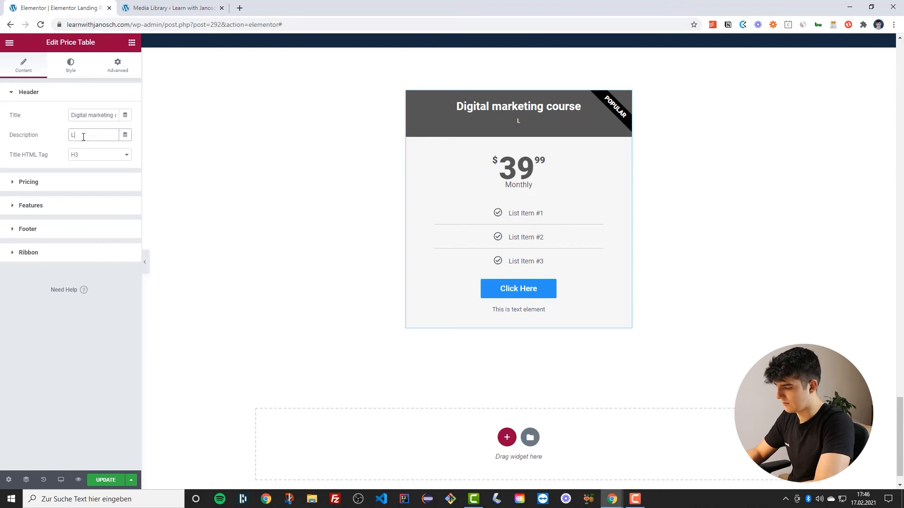
text(earn tdig)
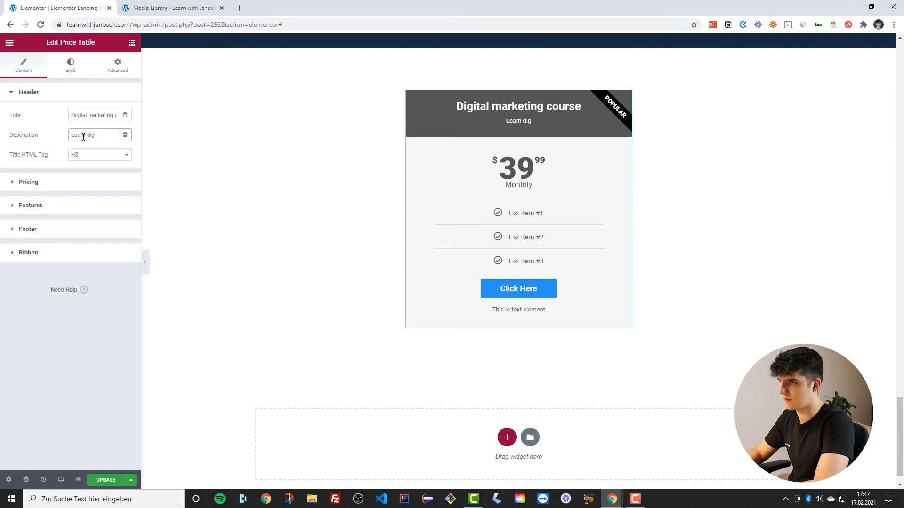
text(ital marketing fast)
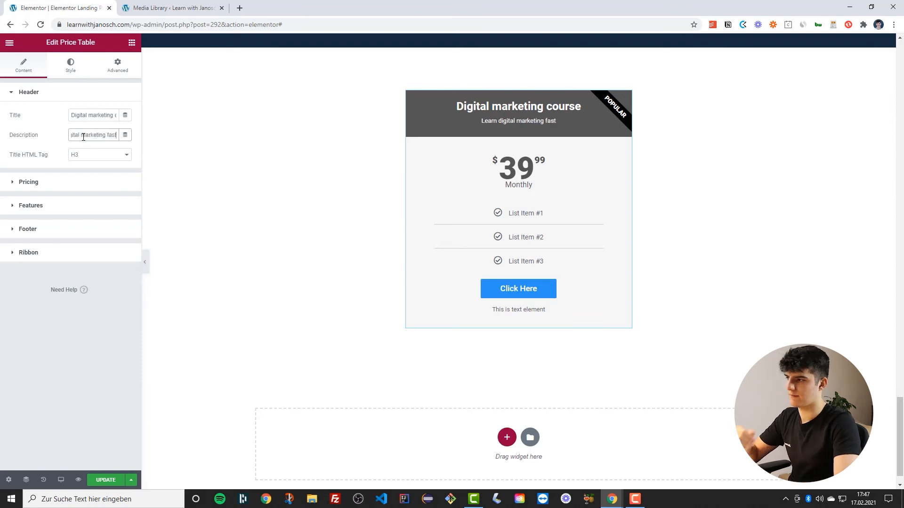
Set the price table's pricing period text to 30-day money back guarantee
click(65, 182)
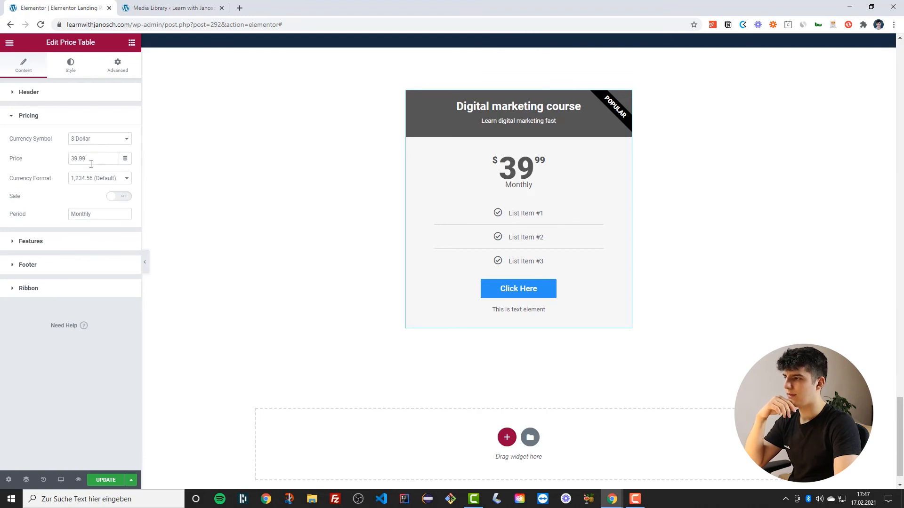
click(109, 200)
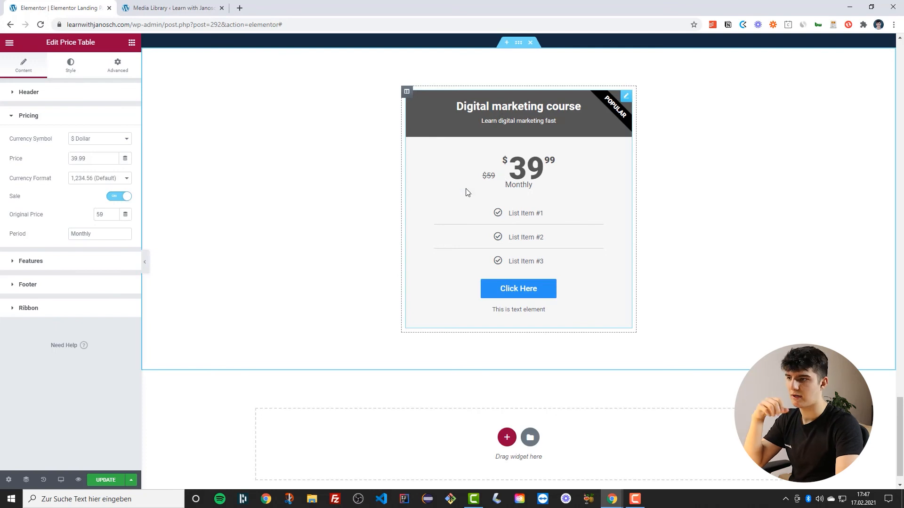
click(117, 198)
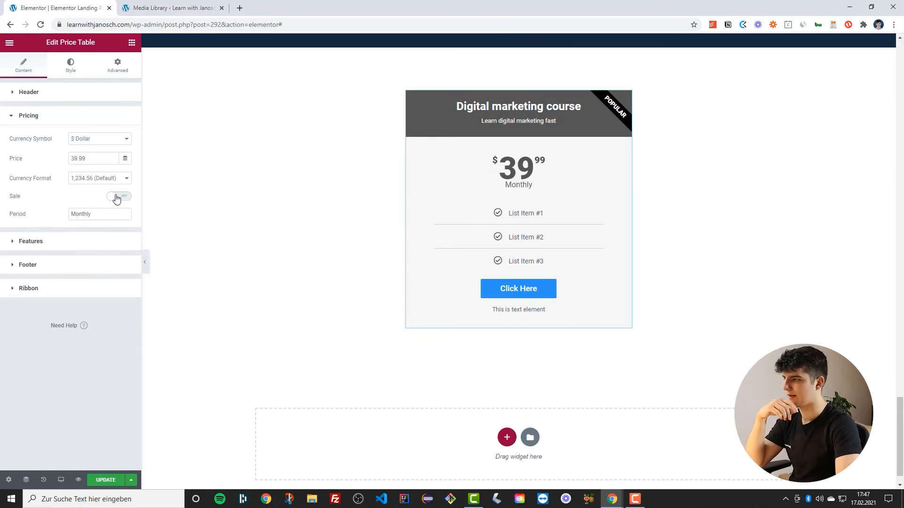
double_click(84, 215)
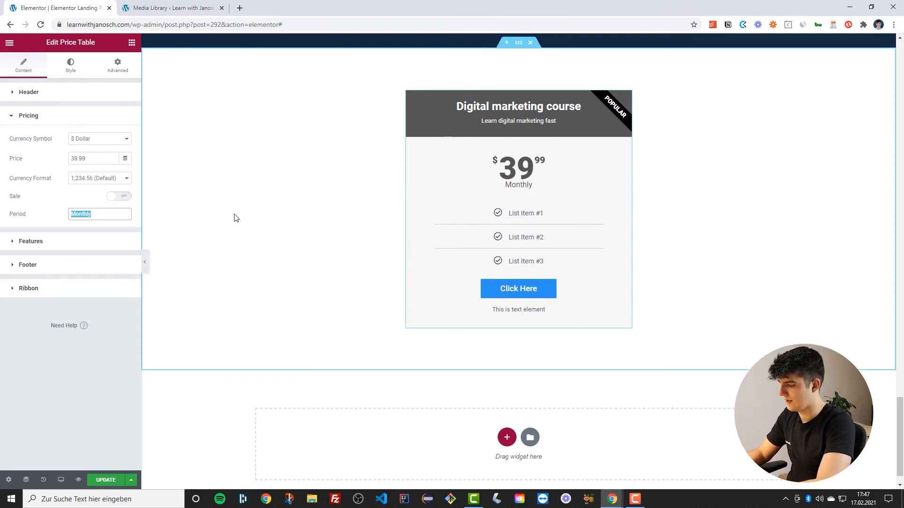
text(30 -day )
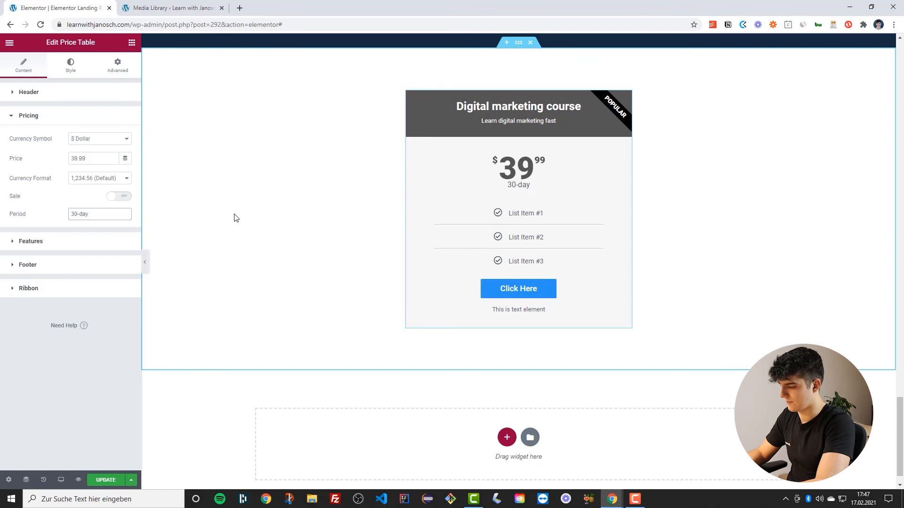
text(money back guarantee)
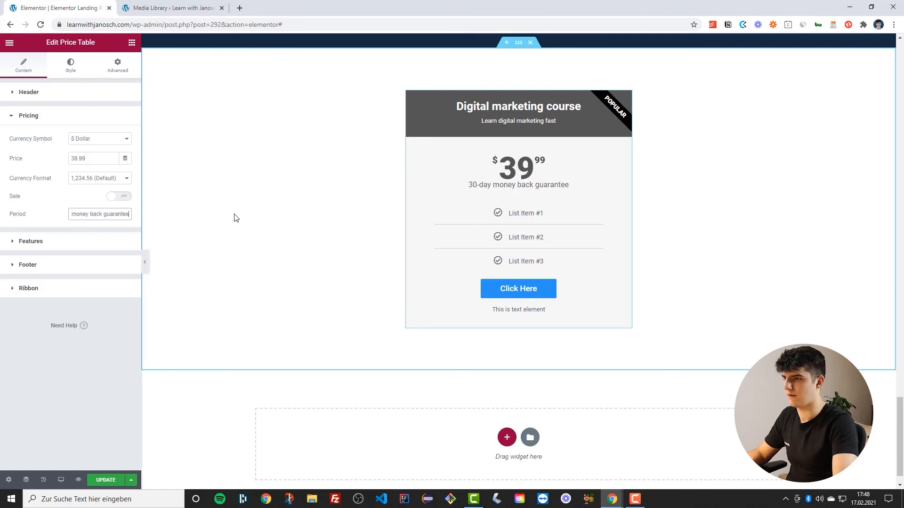
Change the first price table feature item's icon to the solid check icon from the icon library
click(41, 239)
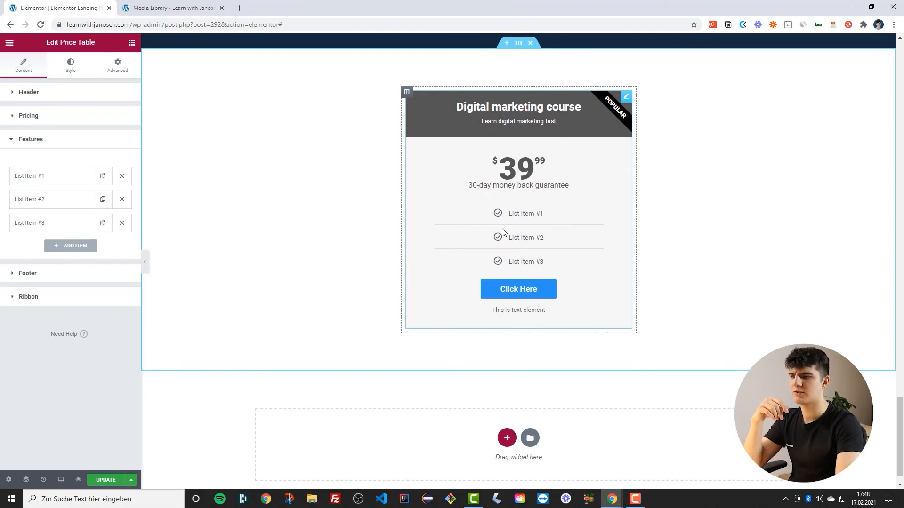
scroll(501, 231, up, 15)
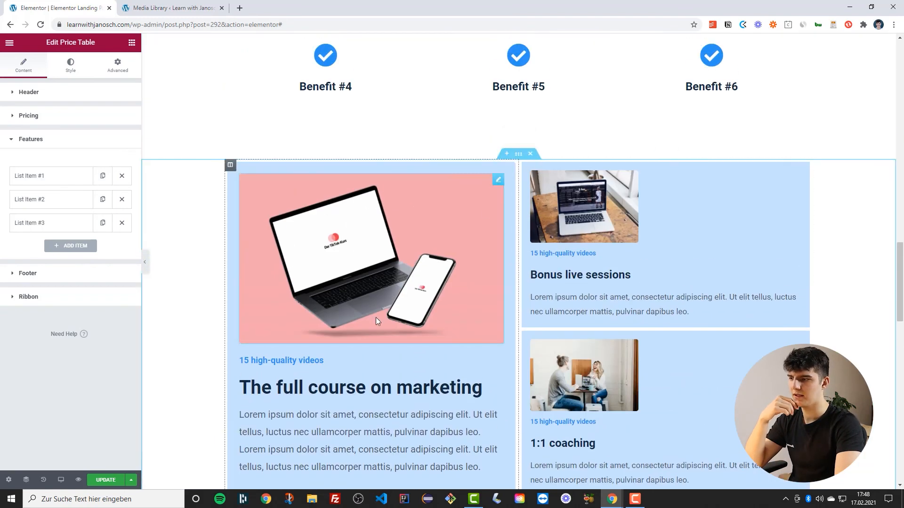
scroll(376, 317, down, 15)
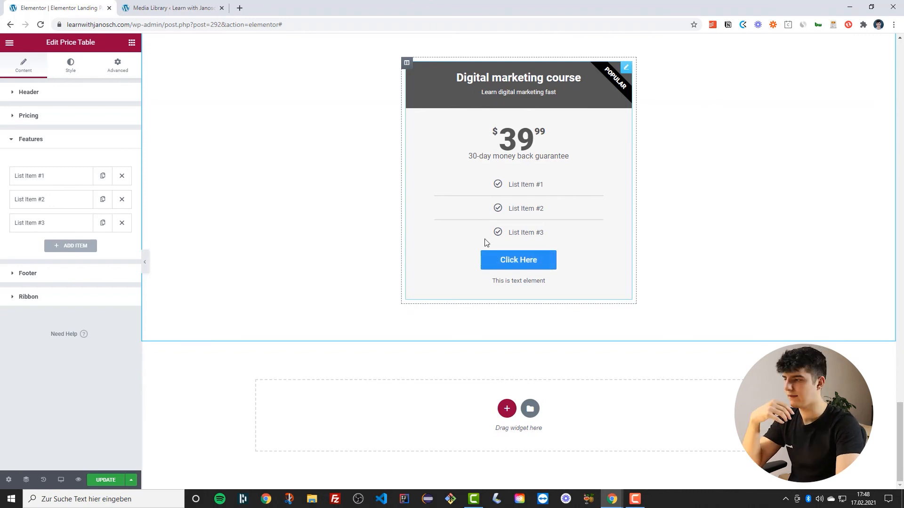
click(35, 176)
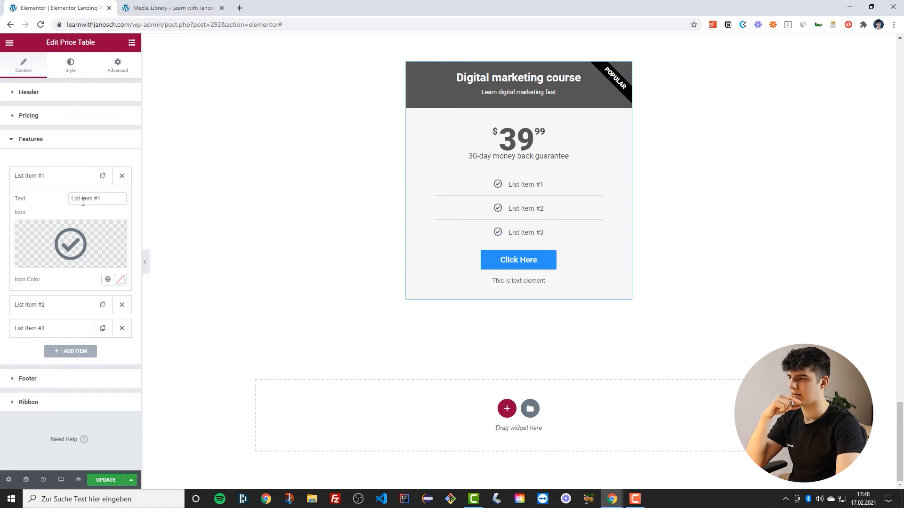
click(70, 241)
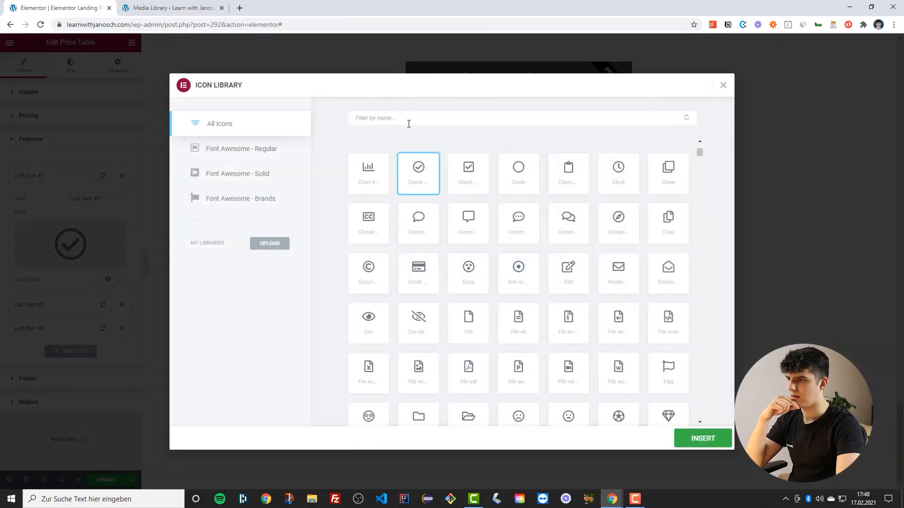
text(check)
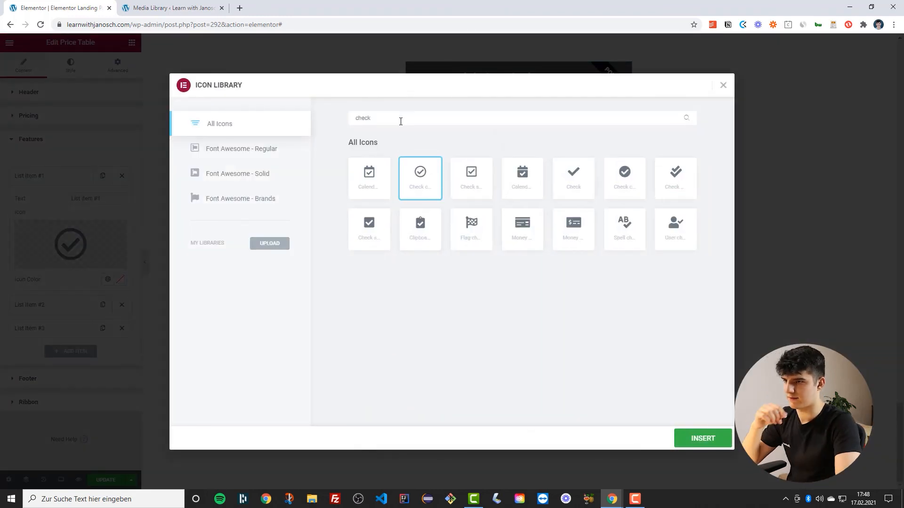
click(631, 175)
click(697, 436)
Replace the other feature items with duplicates of the first item, giving four feature items
click(66, 180)
click(122, 200)
click(122, 199)
click(121, 177)
click(122, 176)
click(122, 176)
click(103, 199)
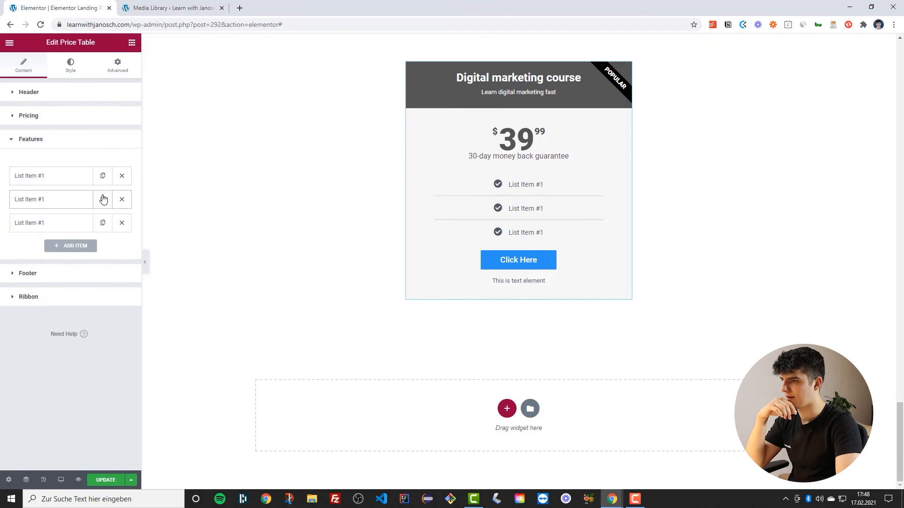
click(102, 200)
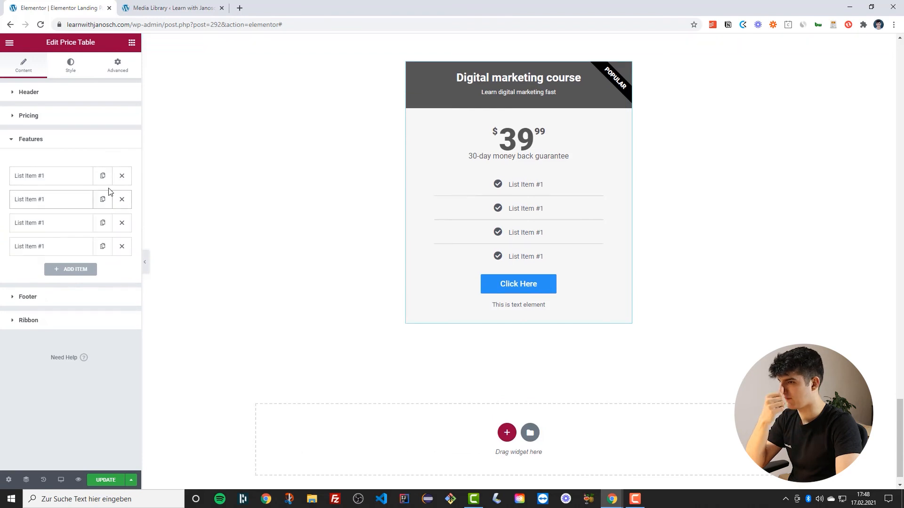
Rename the second feature item's text to List Item #2
click(53, 181)
click(53, 181)
click(56, 177)
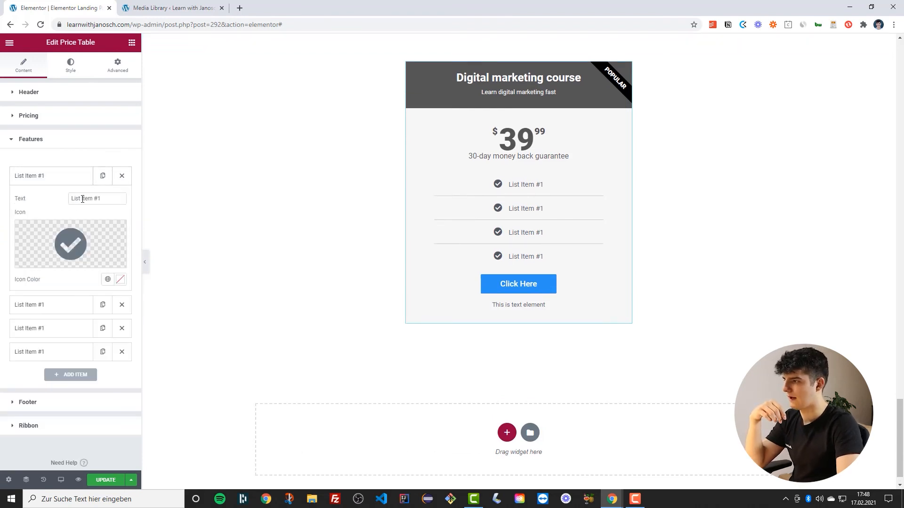
click(60, 179)
click(58, 202)
click(106, 226)
key(BackSpace)
text(2)
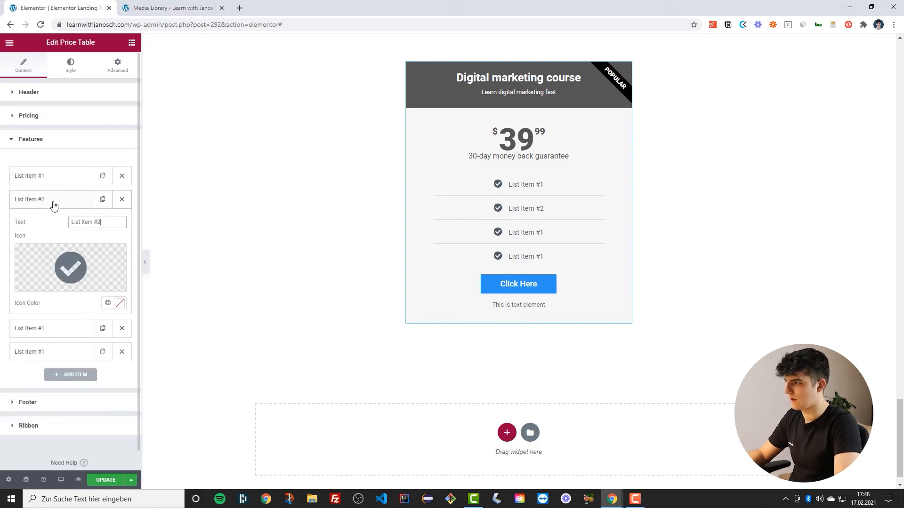
Rename the third and fourth feature items to List Item #3 and List Item #4
click(52, 200)
click(67, 221)
click(108, 244)
key(BackSpace)
text(3)
click(73, 225)
click(50, 247)
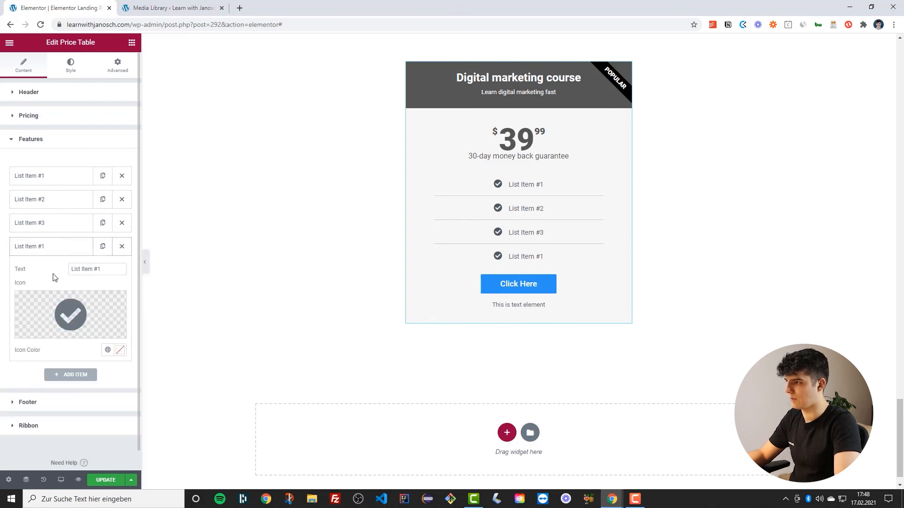
click(104, 269)
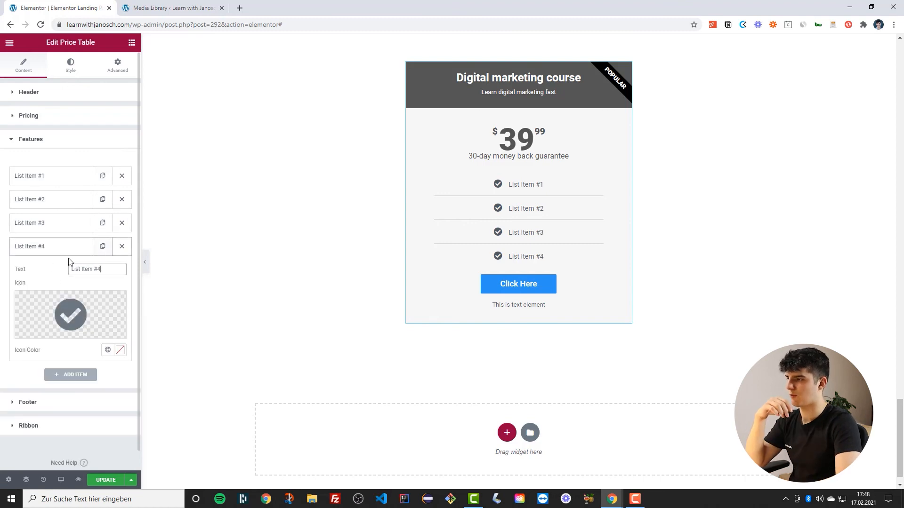
click(38, 250)
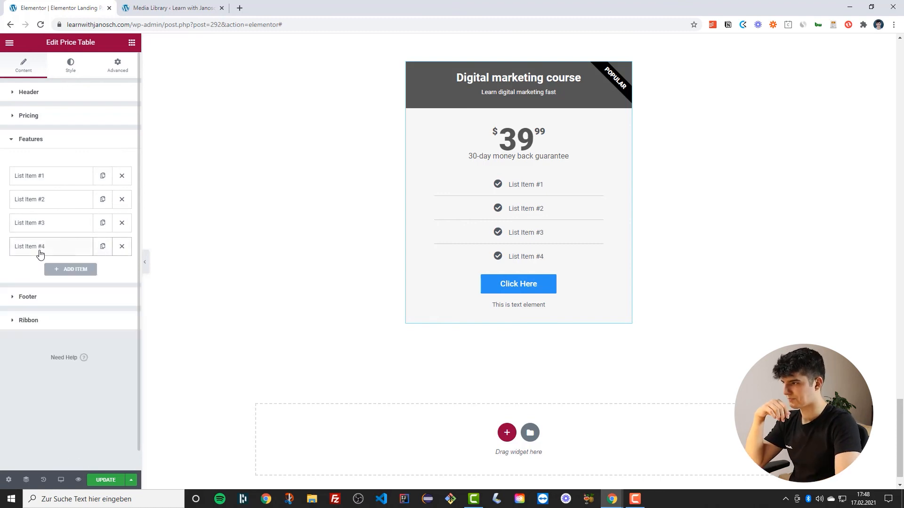
Set the price table's footer button text to Purchase now
click(37, 302)
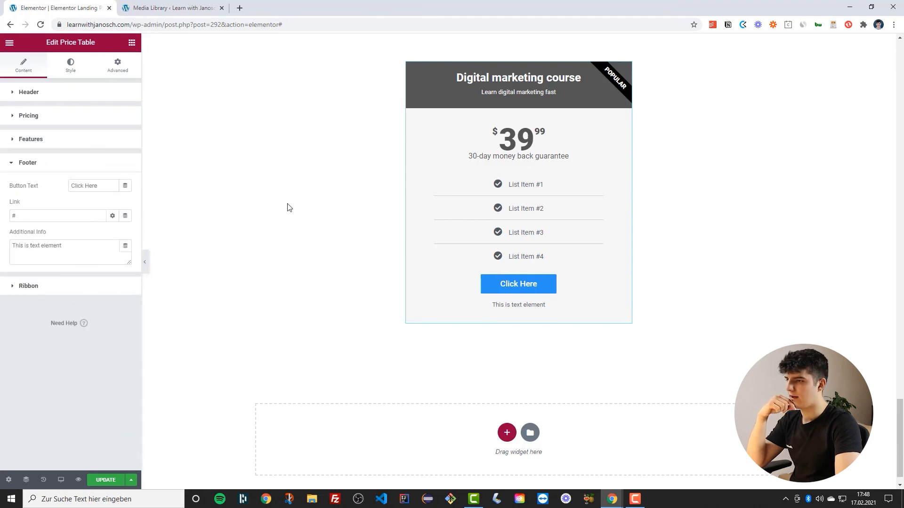
triple_click(90, 186)
text(Purch)
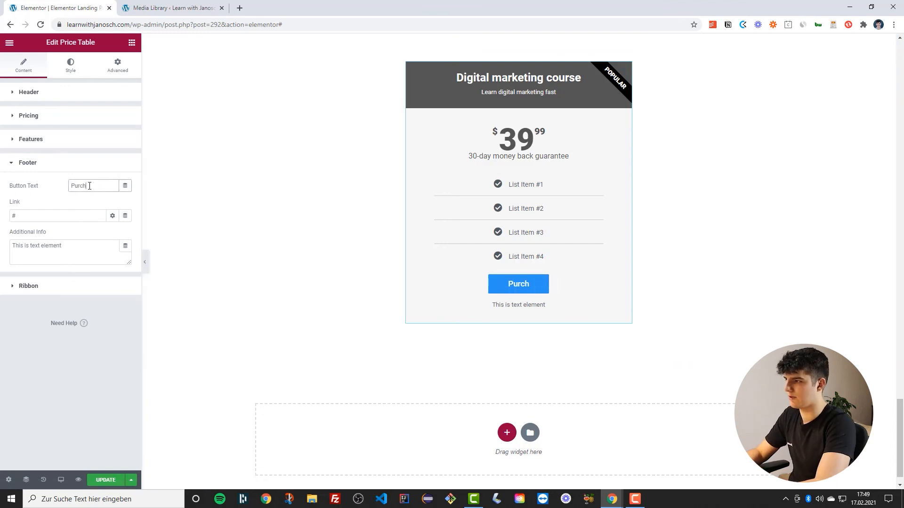
text(ase now)
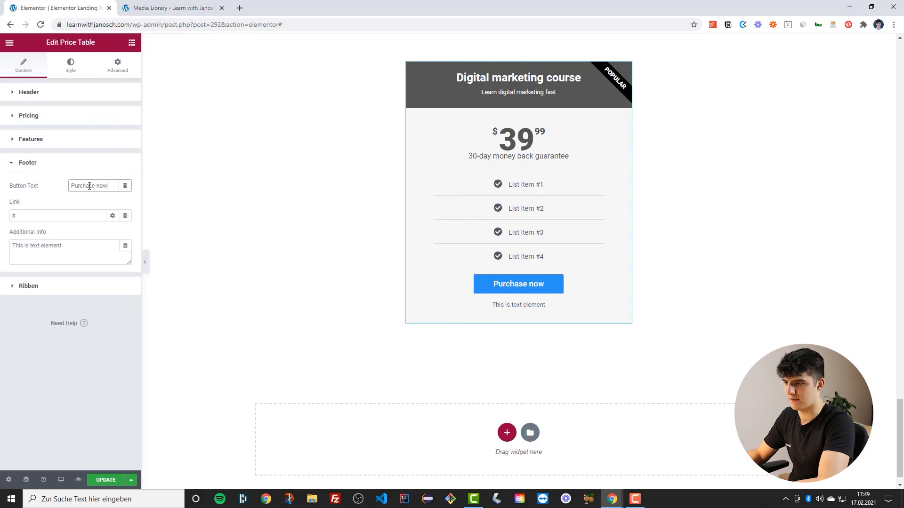
click(29, 217)
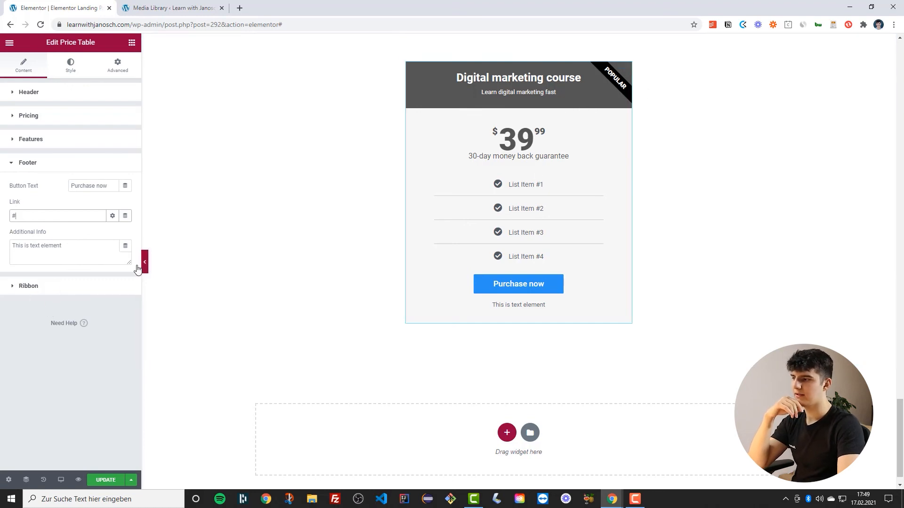
Keep the ribbon shown and set its title to Recommended
click(69, 288)
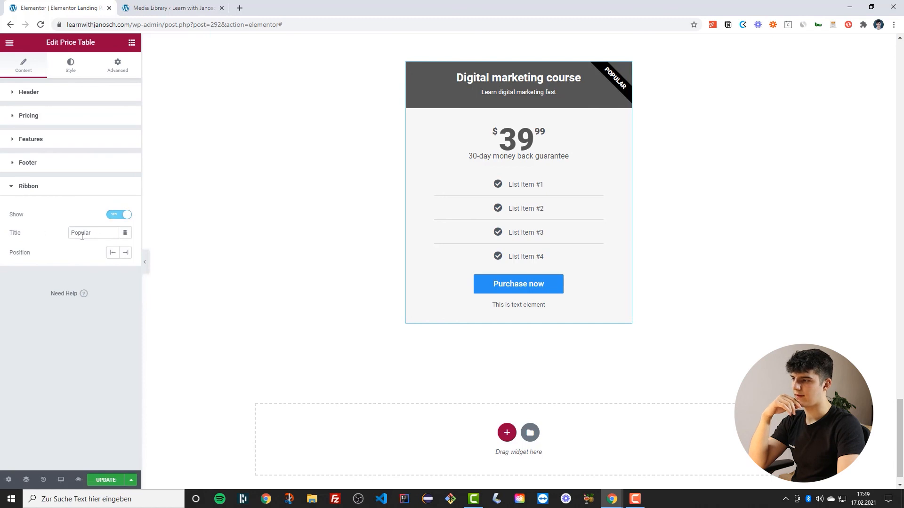
click(120, 216)
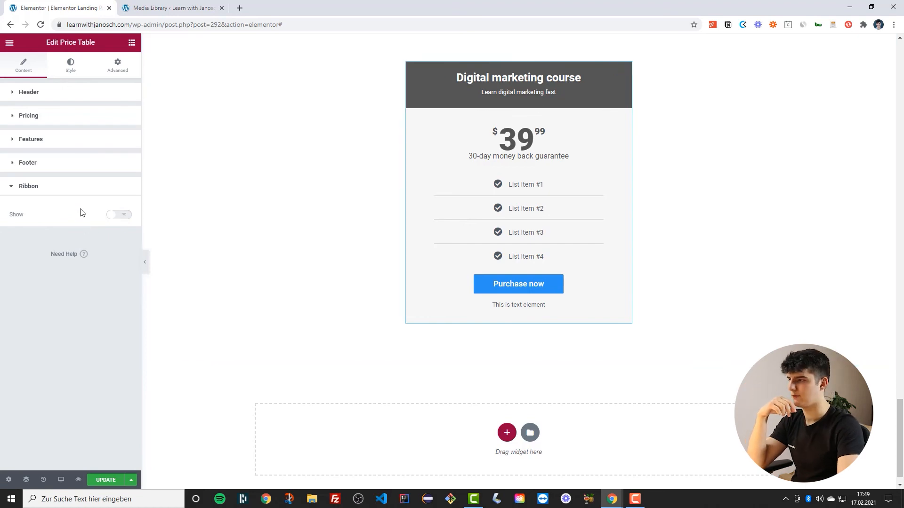
click(120, 215)
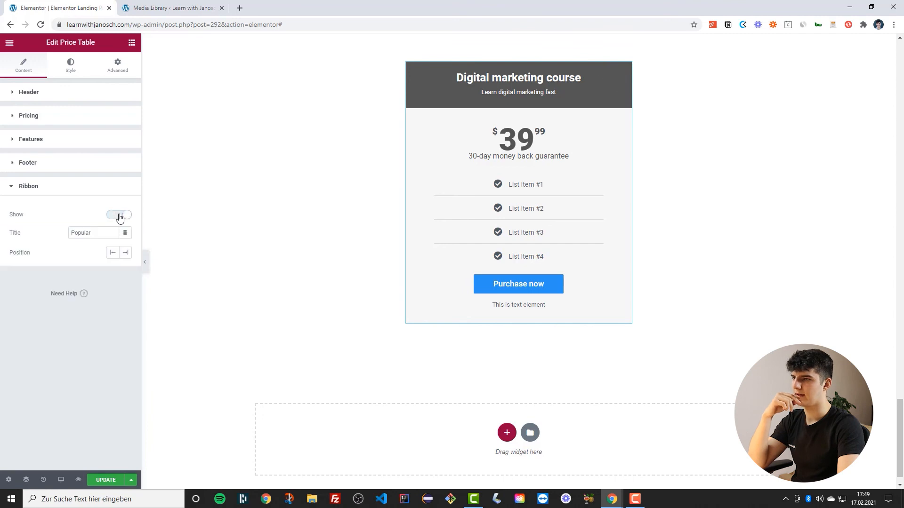
click(89, 232)
double_click(89, 231)
text(Reco)
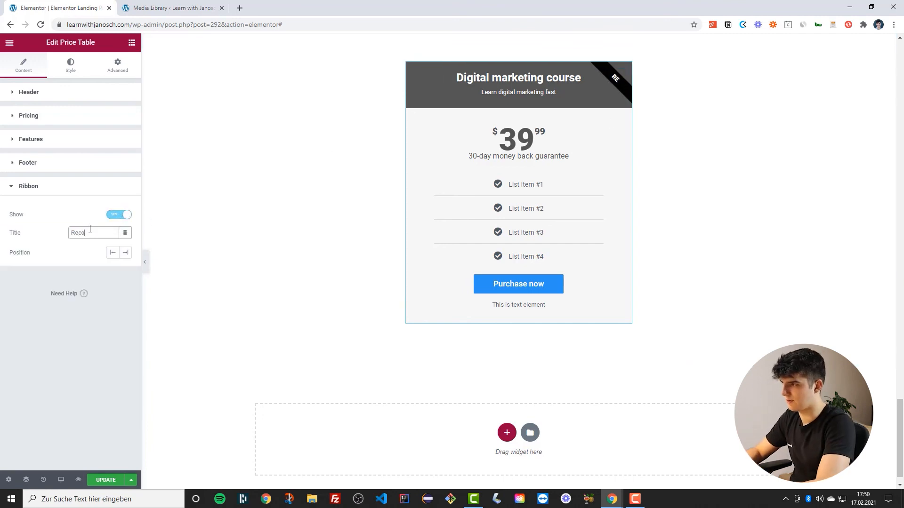
text(mmended)
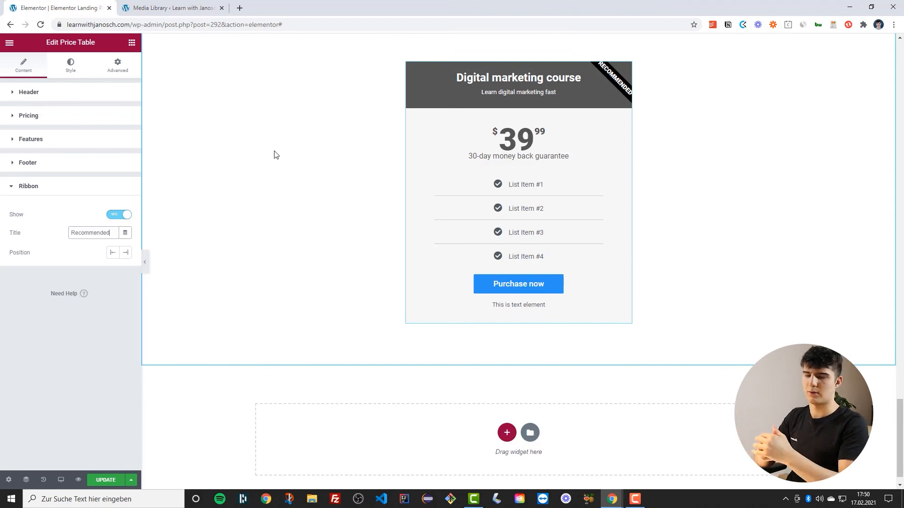
Set the price table header's padding to 7 on all sides
scroll(281, 193, up, 1)
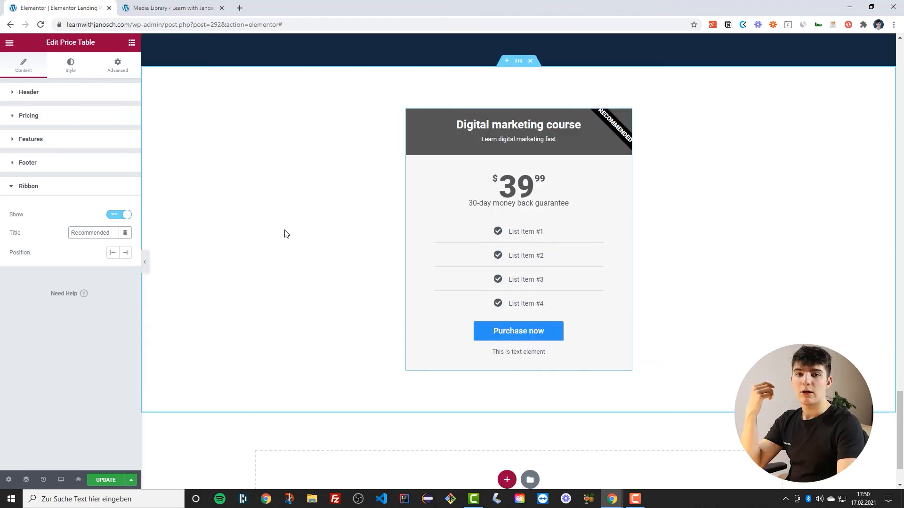
click(70, 66)
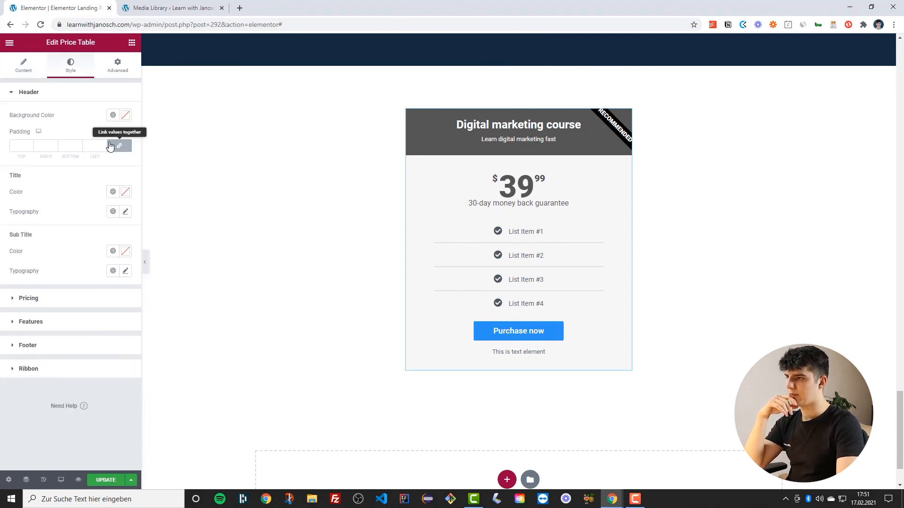
click(103, 143)
click(102, 143)
click(102, 143)
click(103, 144)
click(103, 143)
click(103, 144)
click(102, 143)
click(103, 143)
click(102, 144)
click(102, 144)
click(103, 144)
click(103, 144)
click(102, 144)
click(103, 144)
click(103, 144)
click(103, 144)
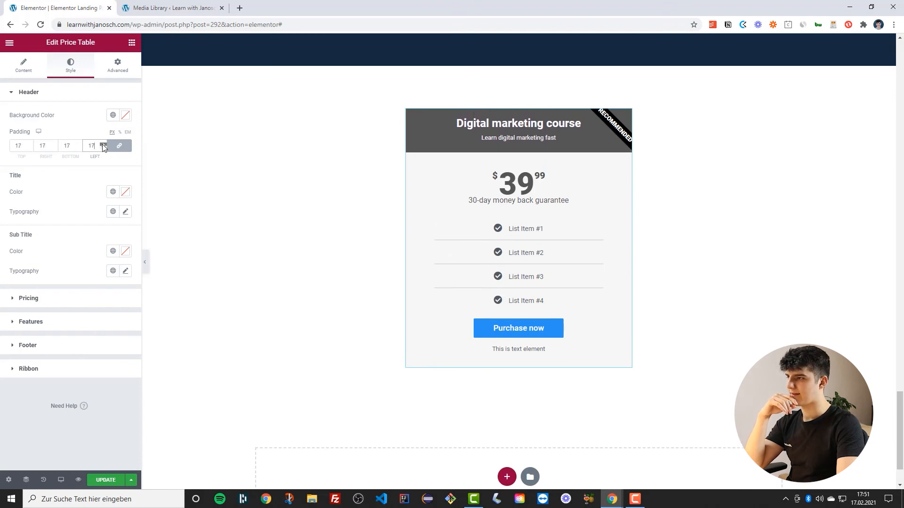
key(BackSpace)
key(BackSpace)
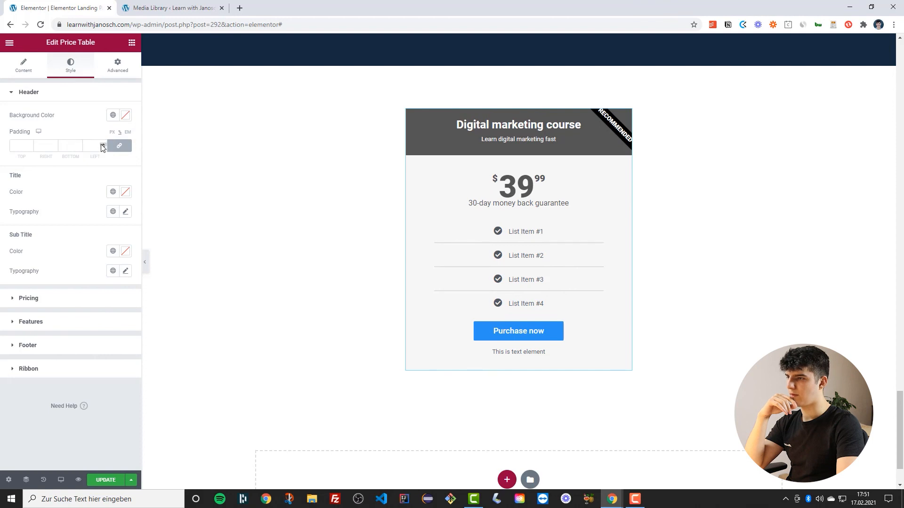
text(7)
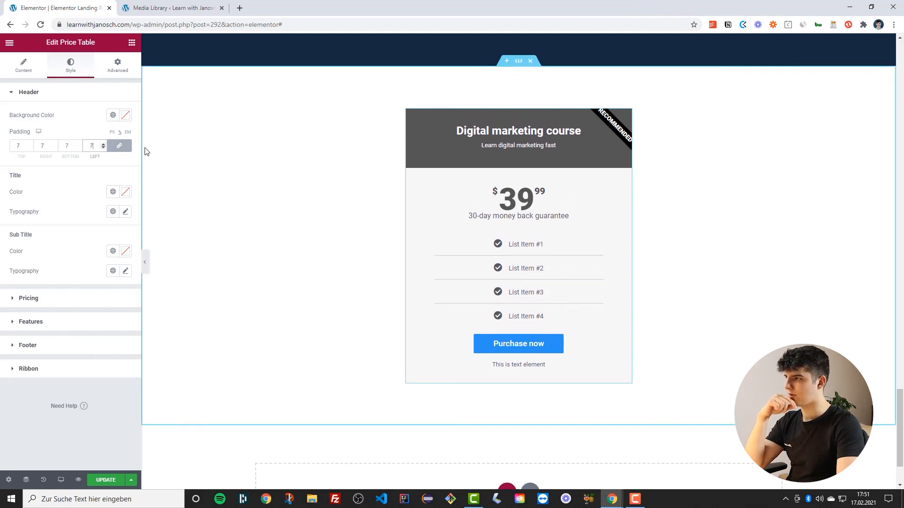
Give the header the Primary global background color and apply a global Heading typography to the title
click(114, 116)
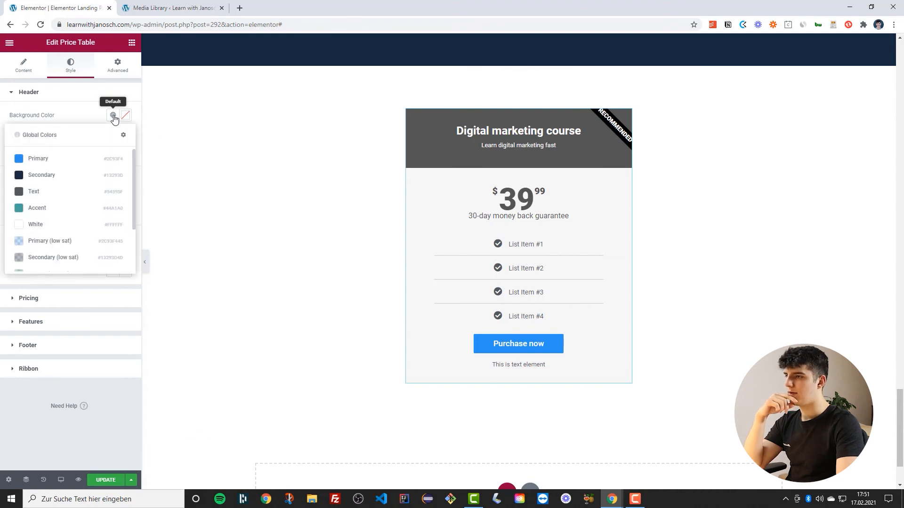
click(20, 159)
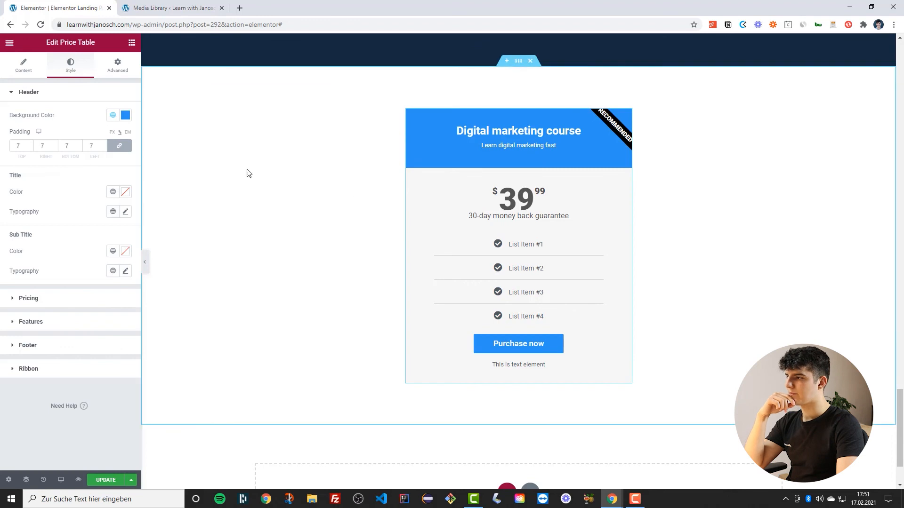
click(113, 194)
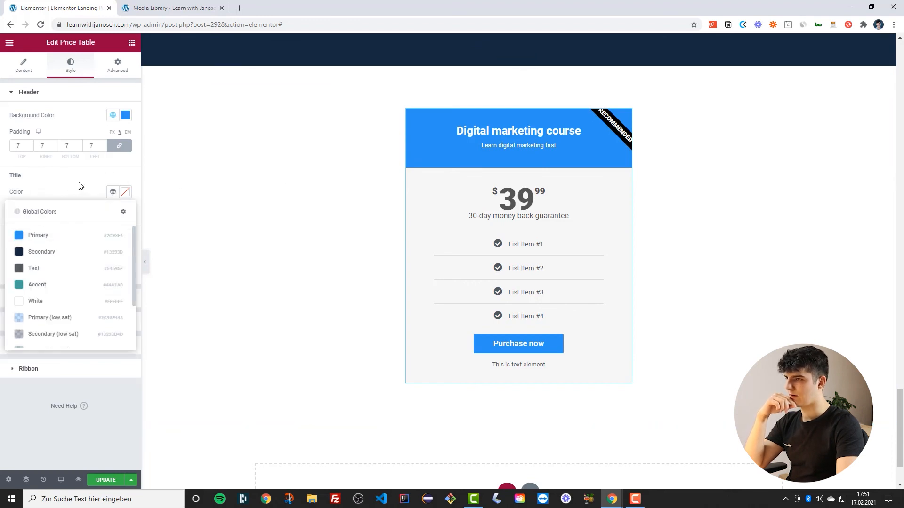
click(79, 185)
click(113, 211)
scroll(70, 292, down, 3)
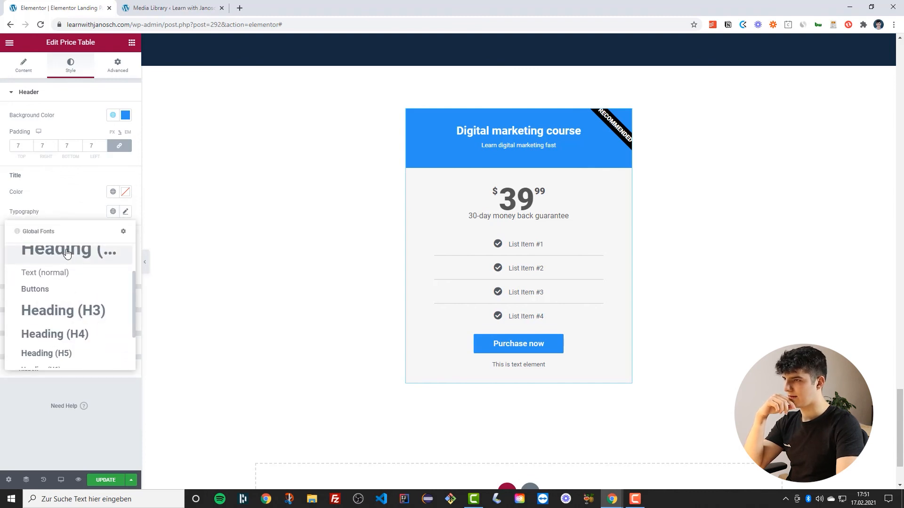
click(66, 254)
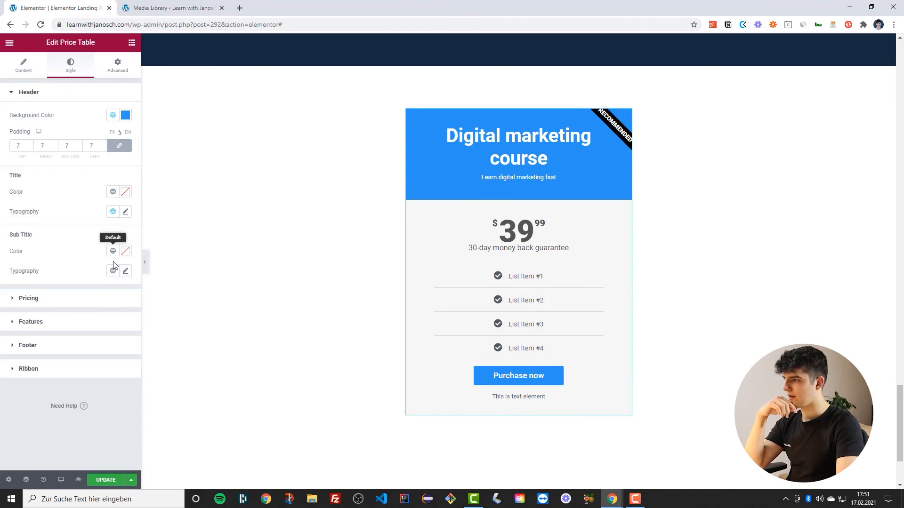
Set the header sub title color to semi-transparent white #FFFFFFD1
click(123, 252)
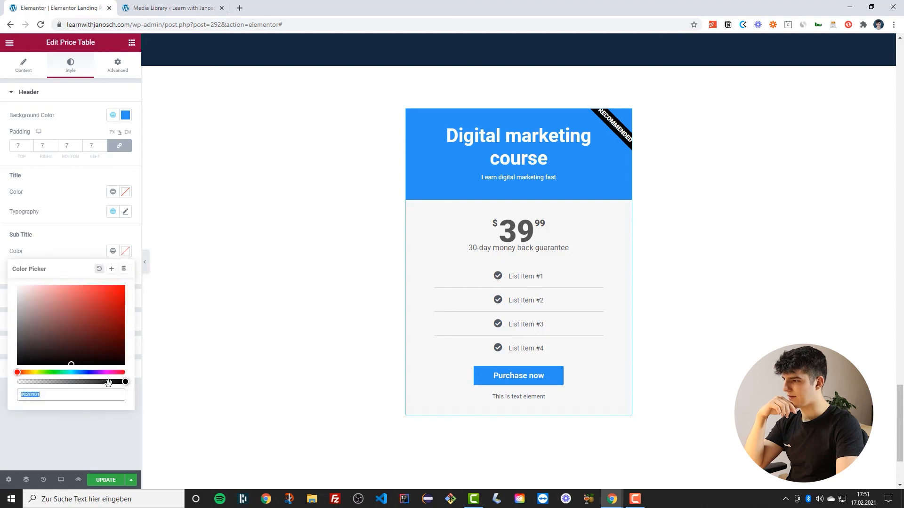
click(123, 382)
drag(35, 314, 17, 286)
drag(122, 382, 106, 381)
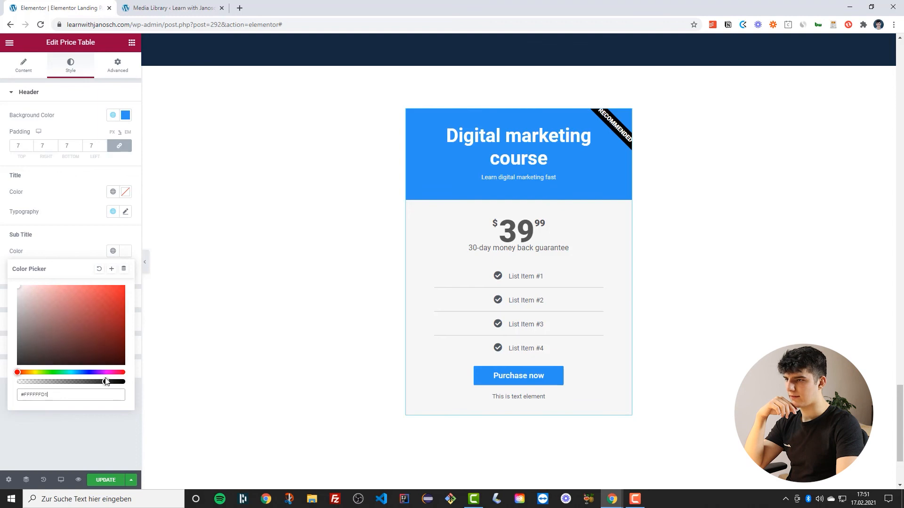
click(77, 249)
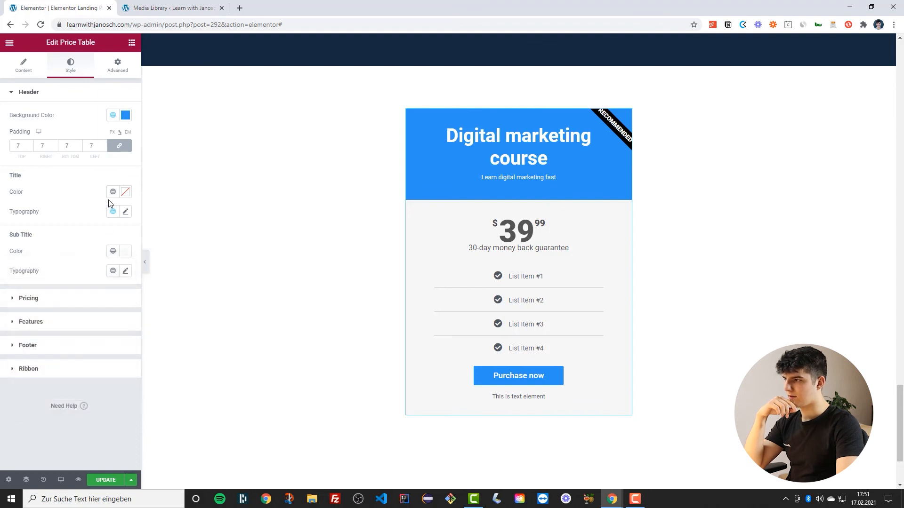
Apply the Text (big) global typography to the header sub title
click(113, 271)
scroll(52, 371, down, 3)
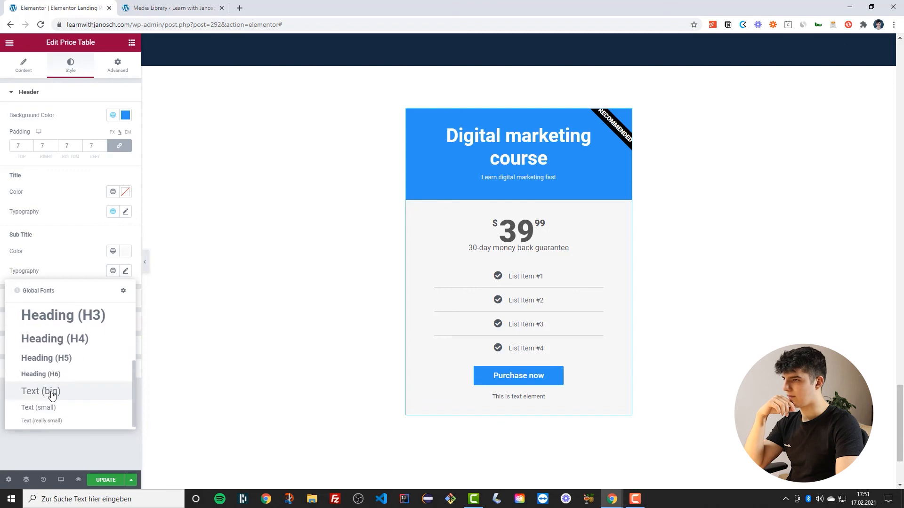
click(49, 390)
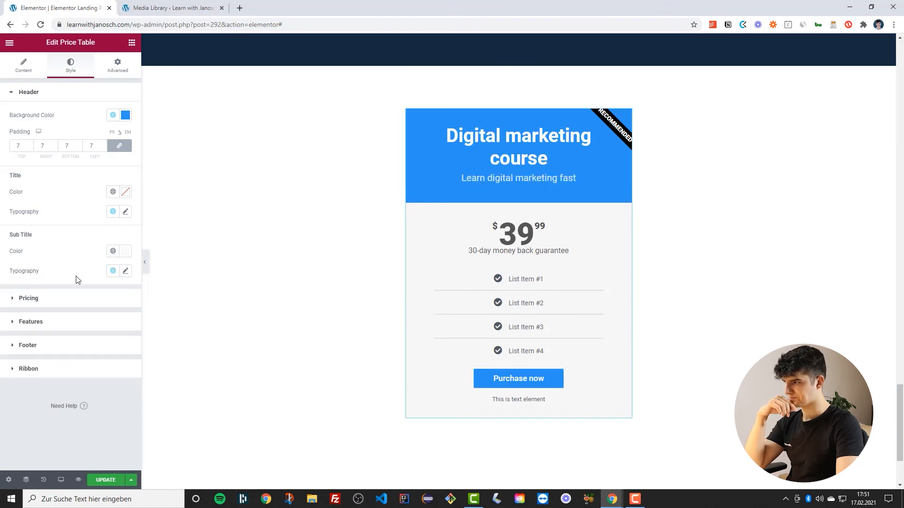
Set the pricing section's padding to 10 on all sides
click(52, 294)
scroll(86, 168, up, 1)
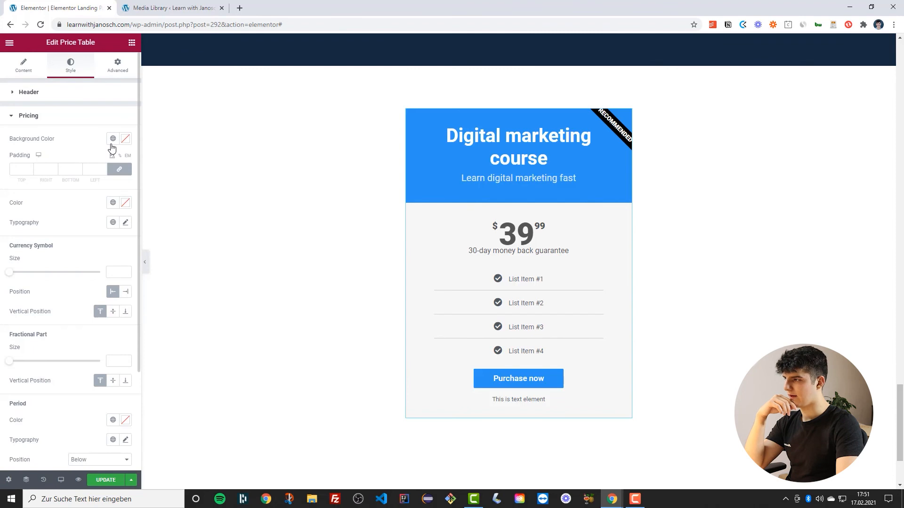
click(103, 171)
click(103, 169)
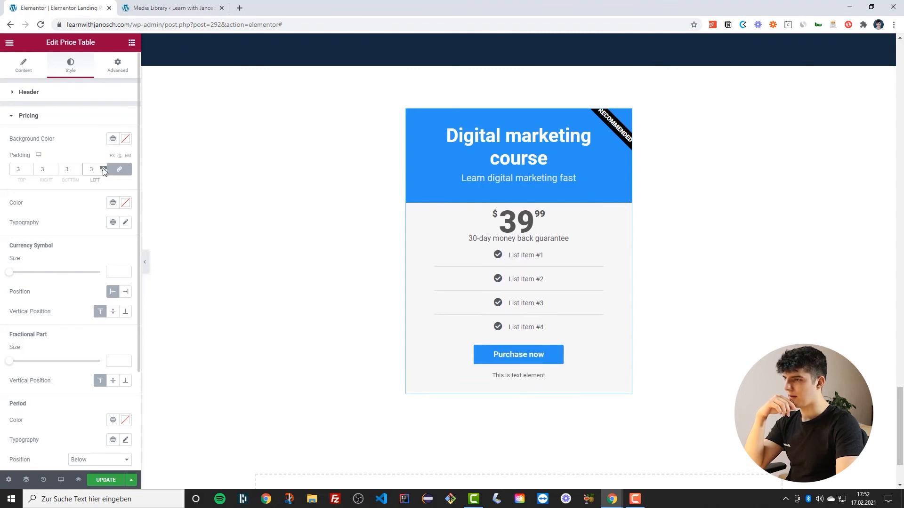
click(103, 169)
click(103, 169)
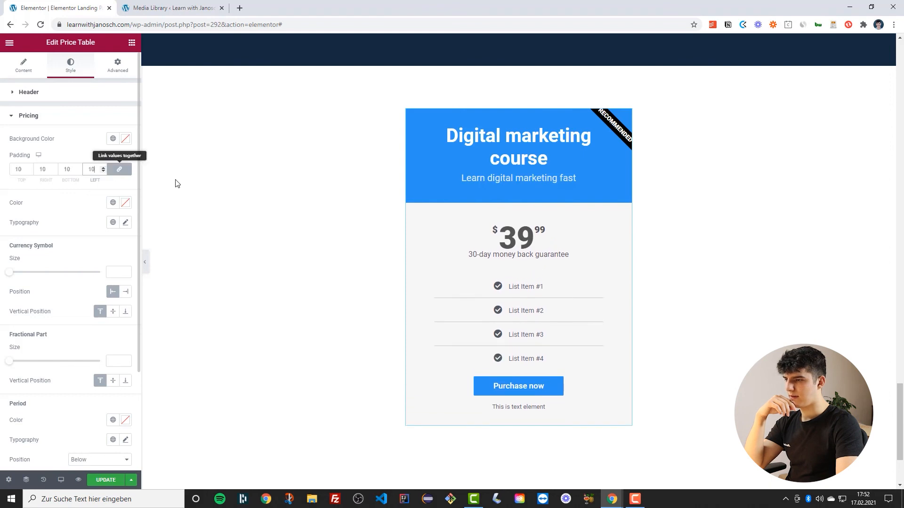
scroll(446, 246, down, 2)
scroll(443, 238, up, 2)
scroll(223, 216, down, 2)
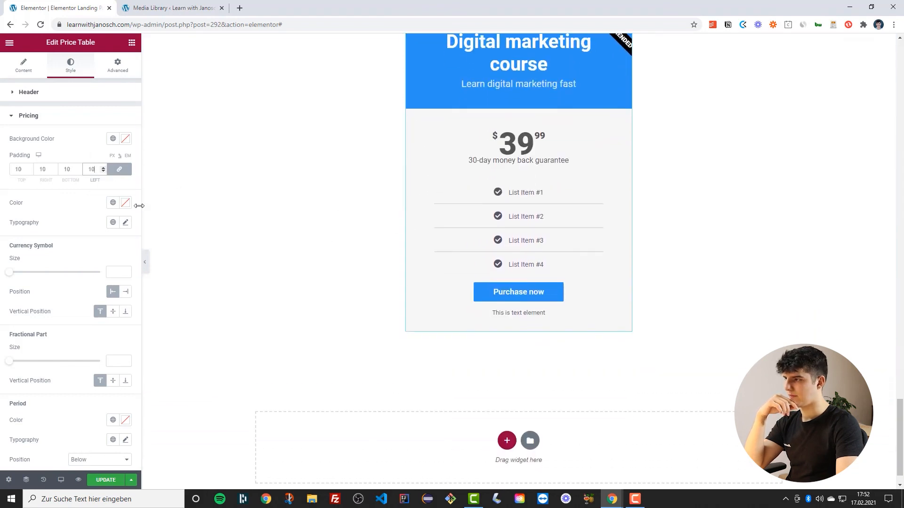
Give the price the Secondary global color and the Heading (H1) global typography
click(113, 203)
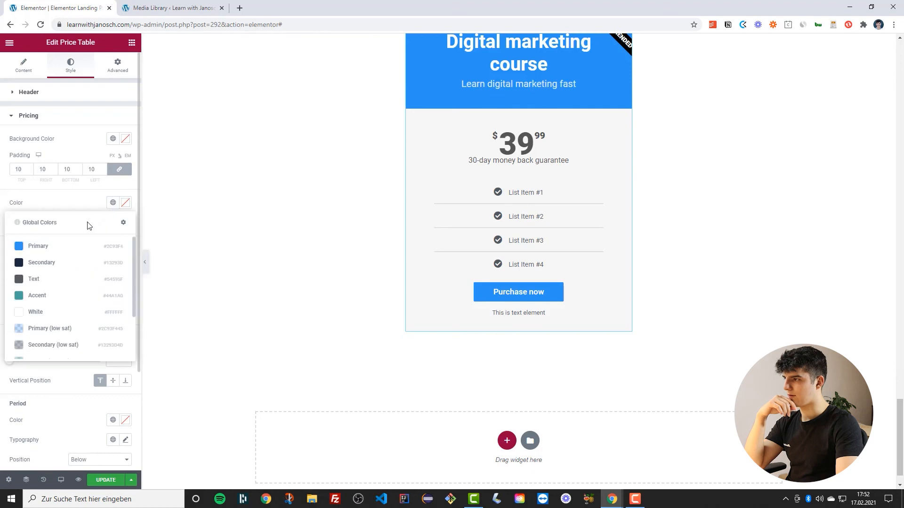
click(20, 262)
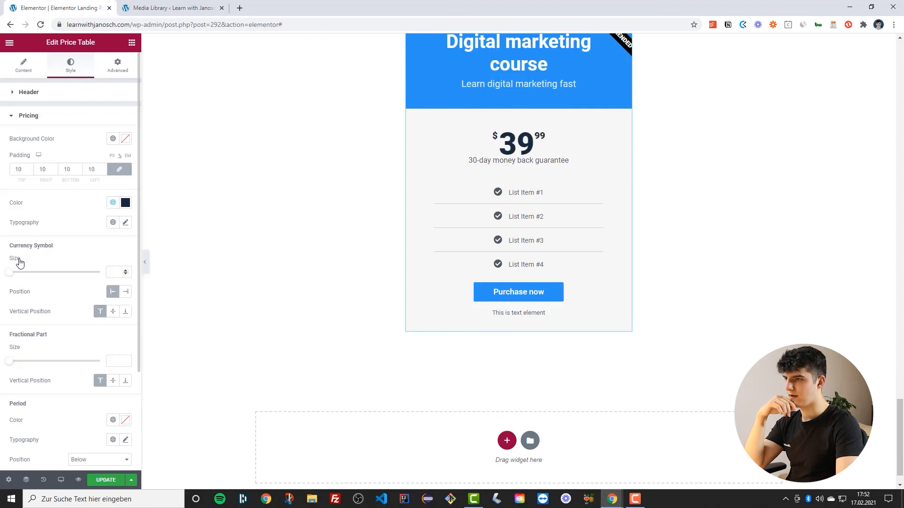
click(112, 222)
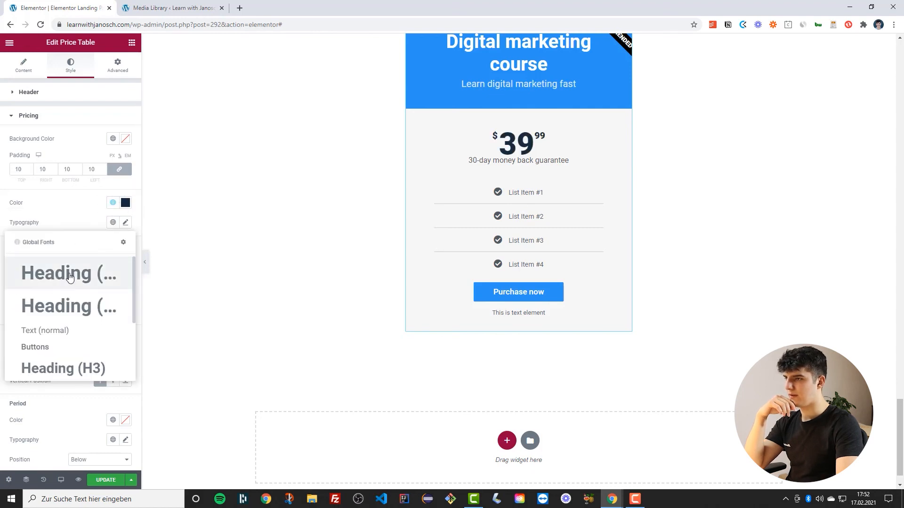
click(69, 274)
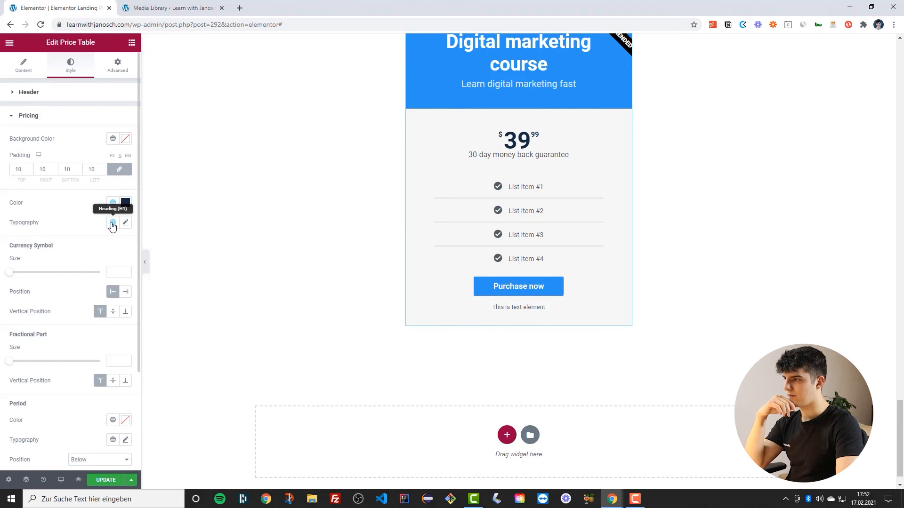
Set the currency symbol size to 100 and its vertical position to middle
scroll(110, 226, down, 1)
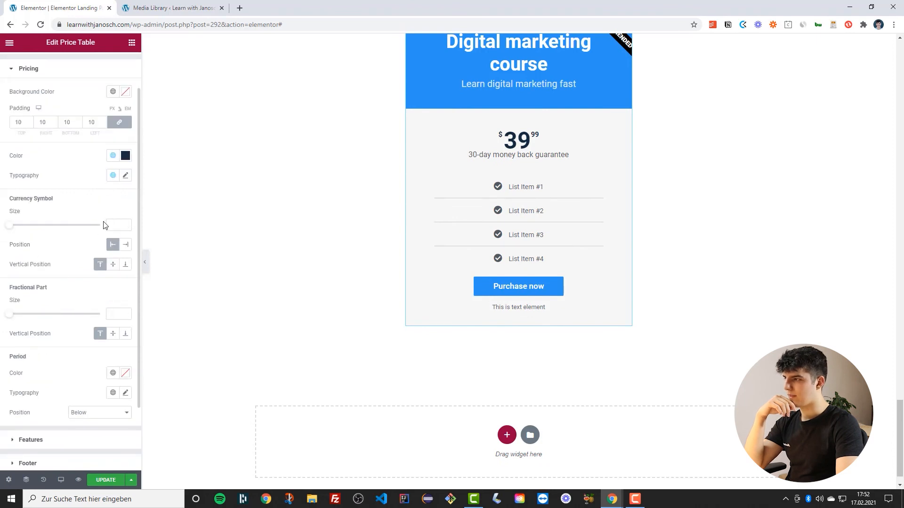
drag(10, 226, 103, 218)
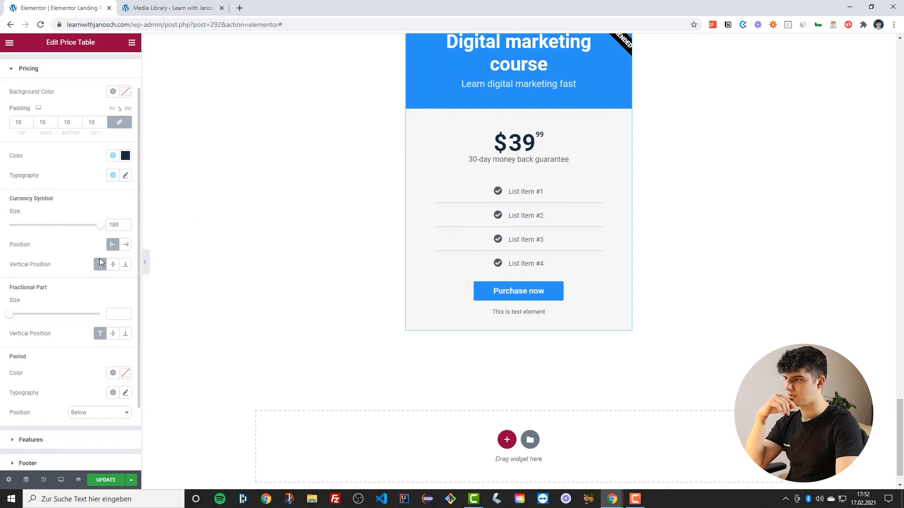
click(110, 268)
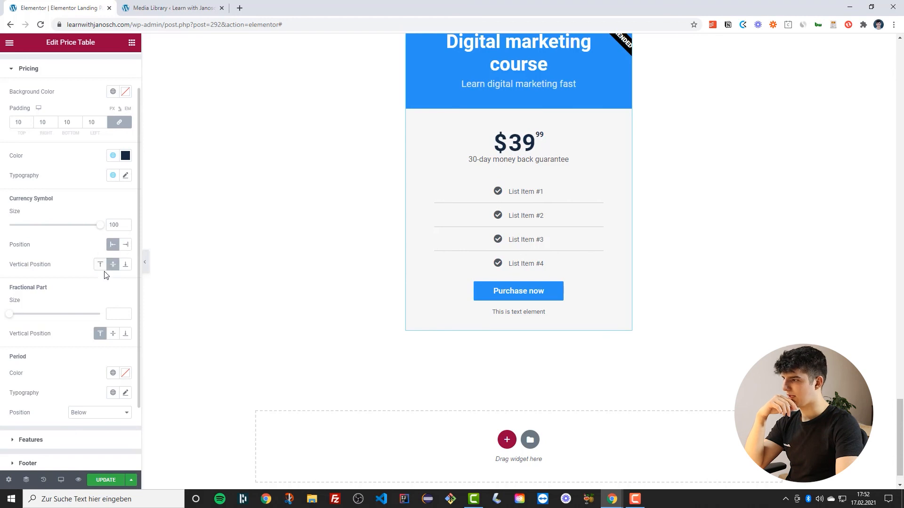
Give the period the Text global color and the Text (normal) global typography
scroll(56, 285, down, 2)
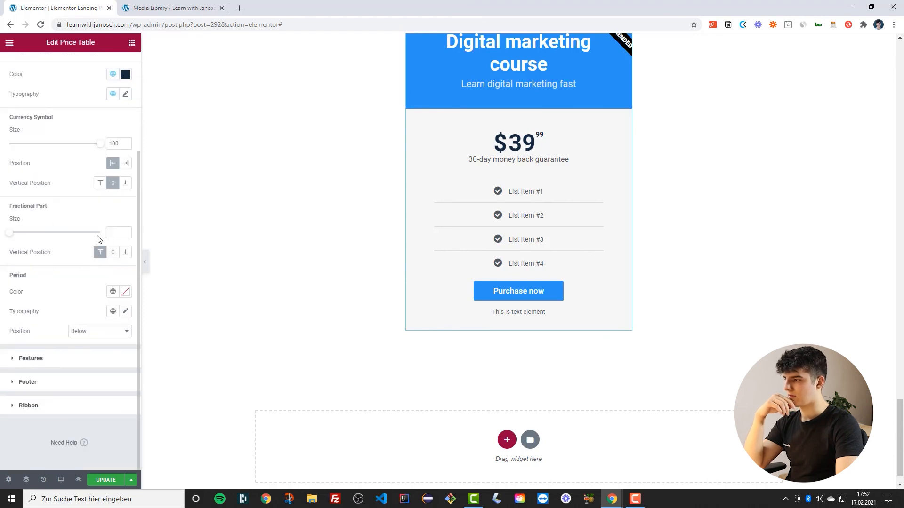
click(112, 293)
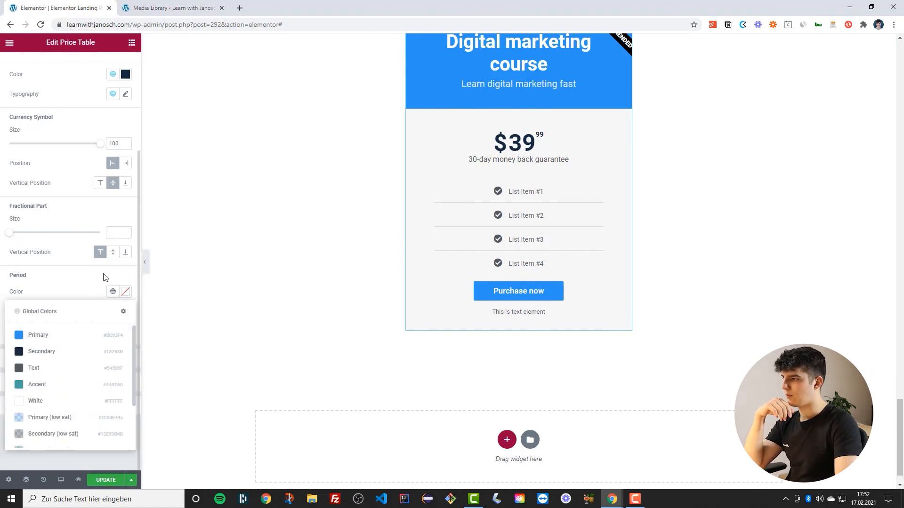
click(30, 368)
click(113, 311)
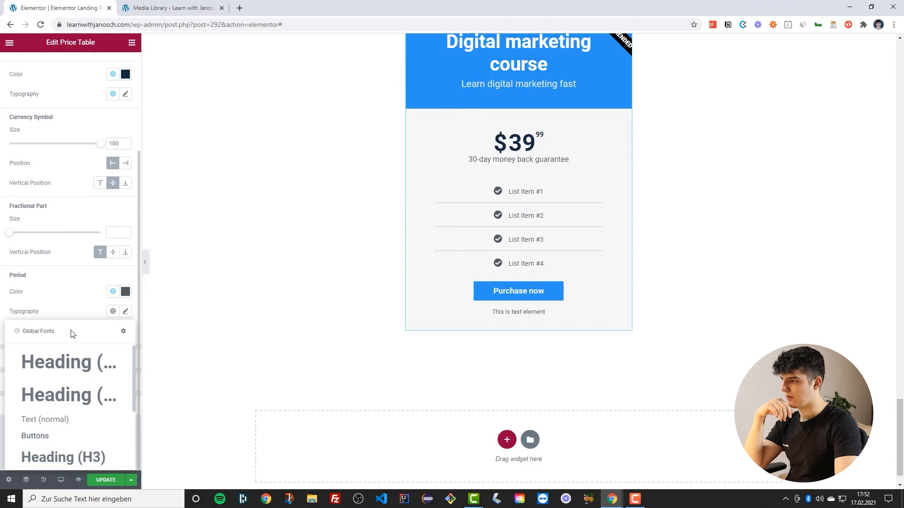
click(45, 421)
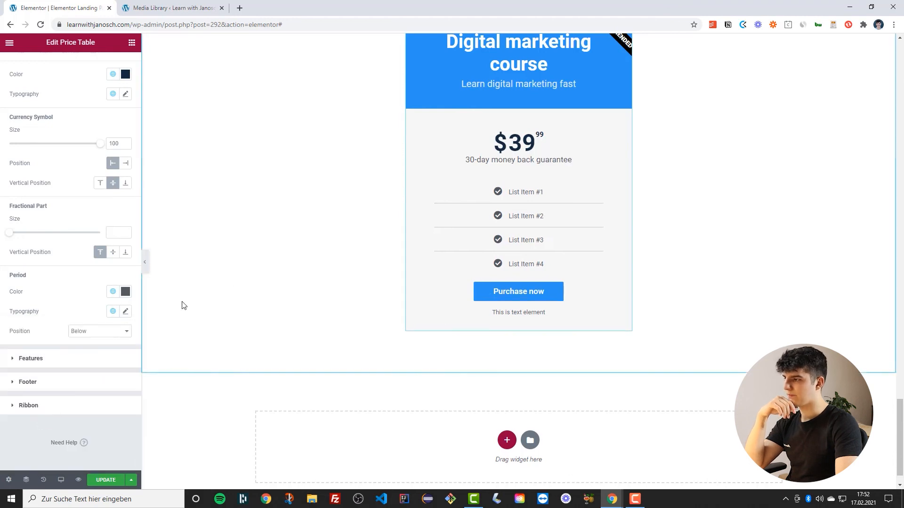
Set the features list text color to the Secondary global color
click(30, 357)
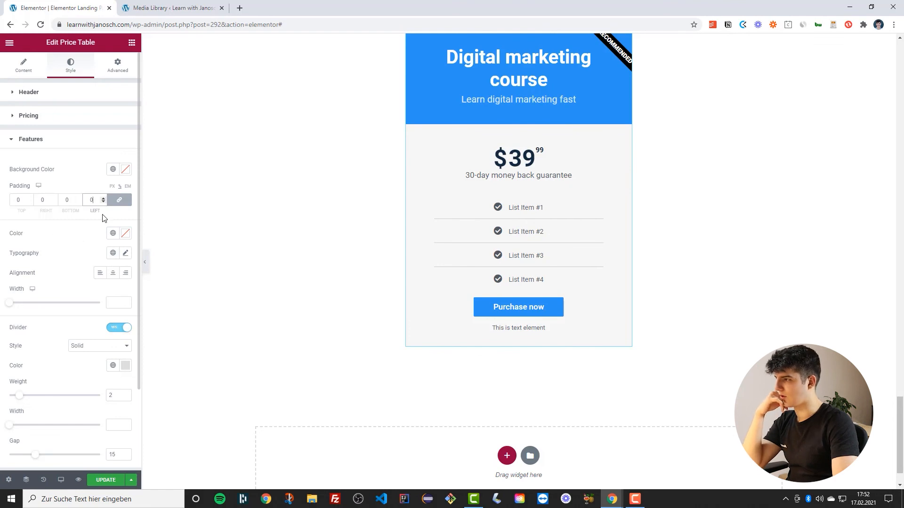
scroll(101, 230, down, 2)
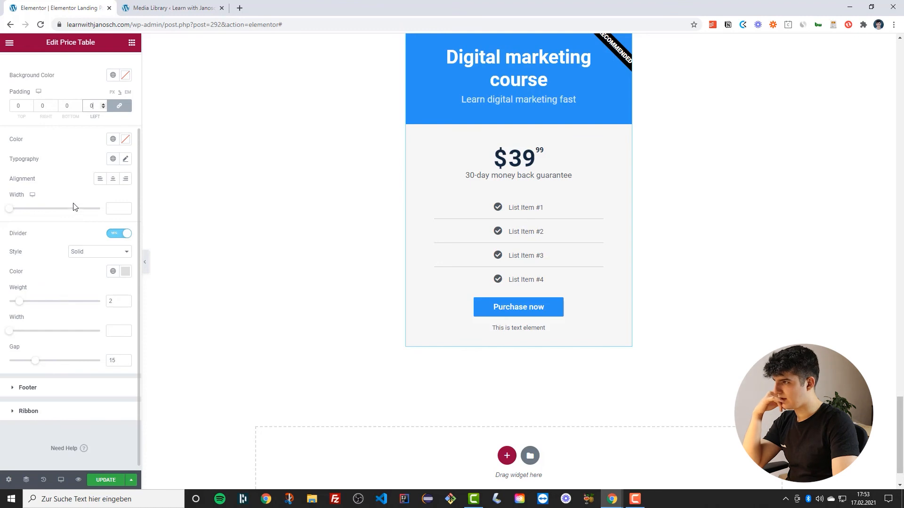
scroll(82, 216, up, 1)
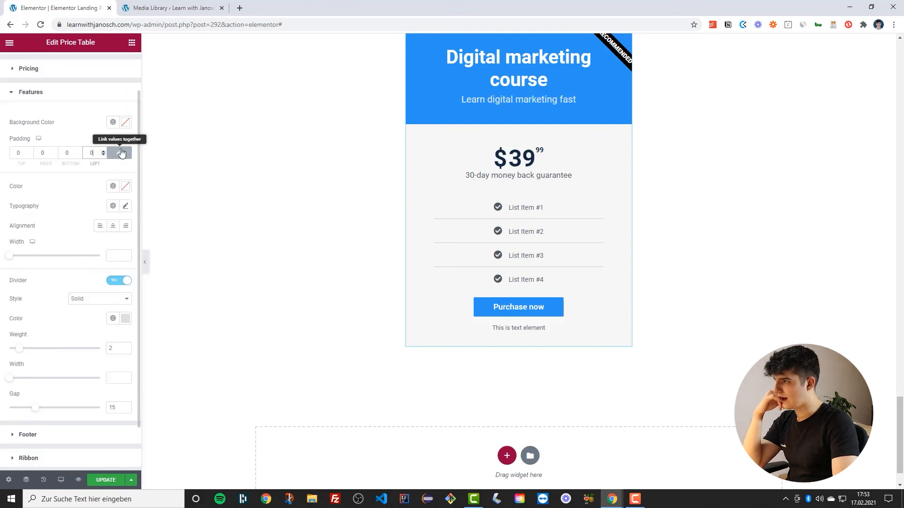
click(113, 188)
click(44, 230)
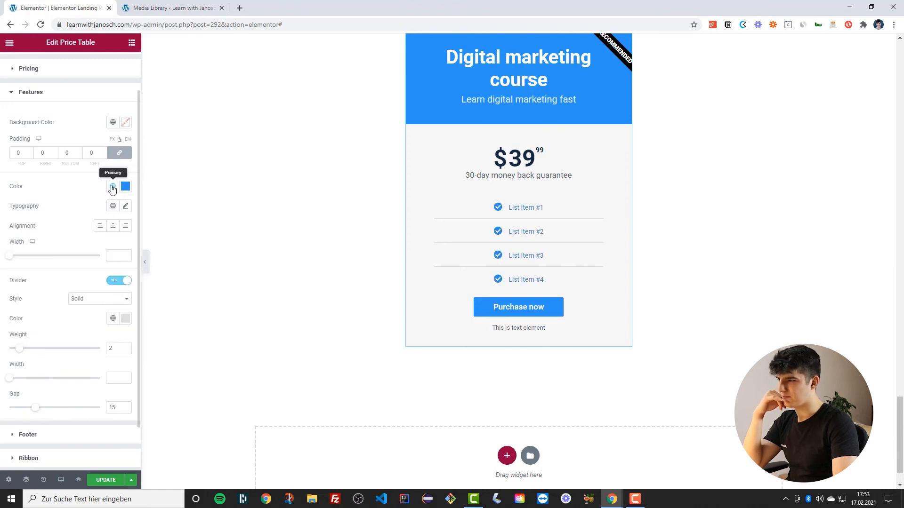
click(113, 187)
click(44, 246)
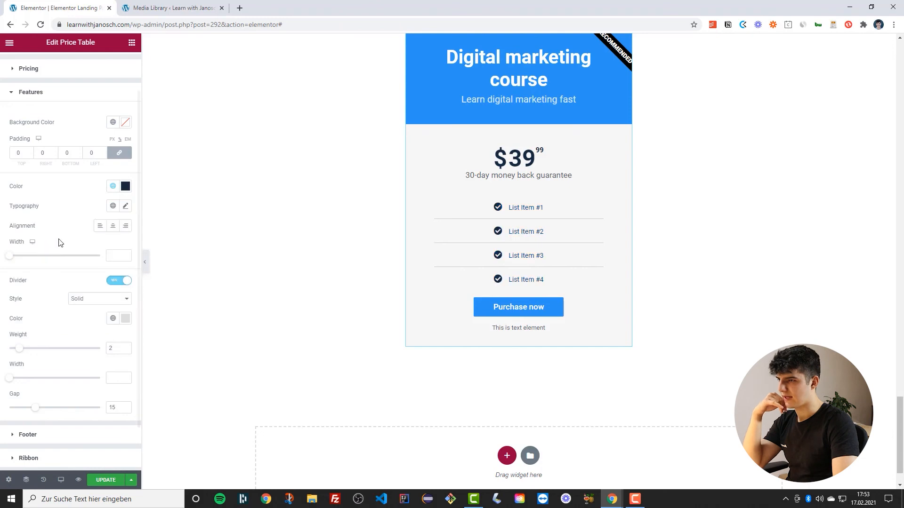
Apply a global typography to the features list and set its width to 100
click(113, 206)
scroll(59, 283, down, 2)
click(60, 267)
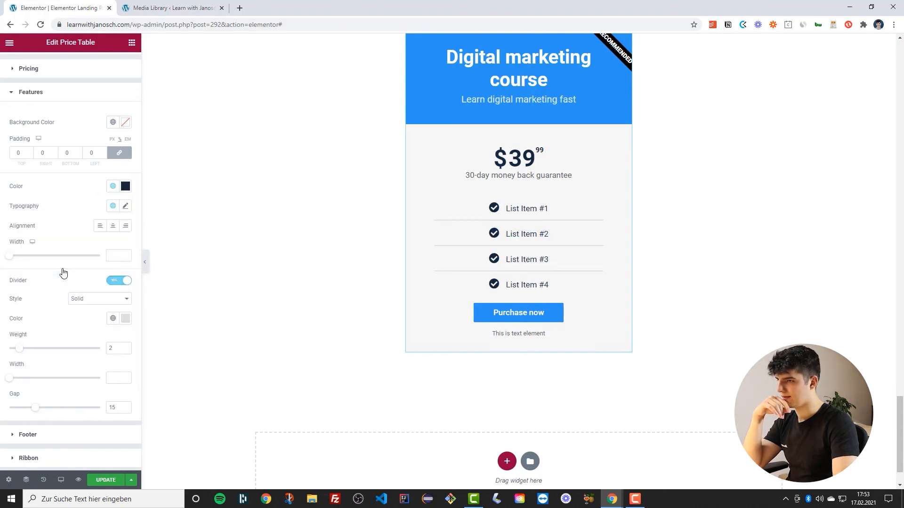
scroll(55, 232, down, 1)
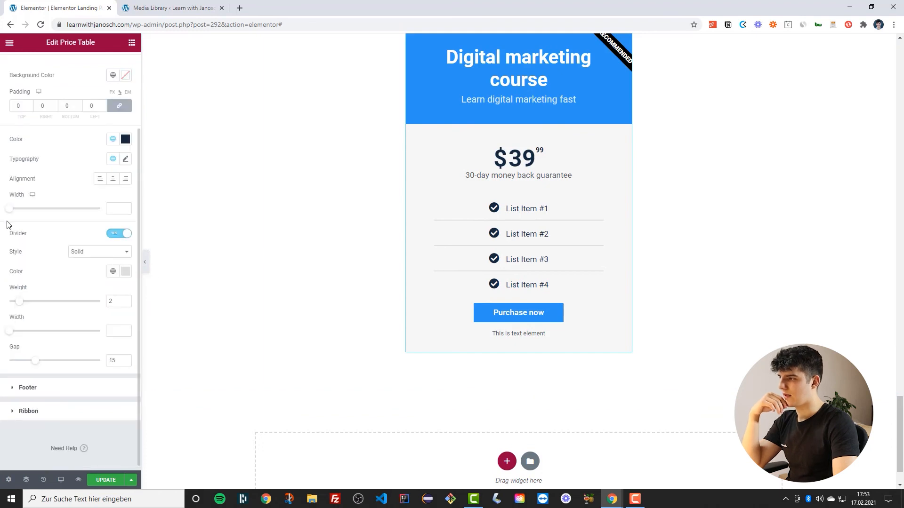
drag(9, 211, 108, 213)
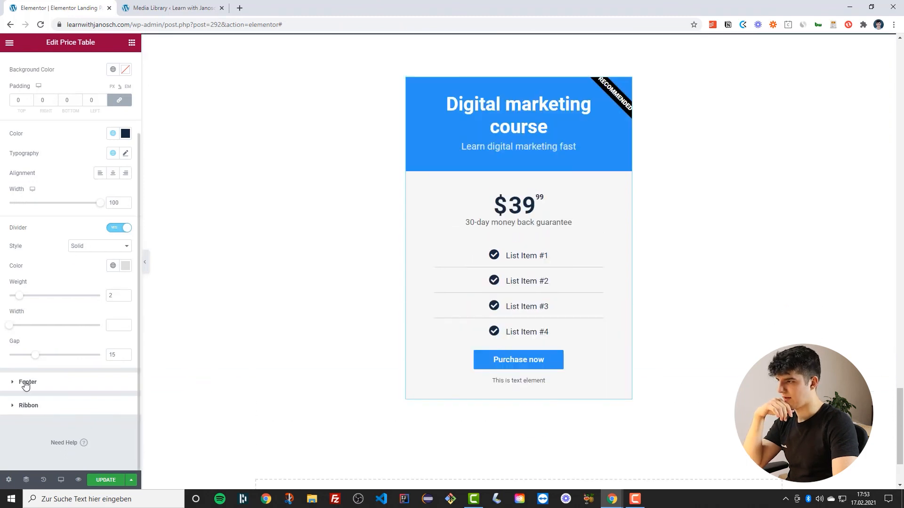
Review the footer style options and save the page
click(26, 385)
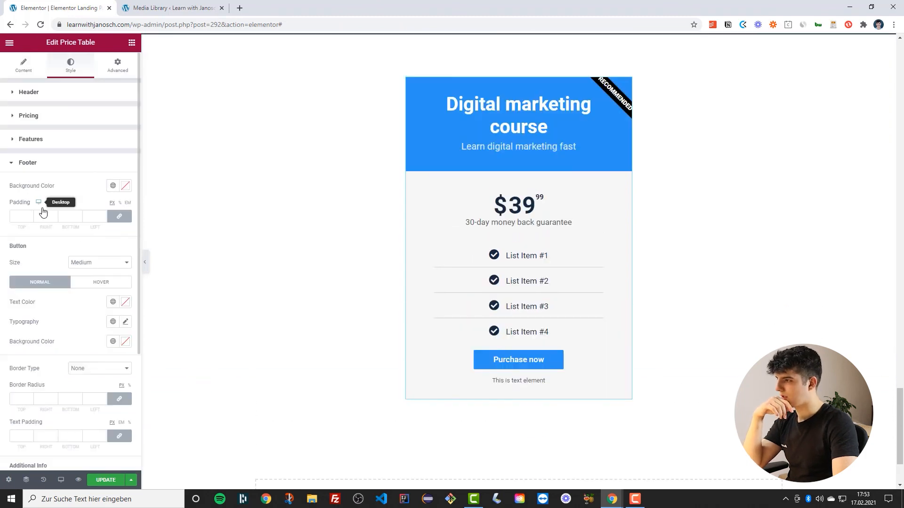
scroll(42, 207, down, 1)
scroll(94, 278, down, 2)
scroll(82, 245, up, 2)
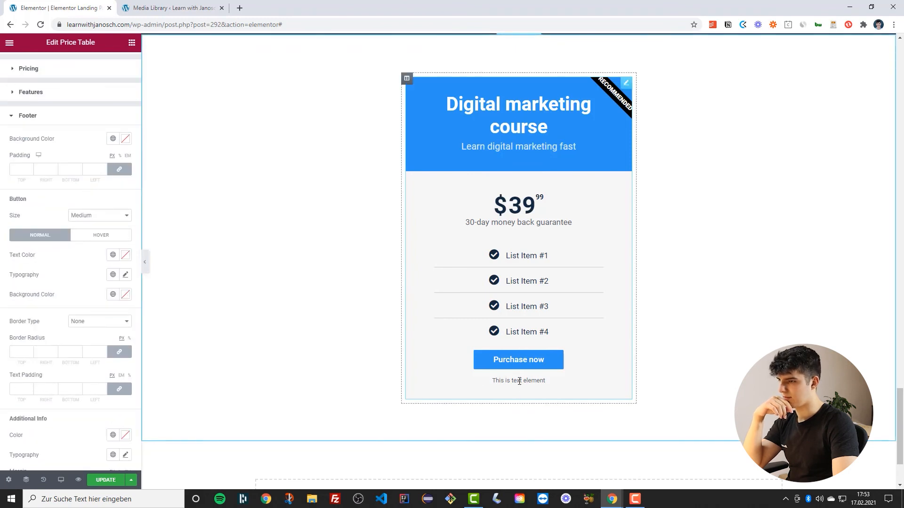
scroll(104, 306, down, 1)
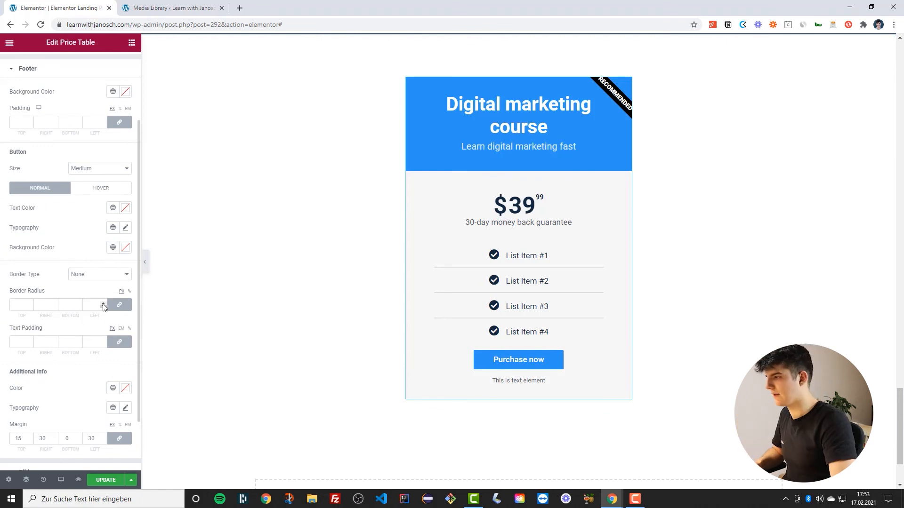
scroll(65, 216, up, 1)
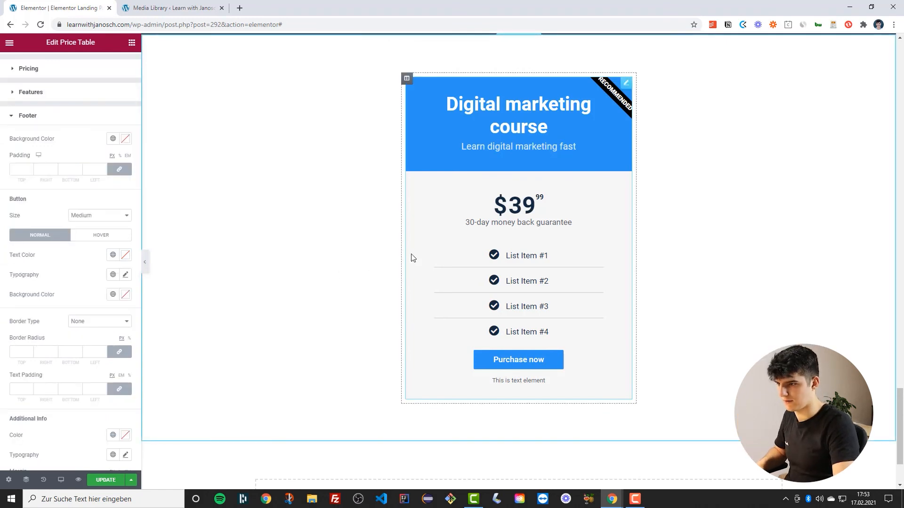
click(106, 480)
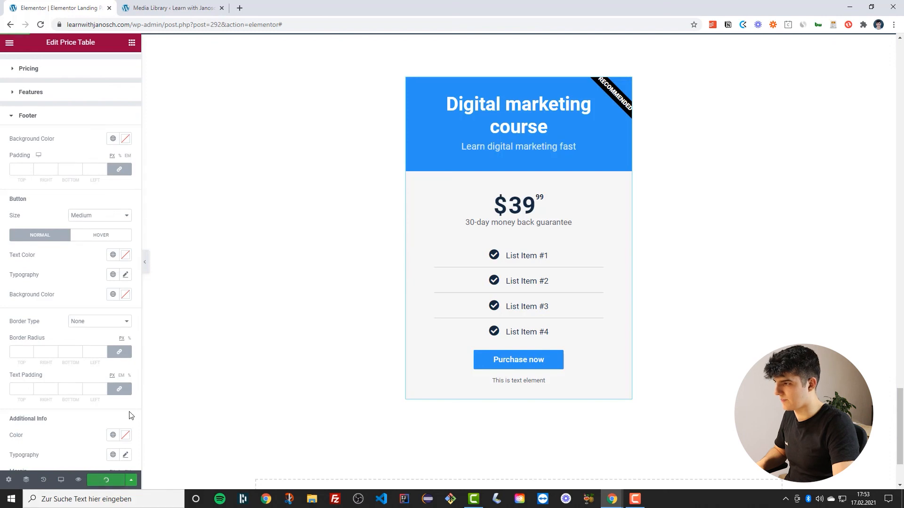
Set the ribbon's distance to 50
click(146, 268)
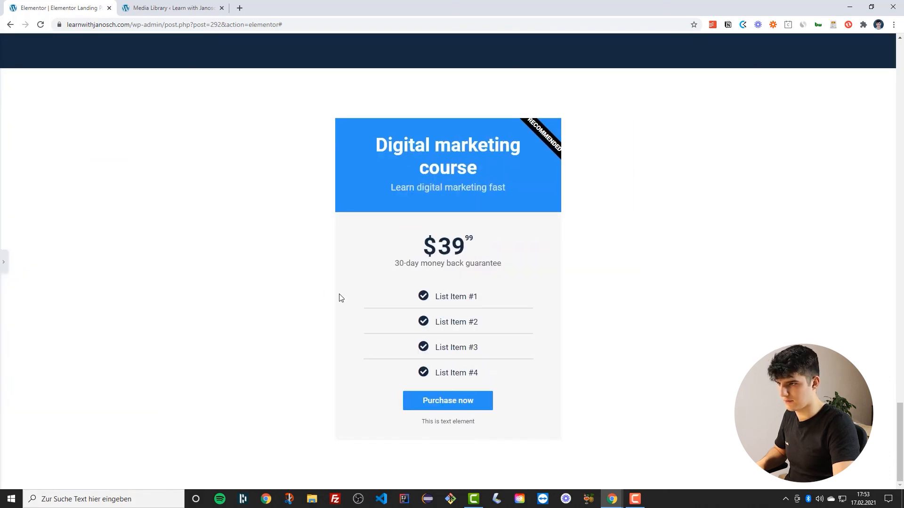
click(4, 262)
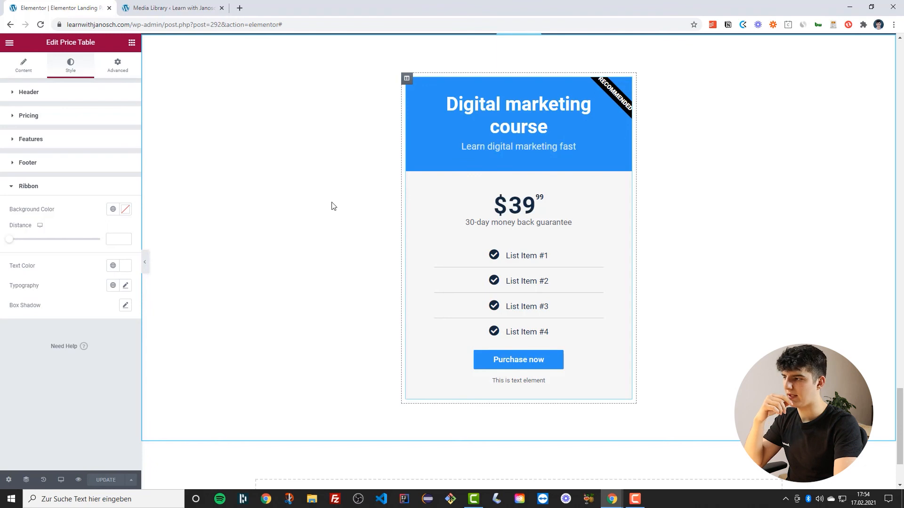
drag(11, 240, 110, 244)
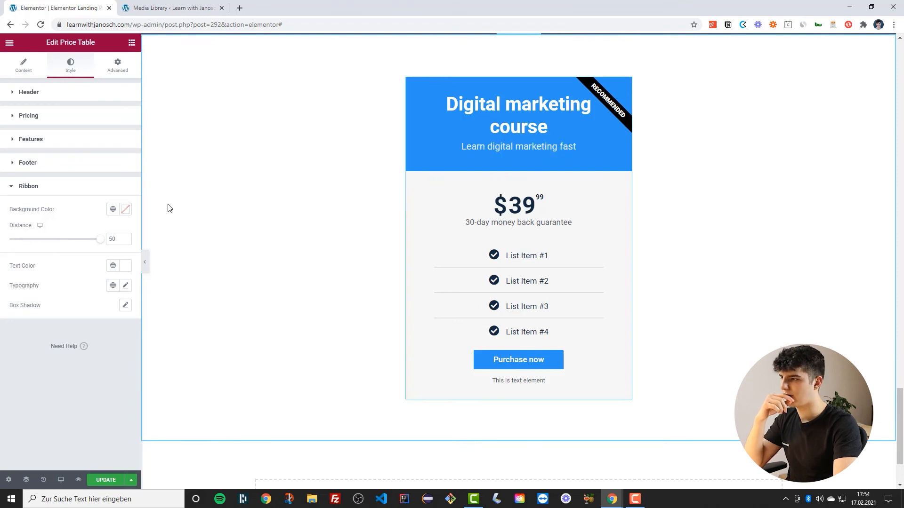
Set the ribbon's typography size to 12
click(126, 286)
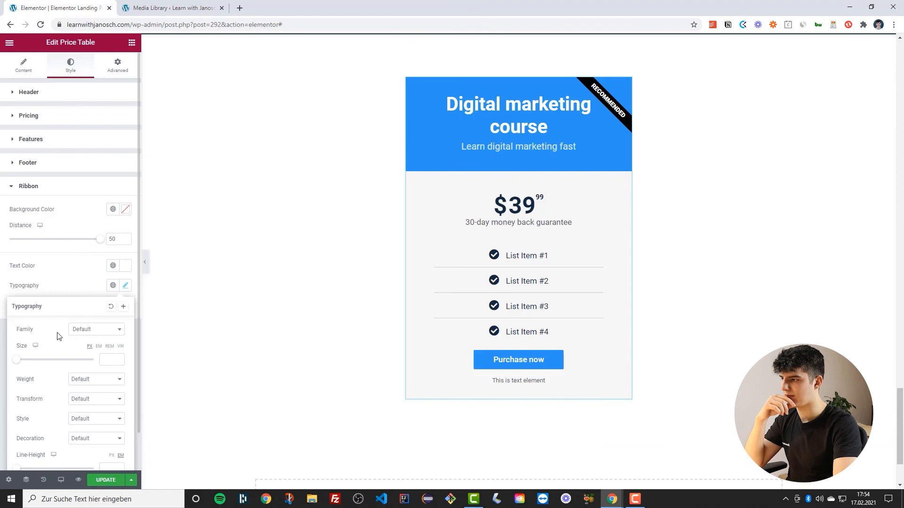
drag(15, 362, 20, 366)
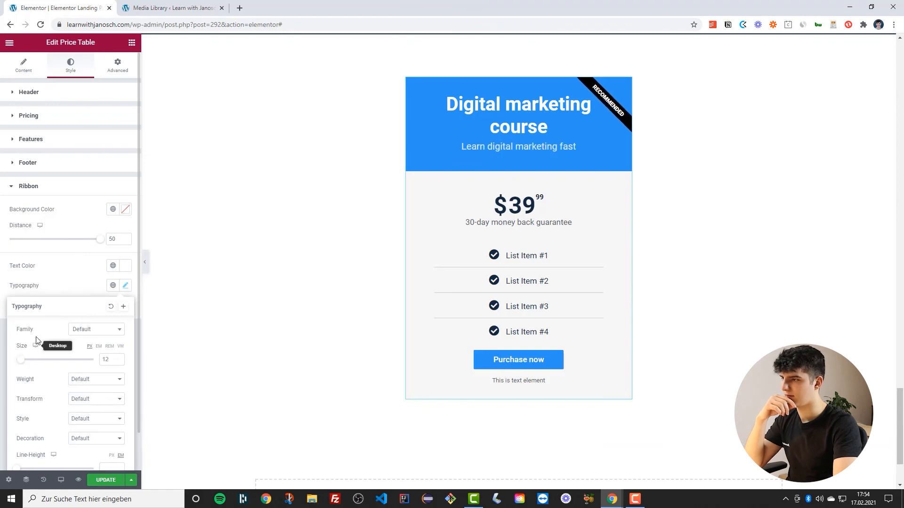
click(197, 201)
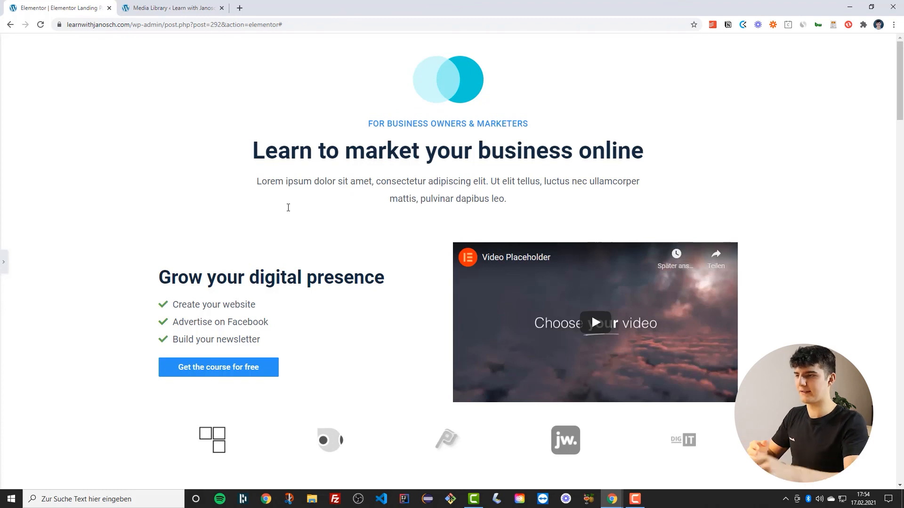
Scroll through the page preview to review the sections
scroll(282, 217, down, 4)
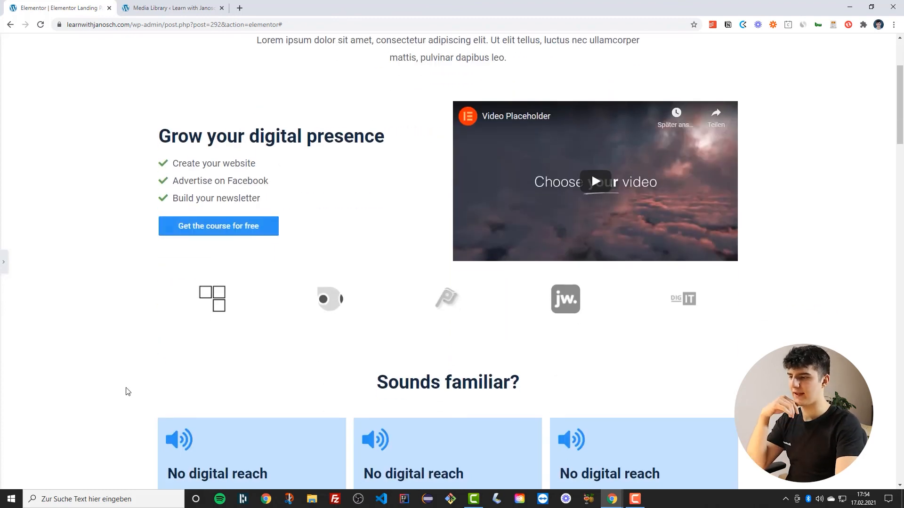
scroll(362, 295, down, 8)
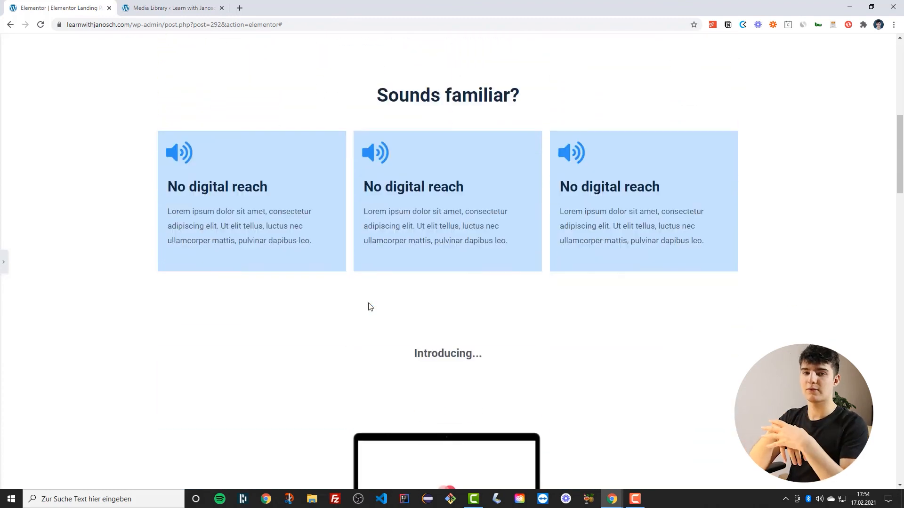
scroll(370, 306, down, 8)
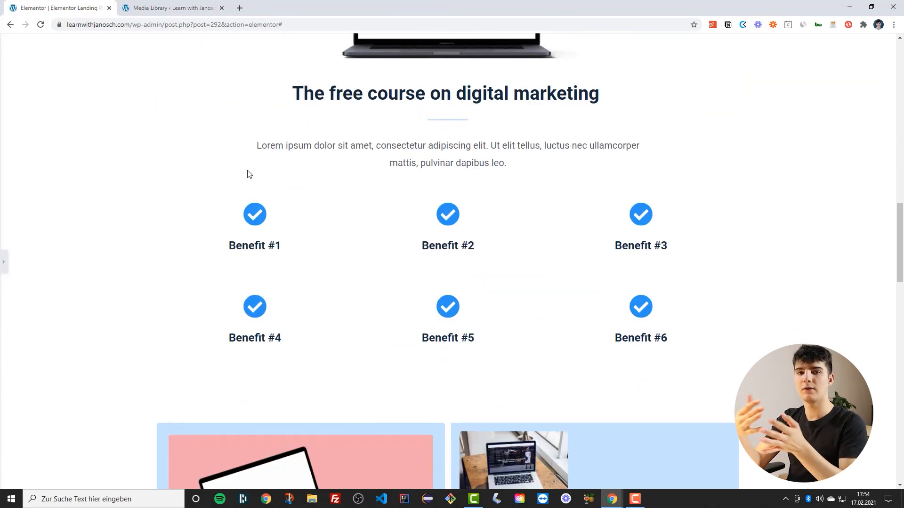